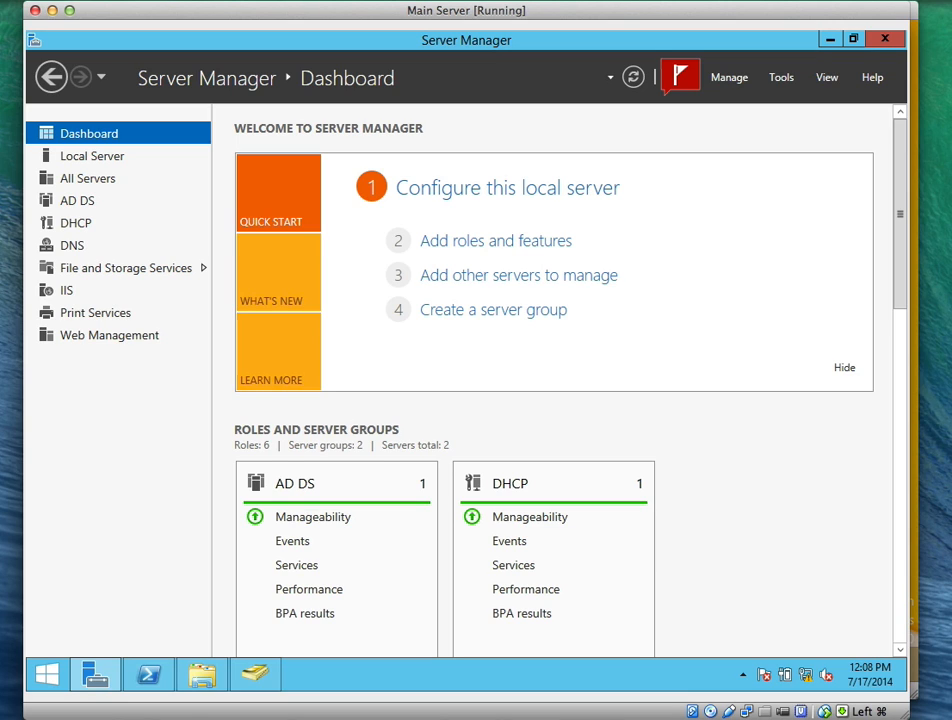
Launch Active Directory Users and Computers from Server Manager's Tools, maximized with a wider tree pane
click(785, 77)
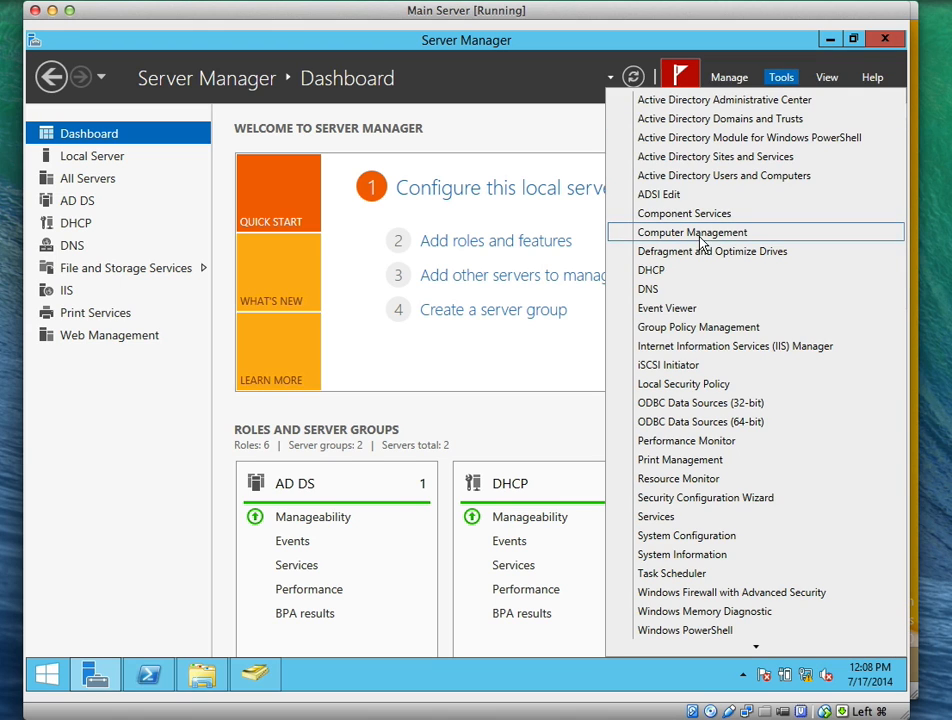
click(708, 182)
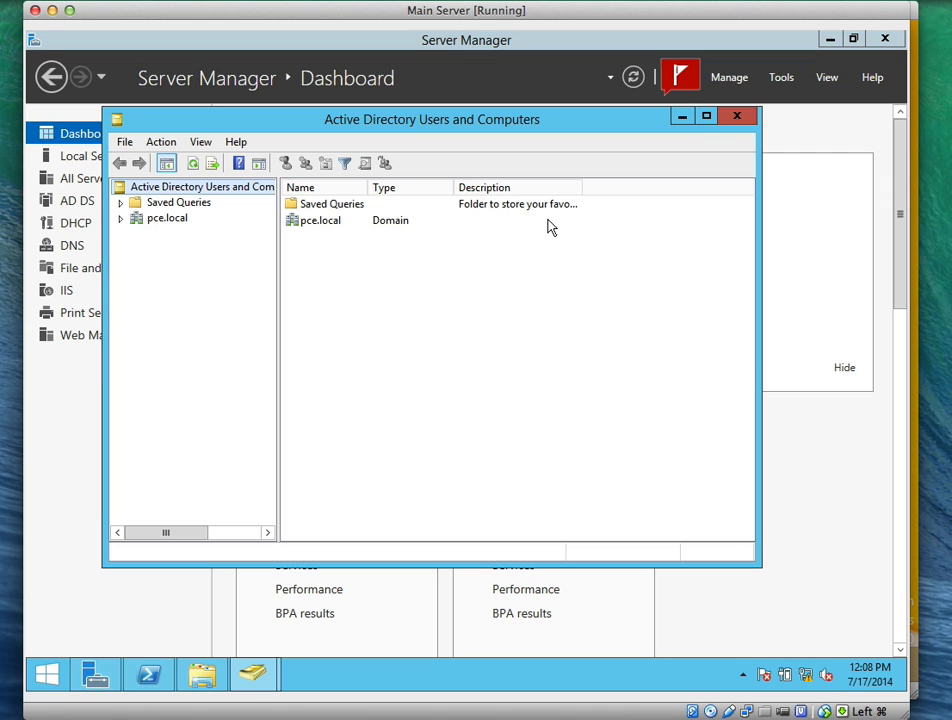
click(704, 117)
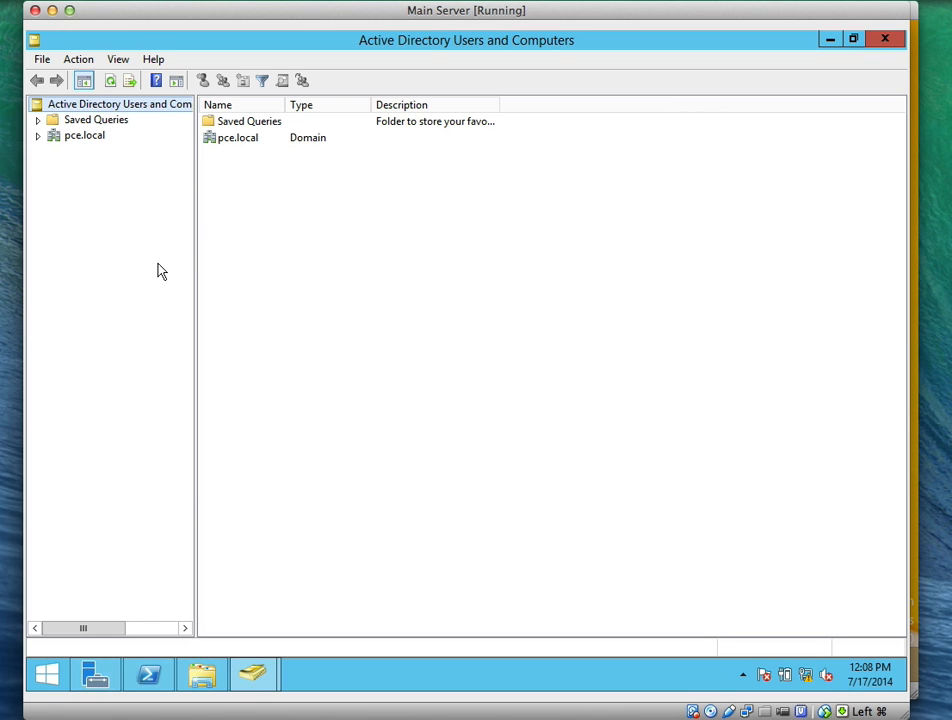
drag(206, 264, 268, 274)
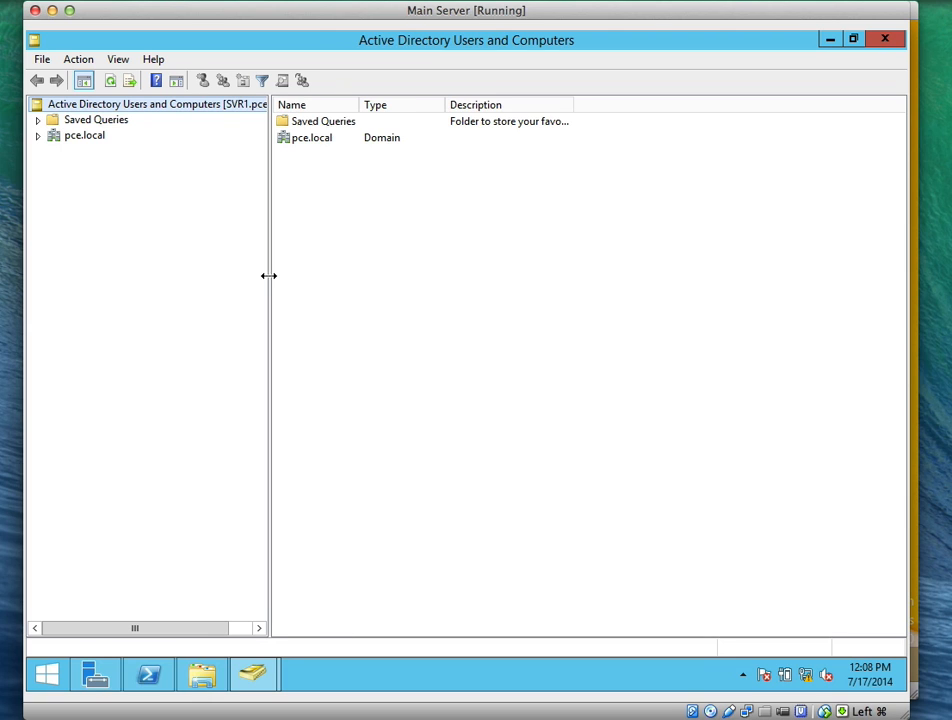
Create a Development OU under pce.local with accidental-deletion protection turned off
click(36, 136)
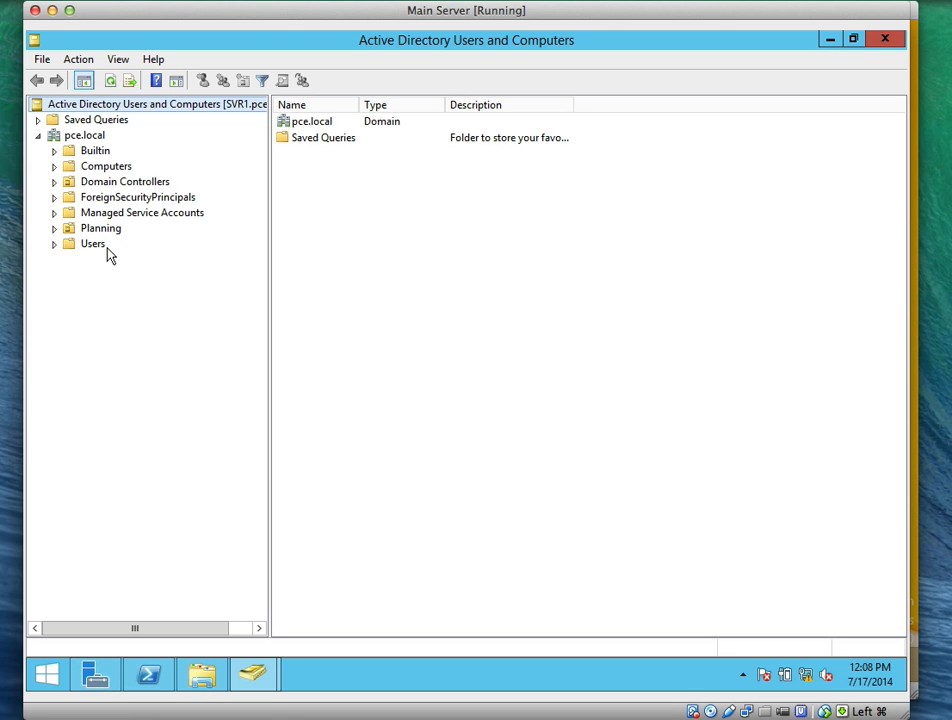
click(91, 139)
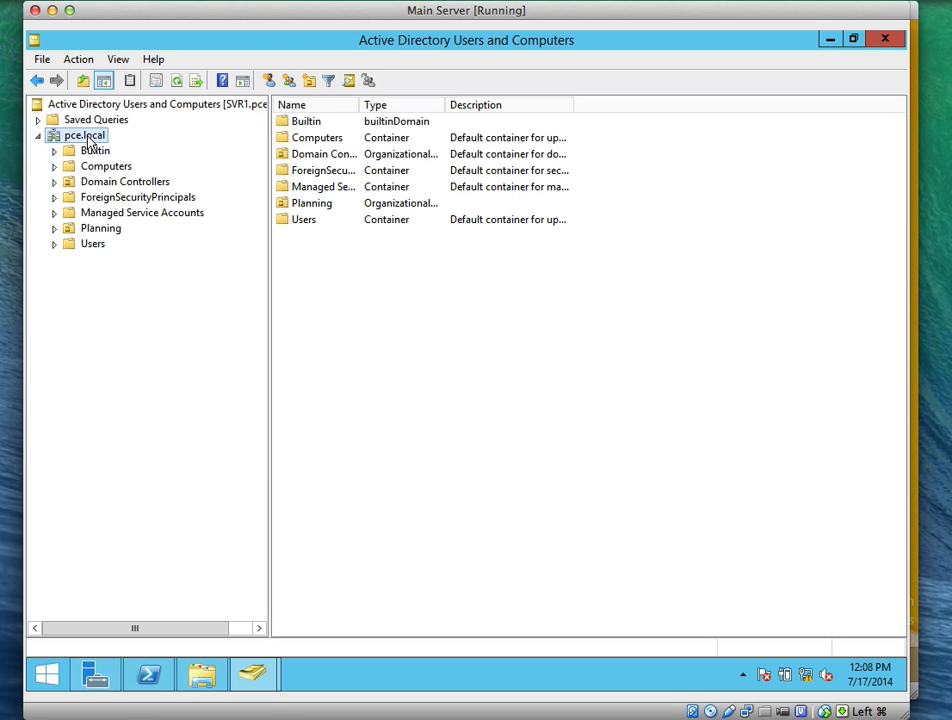
right_click(88, 141)
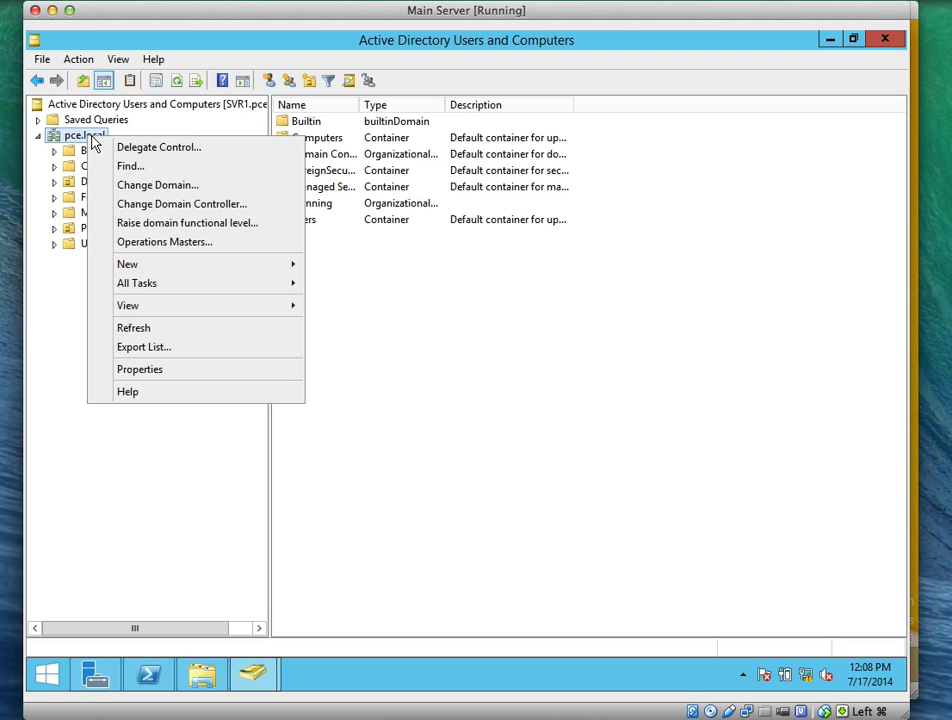
mouse_move(297, 266)
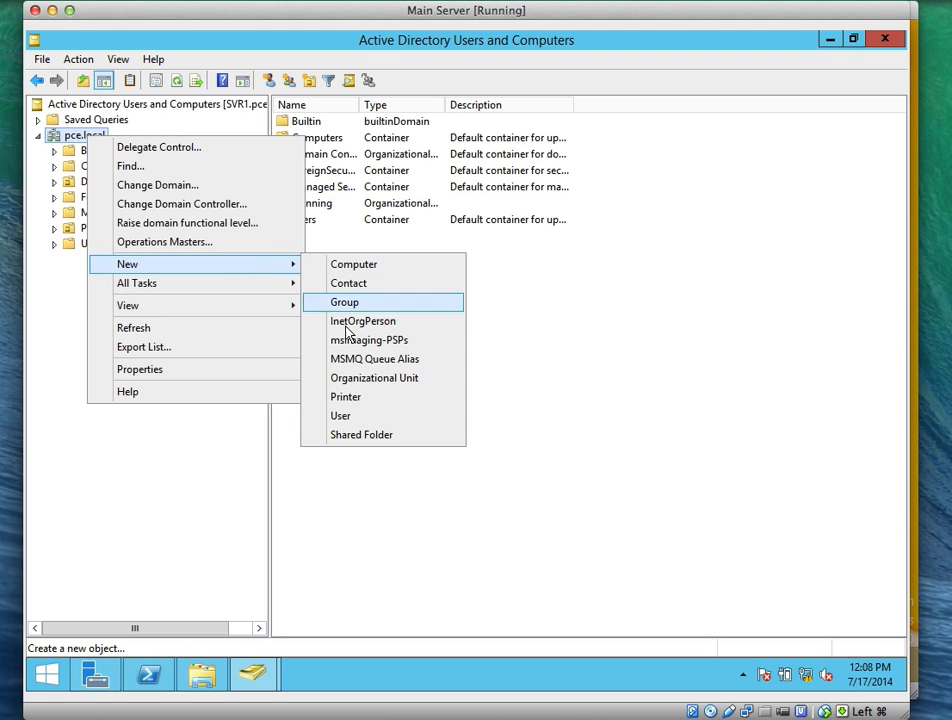
click(376, 379)
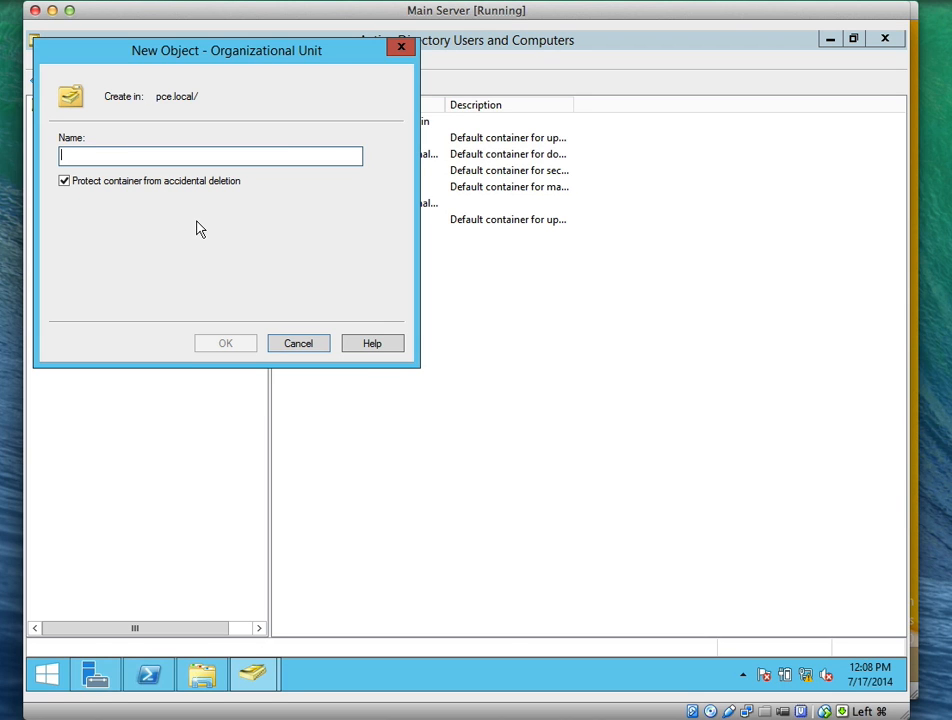
click(77, 186)
click(173, 158)
text(Doa)
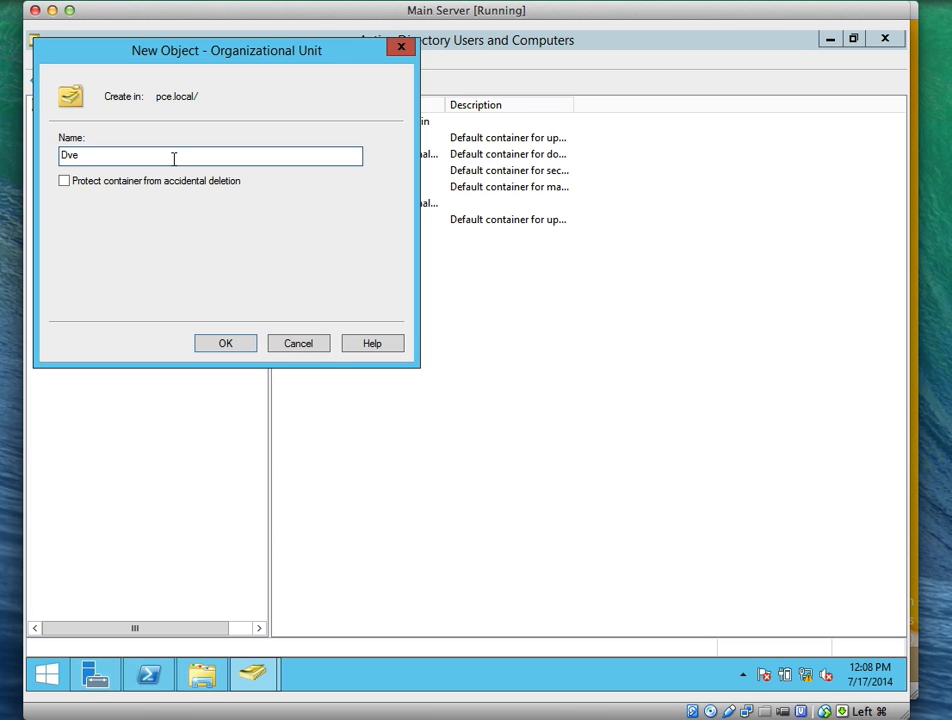
key(BackSpace)
key(BackSpace)
text(evelopment)
click(247, 342)
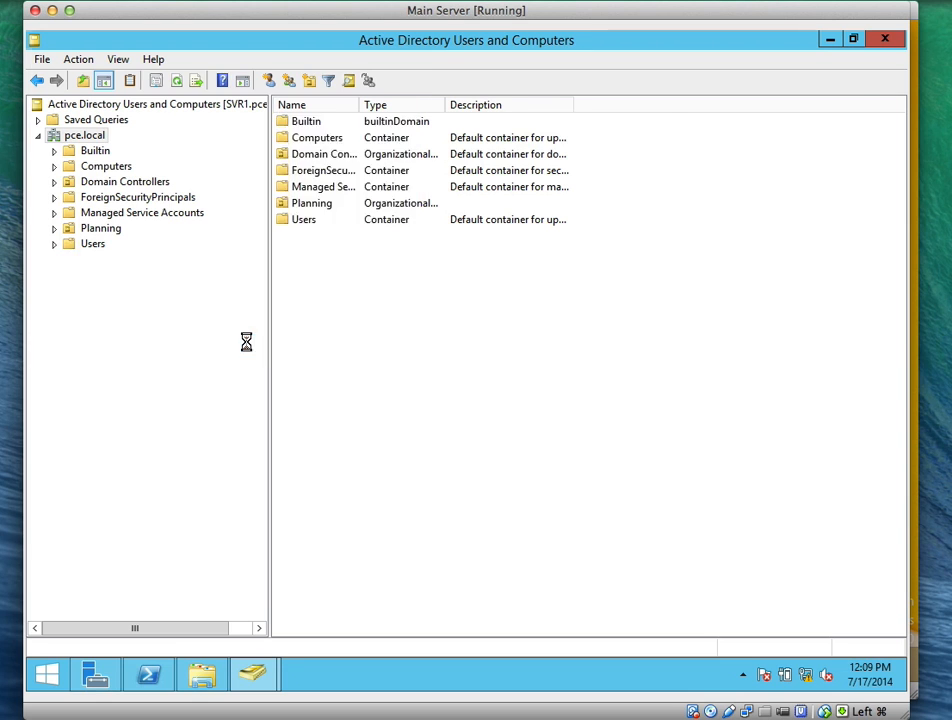
click(140, 259)
Create a Managers OU under pce.local, also without deletion protection
click(85, 135)
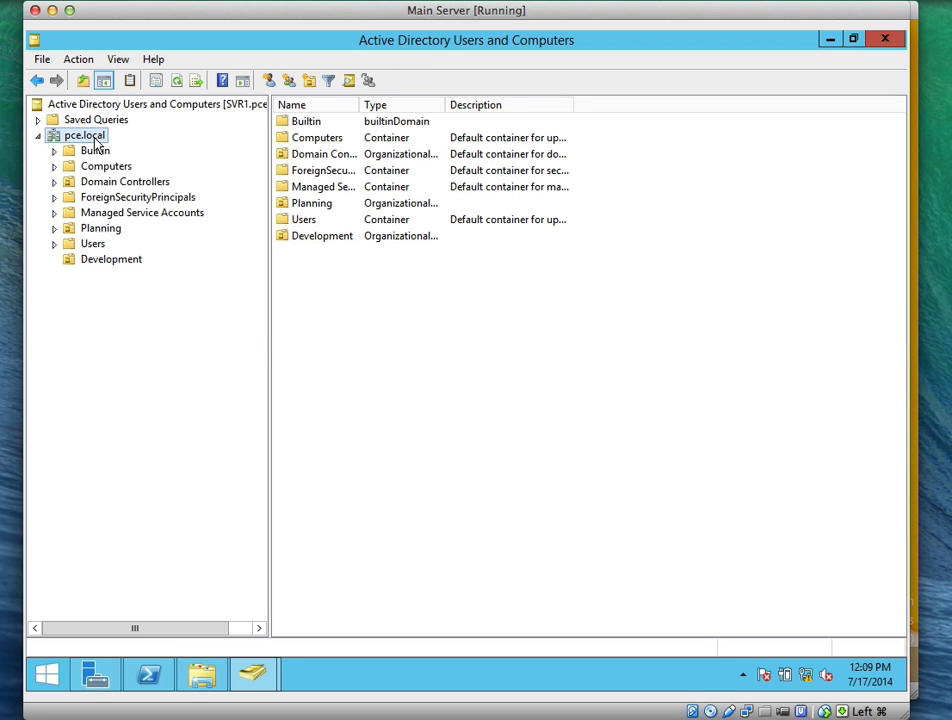
right_click(92, 136)
mouse_move(268, 272)
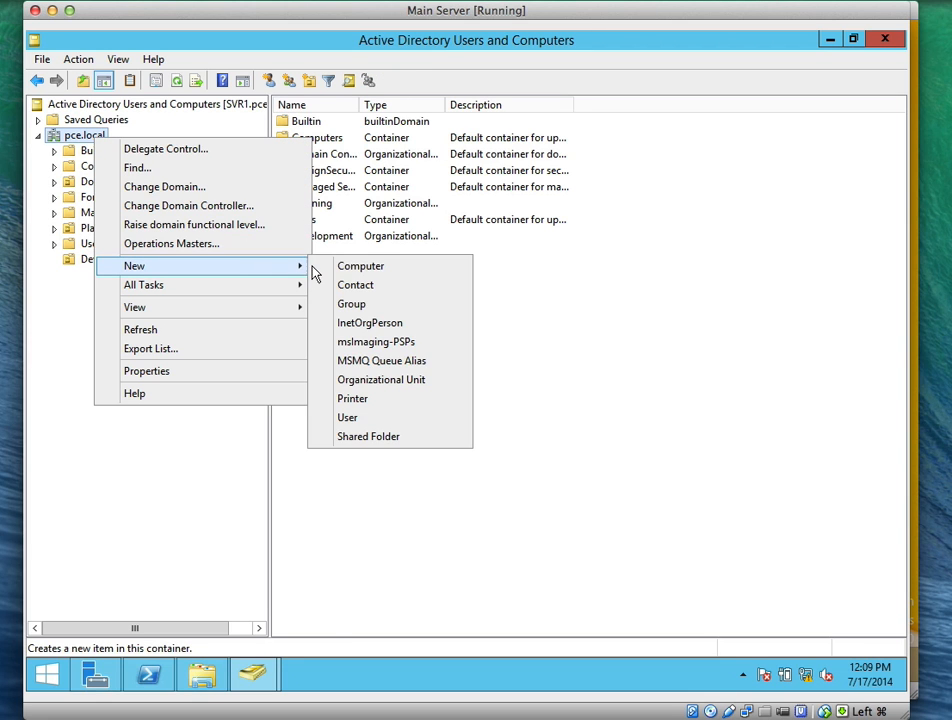
click(378, 381)
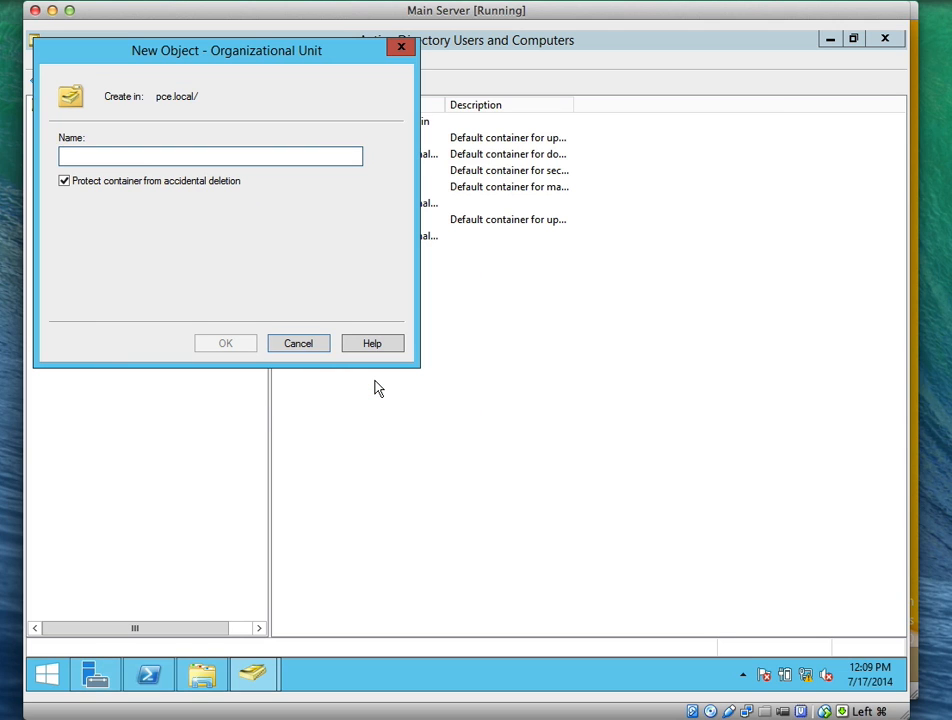
text(Managers)
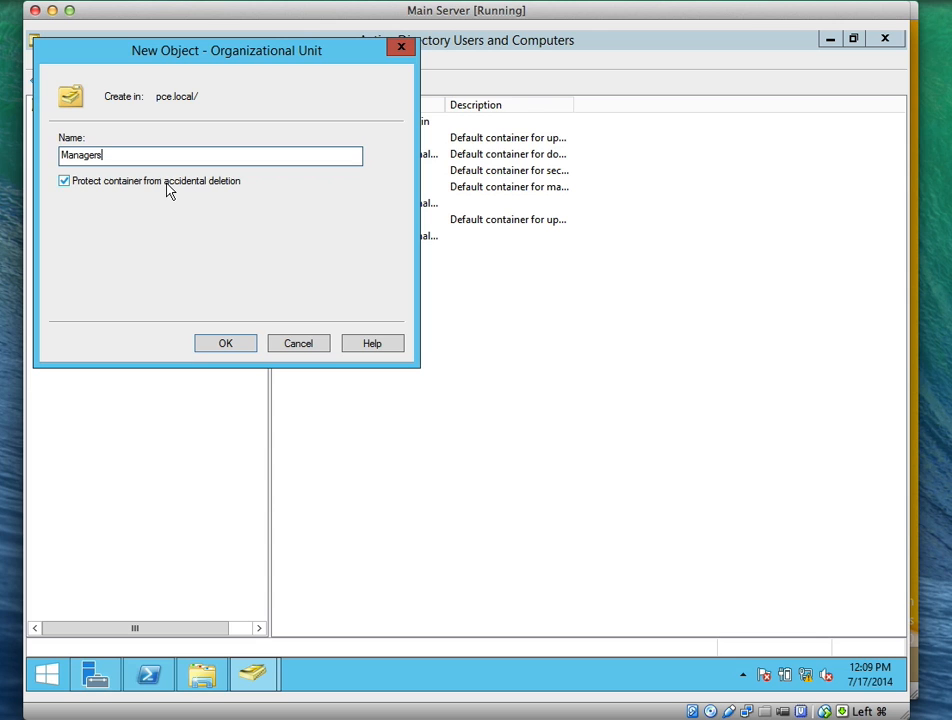
click(229, 184)
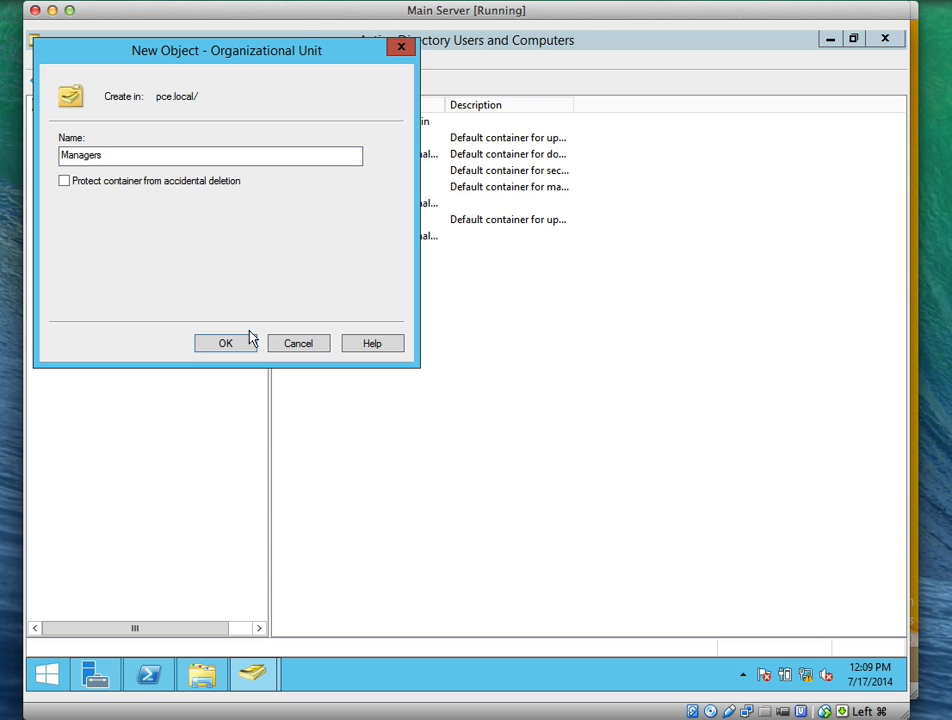
click(243, 343)
click(86, 136)
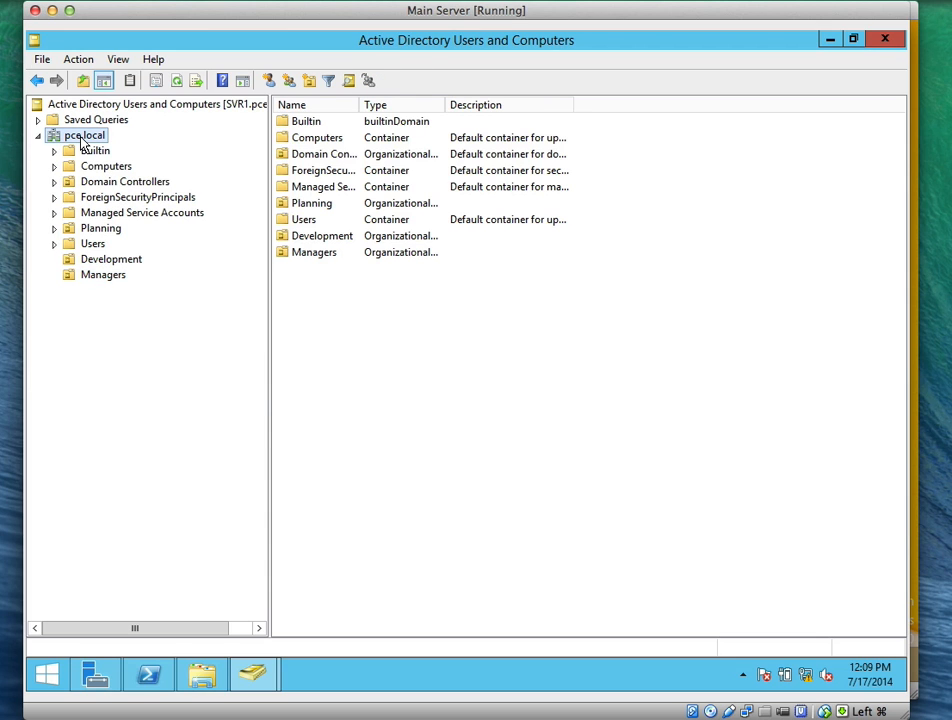
Create the Marketing and Research OUs under pce.local without deletion protection
right_click(90, 139)
mouse_move(270, 266)
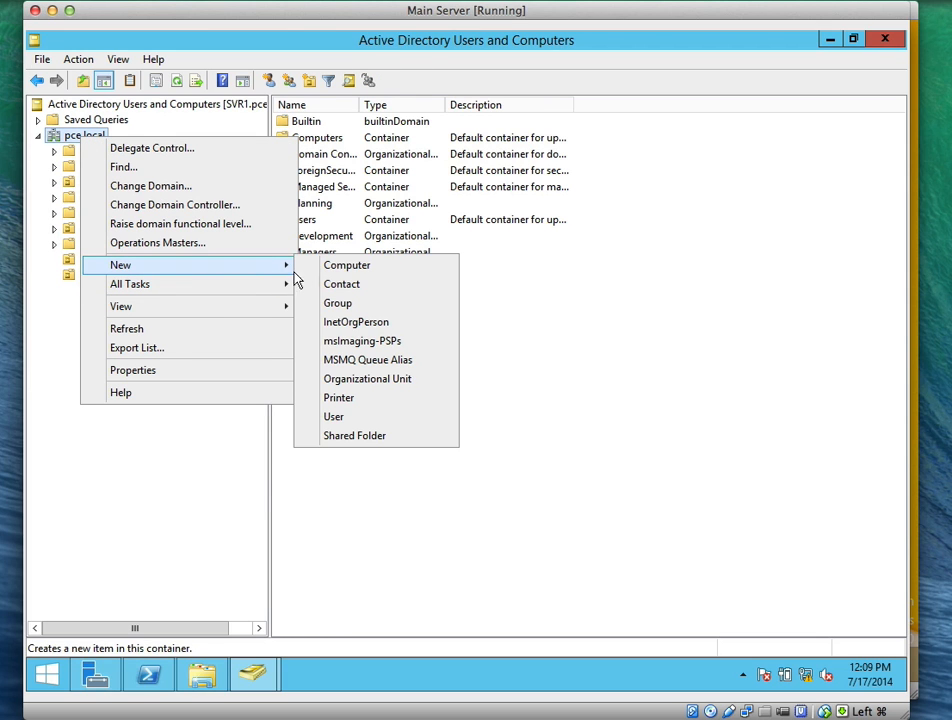
click(342, 380)
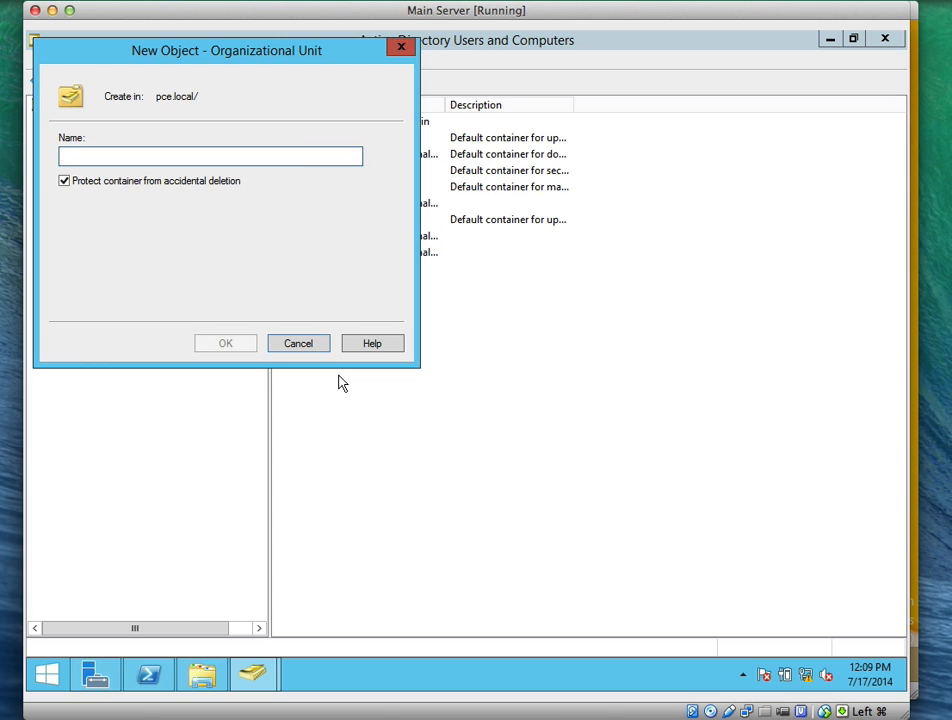
text(Marke)
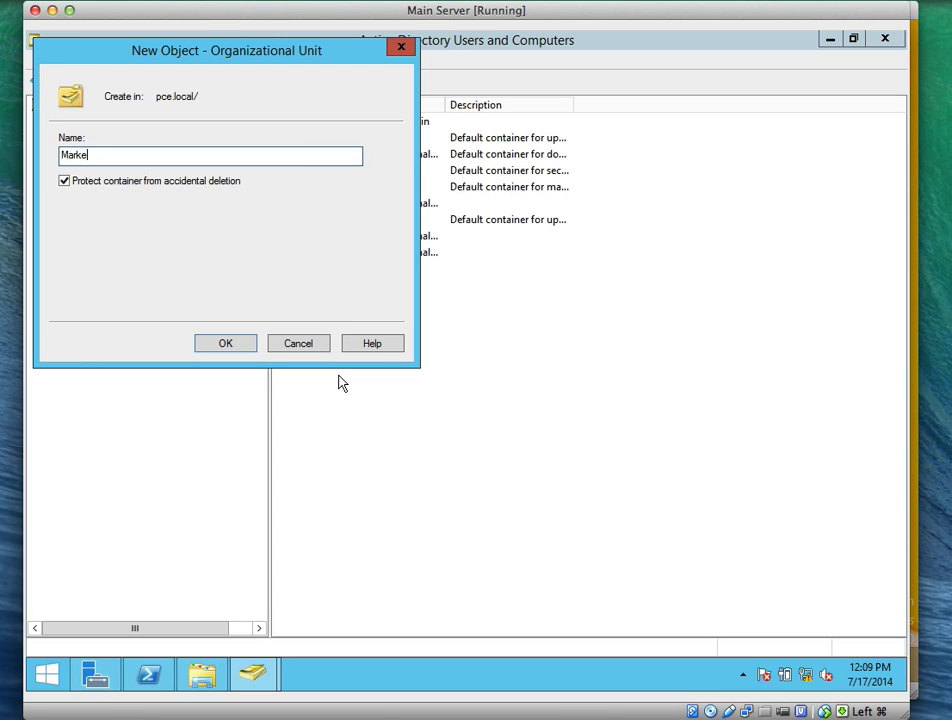
text(ting)
click(178, 184)
click(226, 343)
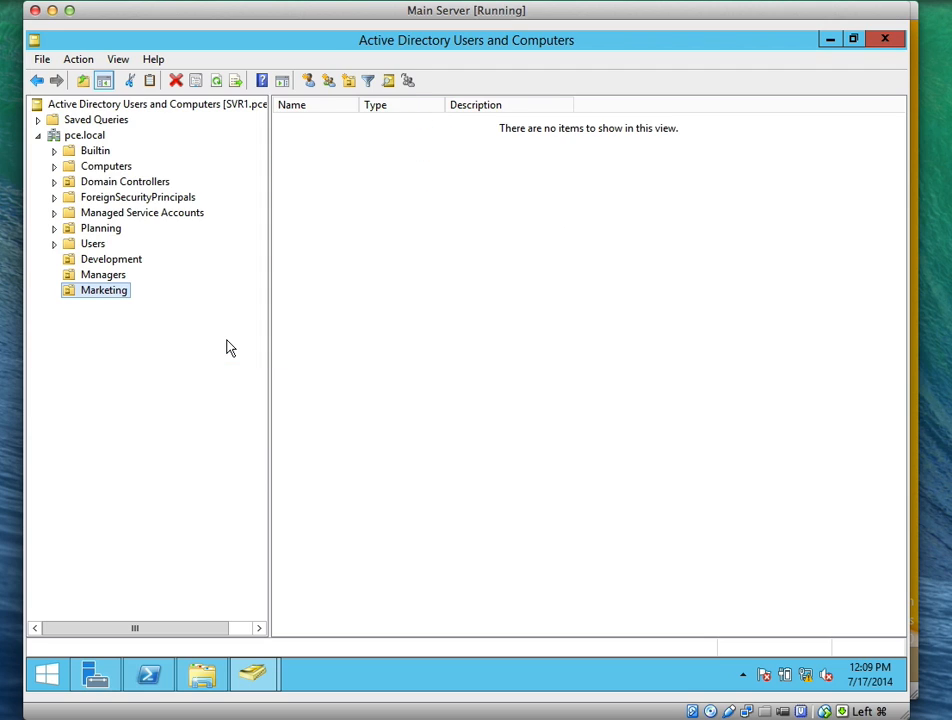
right_click(96, 138)
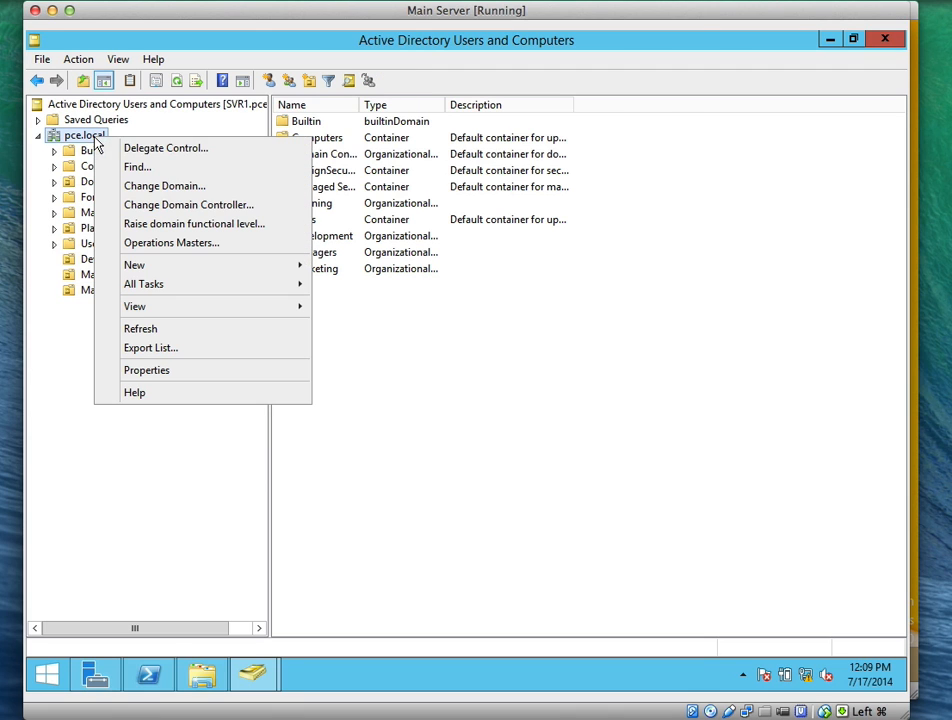
mouse_move(268, 288)
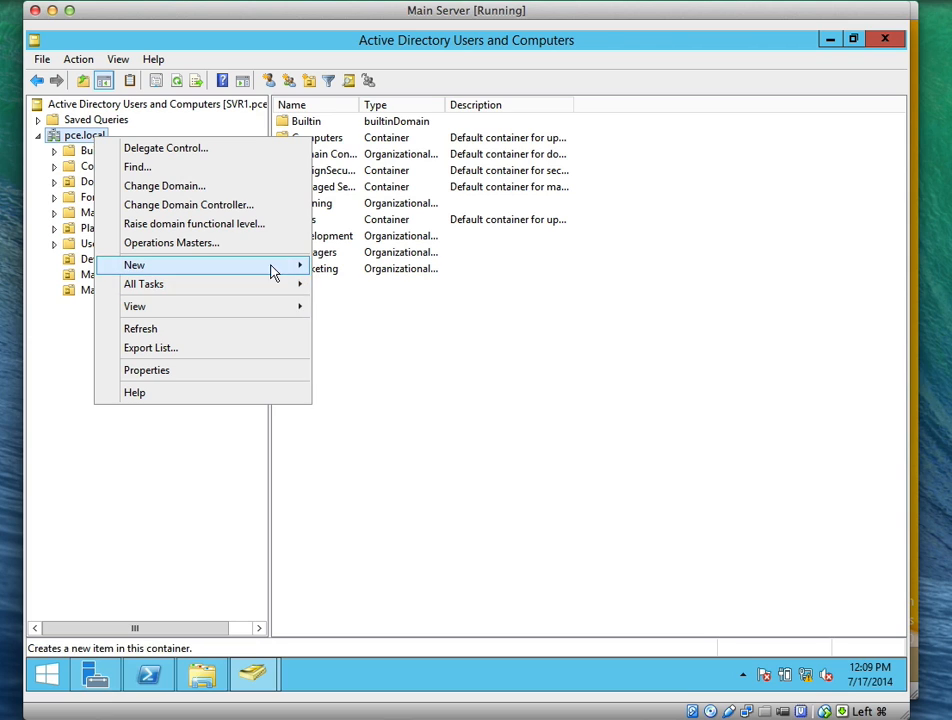
click(380, 380)
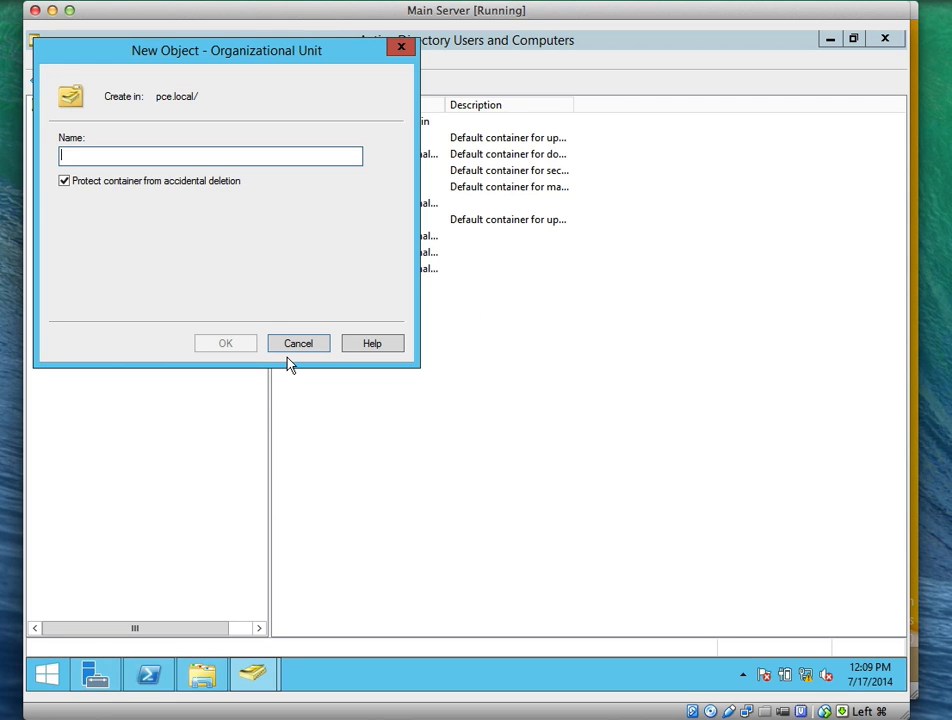
text(Re)
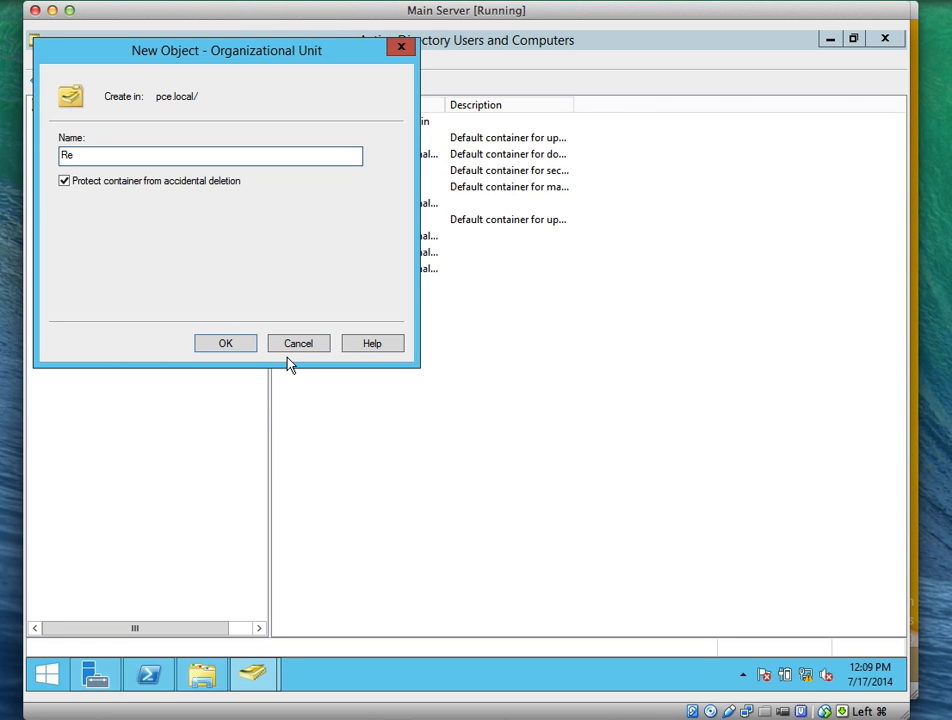
text(search)
click(151, 184)
click(240, 344)
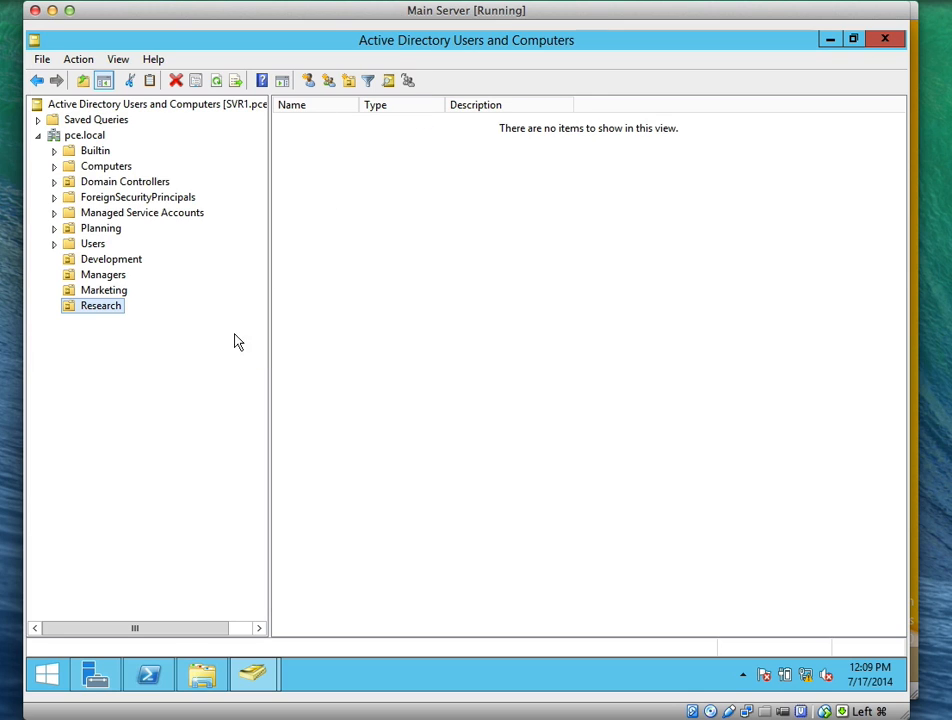
Create an unprotected Sales OU under pce.local
click(81, 138)
right_click(81, 138)
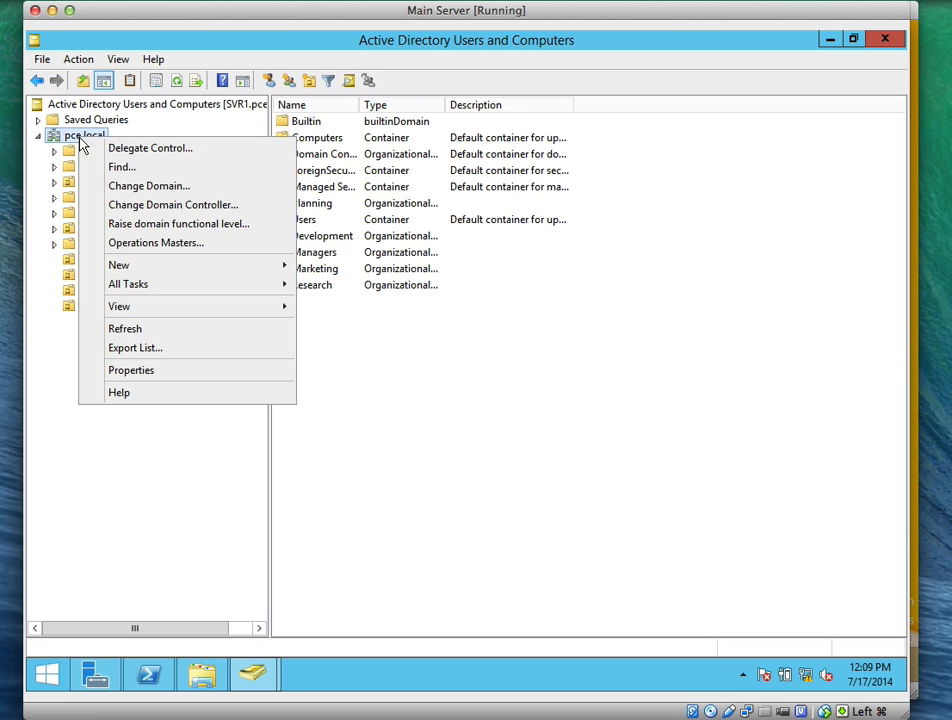
mouse_move(281, 266)
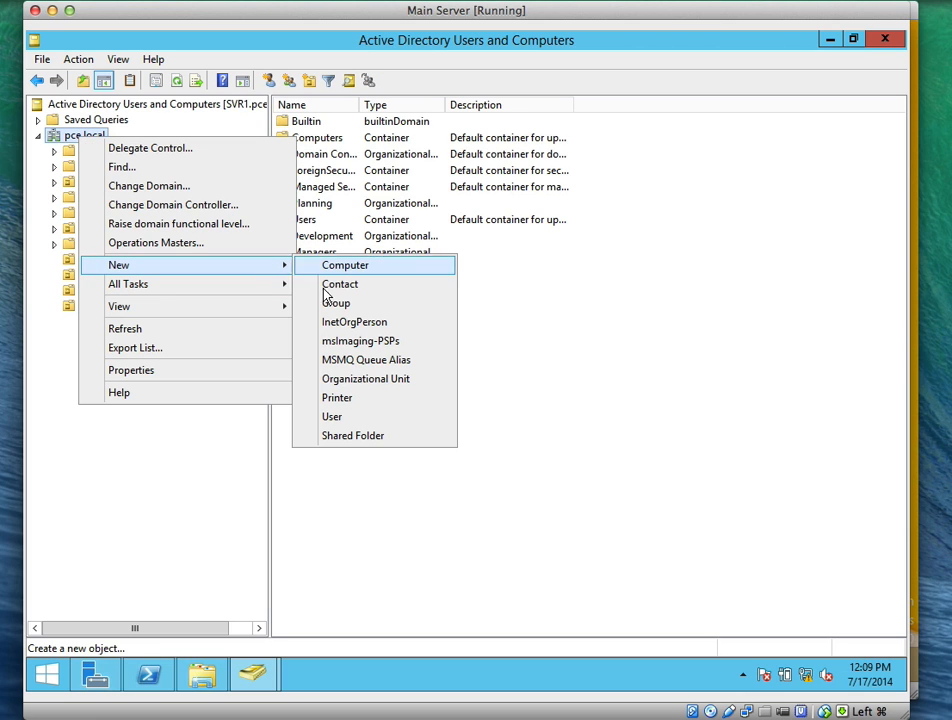
click(364, 380)
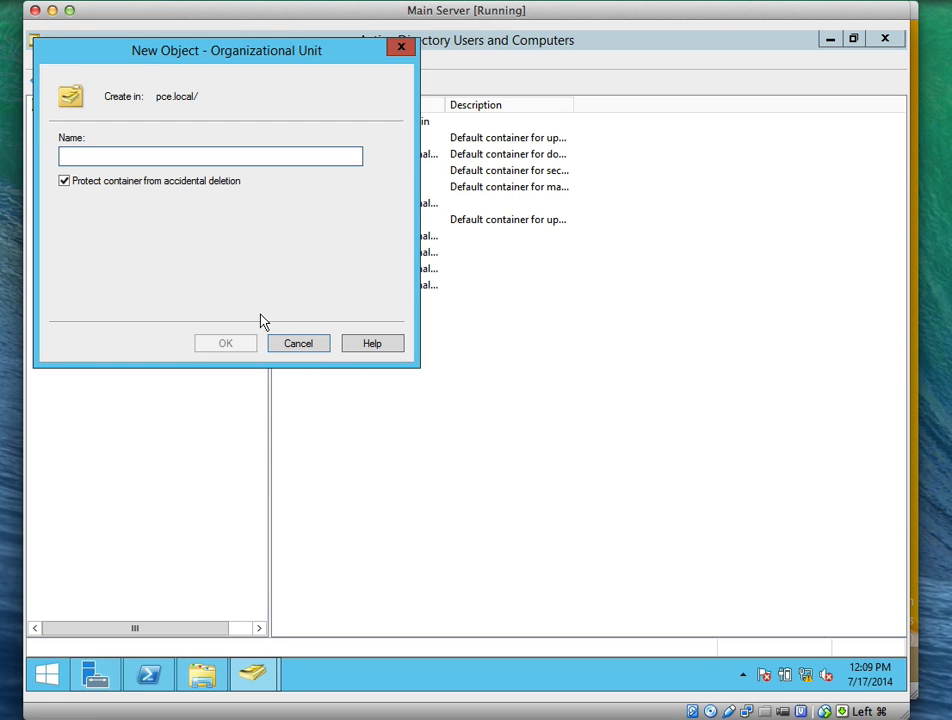
text(Sales)
click(63, 184)
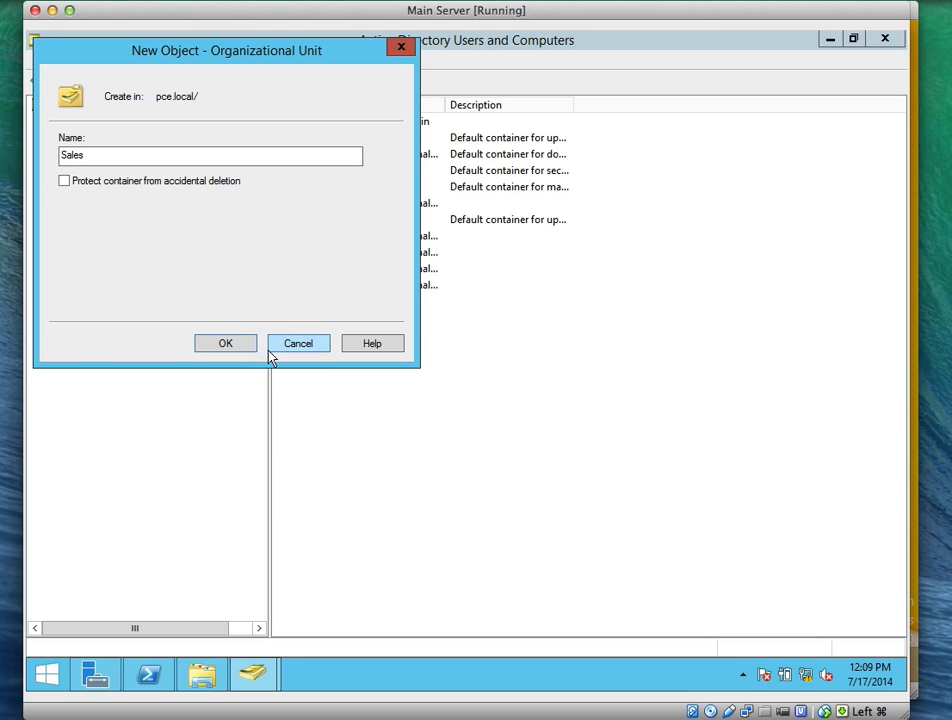
click(240, 343)
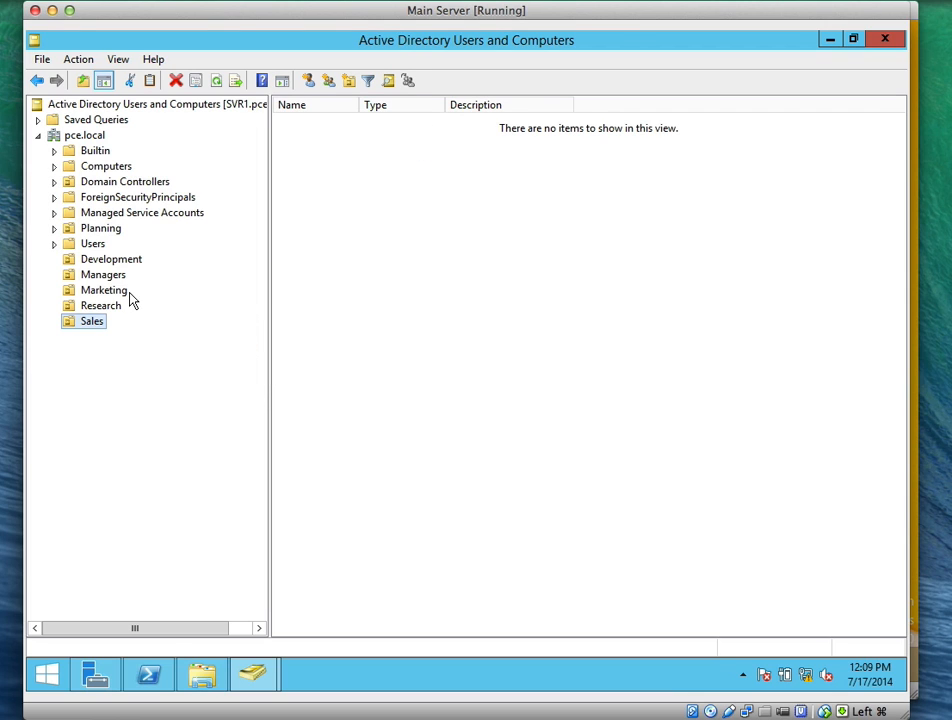
click(110, 260)
Check each new OU, then begin a new user object in the Development OU
click(104, 274)
click(103, 290)
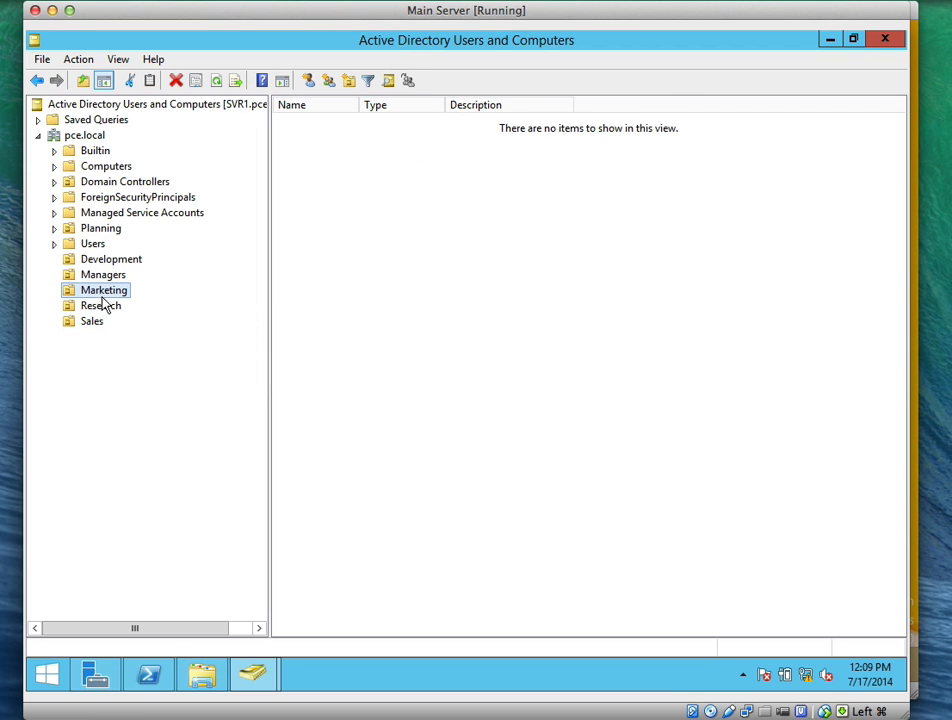
click(102, 306)
click(100, 322)
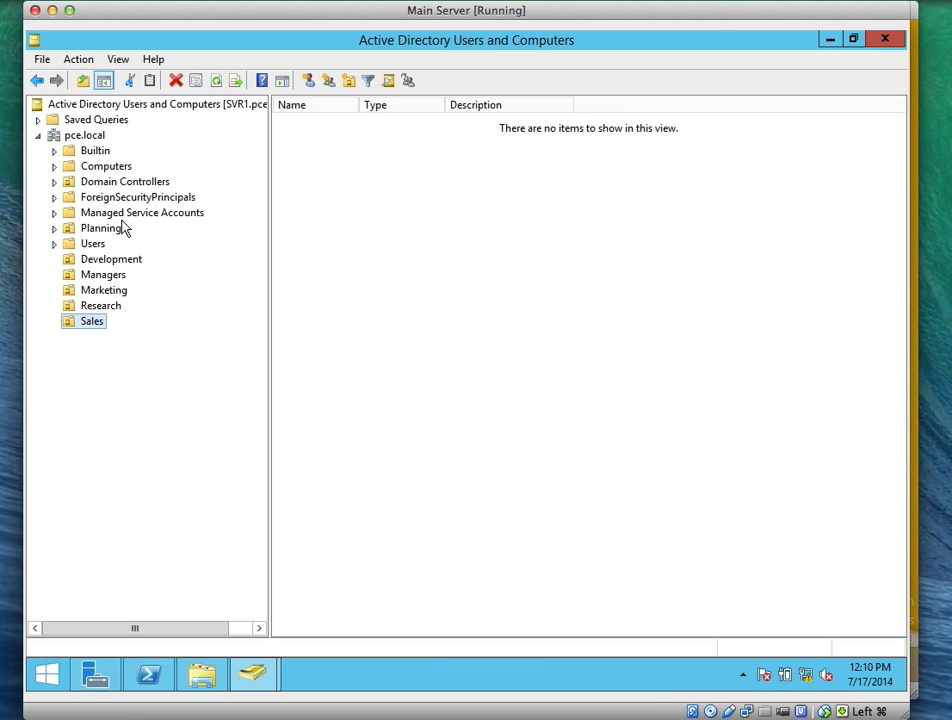
click(106, 260)
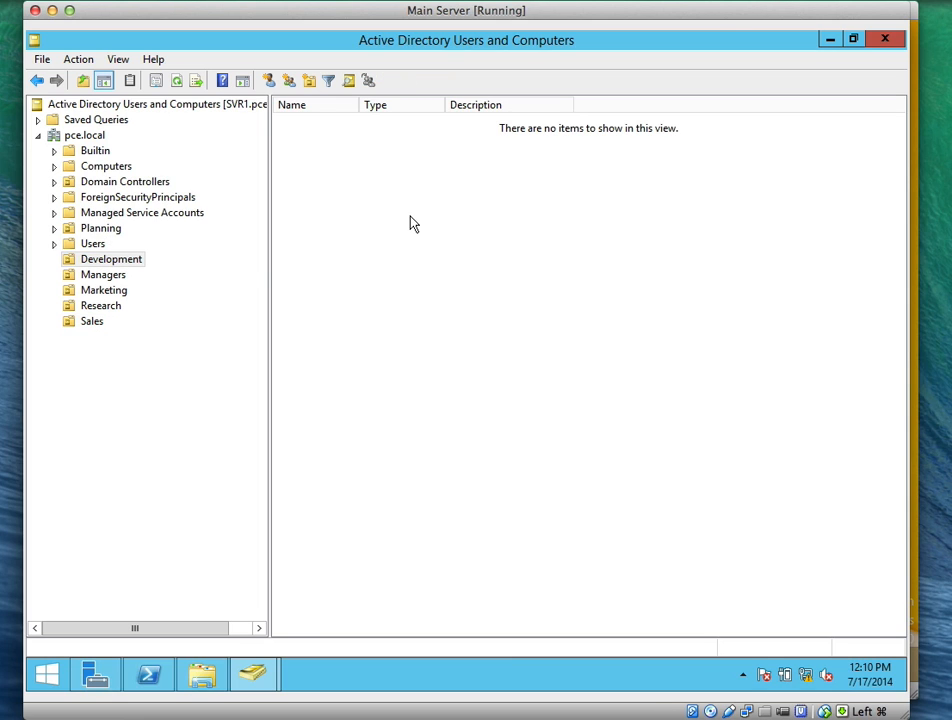
right_click(410, 218)
mouse_move(531, 290)
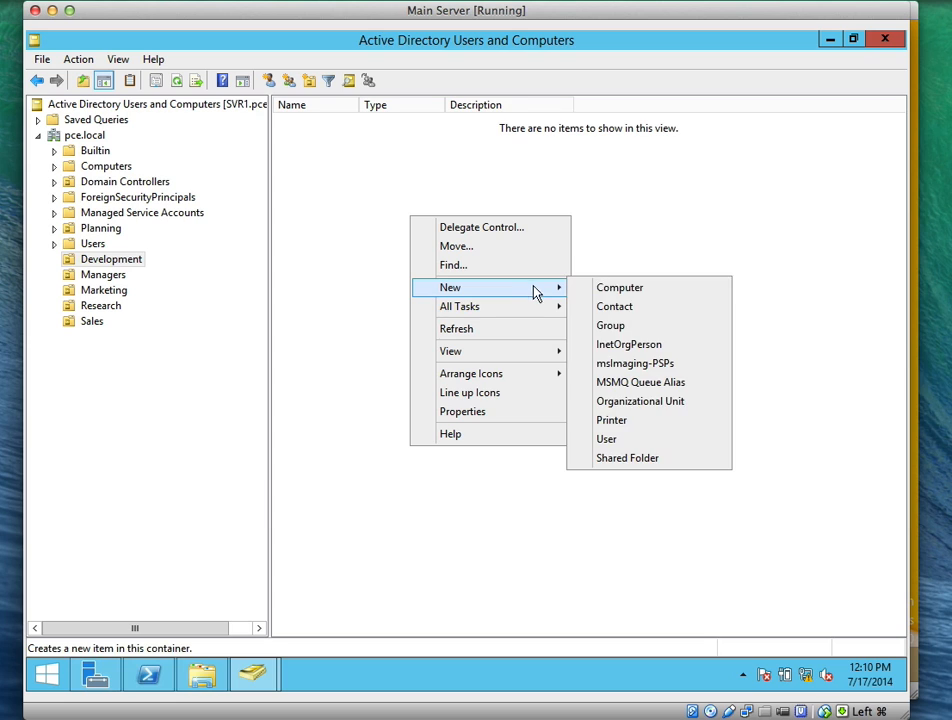
click(617, 437)
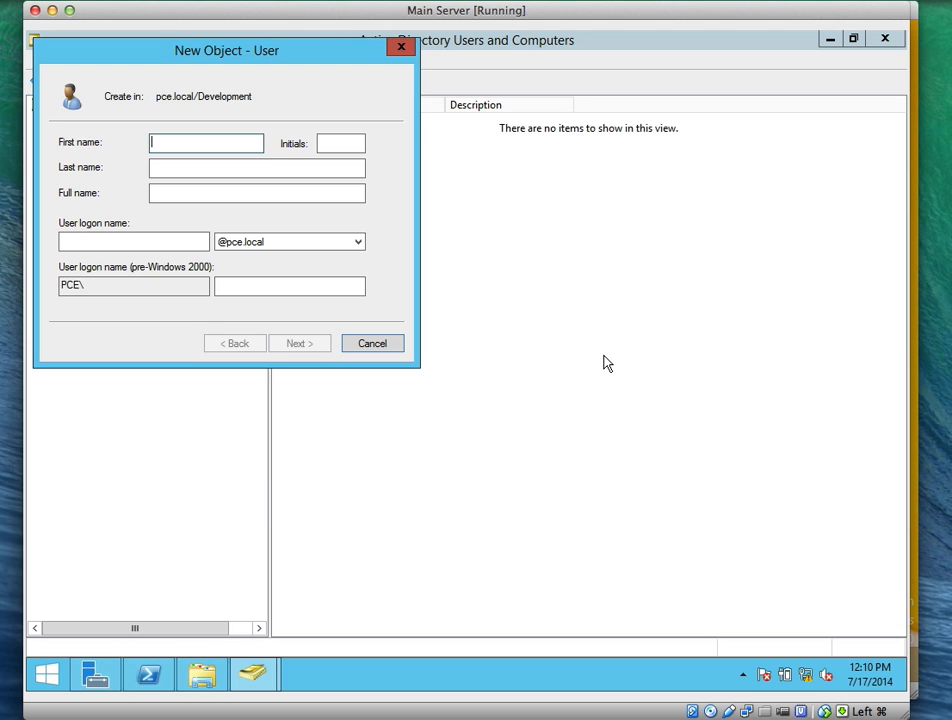
Enter the new user's first name, last name and logon name, correcting typos
text(Bart Duncan)
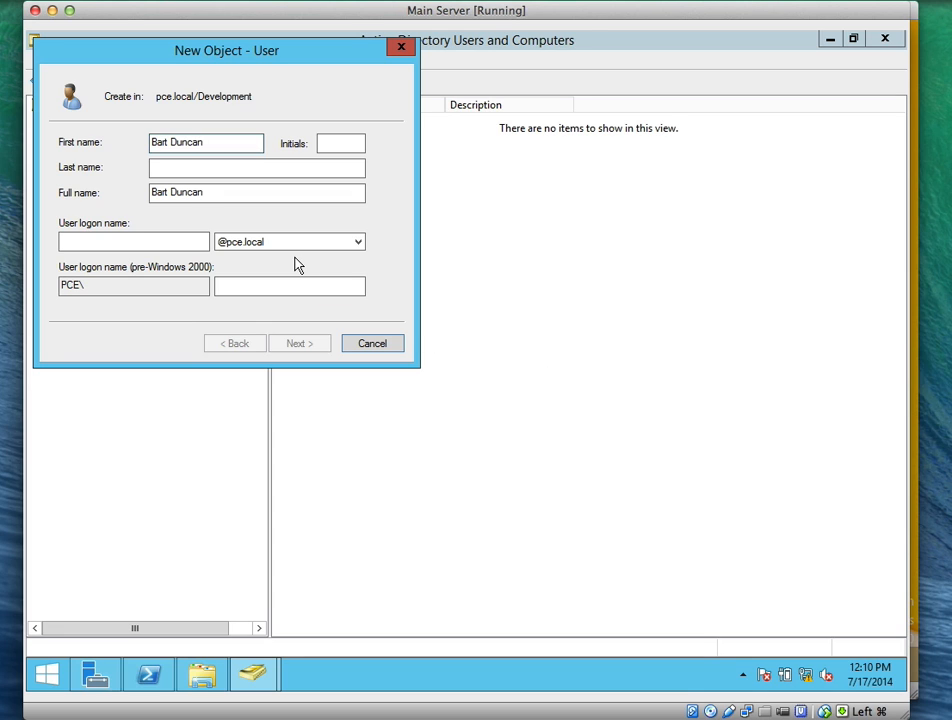
click(222, 145)
key(BackSpace)
key(BackSpace)
key(BackSpace)
key(BackSpace)
key(BackSpace)
key(BackSpace)
key(Tab)
key(Tab)
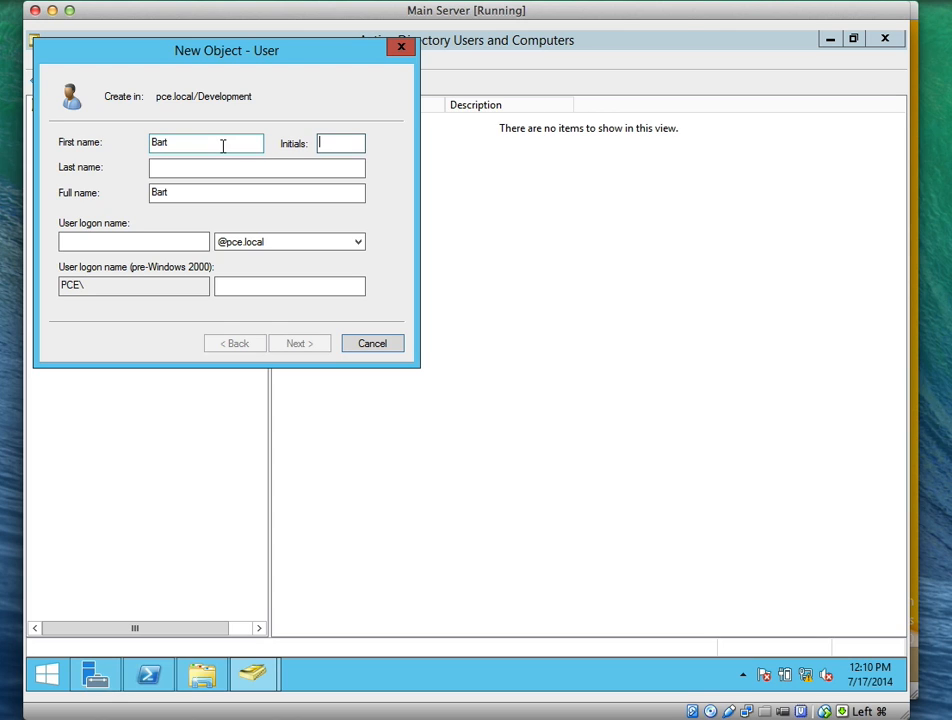
text(D)
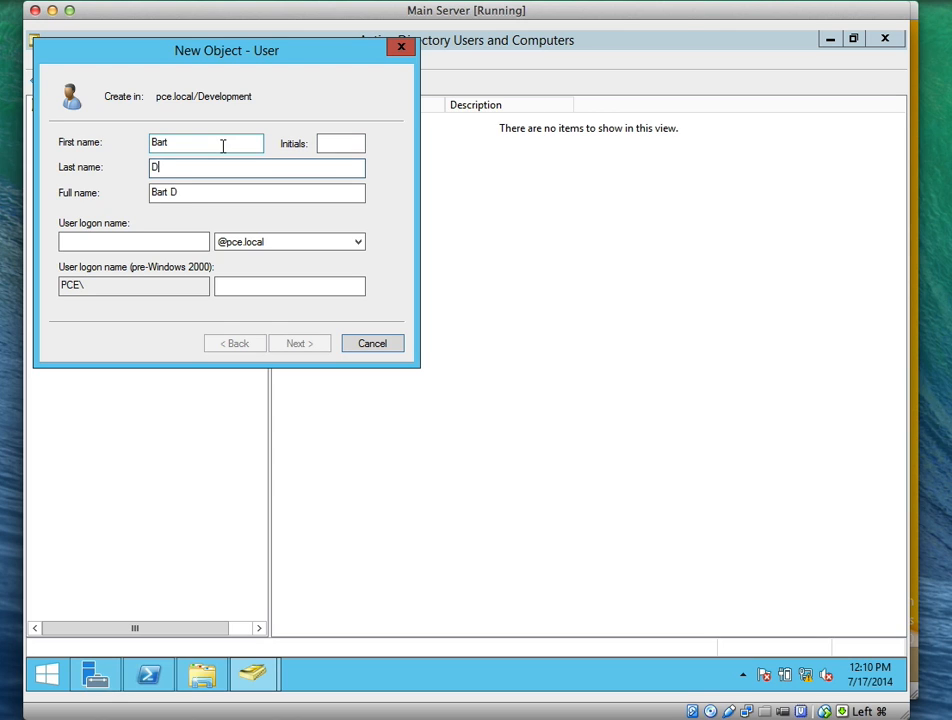
text(uncan)
click(191, 240)
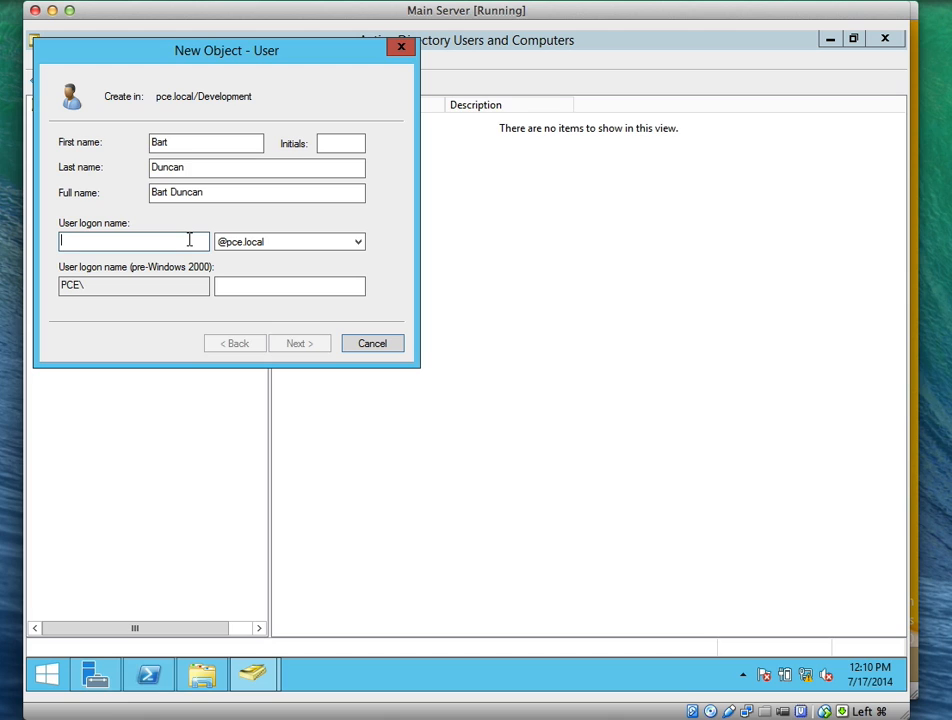
text(b)
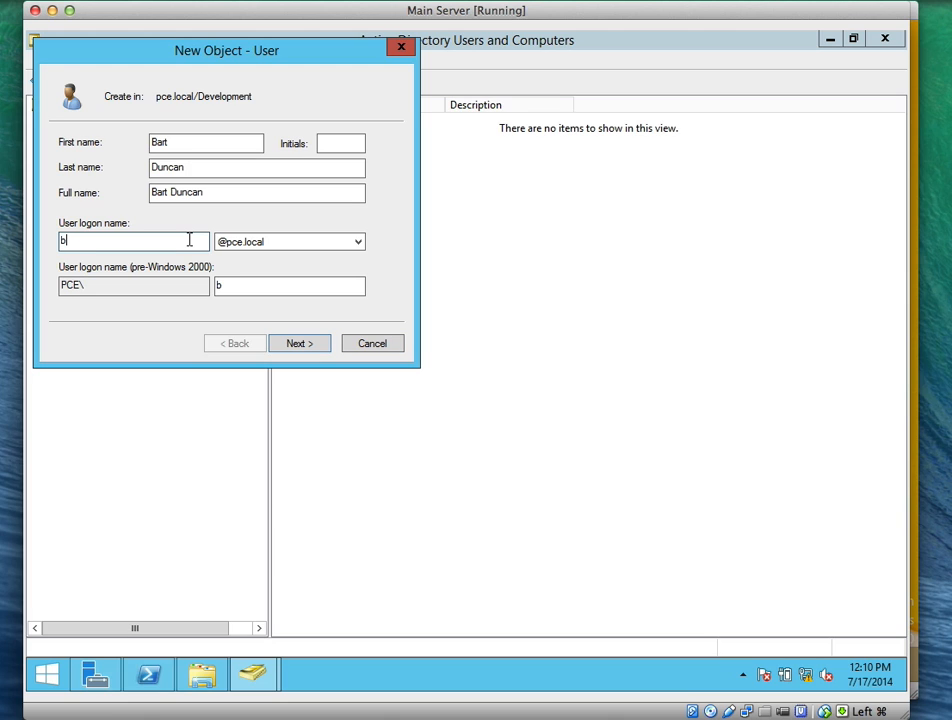
key(BackSpace)
text(dbart)
click(240, 284)
Set and confirm the user's password, clear must-change, enable cannot-change-password, and finish the wizard
click(308, 346)
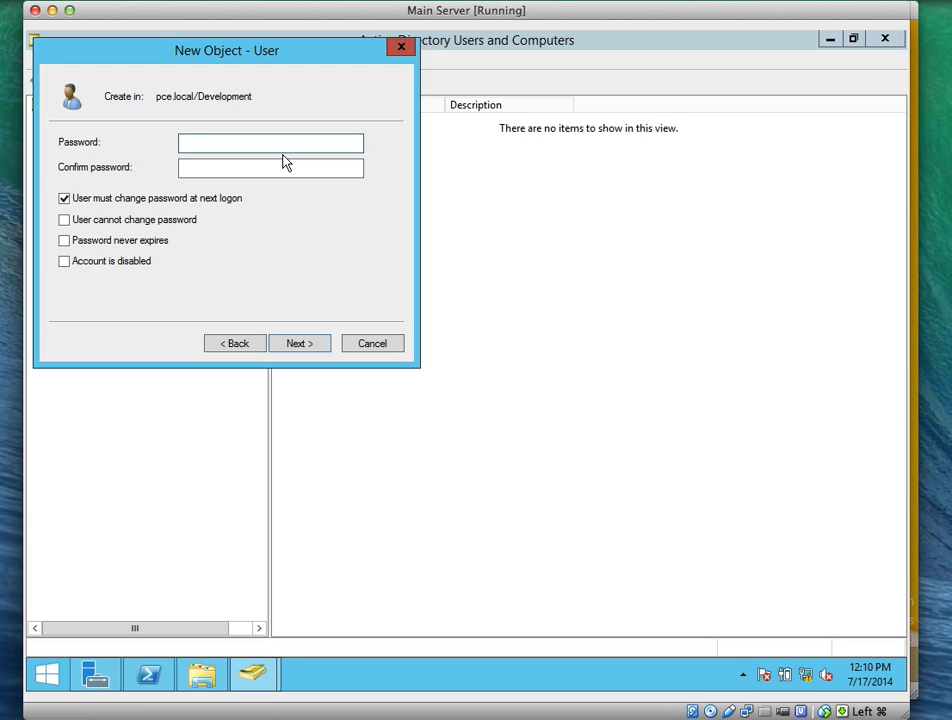
text(••••••••)
key(Tab)
text(•••••••)
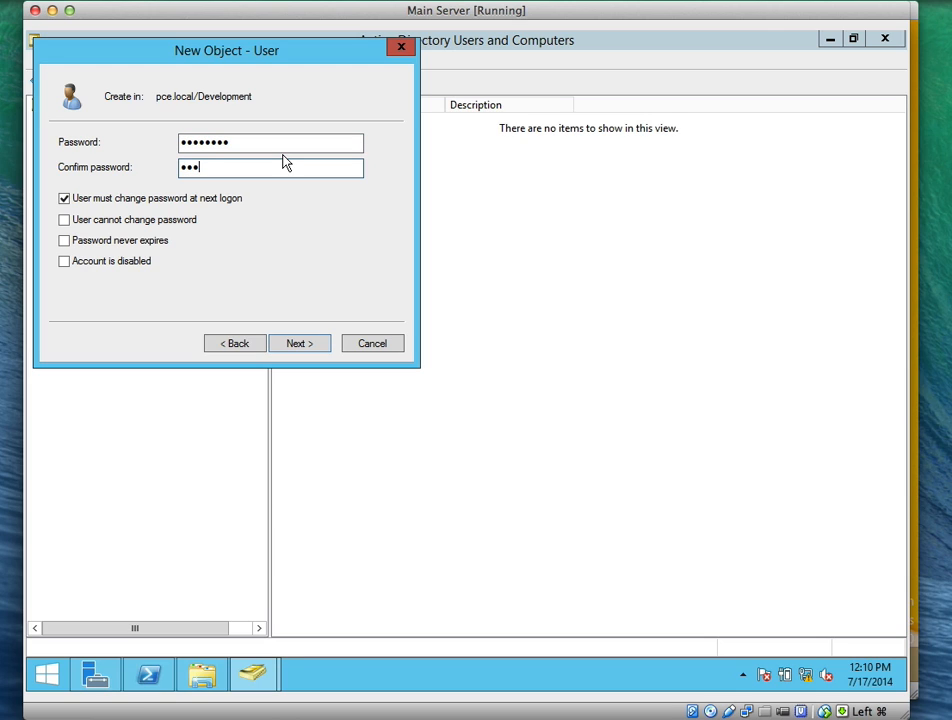
text(•)
click(91, 199)
click(70, 221)
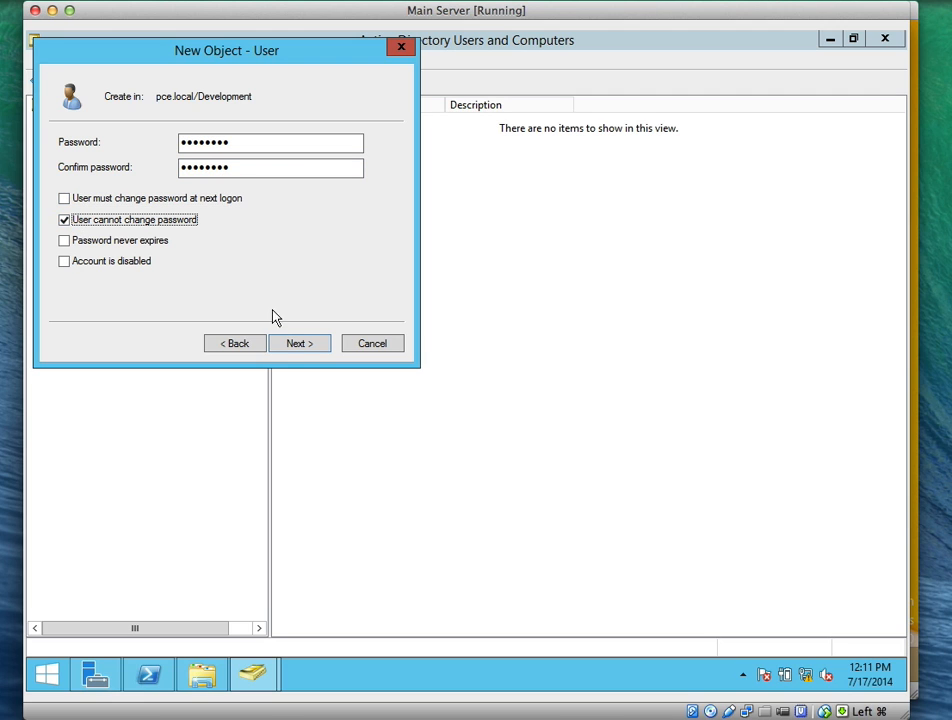
click(296, 350)
click(296, 350)
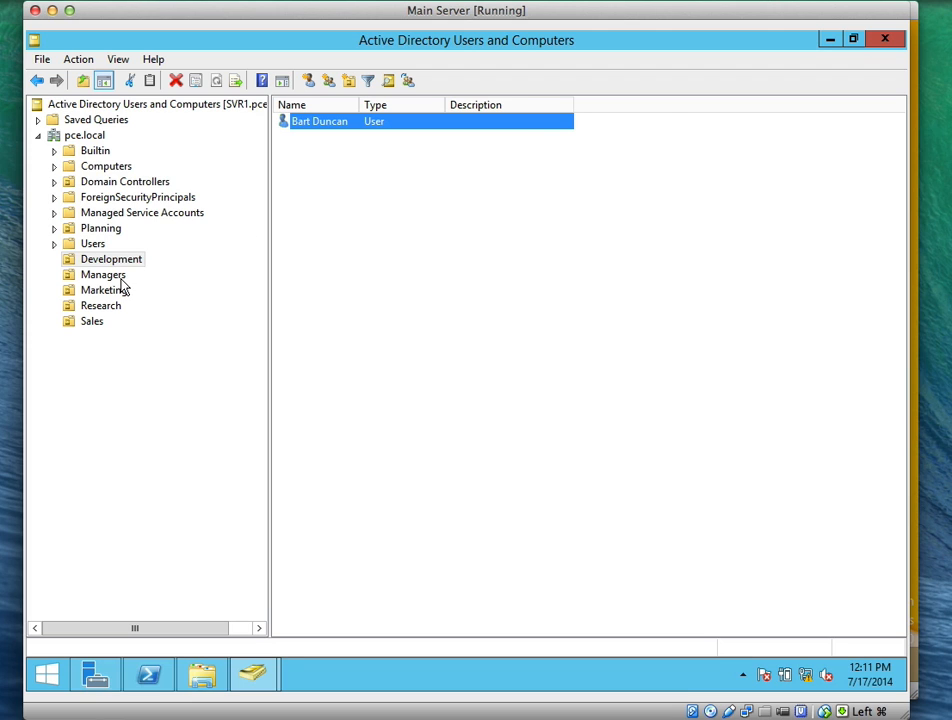
click(103, 274)
right_click(313, 225)
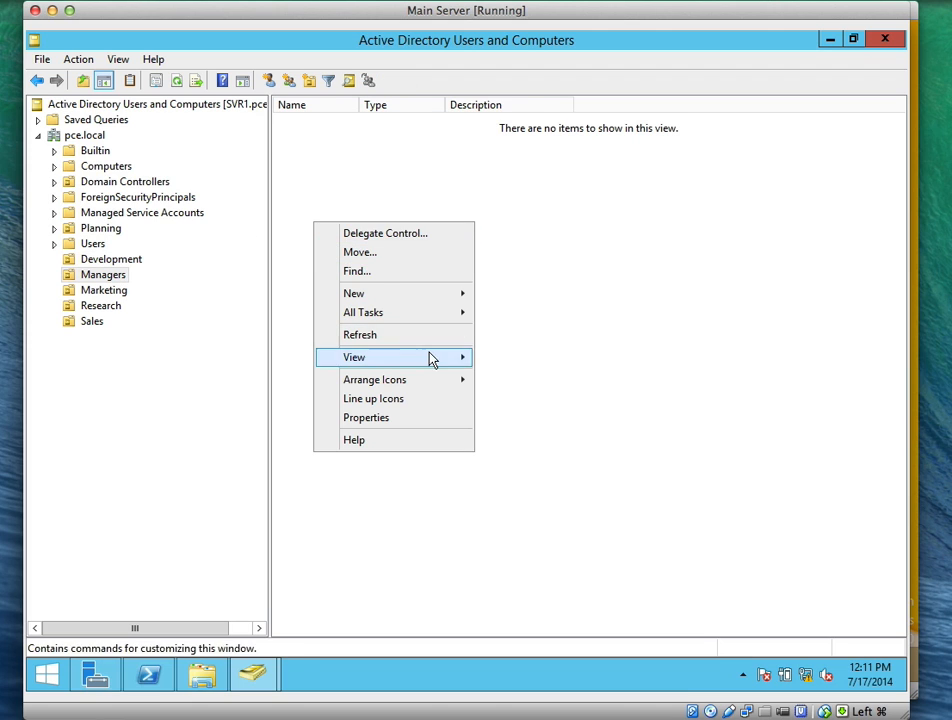
Start a new user in Managers and enter their first name, last name and logon name
mouse_move(458, 297)
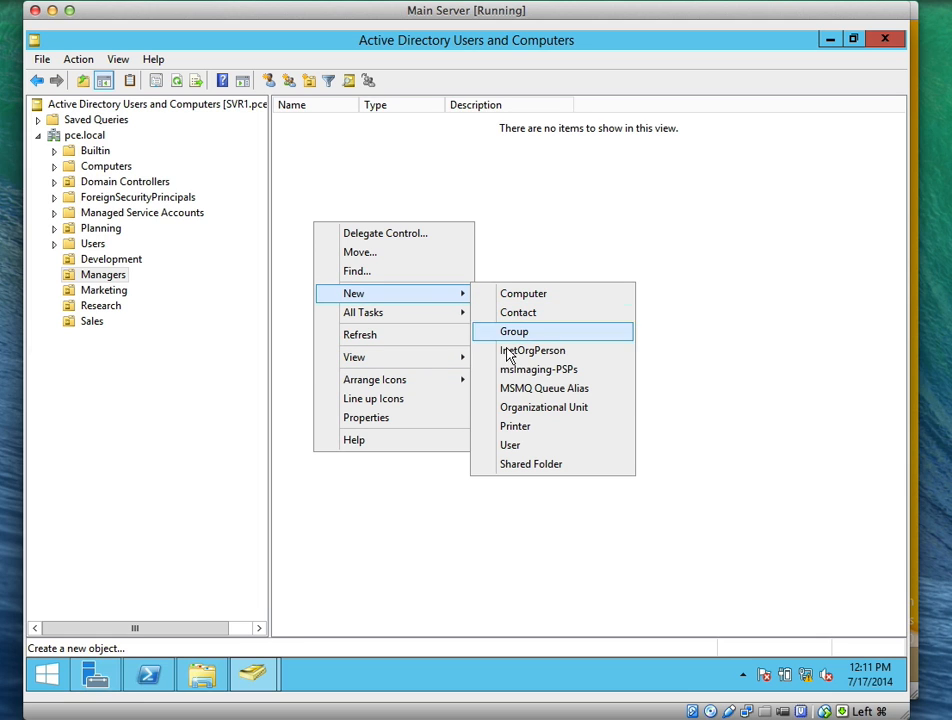
click(518, 445)
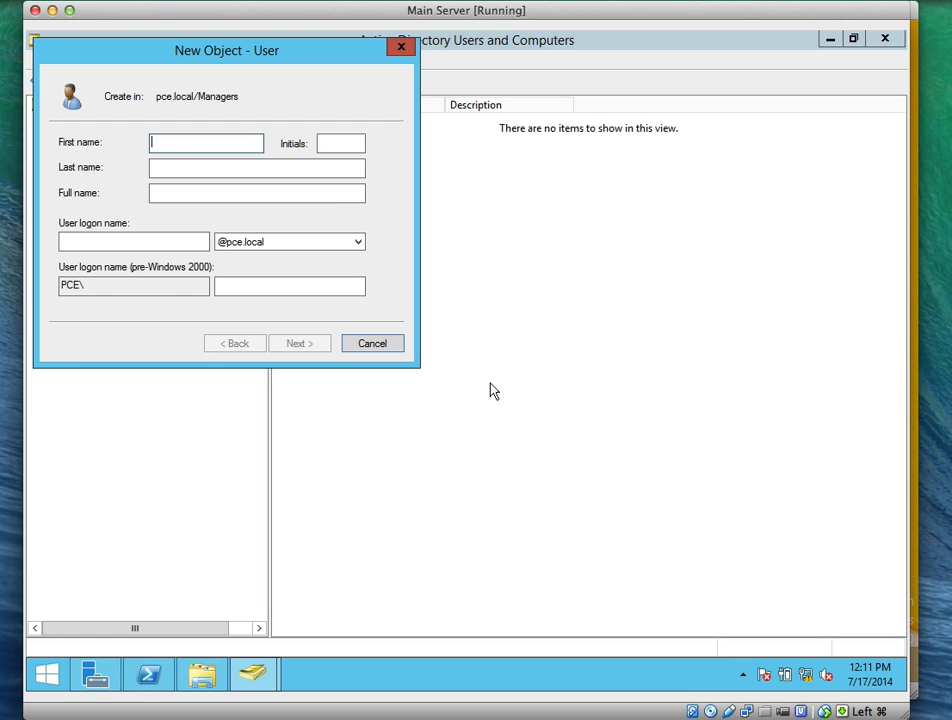
text(ED)
key(BackSpace)
text(d)
key(Tab)
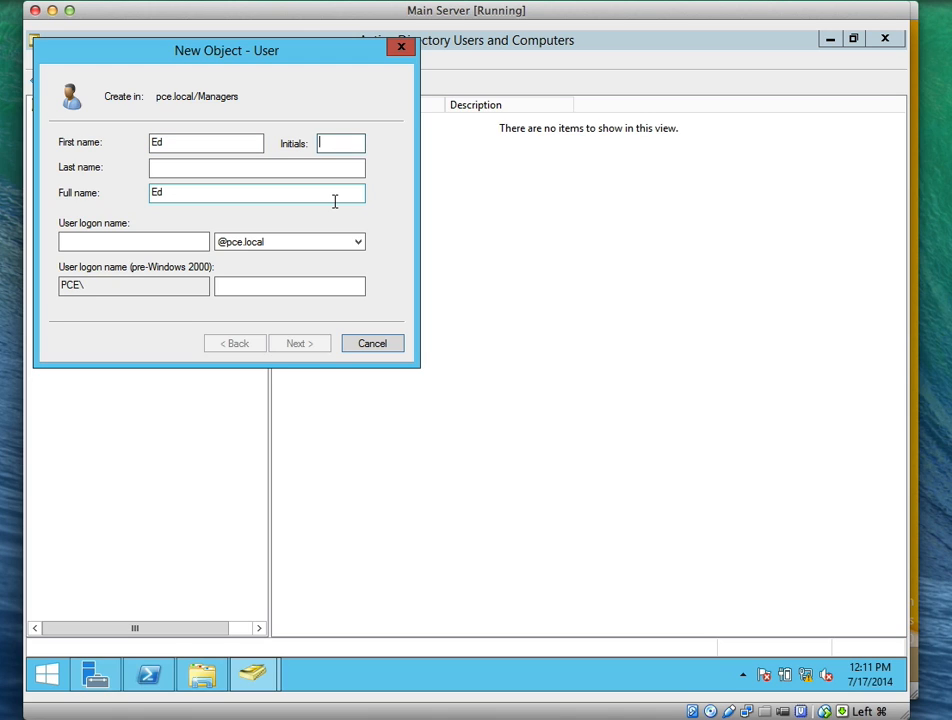
key(Tab)
text(M)
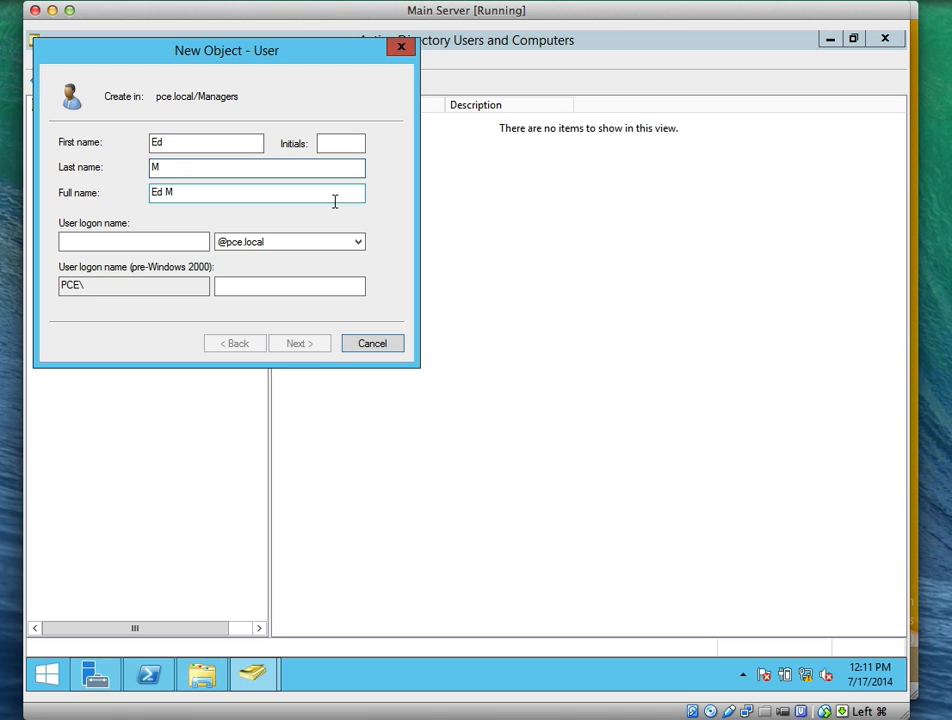
text(eadows)
click(172, 242)
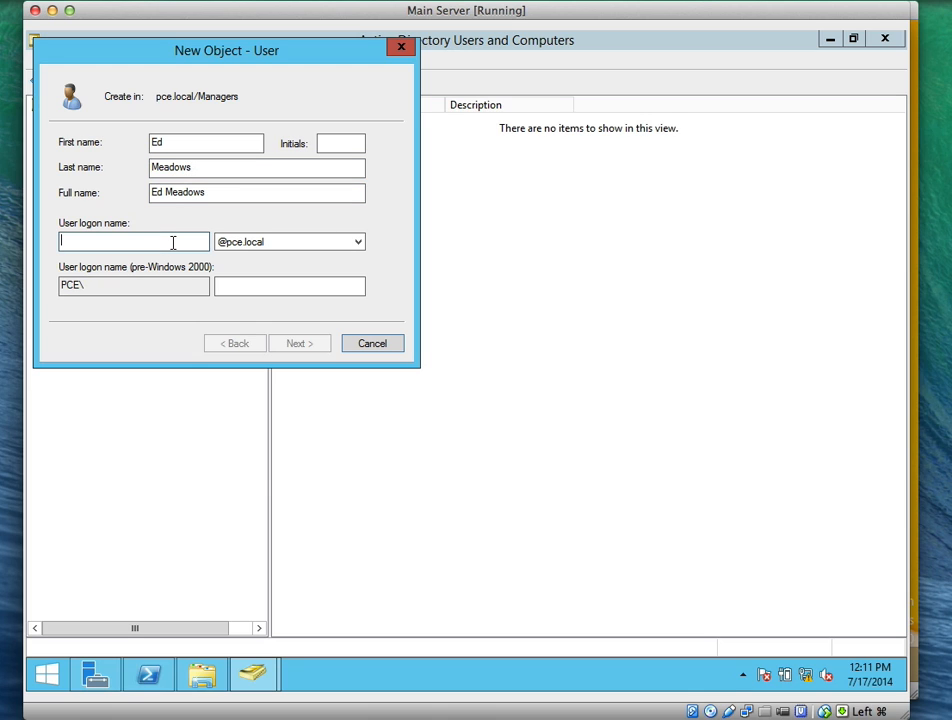
text(M)
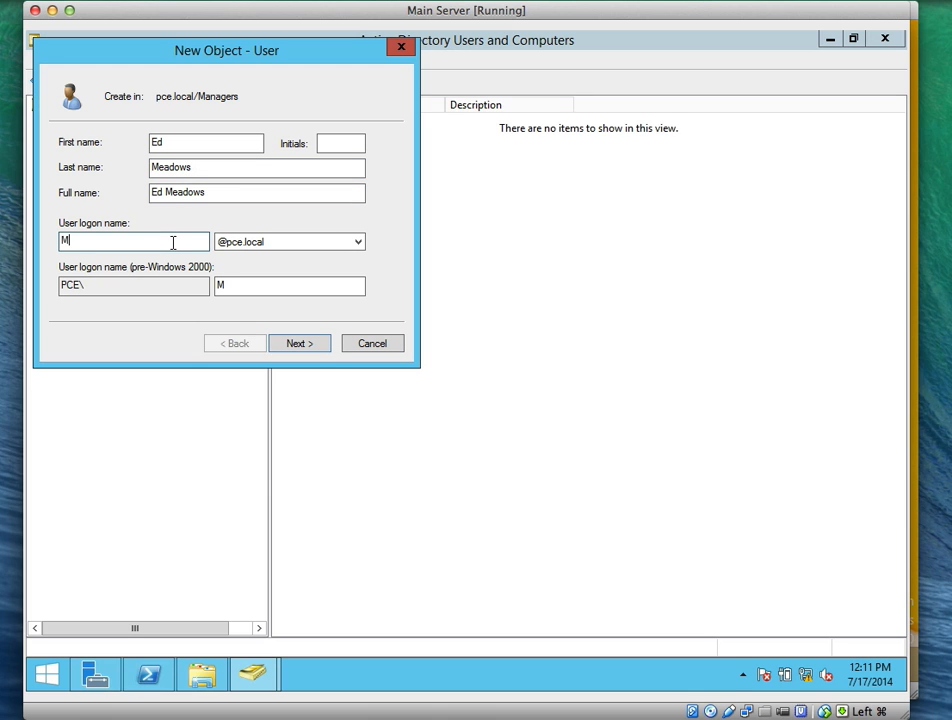
key(BackSpace)
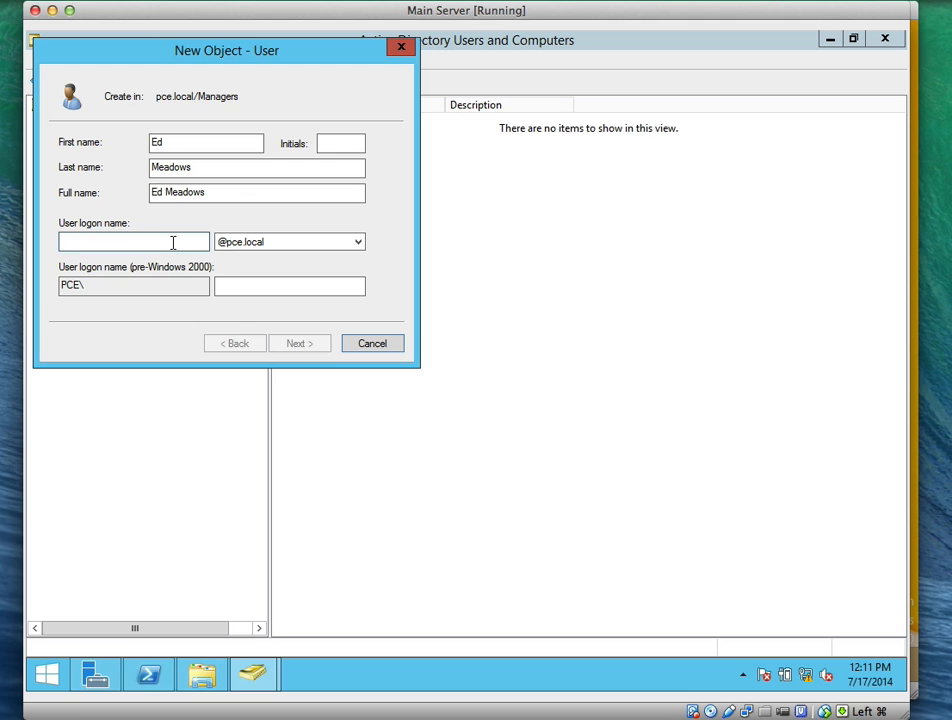
text(med)
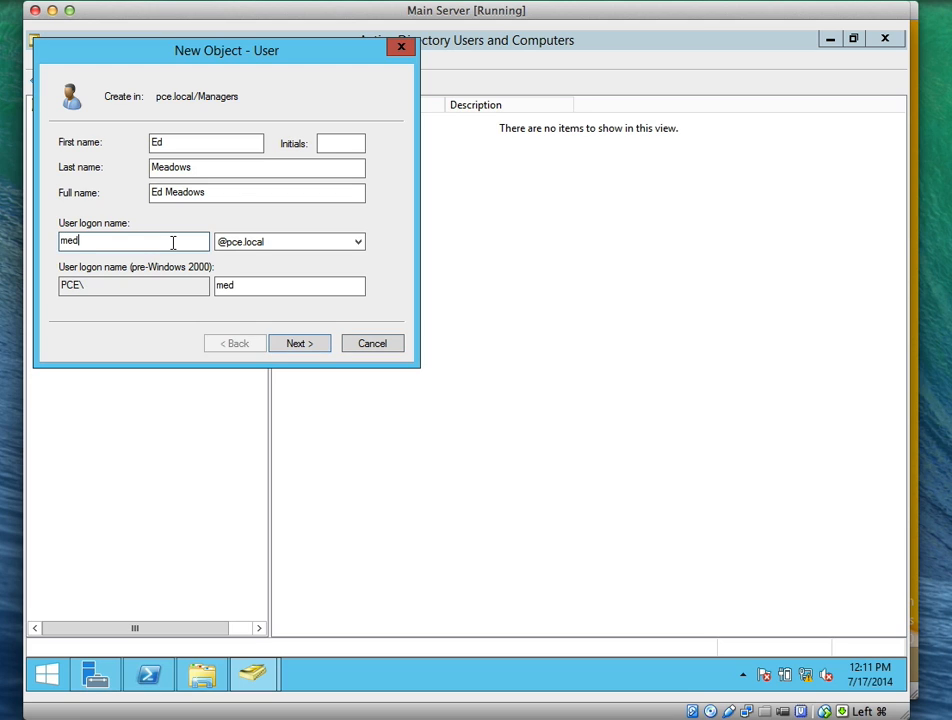
Give the Managers user a password they cannot change, without forced change at next logon, and finish
click(302, 343)
text(••••••••)
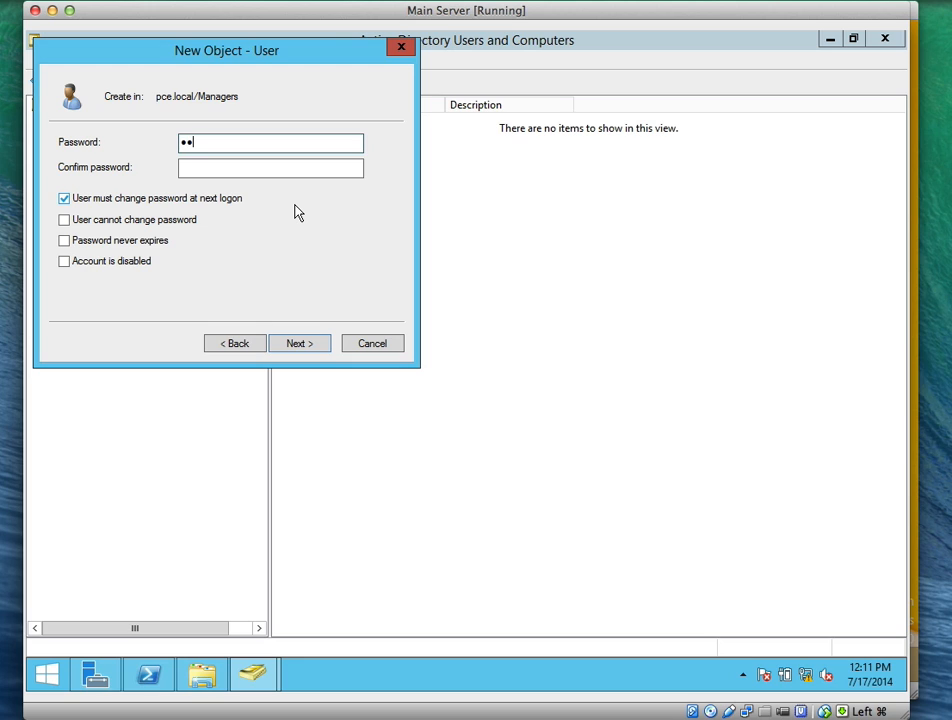
key(Tab)
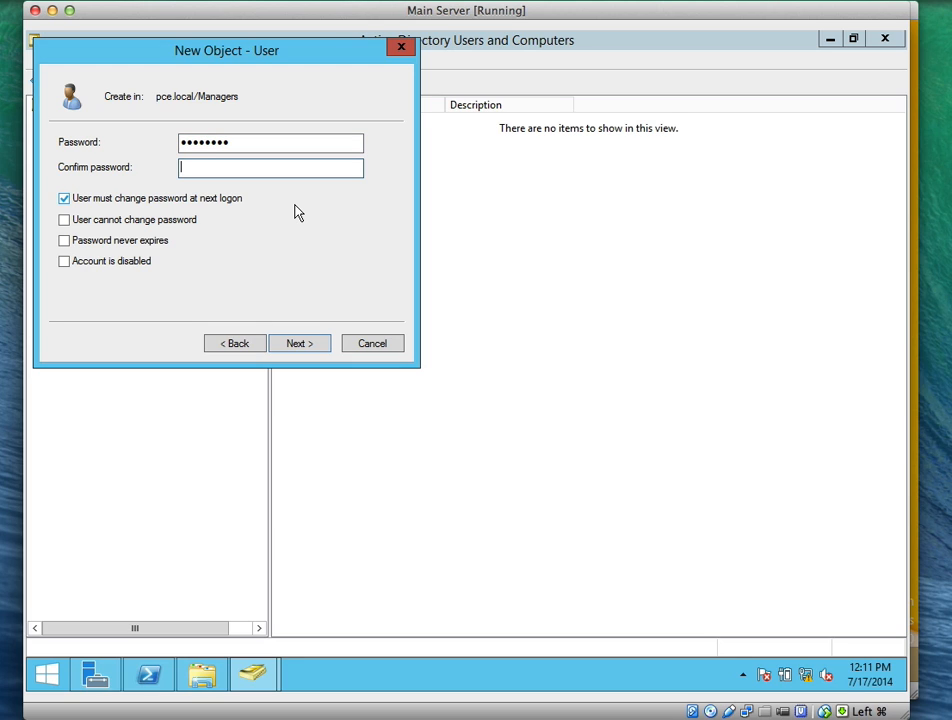
text(••••••••)
click(64, 219)
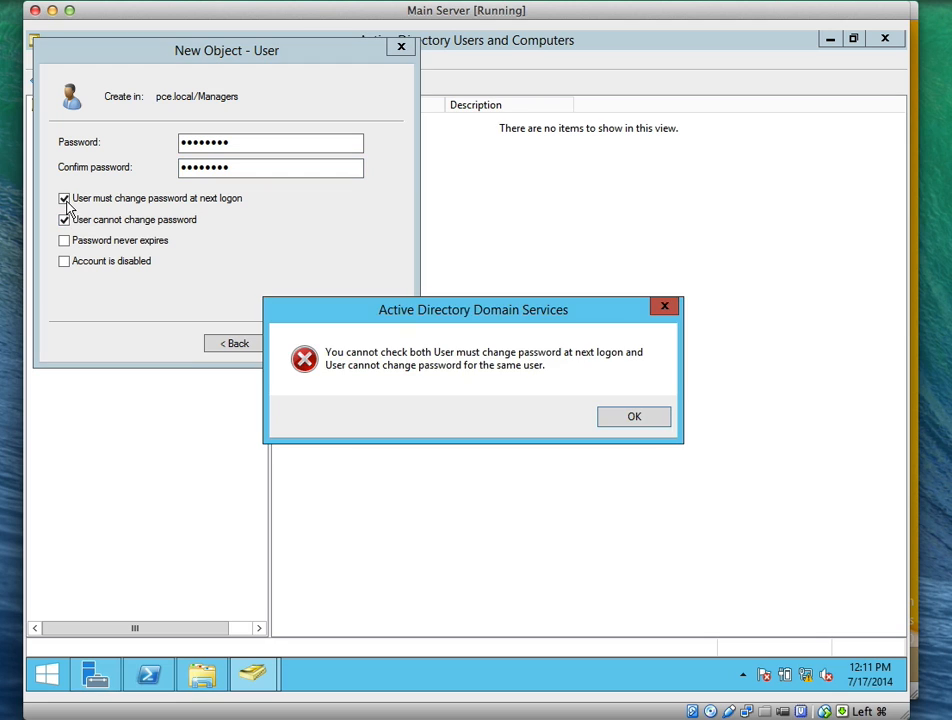
click(599, 409)
click(110, 220)
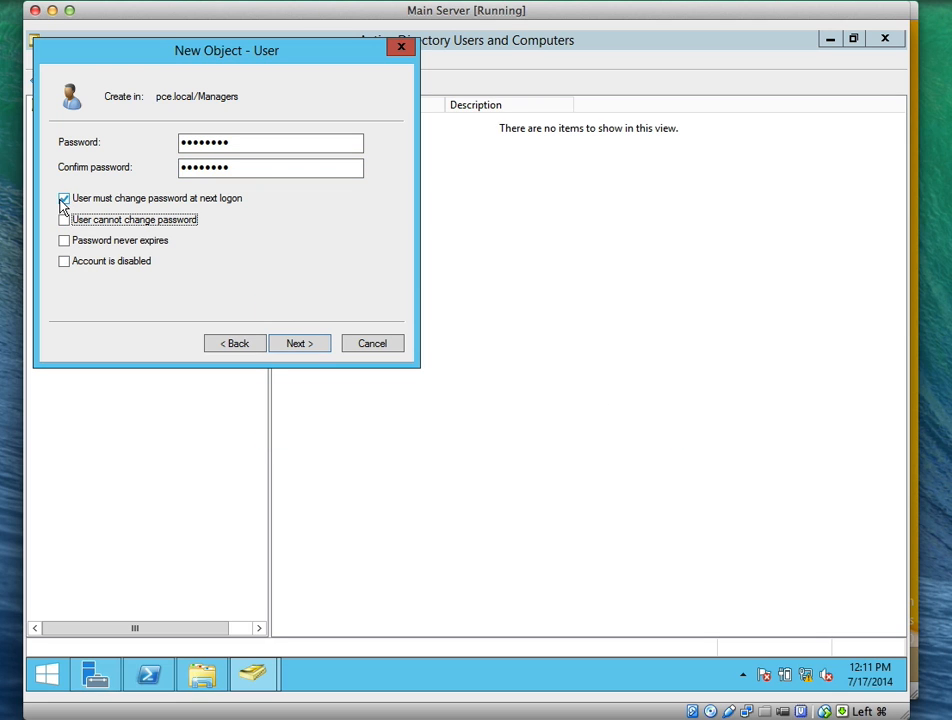
click(64, 198)
click(64, 219)
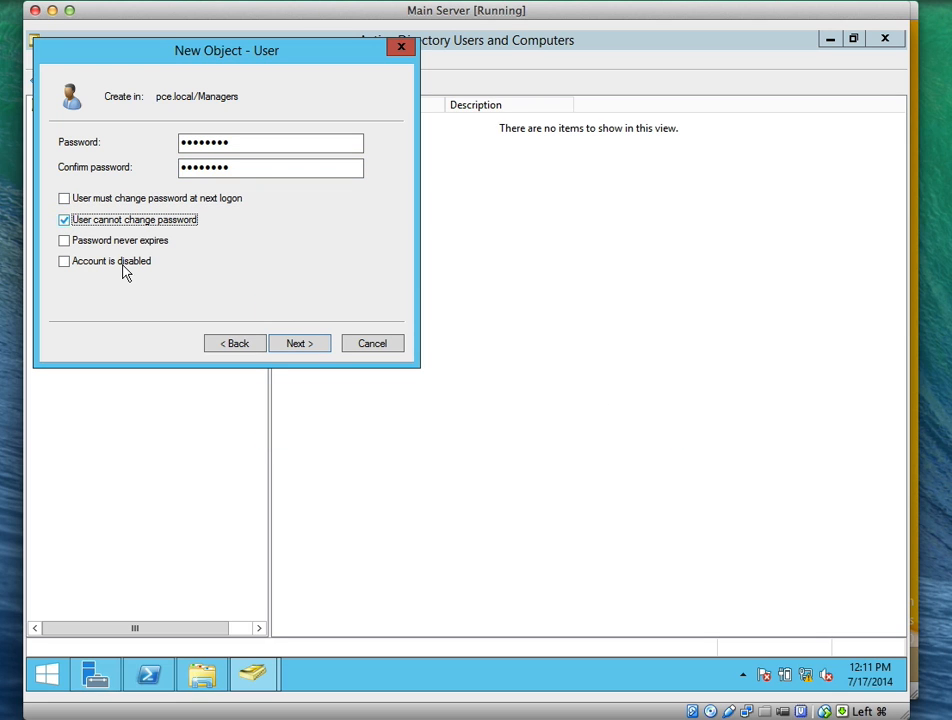
click(310, 343)
click(315, 345)
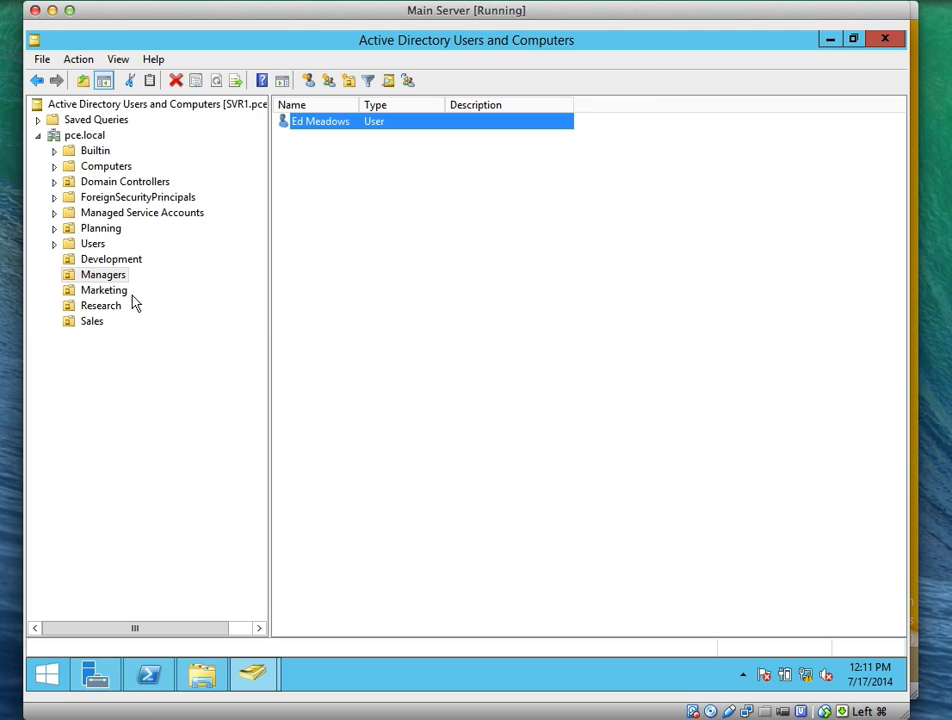
click(128, 292)
Start a new user in Marketing with the user's first name, last name and logon name
right_click(393, 246)
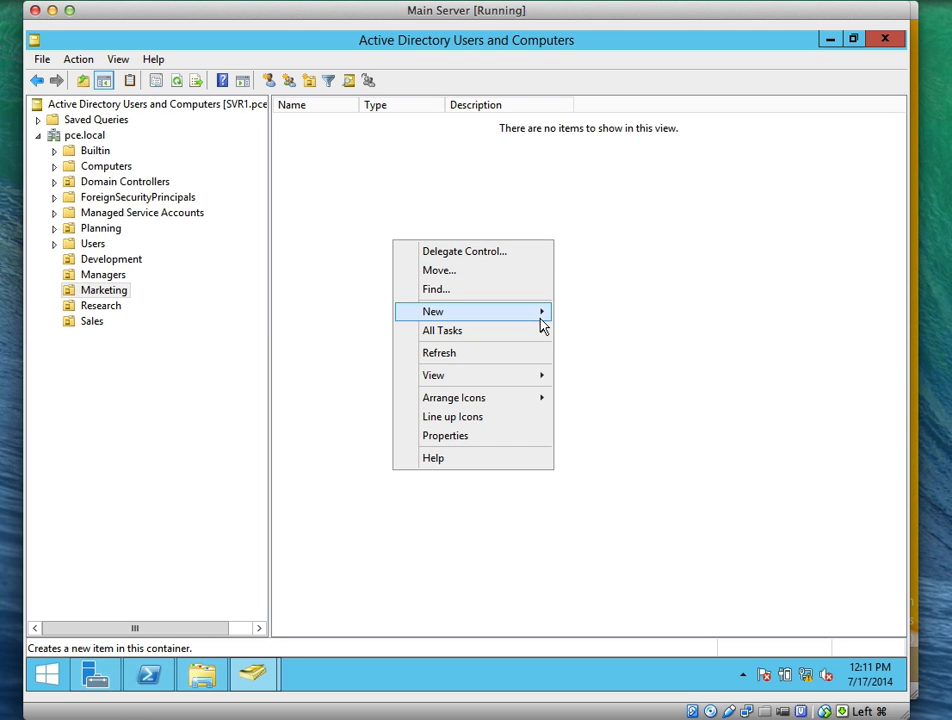
mouse_move(551, 322)
click(589, 463)
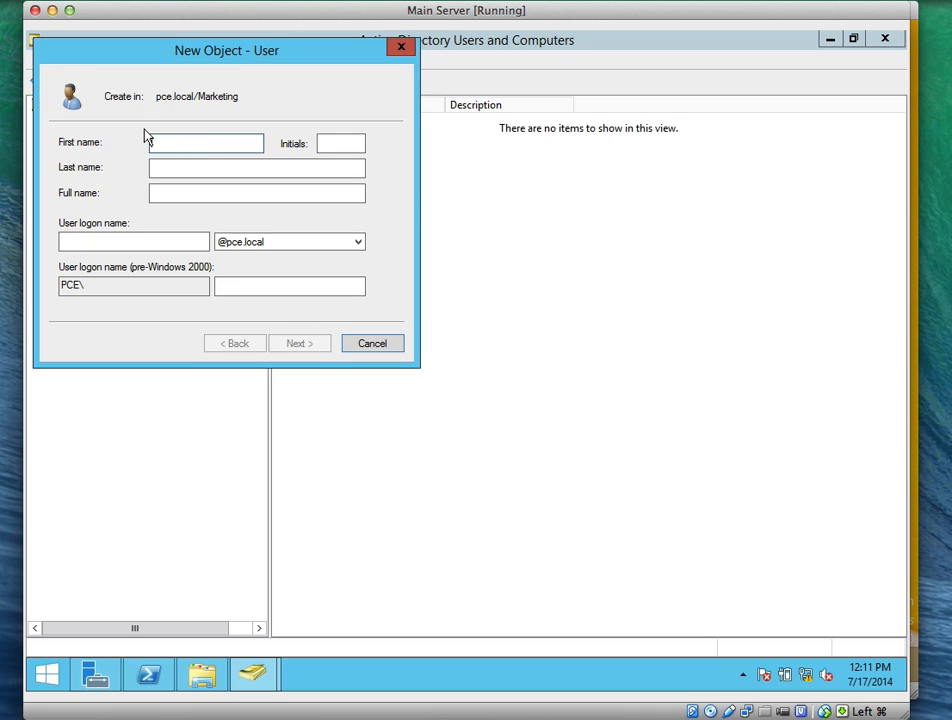
text(Connie)
key(Tab)
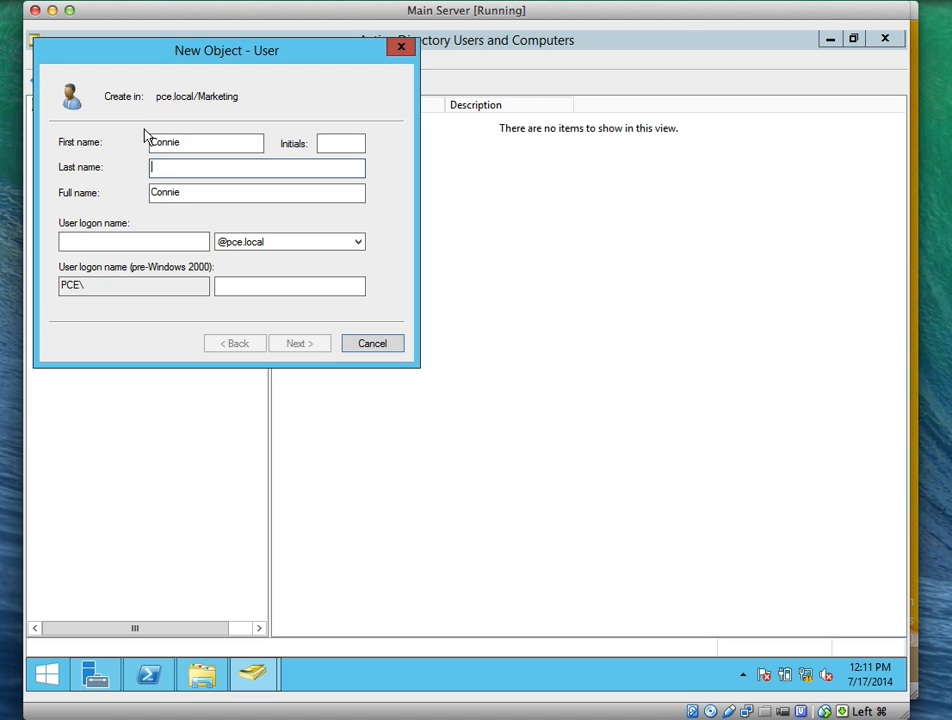
text(Vrettos)
key(Tab)
key(Tab)
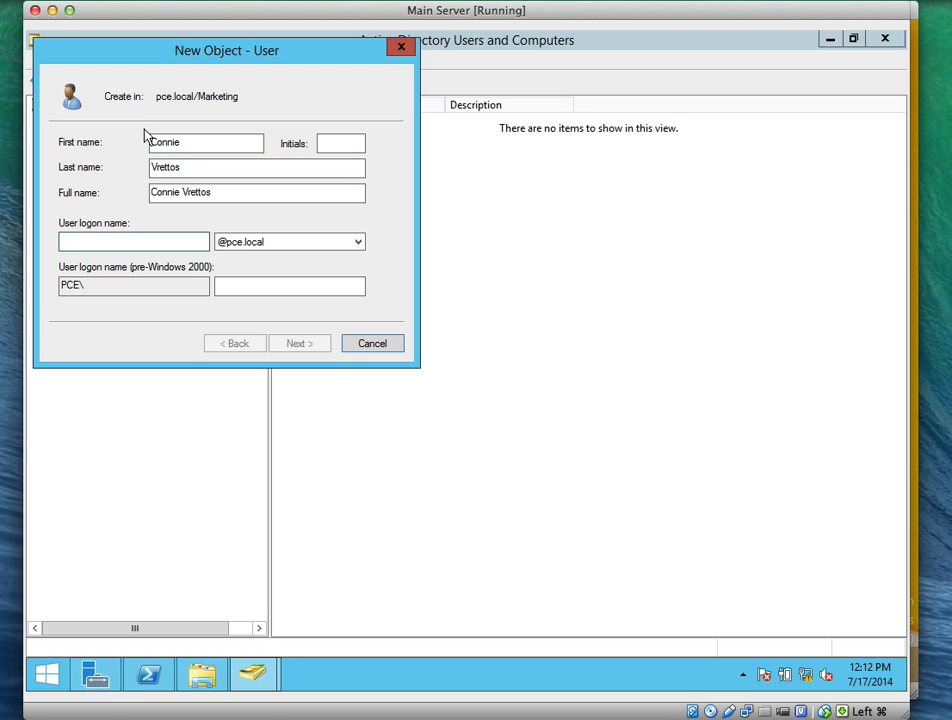
text(v)
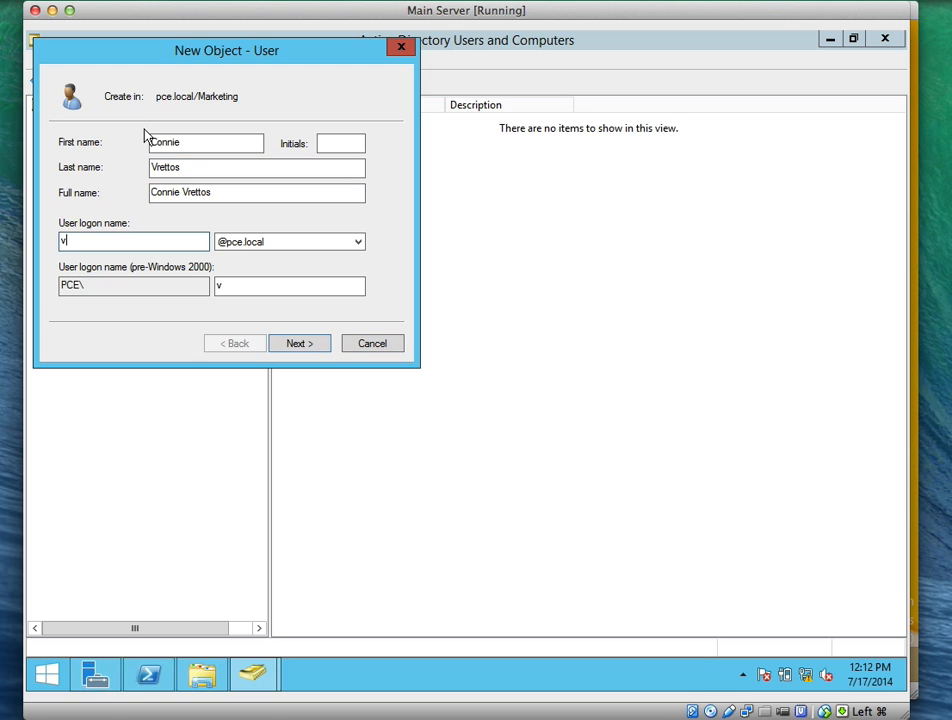
text(connie)
Set the Marketing user's password as unchangeable by the user, with no forced change, and finish
click(308, 346)
text(••••••••)
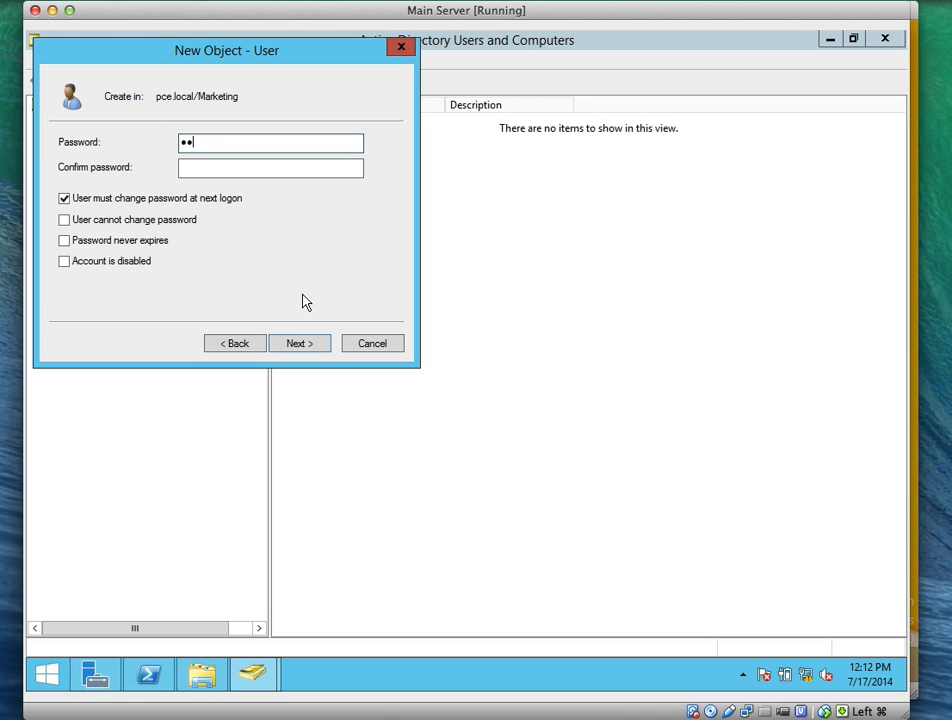
key(Tab)
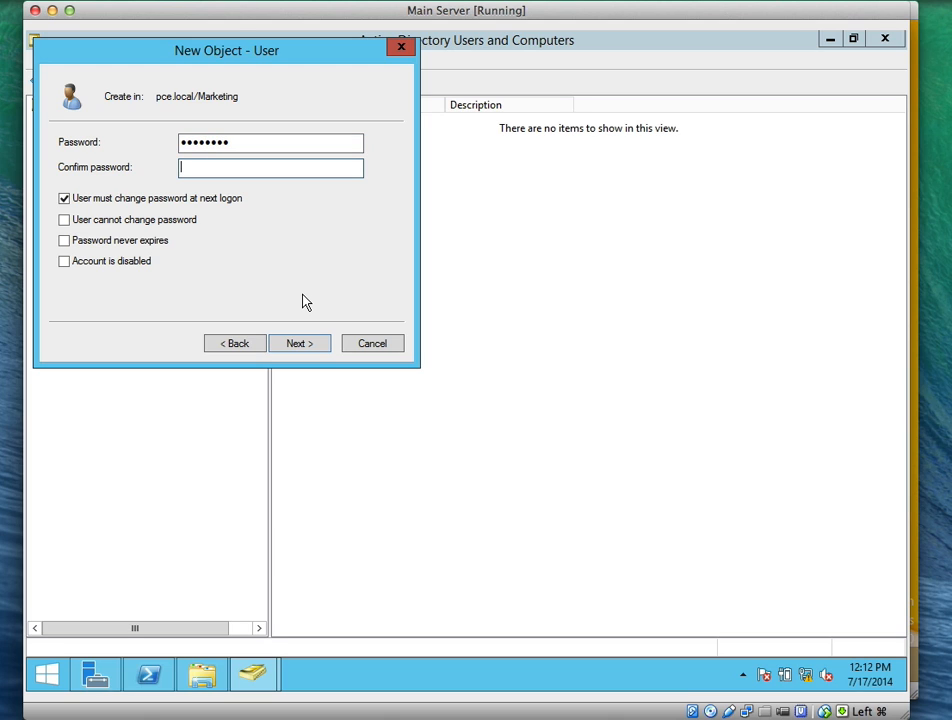
text(••••••••)
click(62, 199)
click(65, 220)
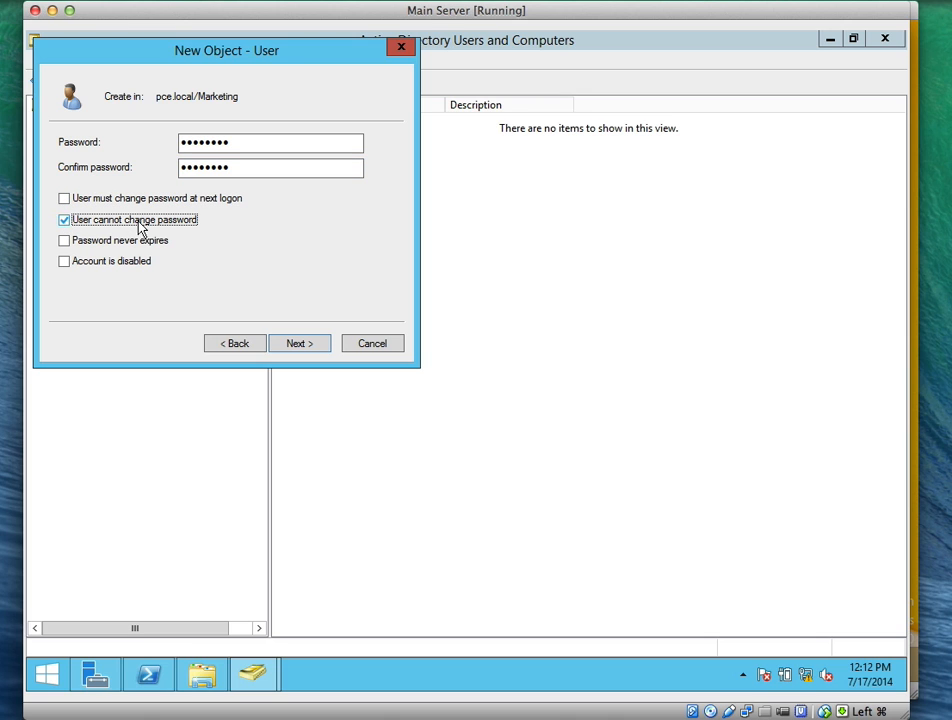
click(313, 343)
click(300, 343)
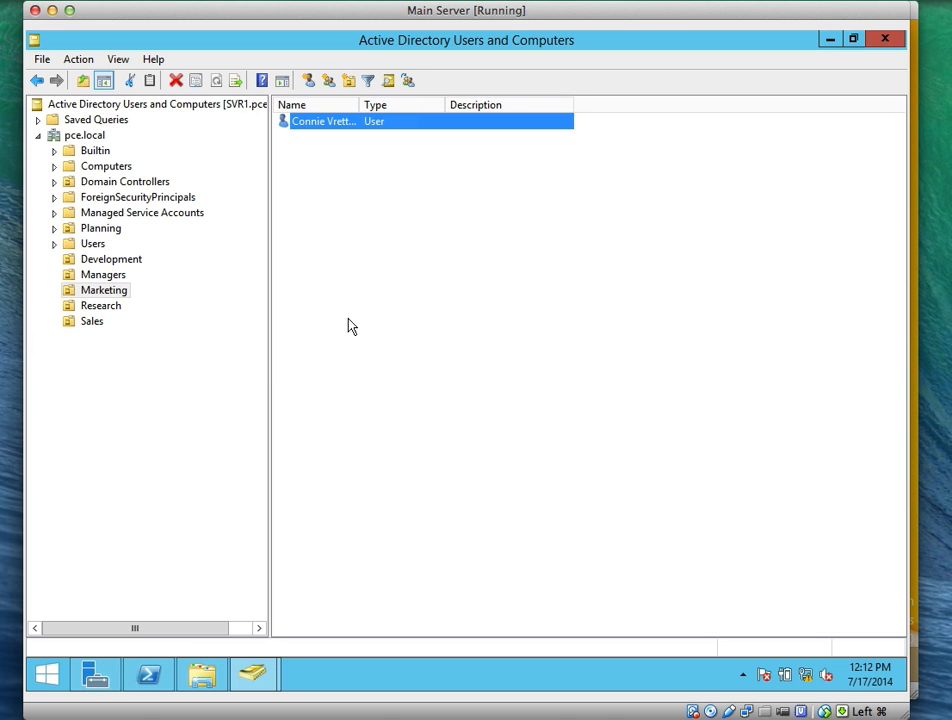
click(118, 307)
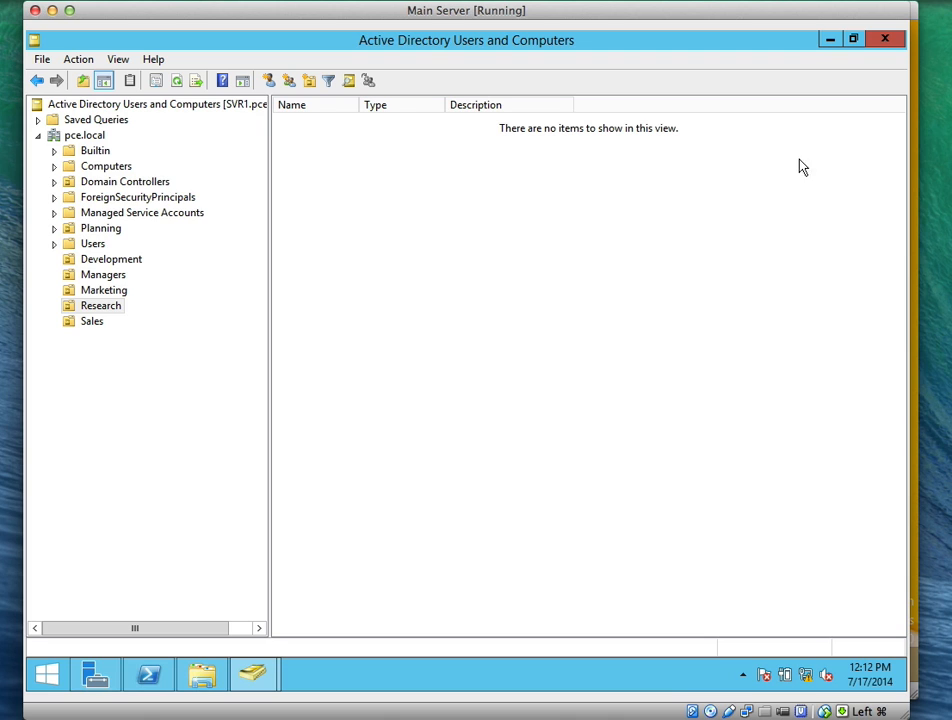
Start a new user in Research and fill in the user's first name, last name and logon name
right_click(805, 180)
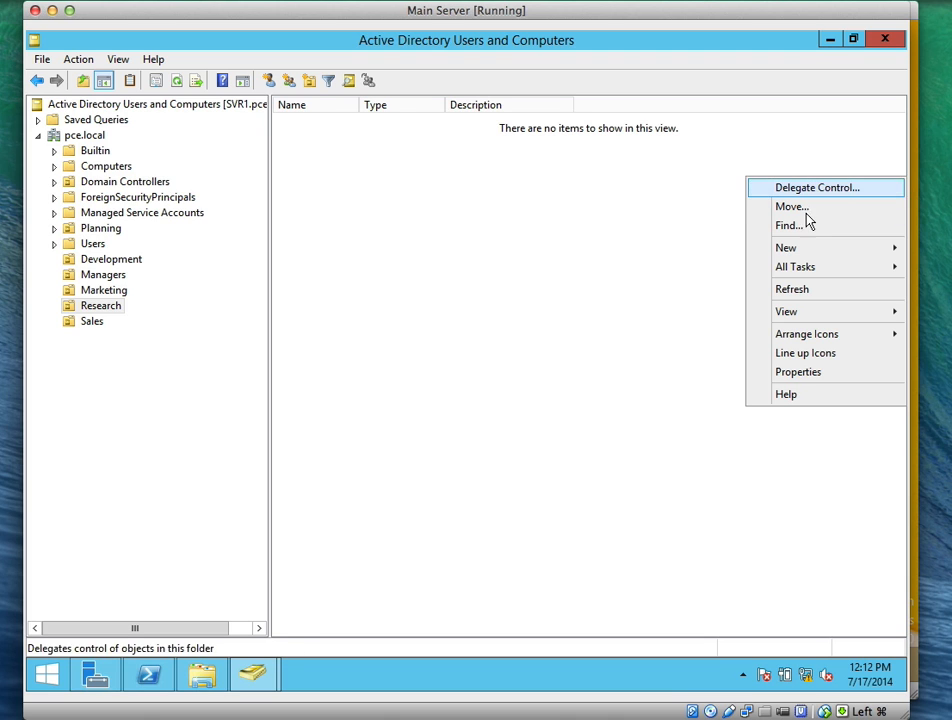
mouse_move(805, 255)
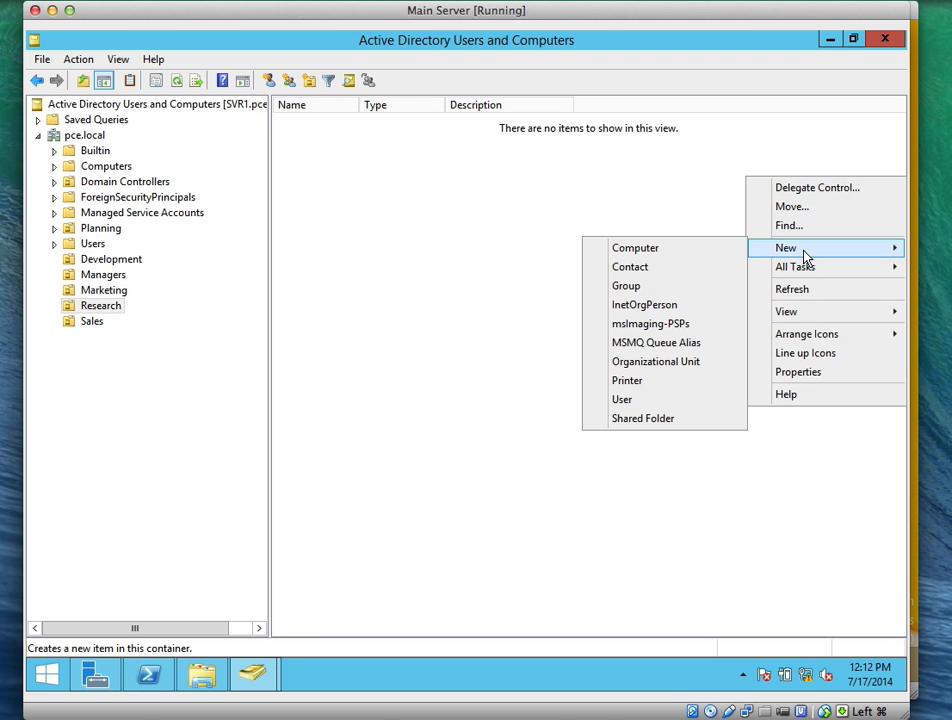
click(649, 401)
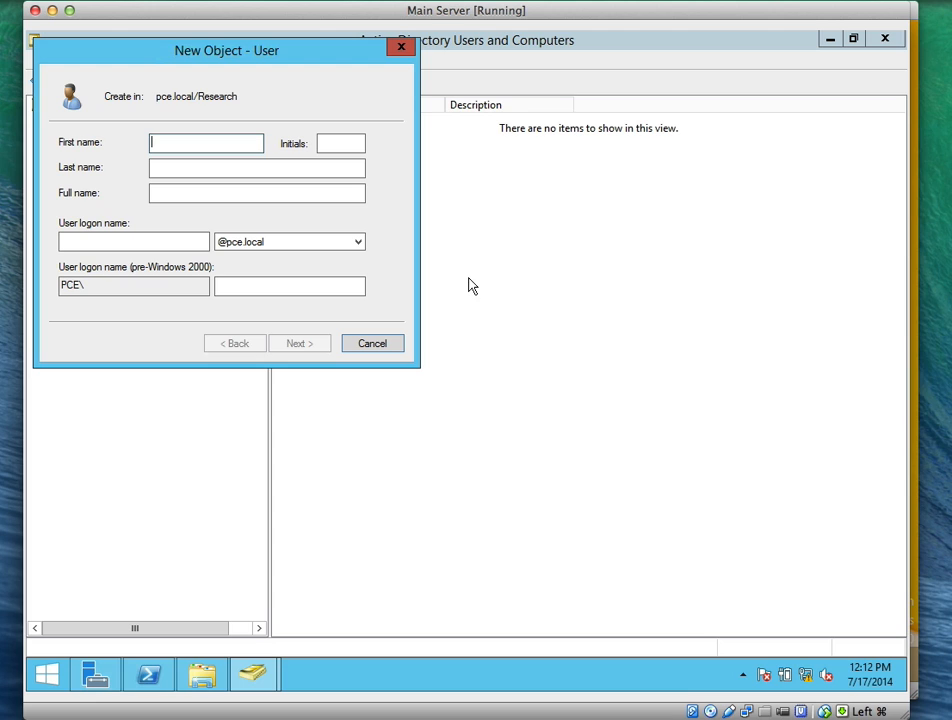
text(Barbara)
key(Tab)
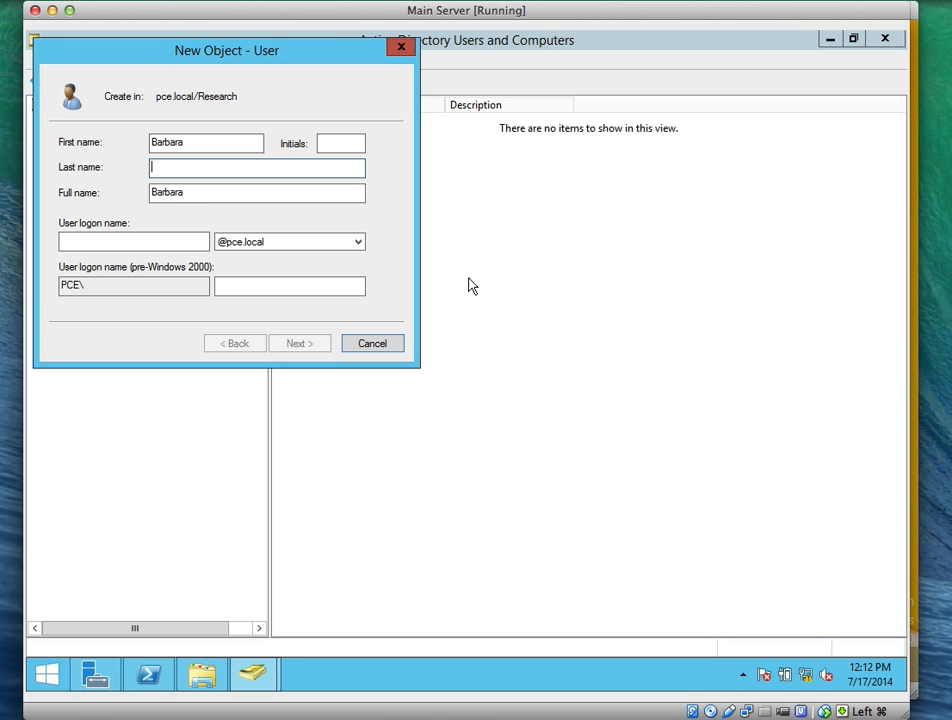
text(Zighetti)
key(Tab)
key(Tab)
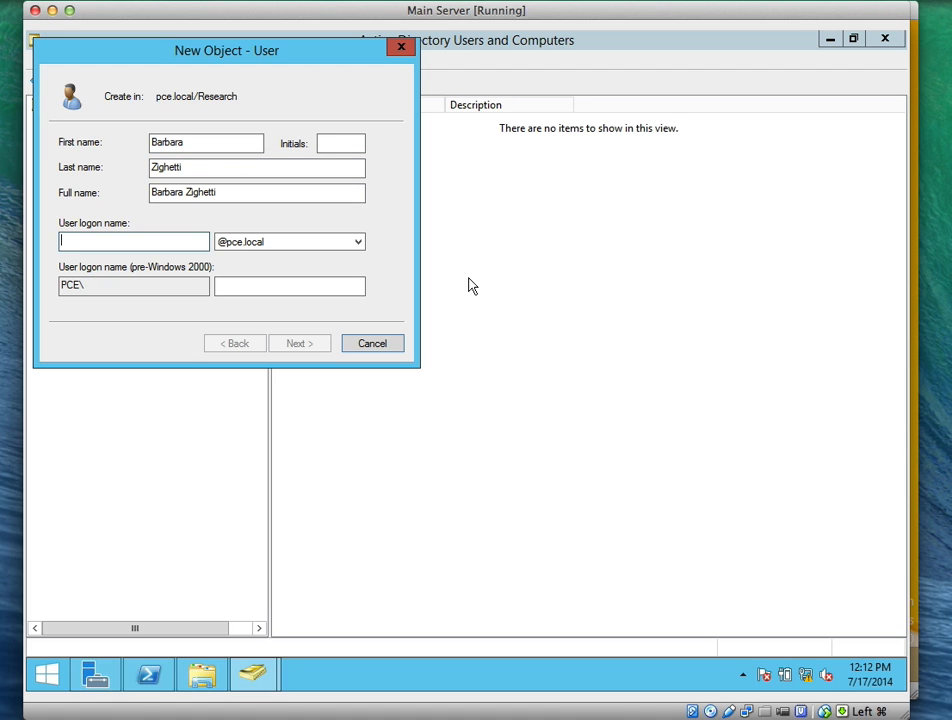
text(zb)
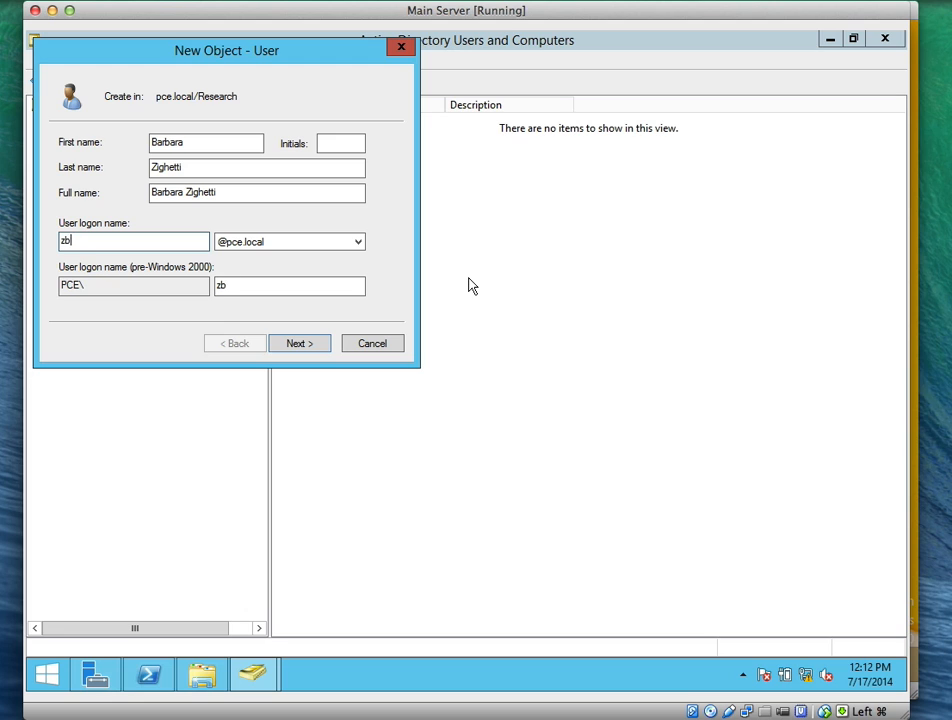
text(arb)
Set the Research user's password as unchangeable by the user, with no forced change, and finish
click(302, 344)
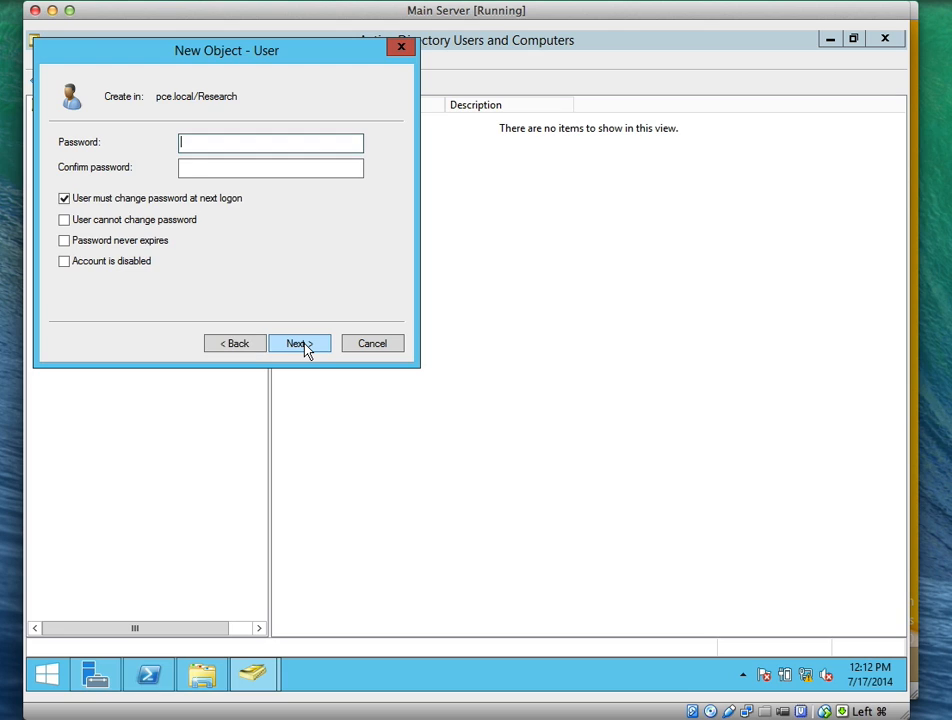
text(Pa$$w0rd)
key(Tab)
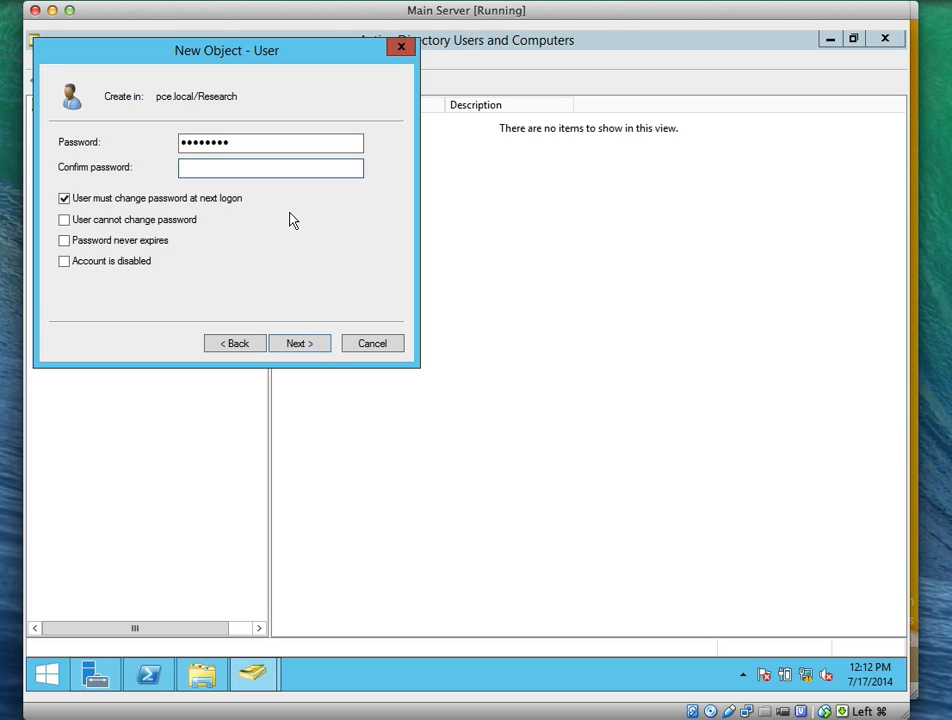
text(Pa$$w0rd)
click(210, 201)
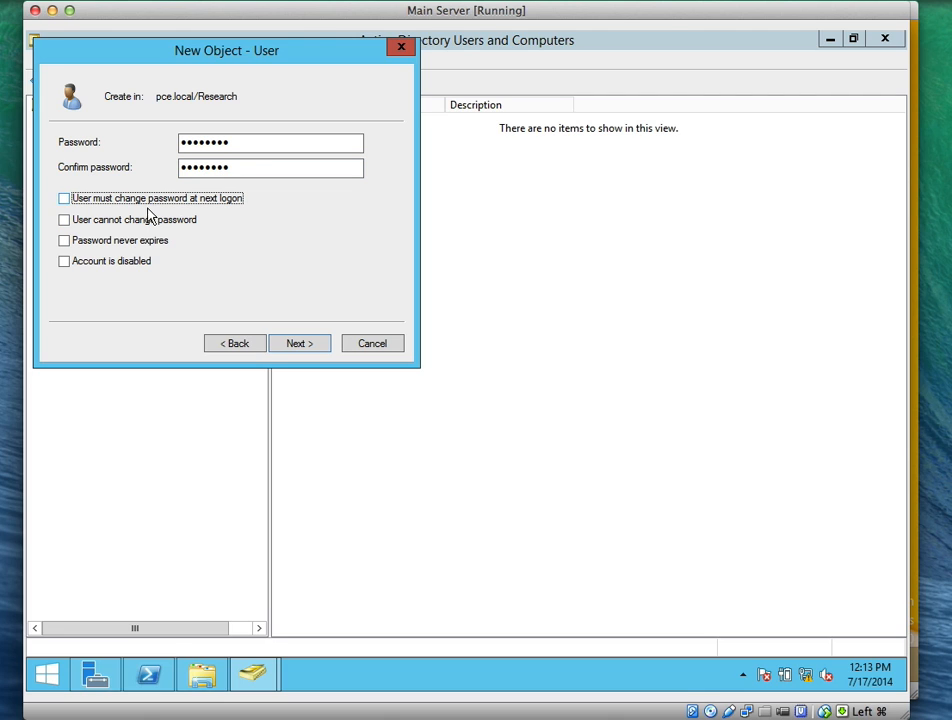
click(63, 221)
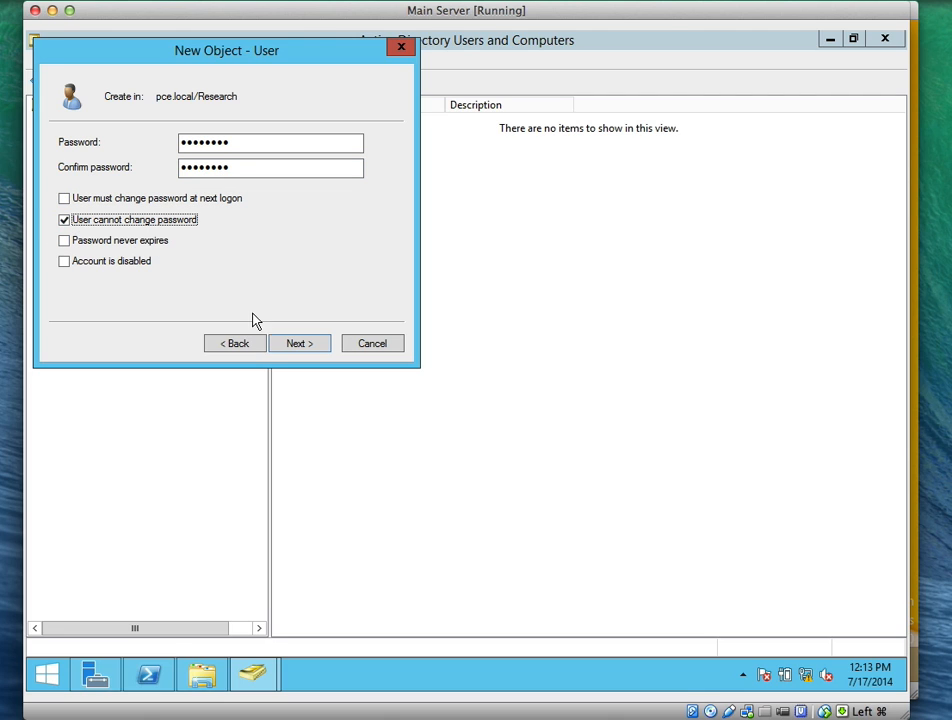
click(295, 345)
click(296, 345)
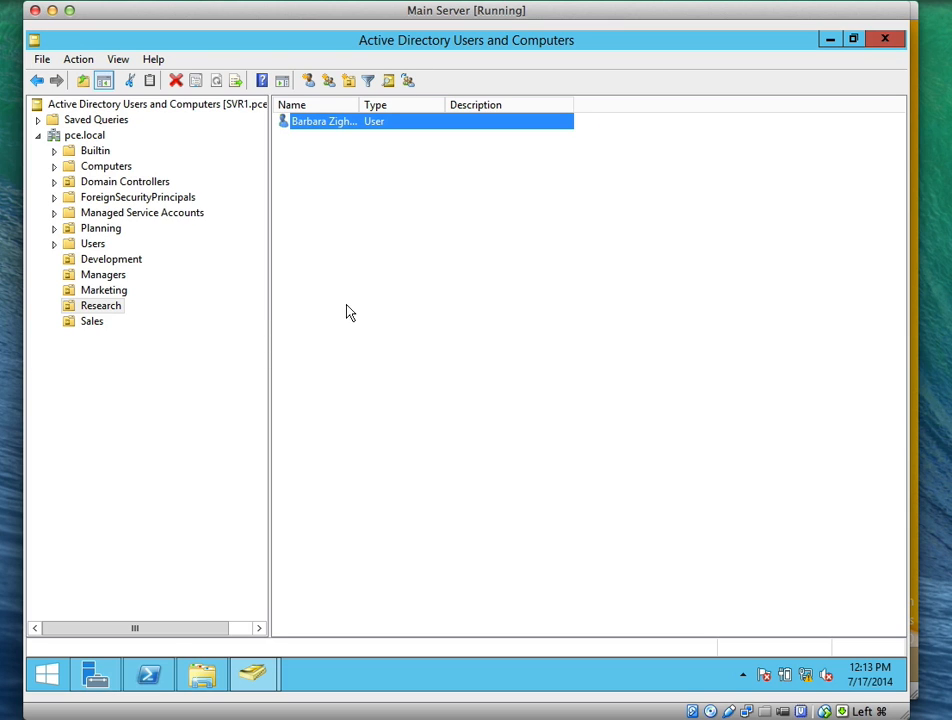
click(96, 322)
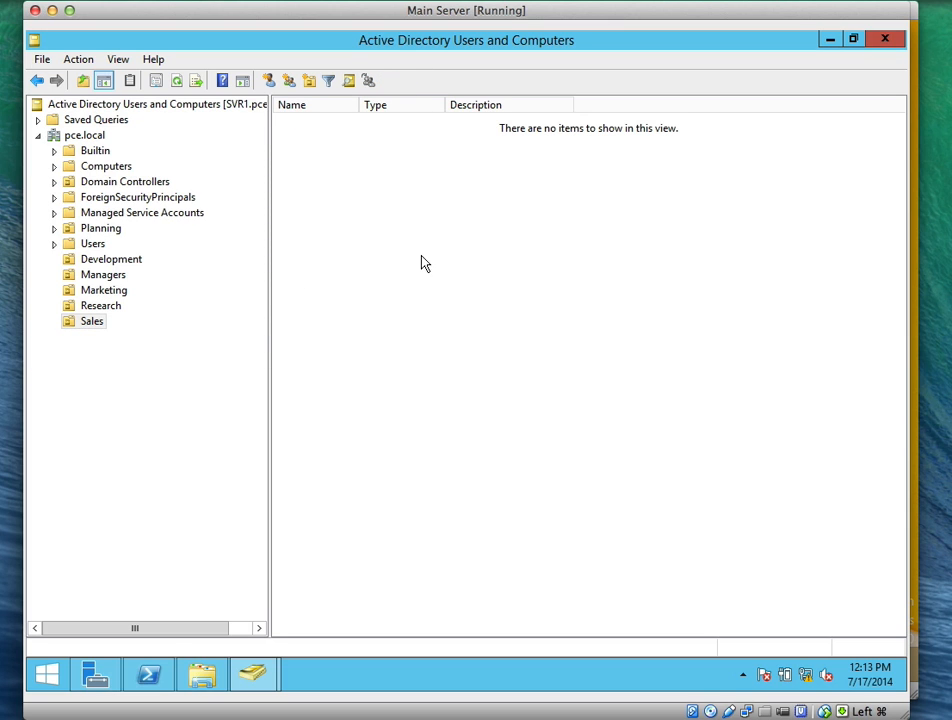
Start a new user in Sales and enter the user's first name, last name and logon name
right_click(449, 260)
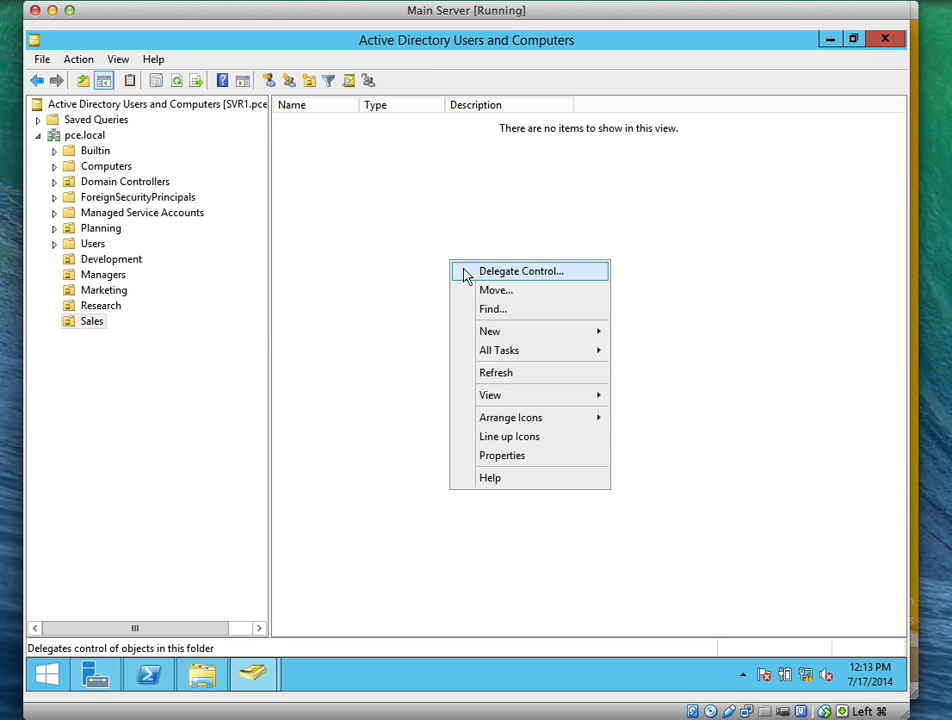
mouse_move(600, 334)
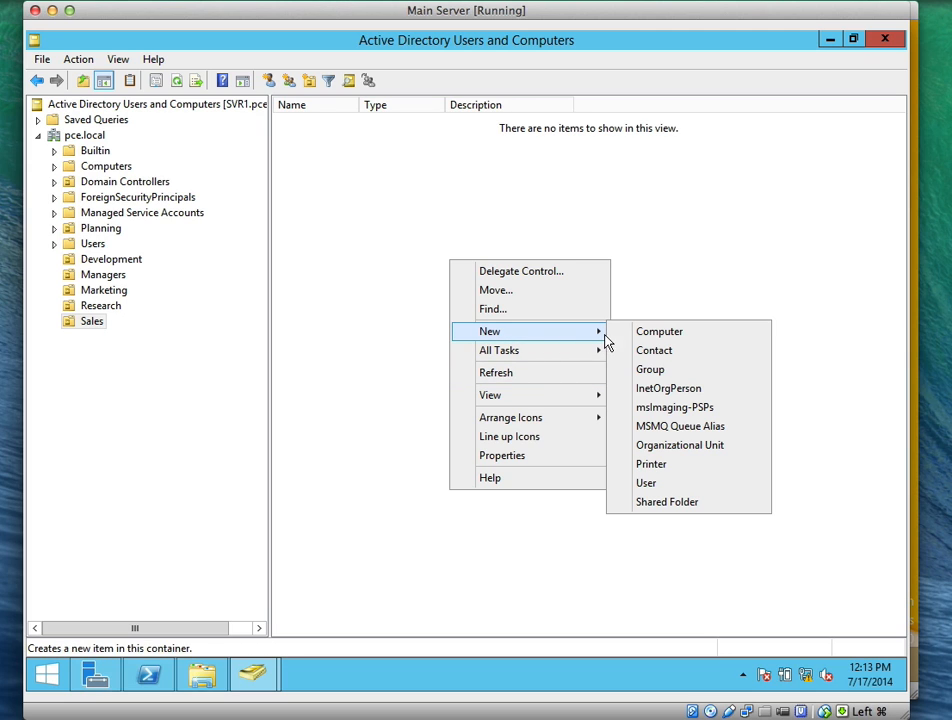
click(666, 485)
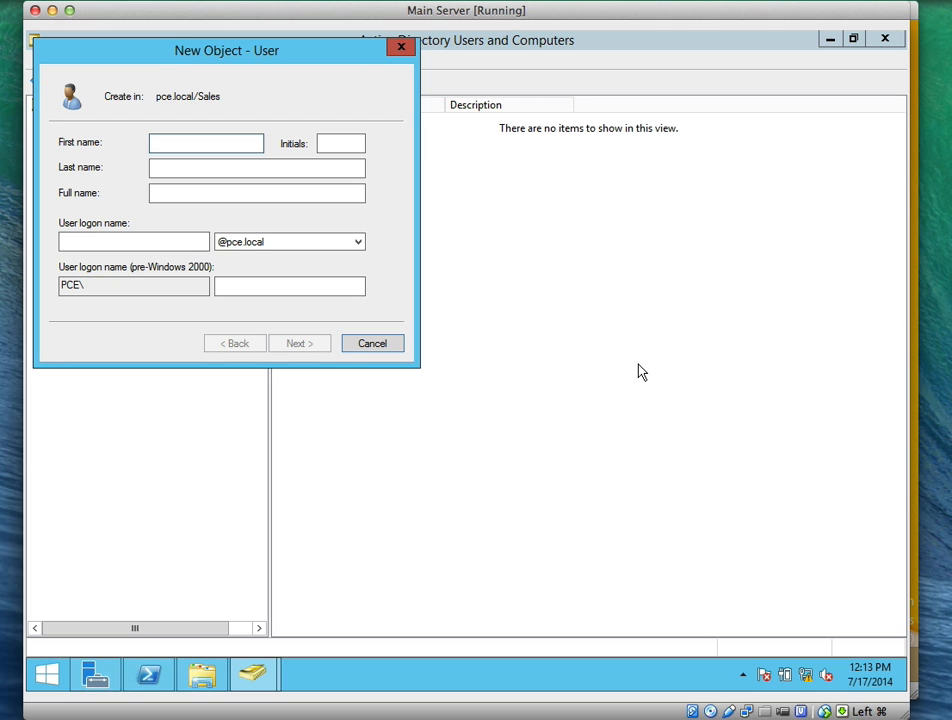
text(Arlene)
key(Tab)
key(Tab)
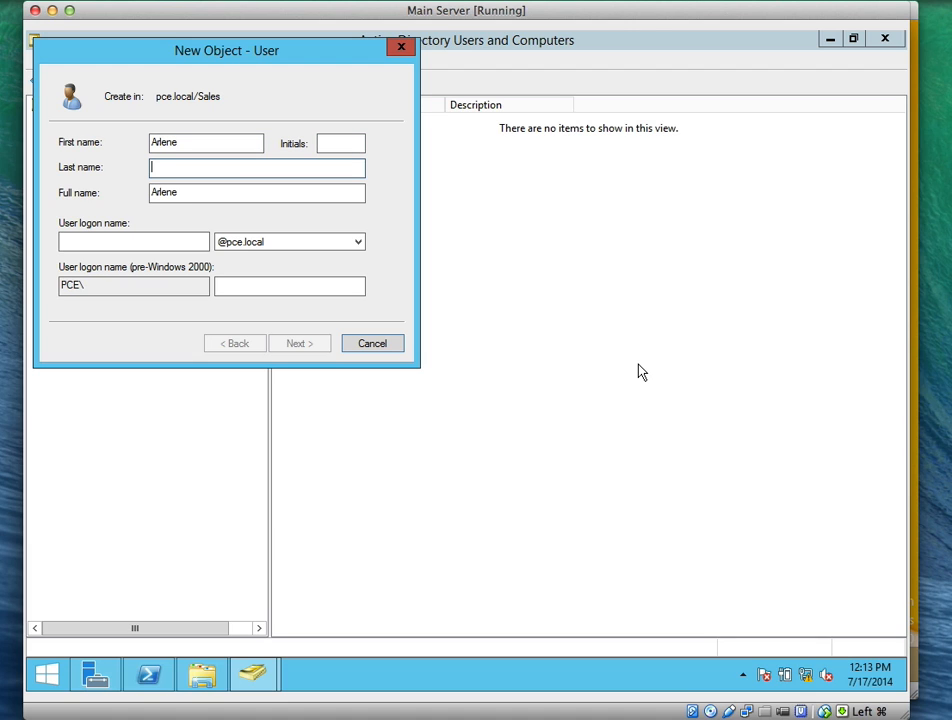
text(Huff)
key(Tab)
key(Tab)
text(h)
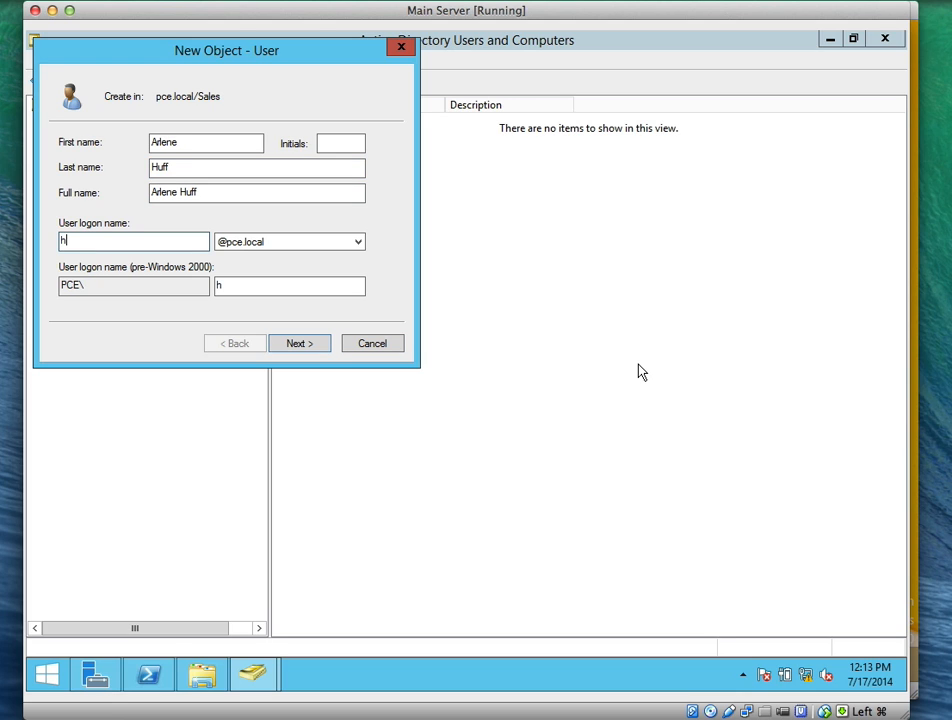
text(arlene)
Set and confirm the password, untick must-change at next logon, and tick User cannot change password
click(298, 345)
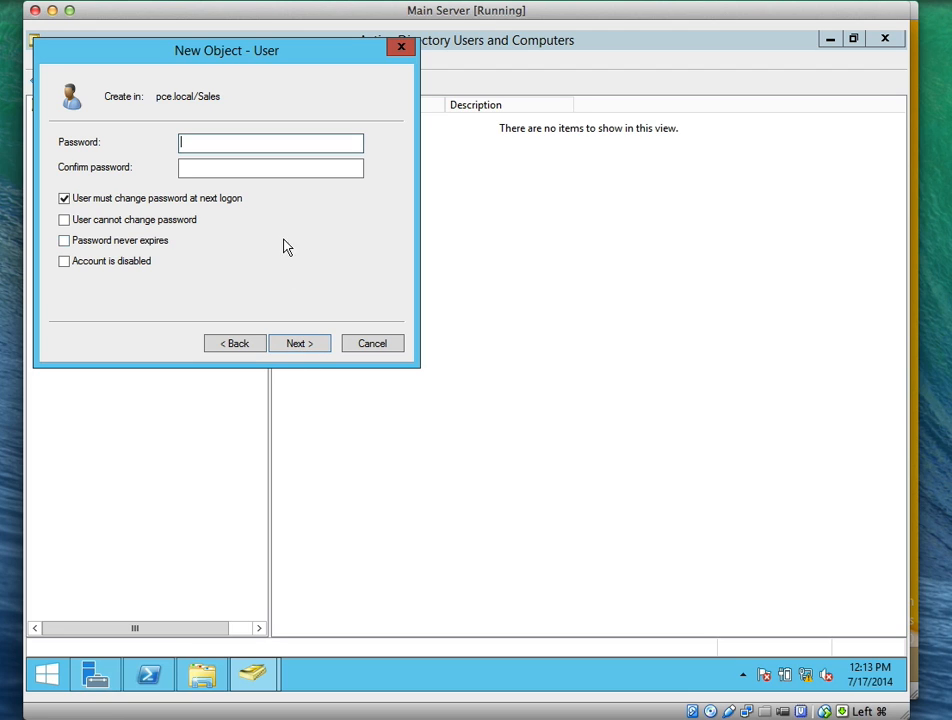
text(P)
text(******)
key(Tab)
text(**)
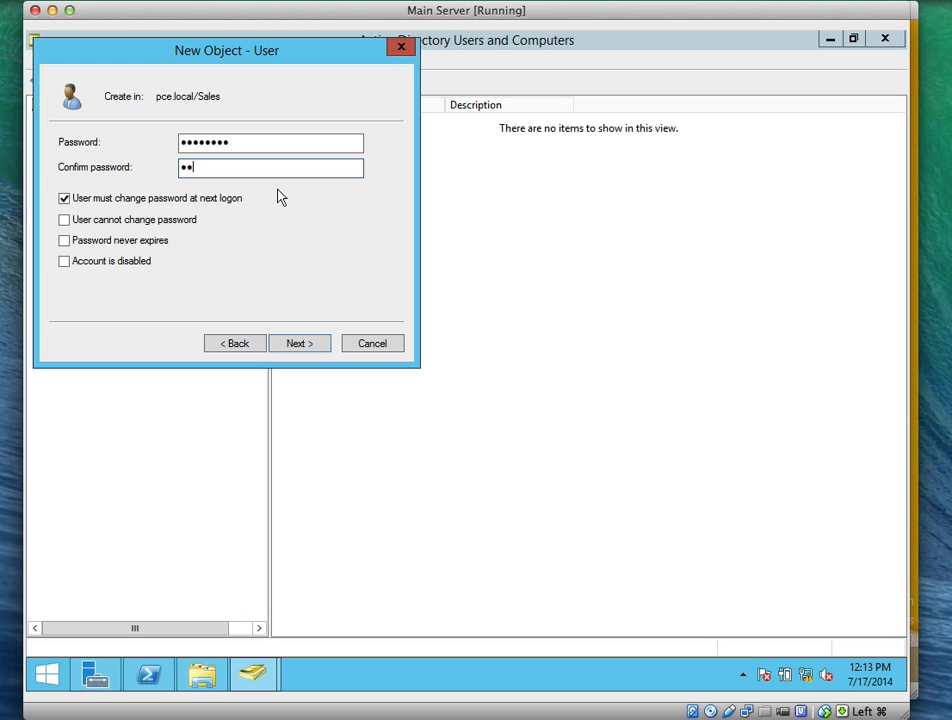
text(******)
click(65, 199)
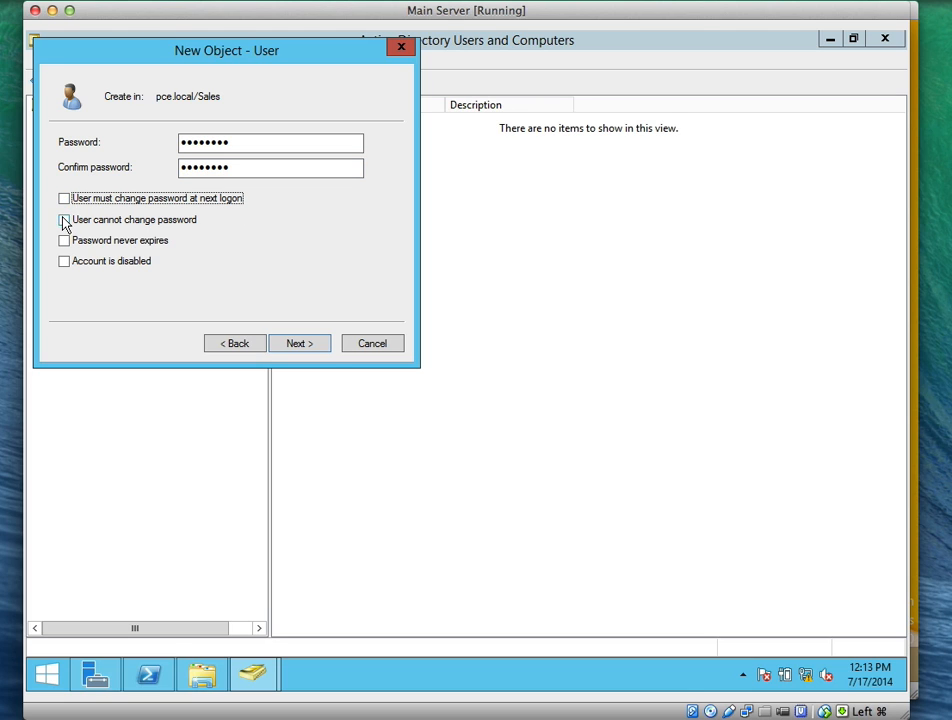
click(65, 220)
click(285, 342)
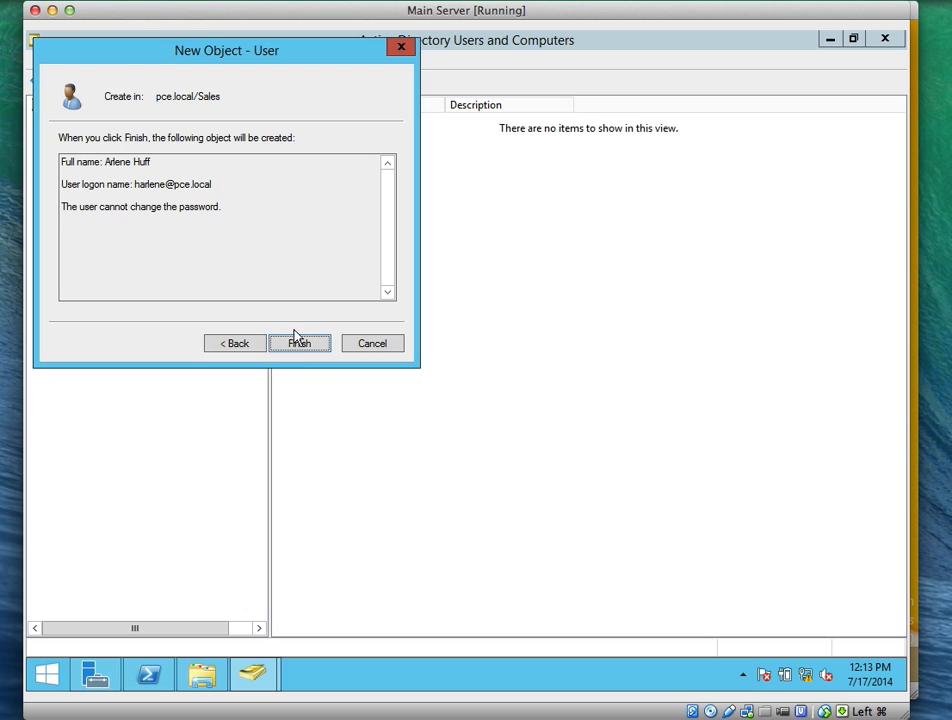
click(297, 342)
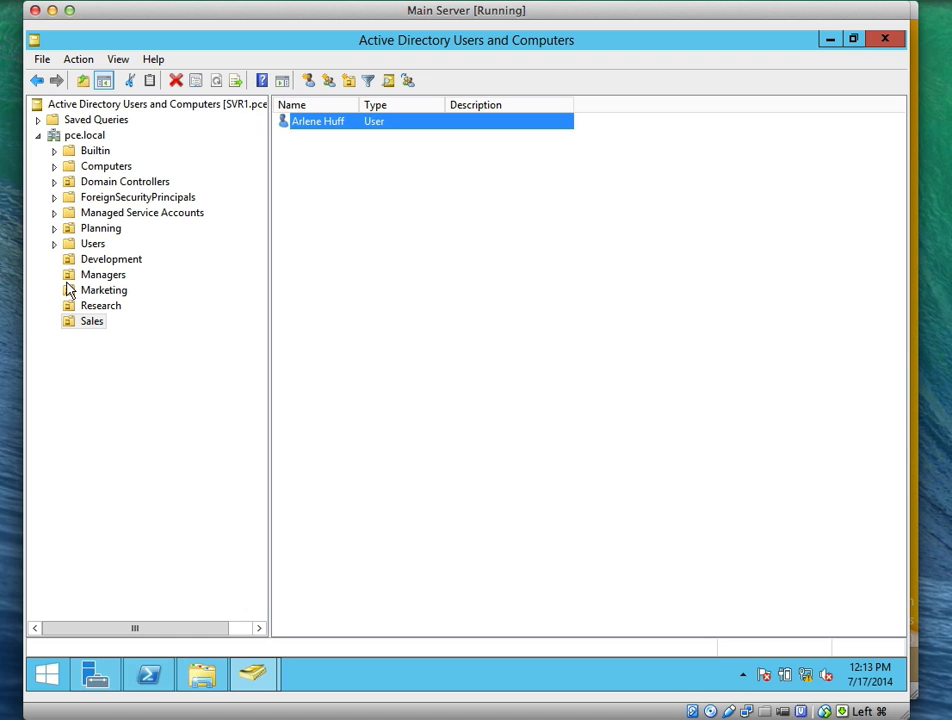
Add 'Branch Office 1' under pce.local with Protect container from accidental deletion unticked
click(86, 138)
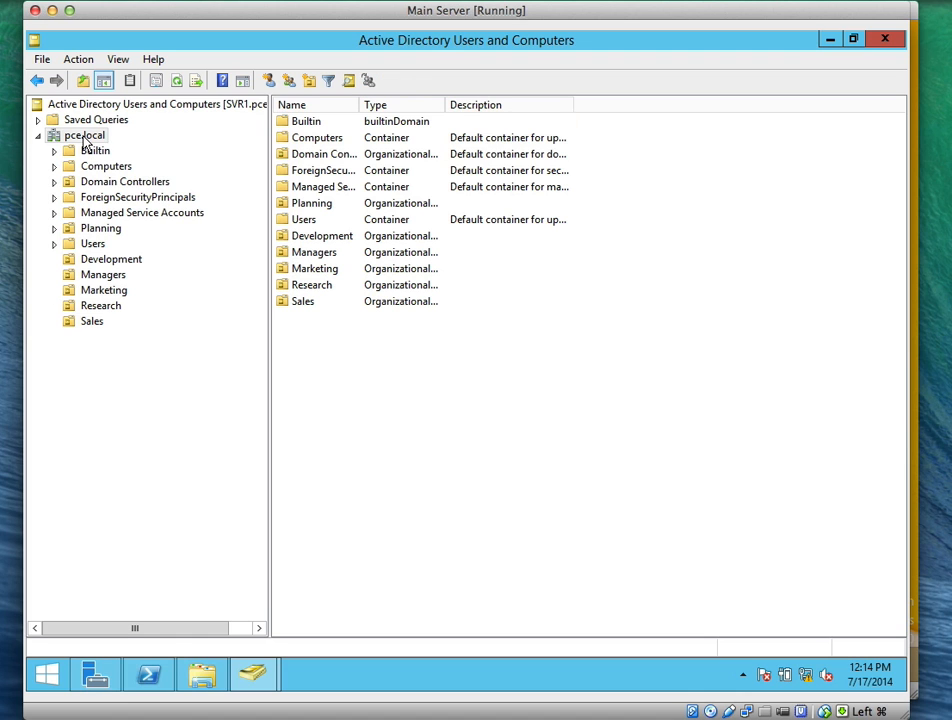
right_click(86, 140)
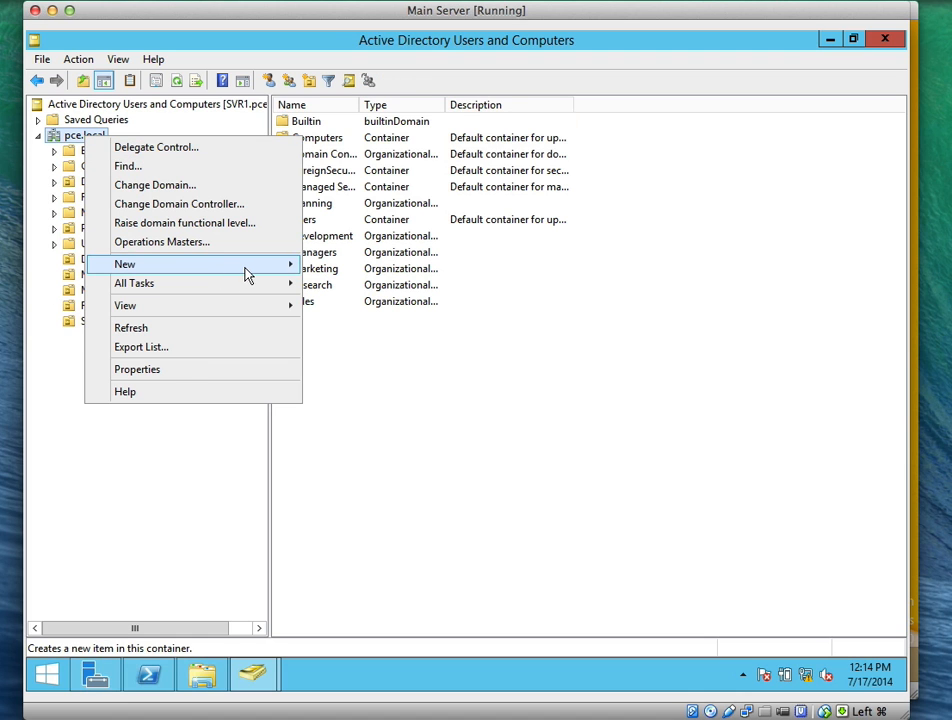
mouse_move(280, 268)
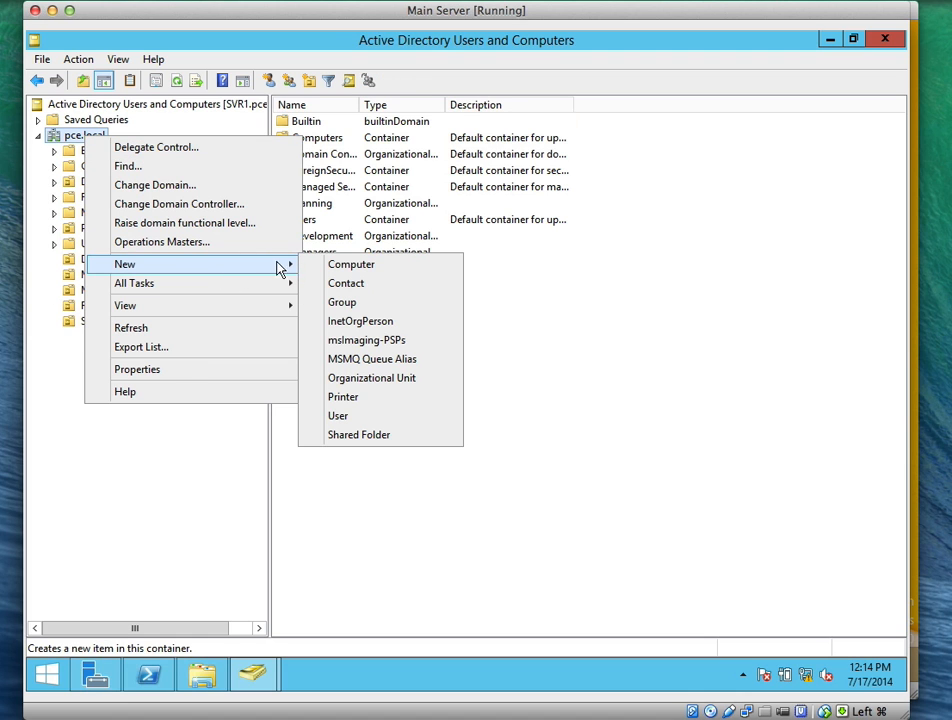
click(358, 380)
text(Br)
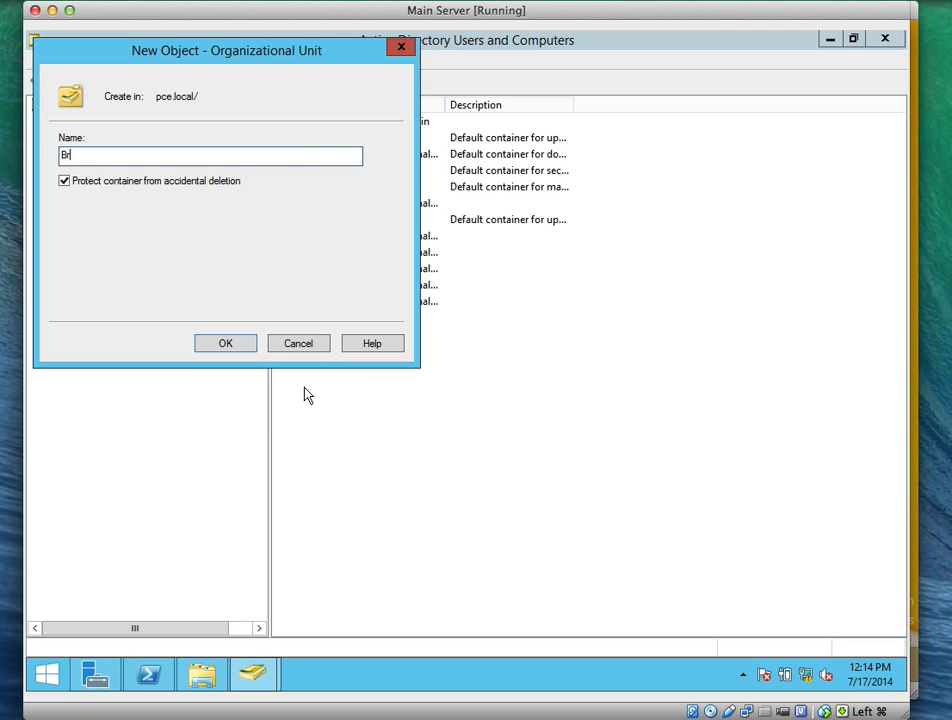
text(anch Office 1)
click(221, 182)
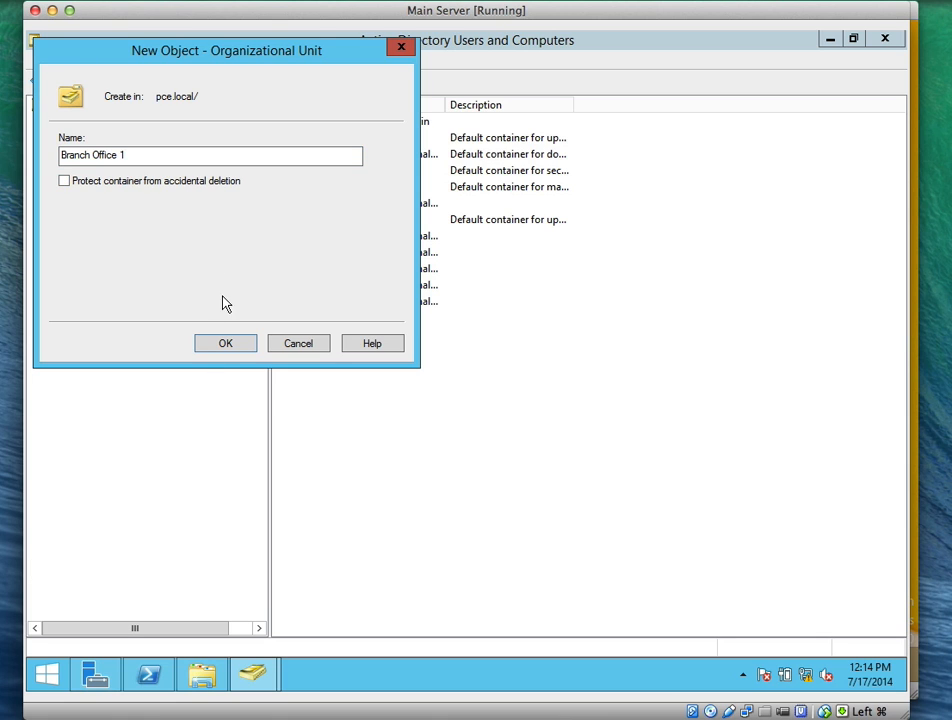
click(225, 344)
click(85, 340)
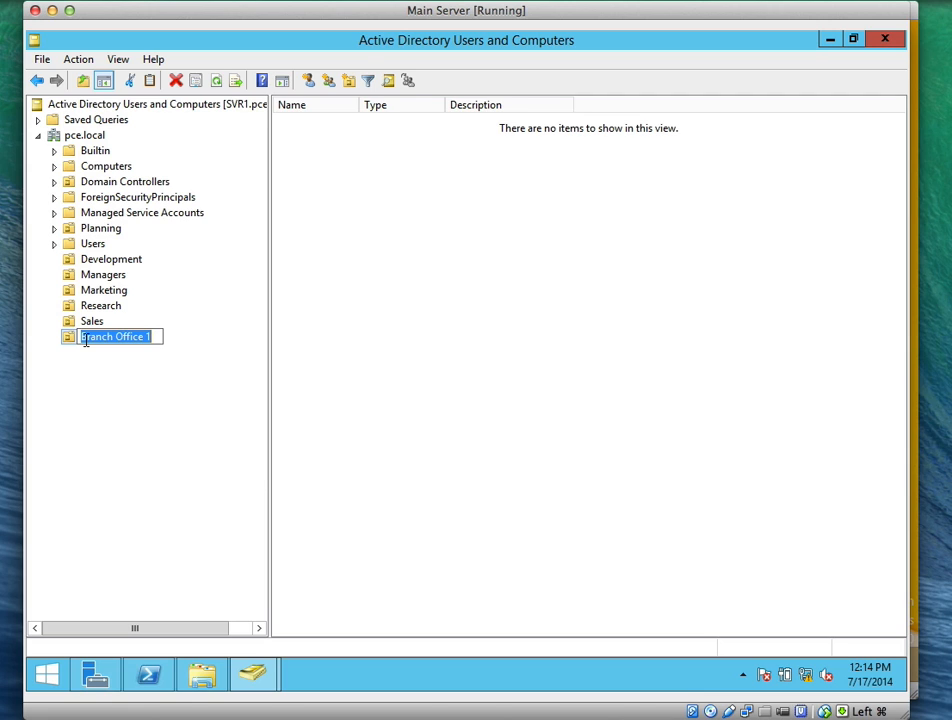
click(125, 345)
click(131, 338)
click(120, 356)
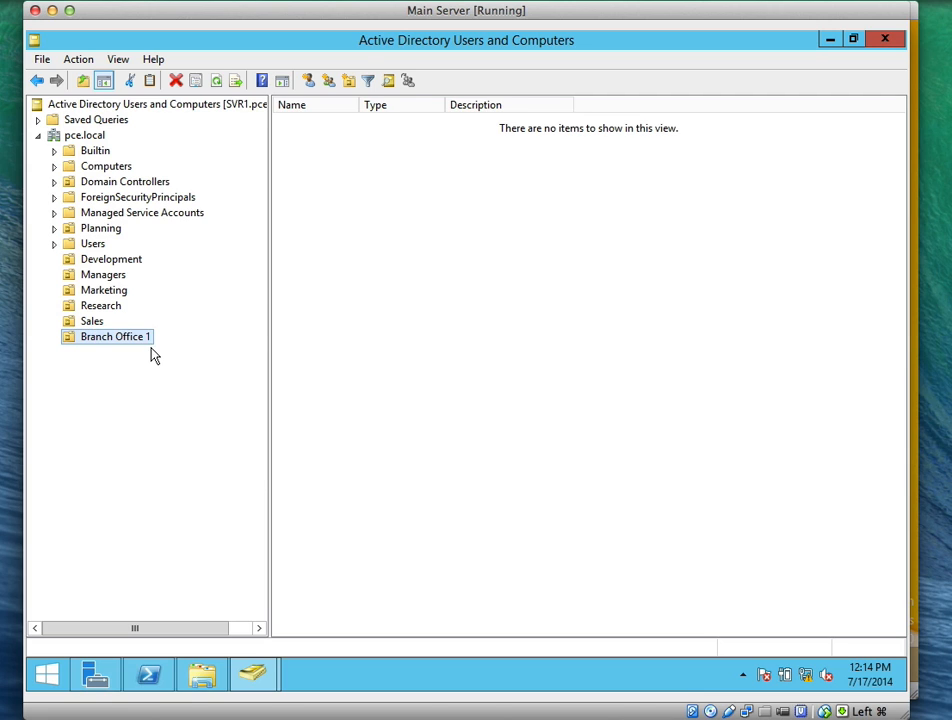
Create the 'Branch 1 Help Desk' group in Branch Office 1
right_click(350, 231)
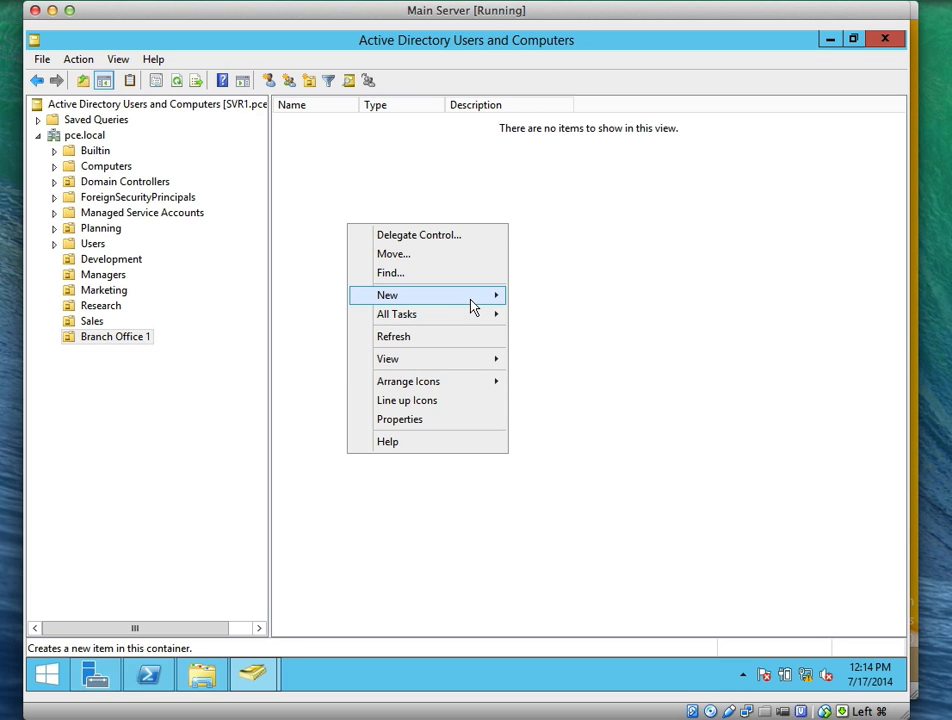
mouse_move(477, 302)
click(547, 337)
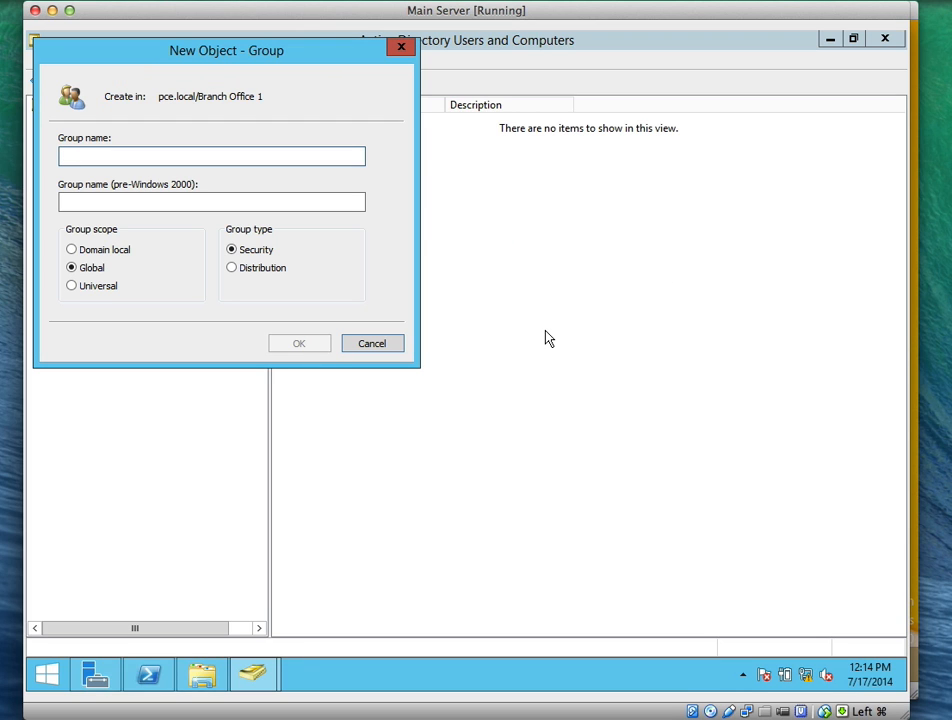
text(Branch)
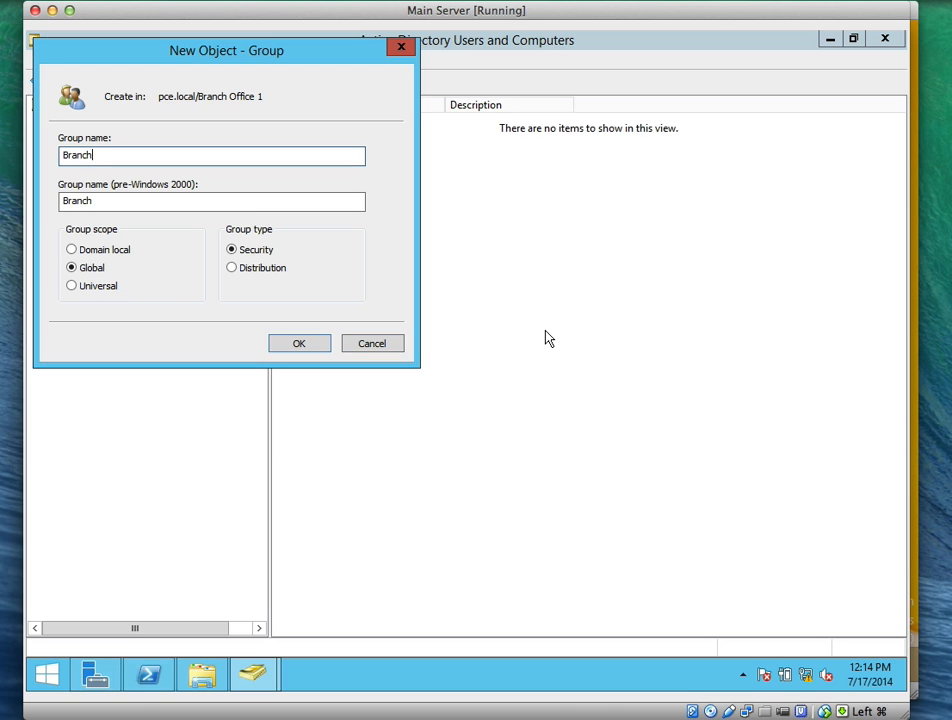
text( 1 Help Desk)
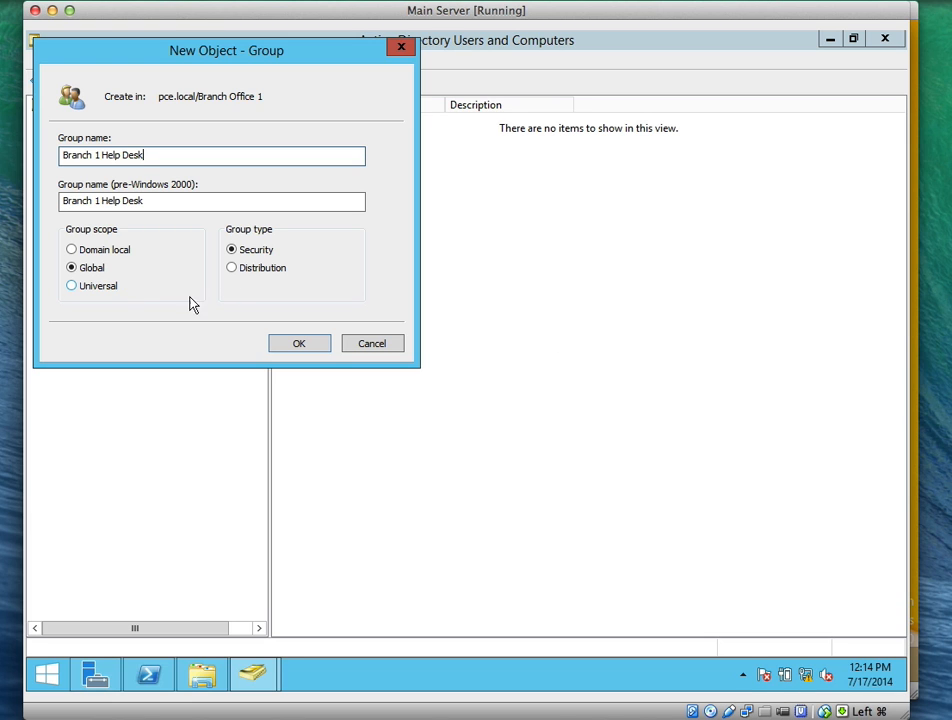
click(310, 343)
Cancel an accidentally started new user and create the 'Branch 1 Administrators' group instead
right_click(378, 243)
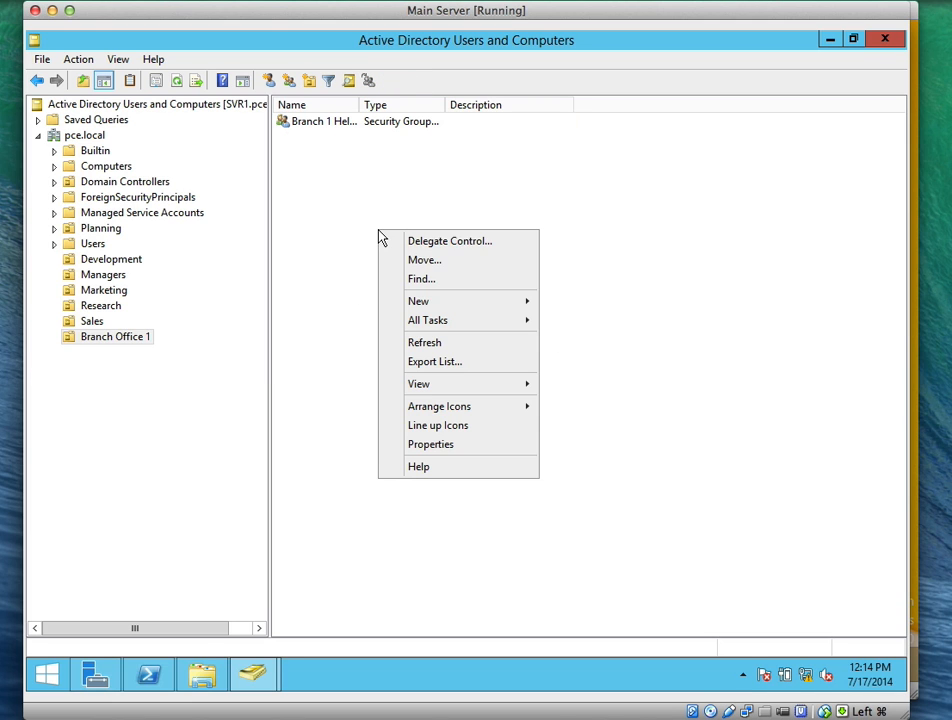
mouse_move(521, 311)
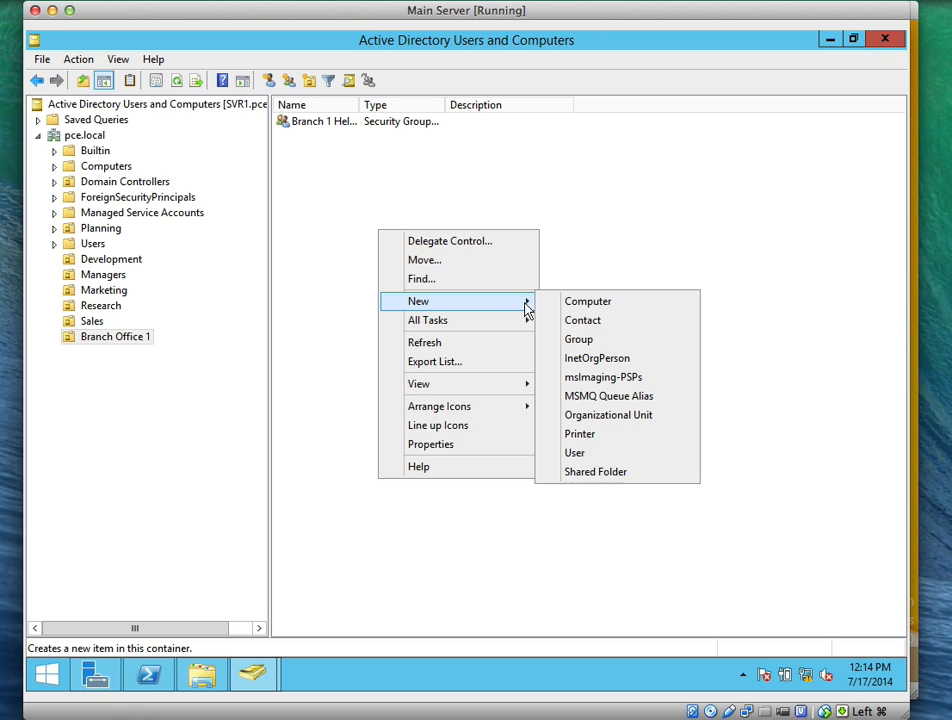
click(612, 452)
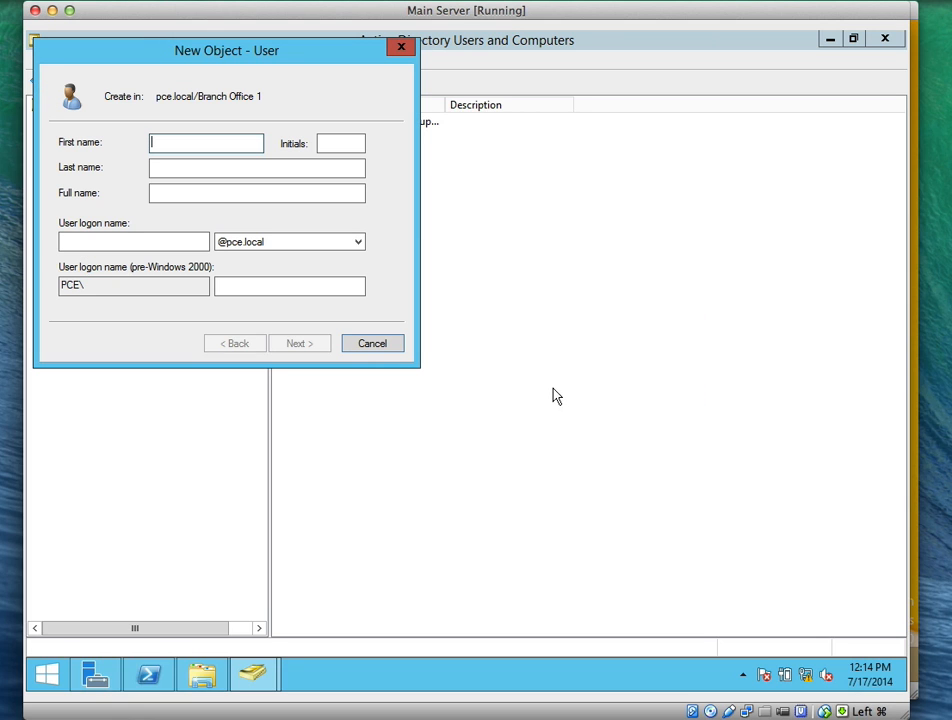
click(392, 344)
right_click(491, 292)
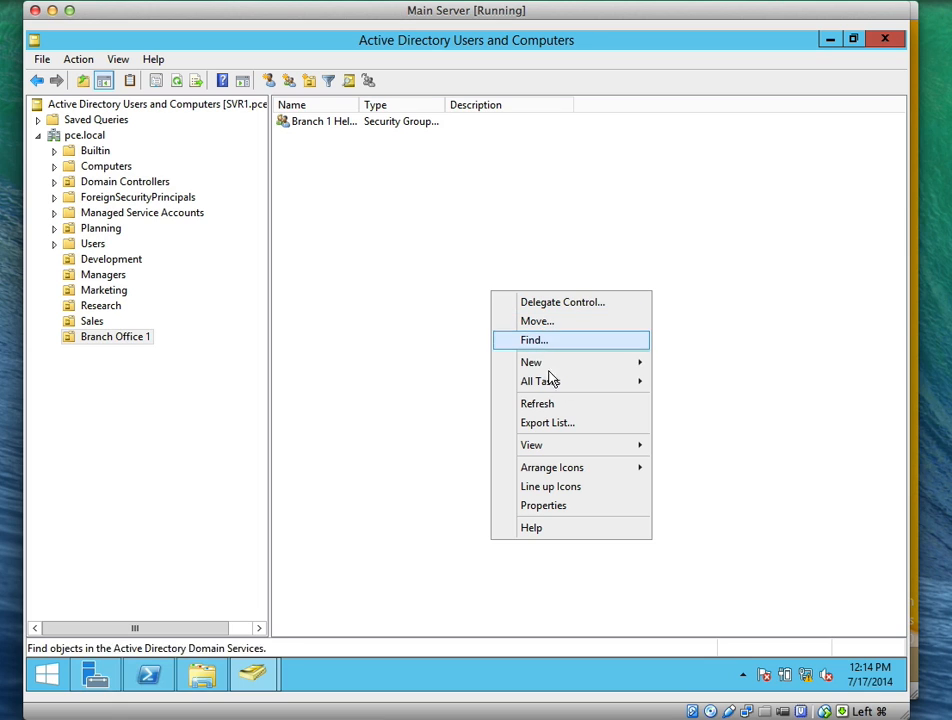
mouse_move(606, 361)
click(675, 400)
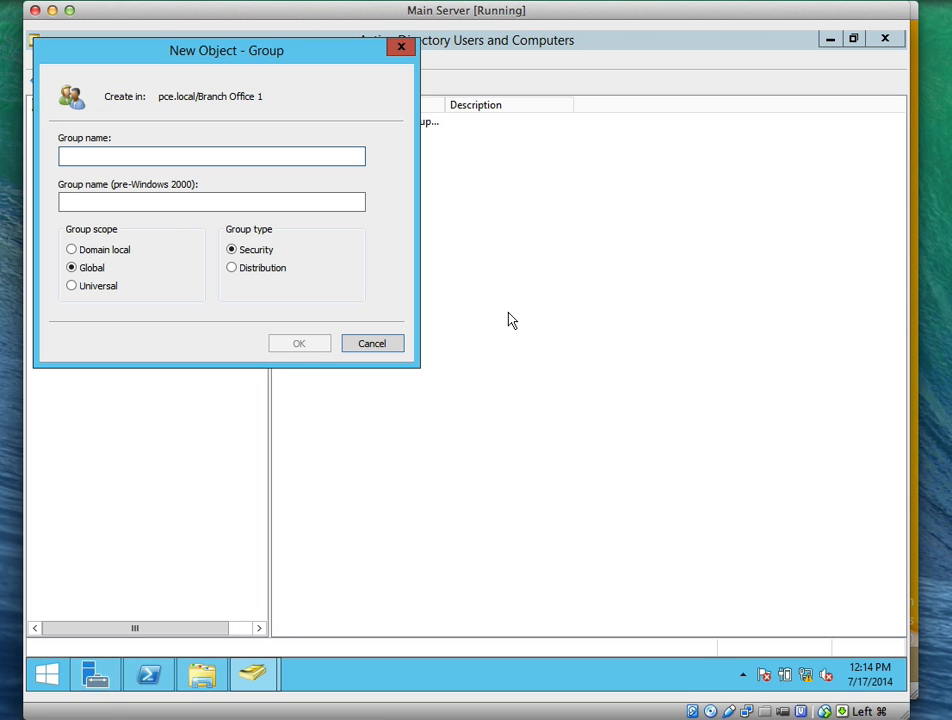
text(Branch)
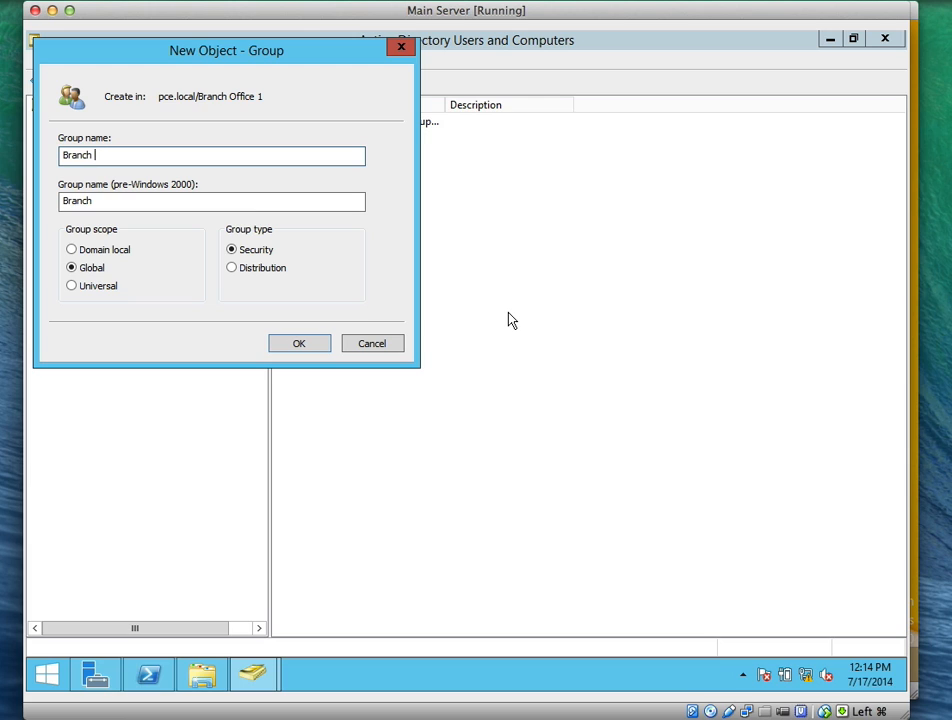
text( 1 Administ)
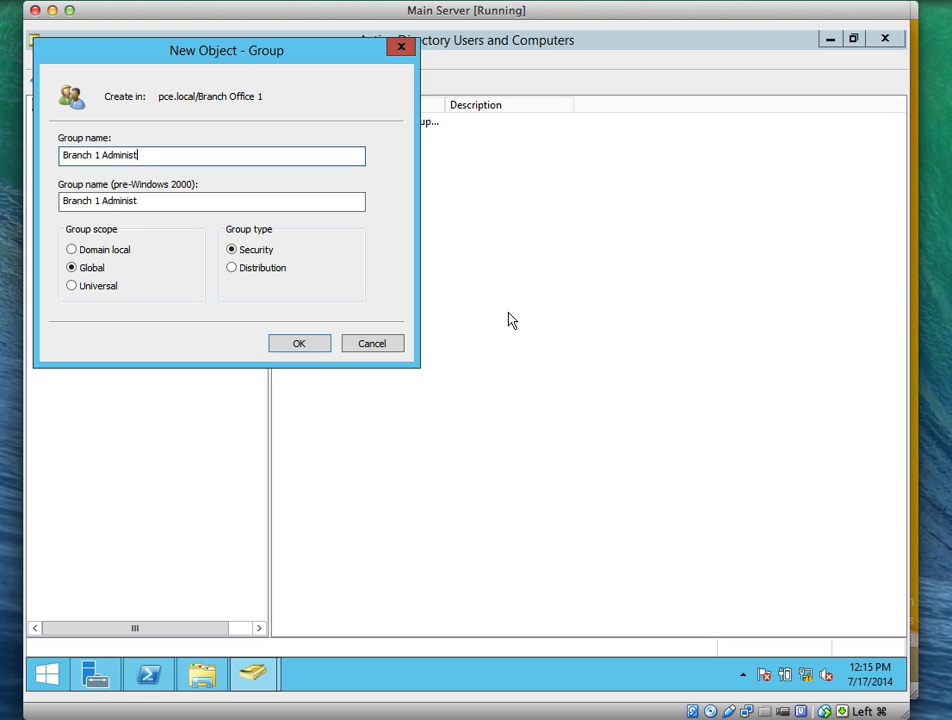
text(rators)
click(323, 347)
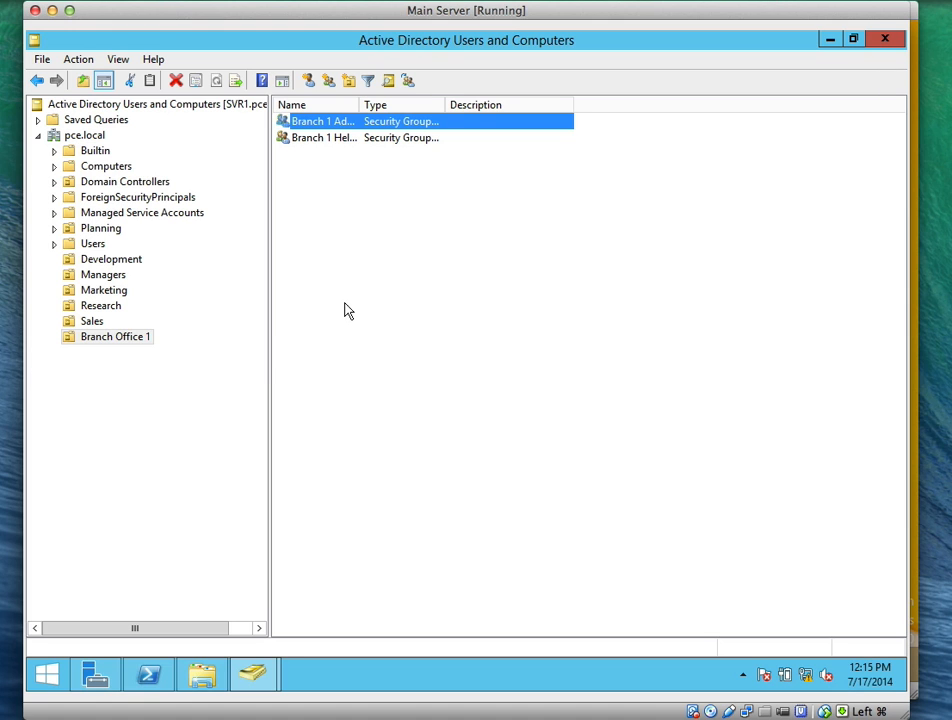
Create the 'Branch 1 users' group and widen the Name column to show full group names
right_click(362, 234)
mouse_move(489, 302)
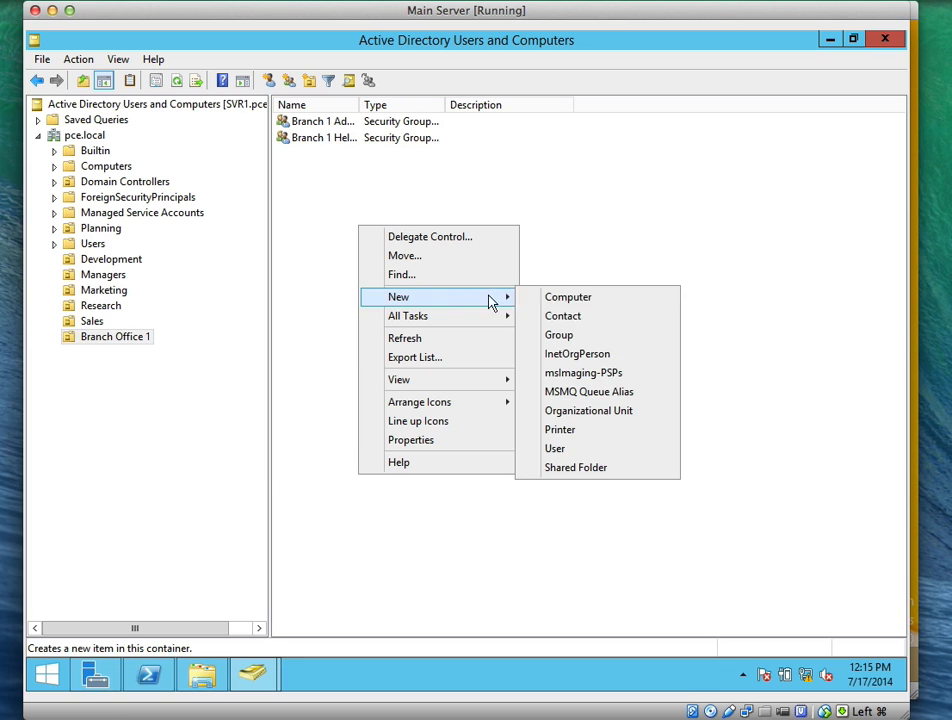
click(556, 336)
text(Branch )
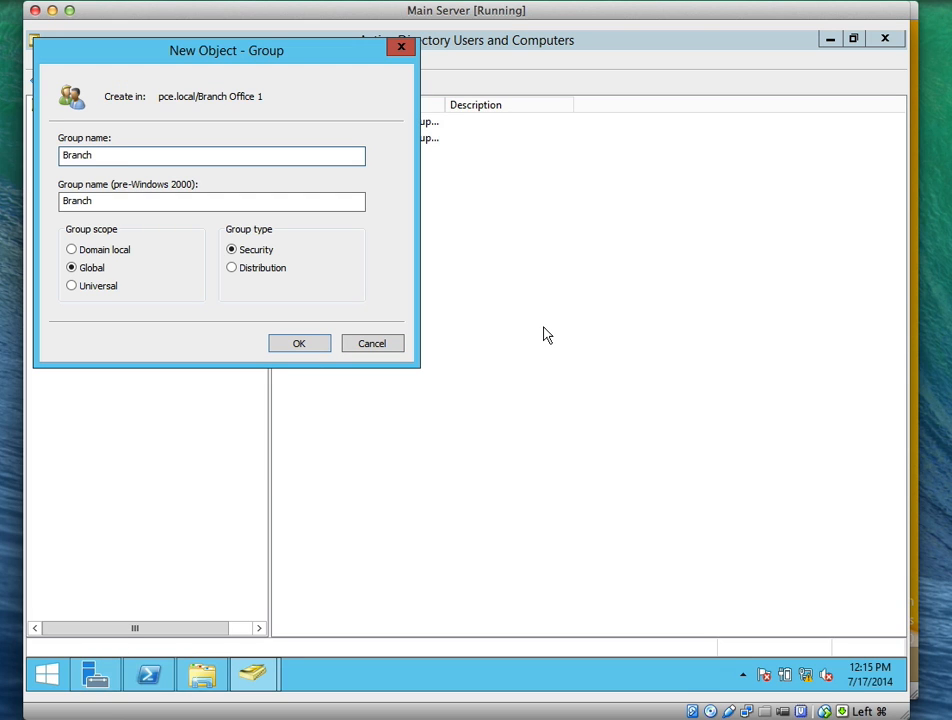
text(1 users)
click(302, 344)
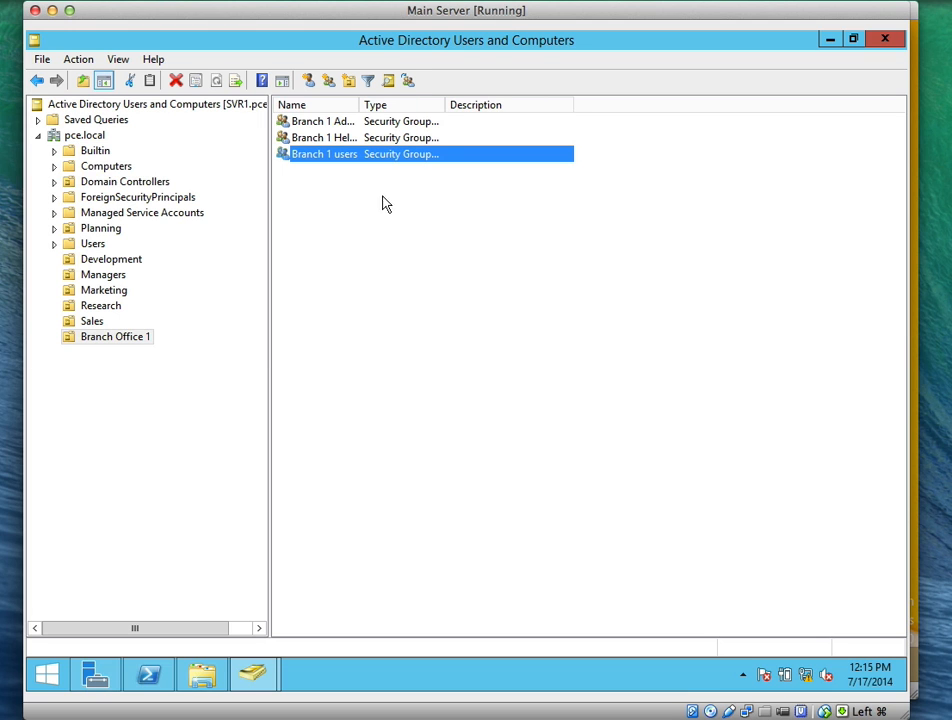
drag(361, 106, 422, 108)
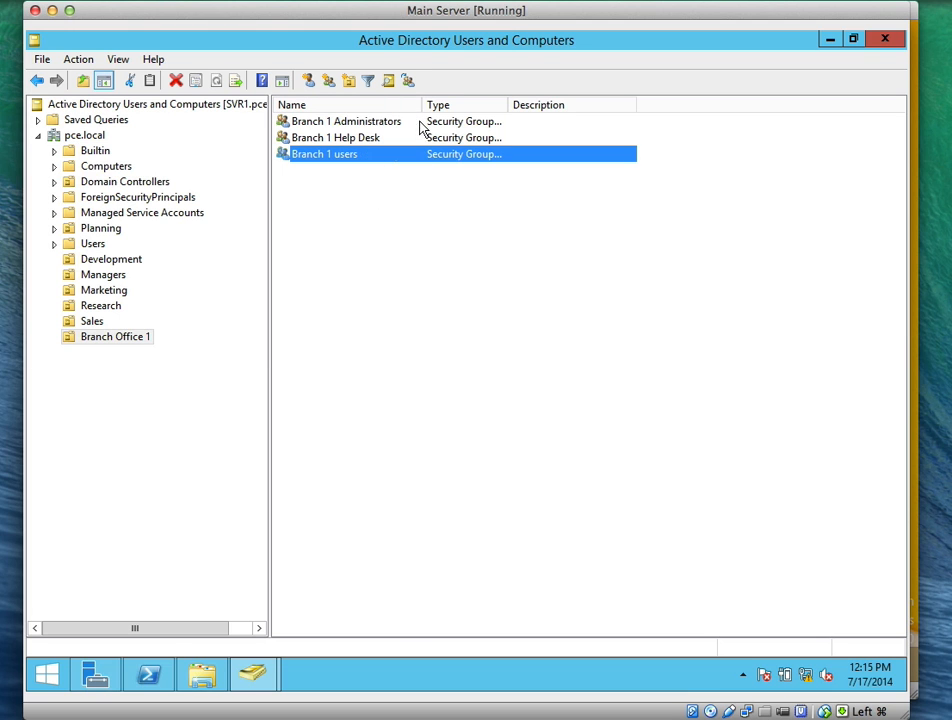
click(384, 288)
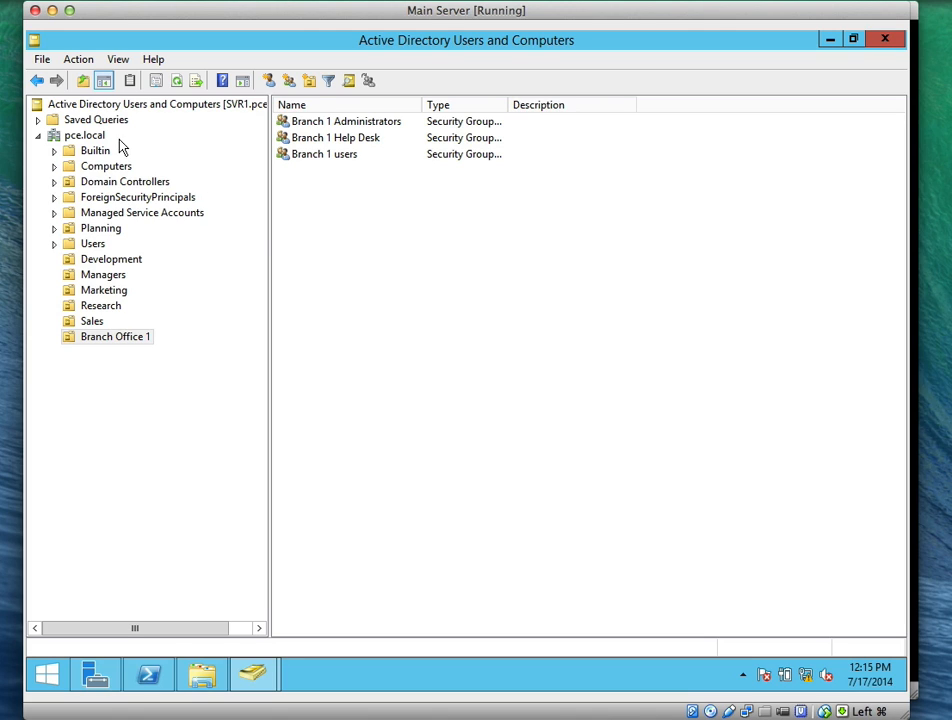
Add an 'IT' organizational unit under pce.local with accidental-deletion protection unticked
click(90, 137)
right_click(94, 140)
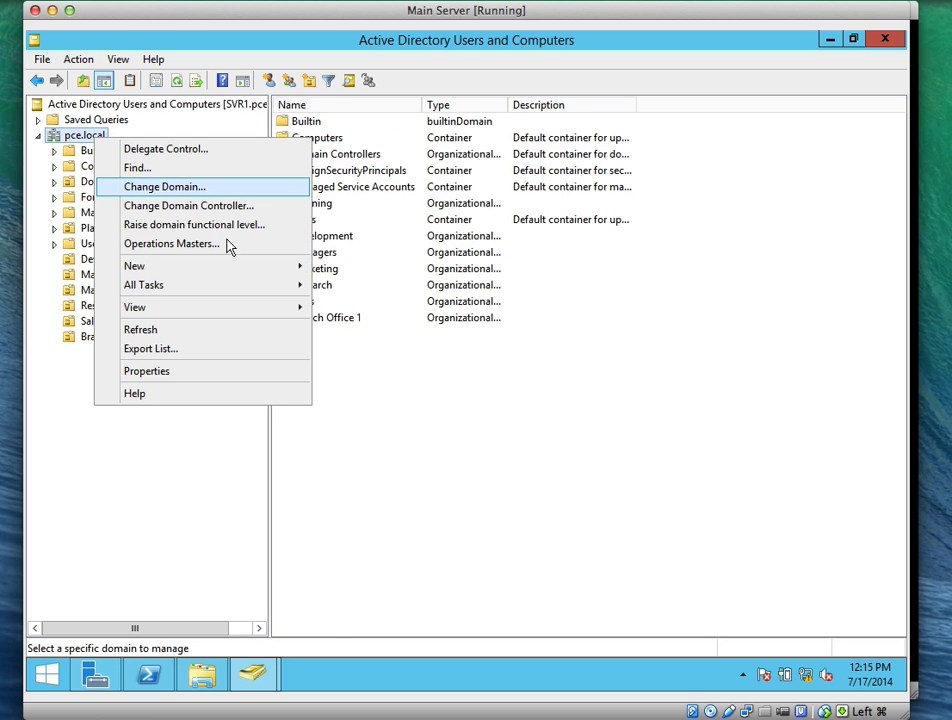
mouse_move(278, 264)
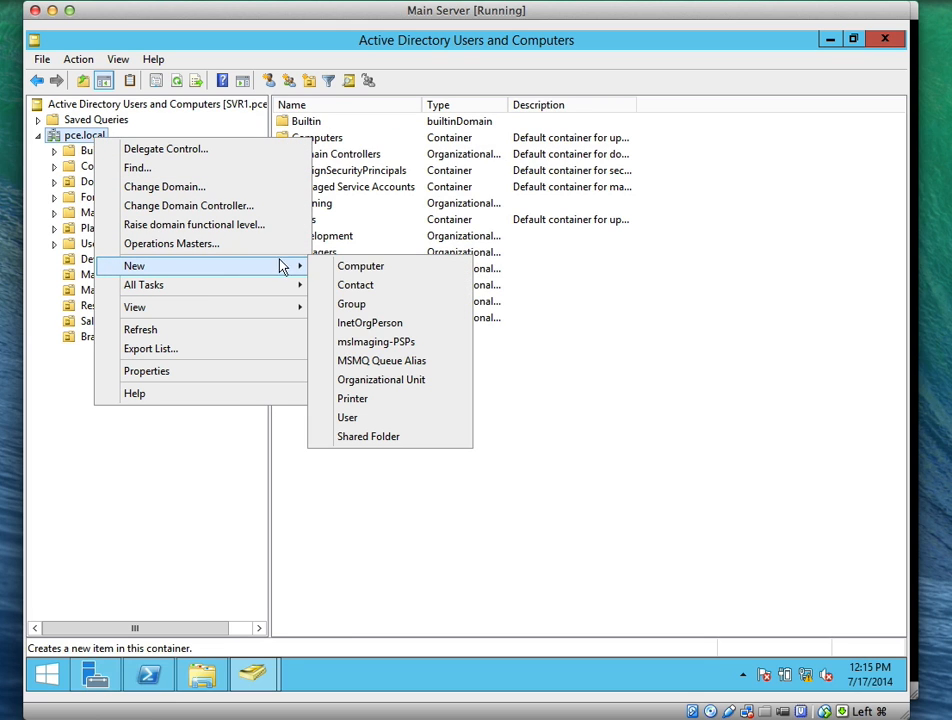
click(358, 380)
text(IT)
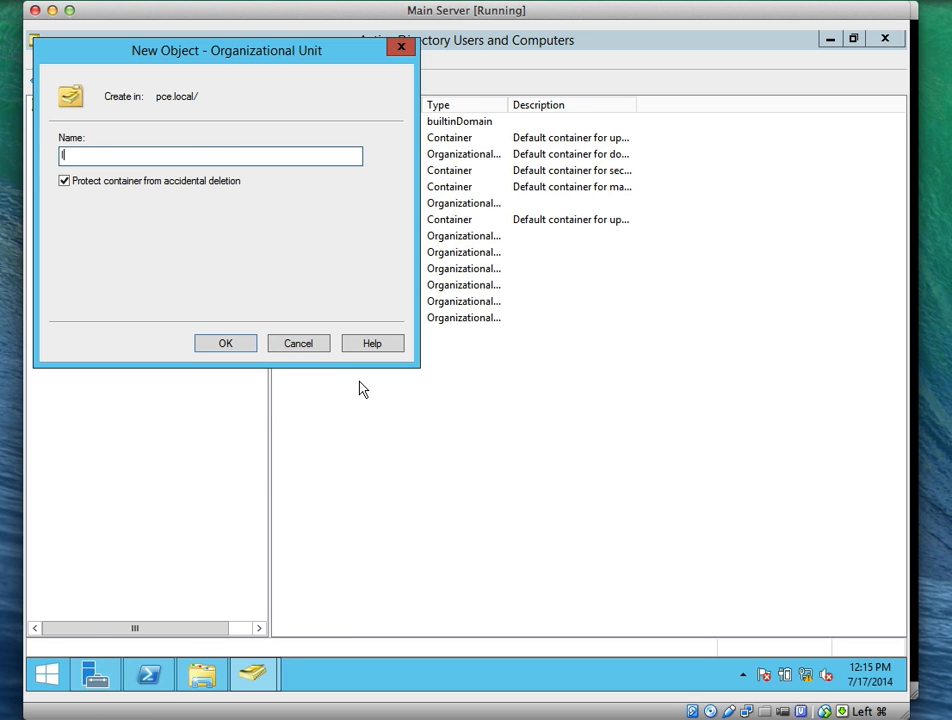
click(64, 182)
click(248, 345)
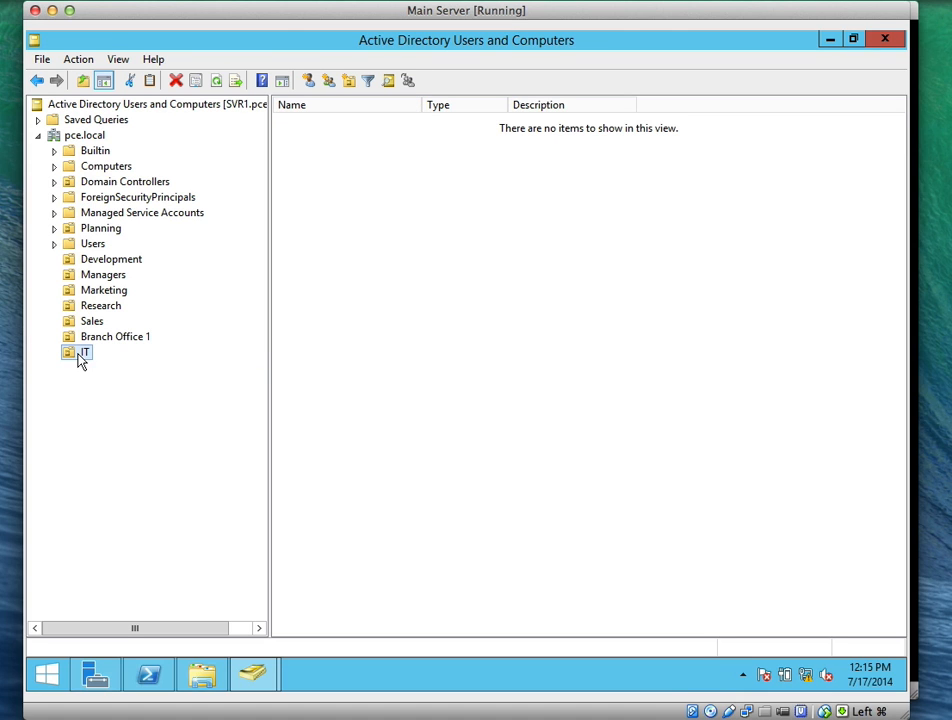
Start a new user in the IT unit and enter the user's first, last and logon names
right_click(343, 299)
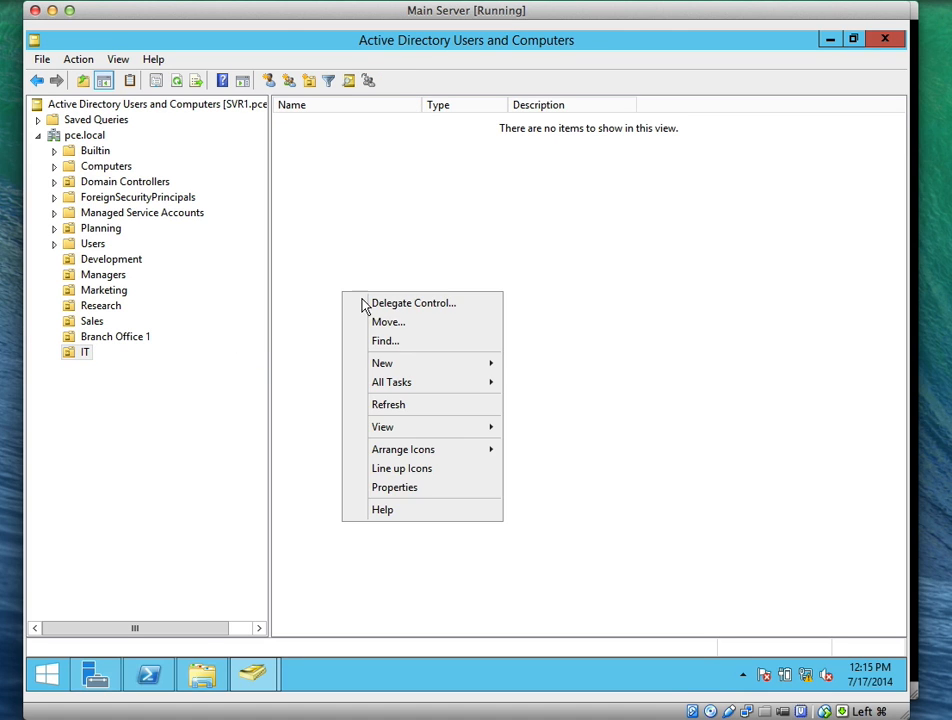
mouse_move(481, 372)
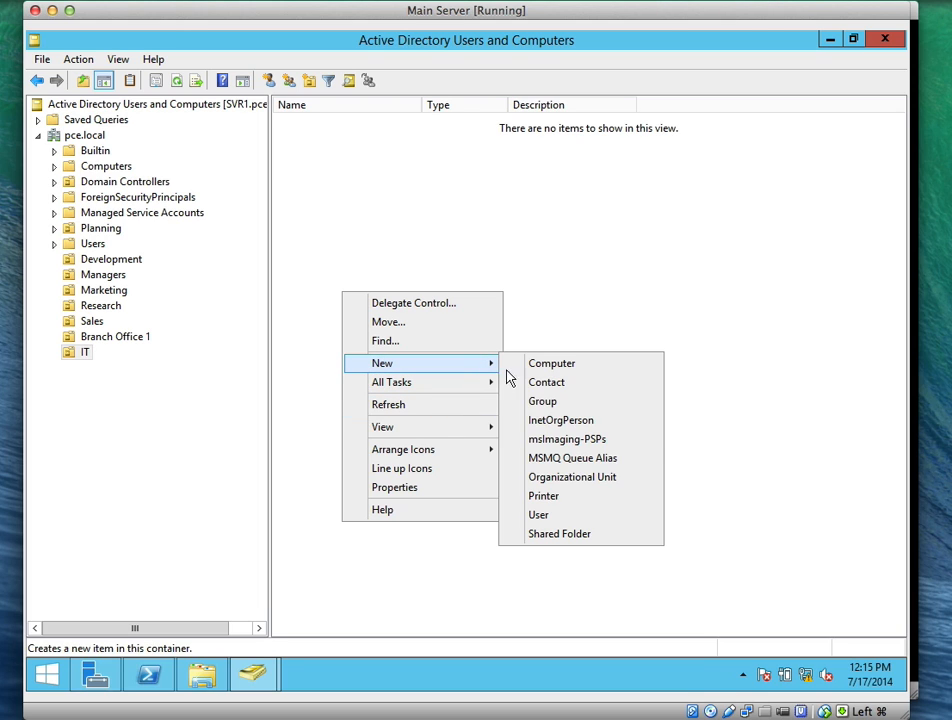
click(548, 514)
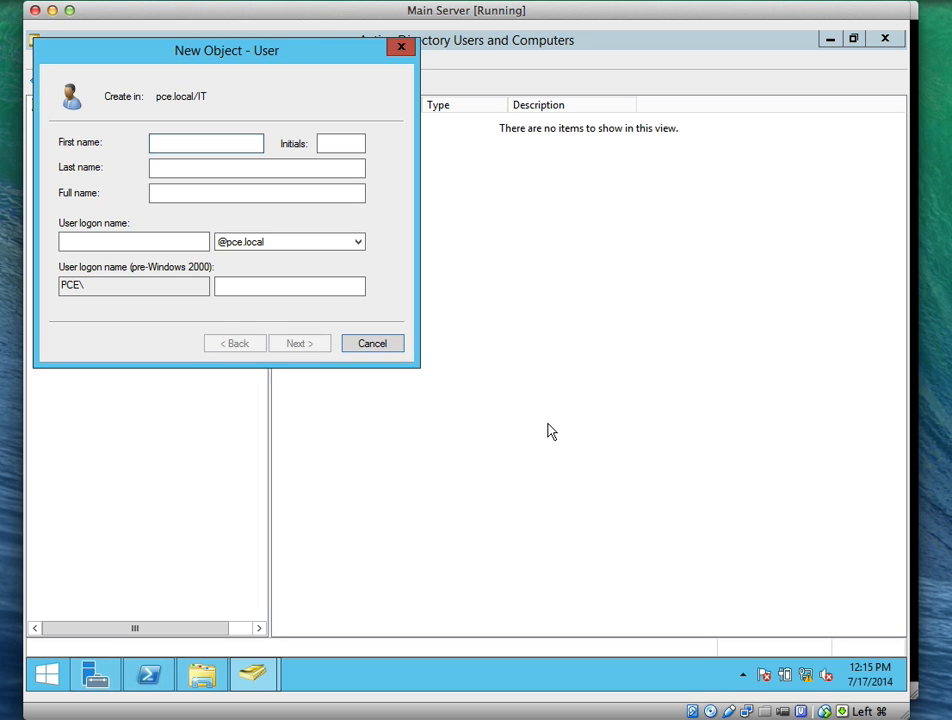
text(Holly)
key(Tab)
text(D)
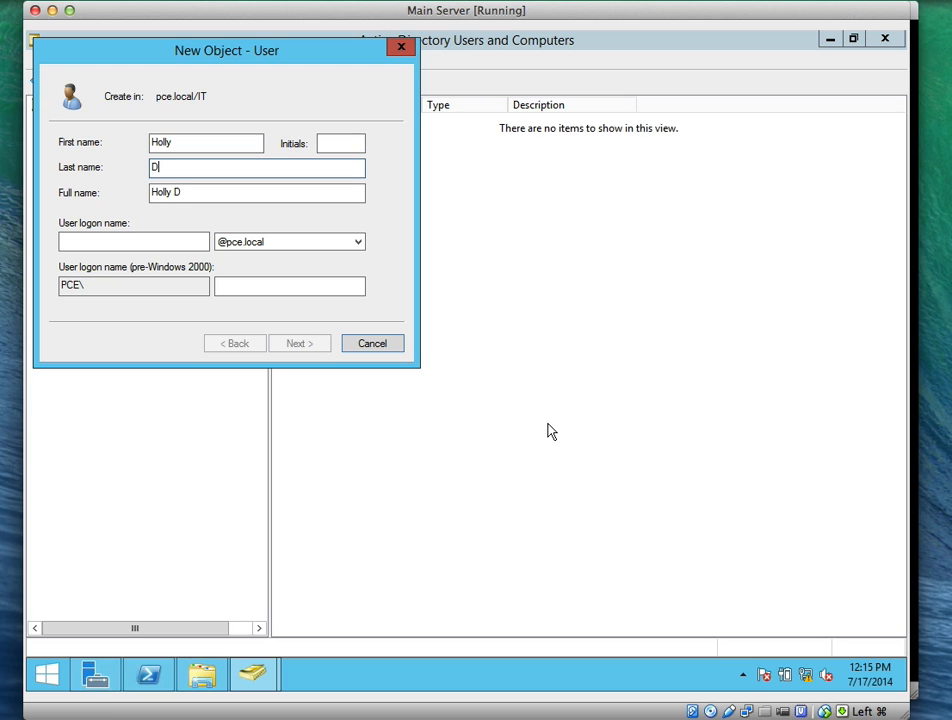
text(ickson)
click(178, 243)
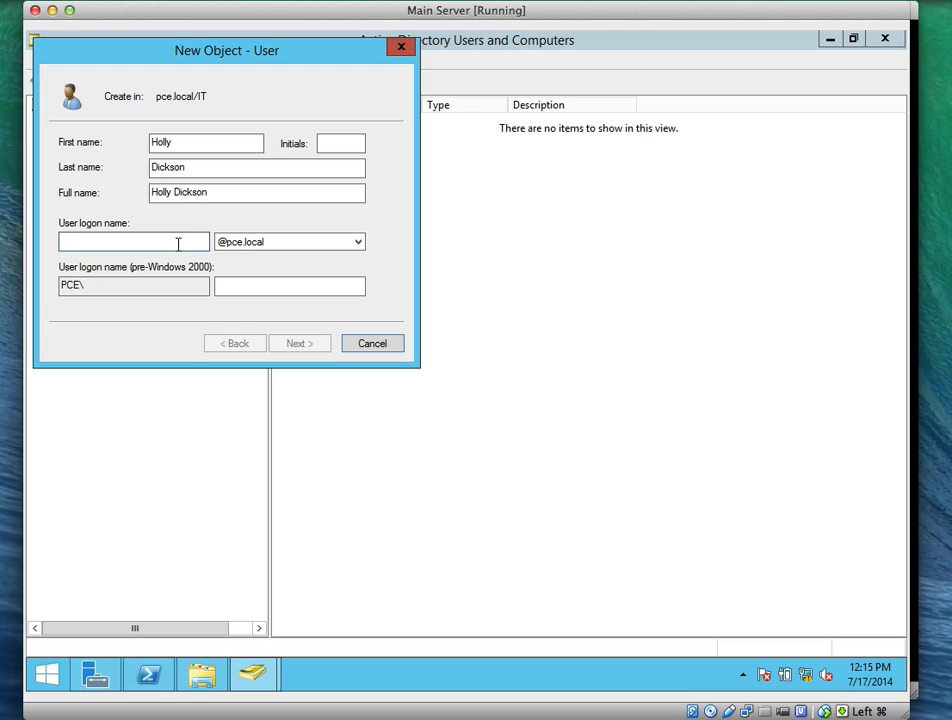
text(d)
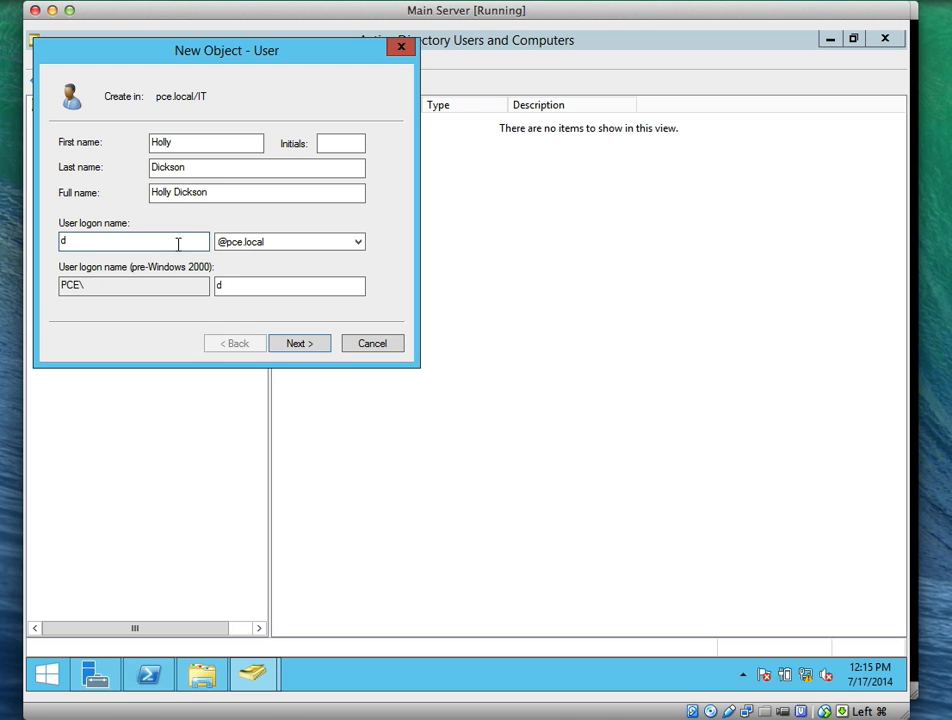
text(holly)
Set the password, untick must-change at next logon, tick User cannot change password, and finish
click(322, 348)
text(••)
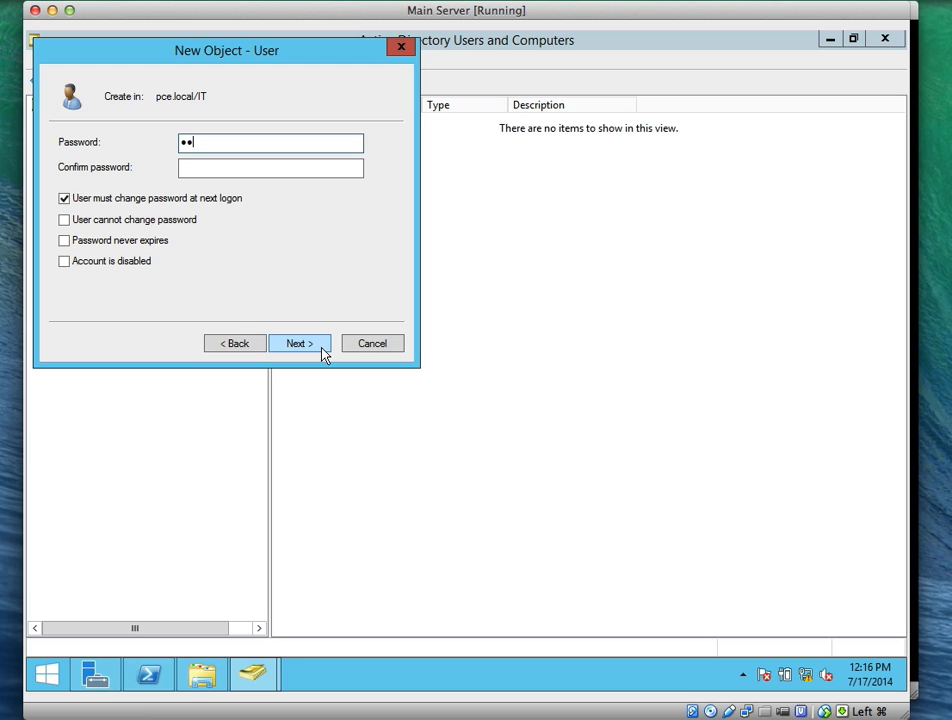
text(••••••)
key(Tab)
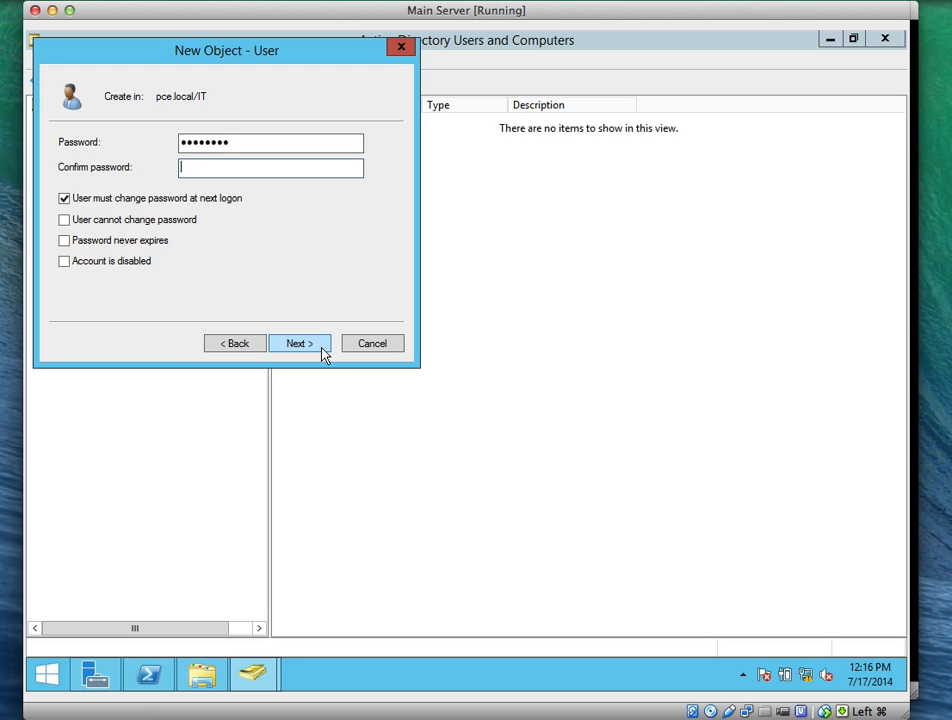
text(••••••••)
click(64, 199)
click(64, 220)
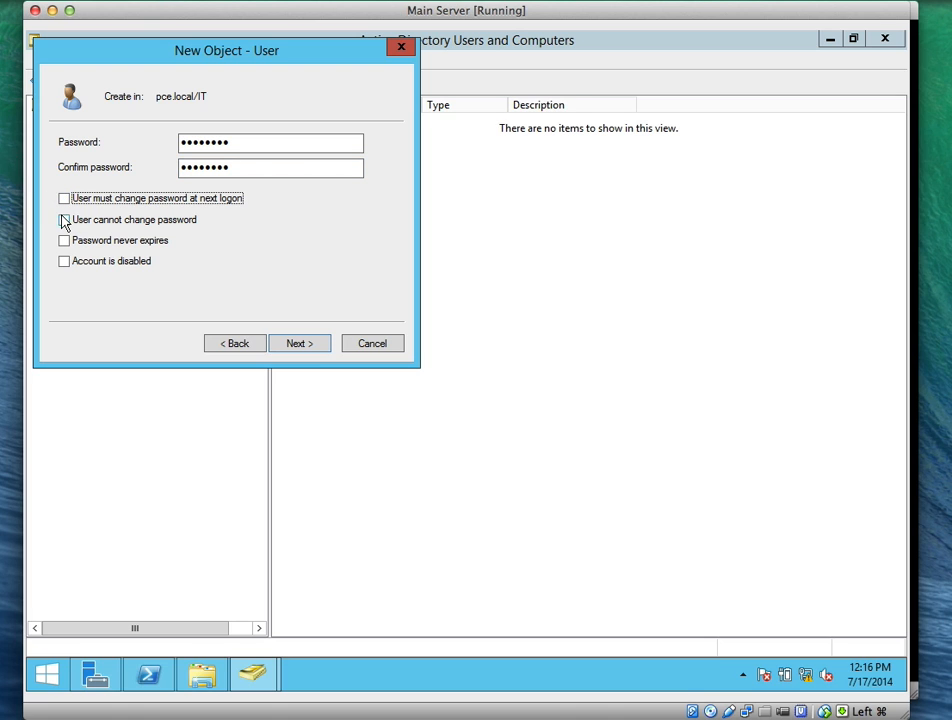
click(297, 345)
click(300, 350)
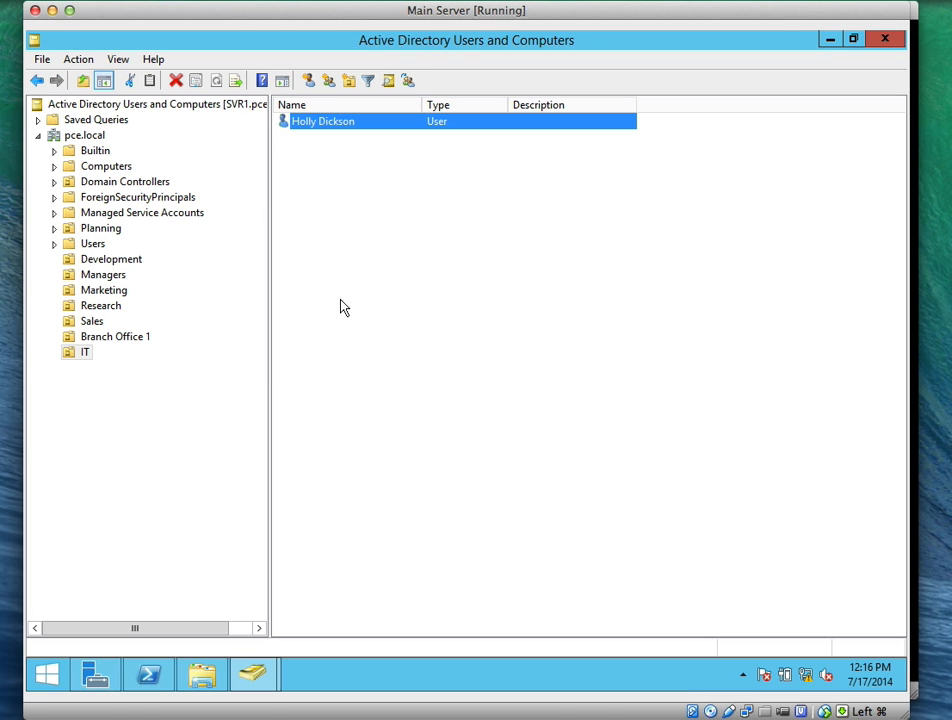
click(396, 270)
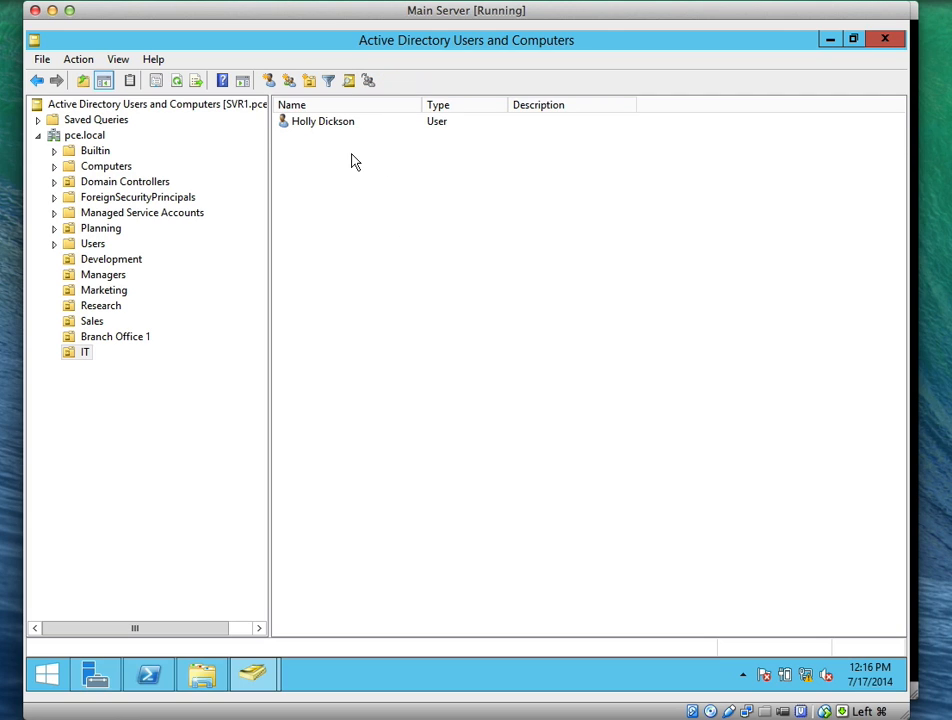
Drag the new IT user onto Branch Office 1, confirm the move, and check it there
click(320, 132)
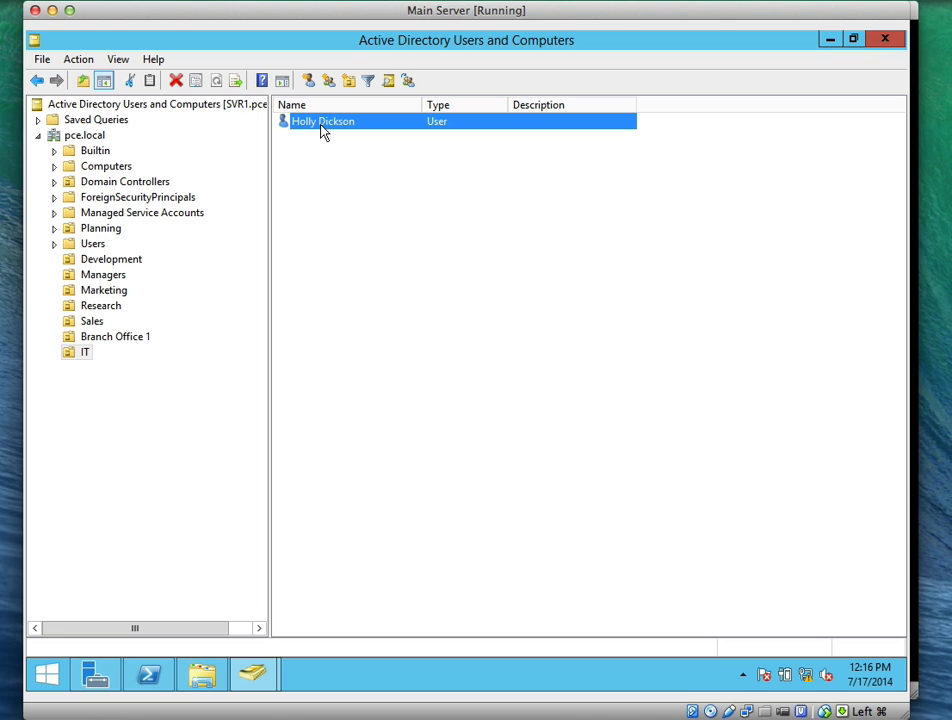
drag(322, 132, 107, 336)
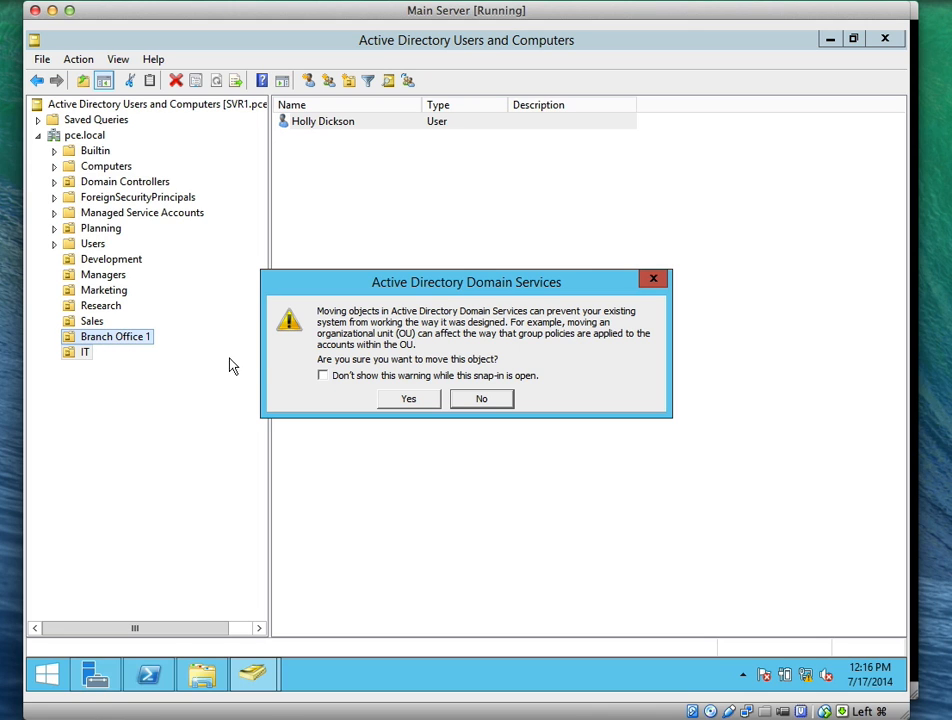
click(396, 401)
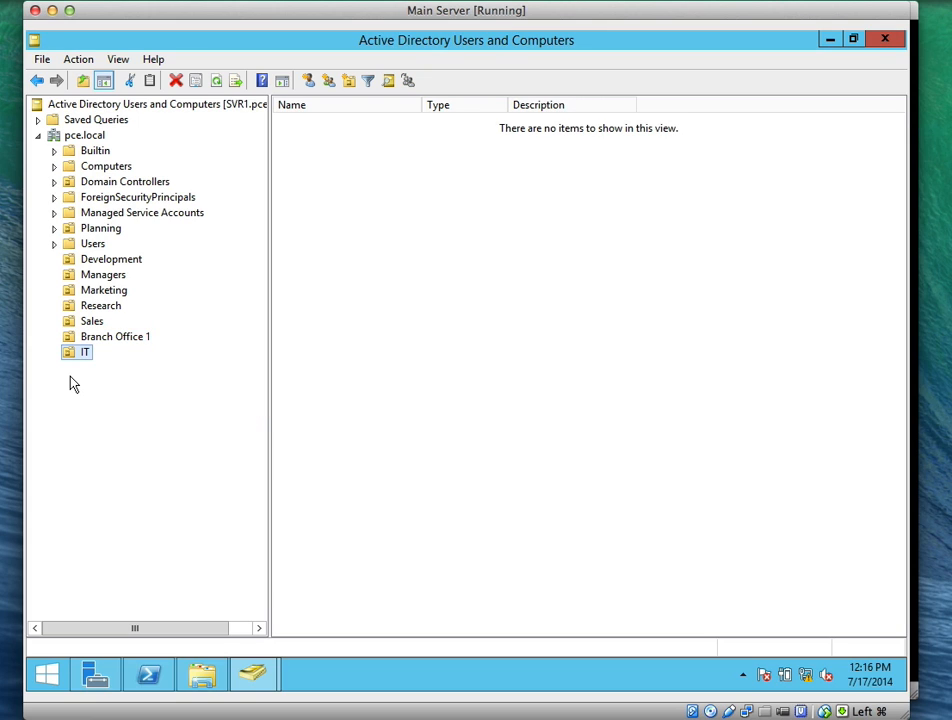
click(90, 338)
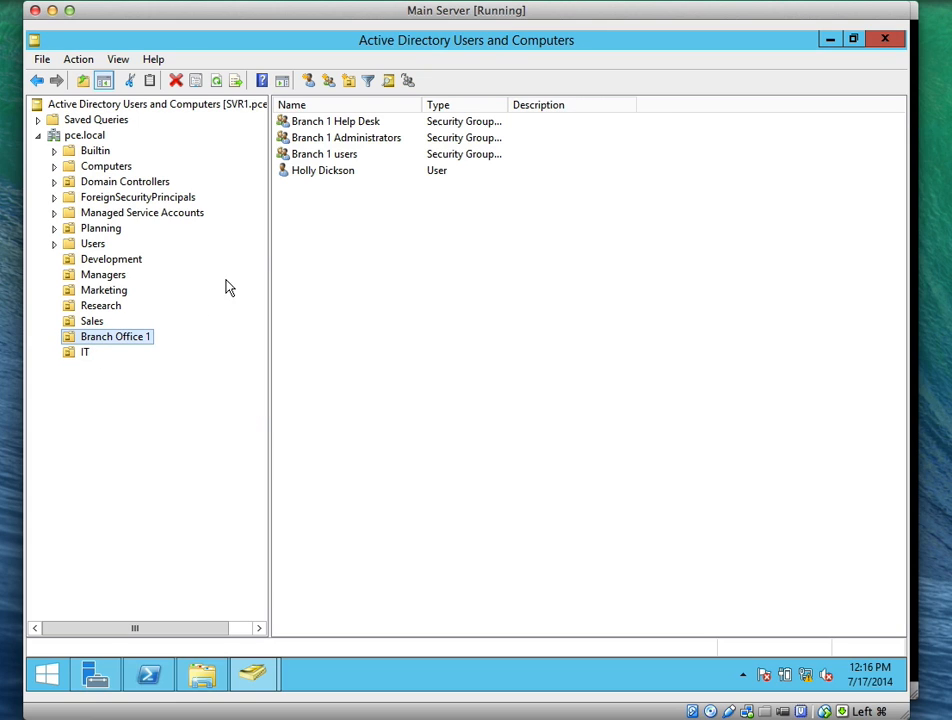
click(306, 186)
right_click(308, 183)
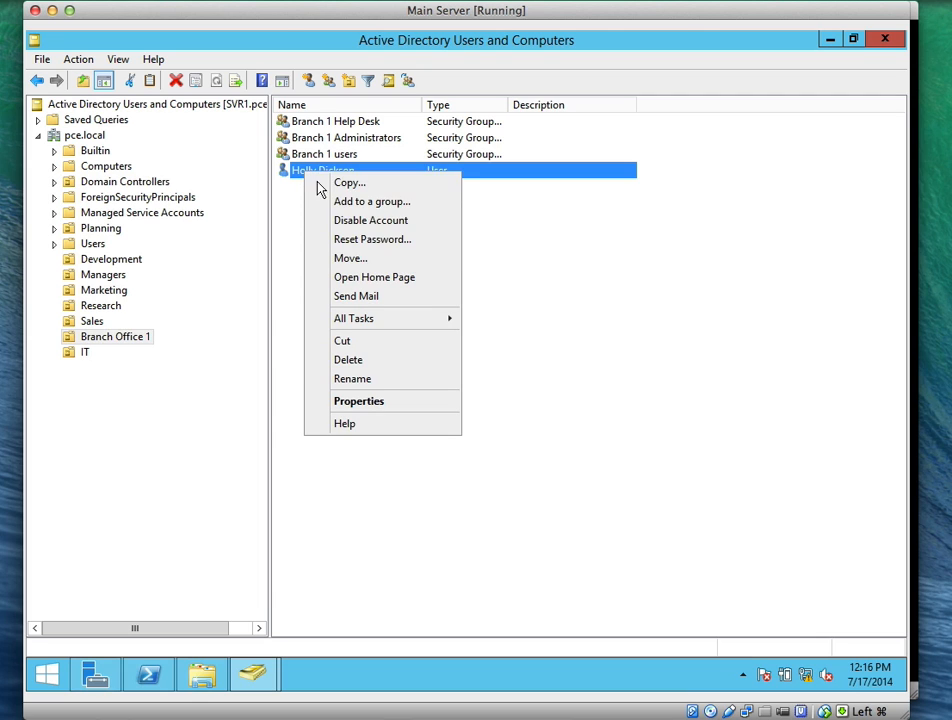
click(318, 258)
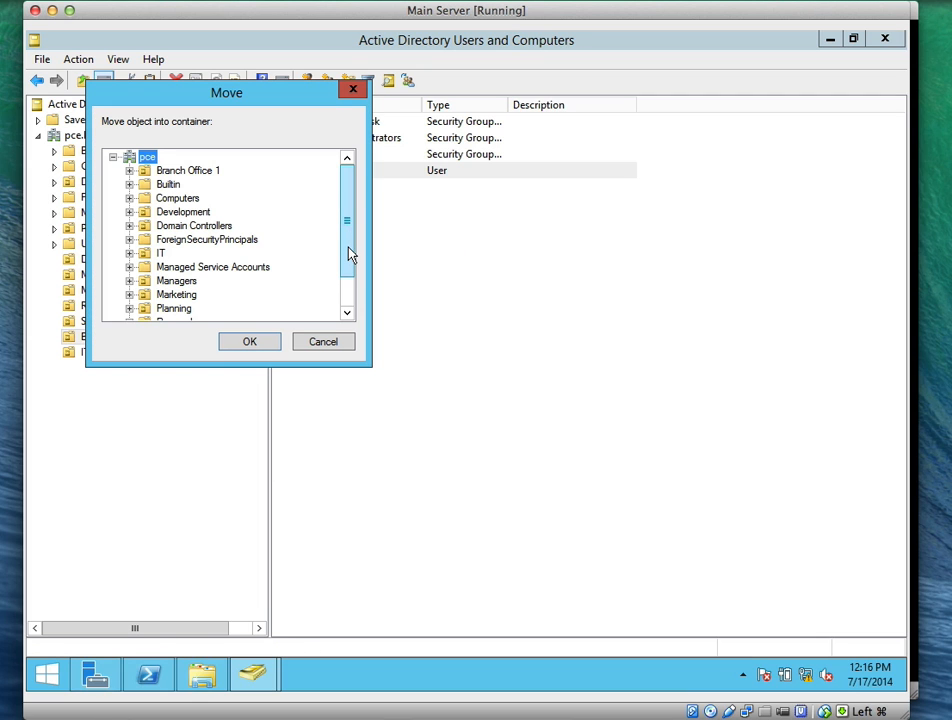
drag(347, 252, 348, 280)
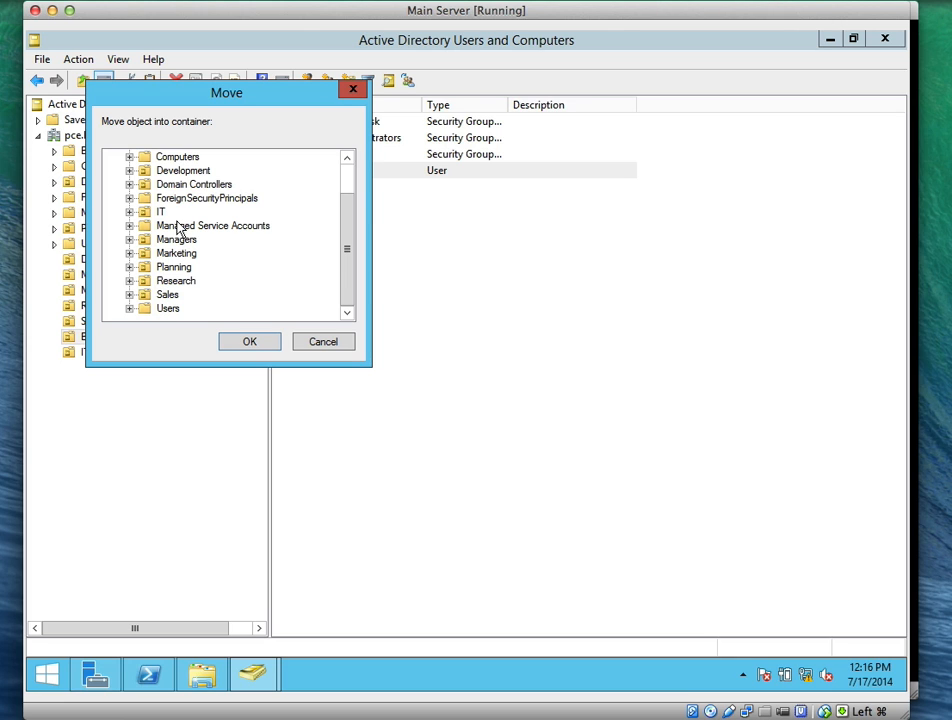
click(160, 212)
click(250, 341)
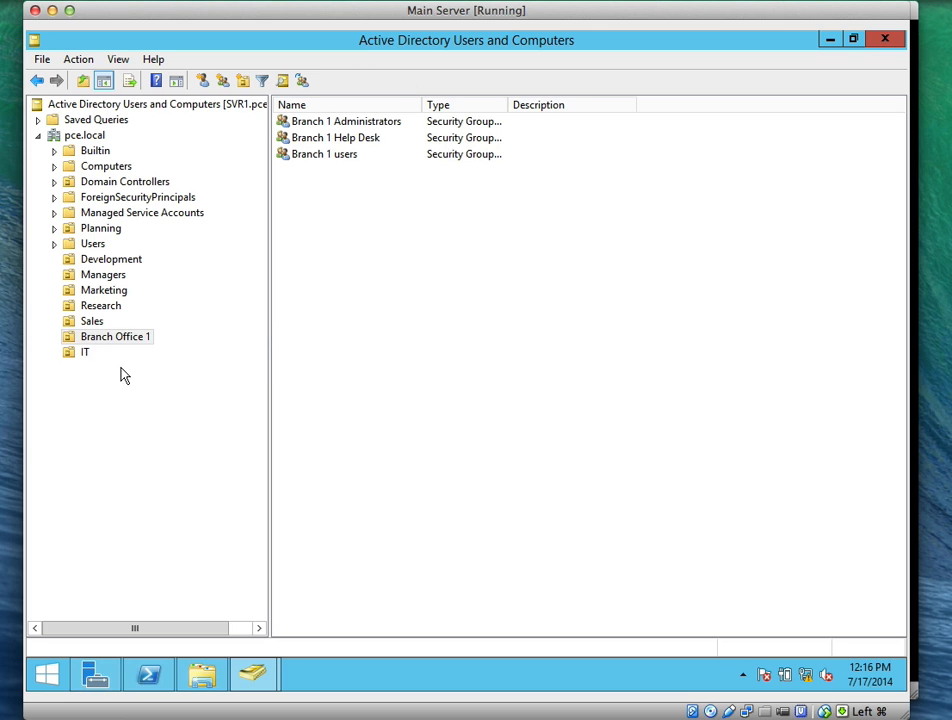
click(85, 354)
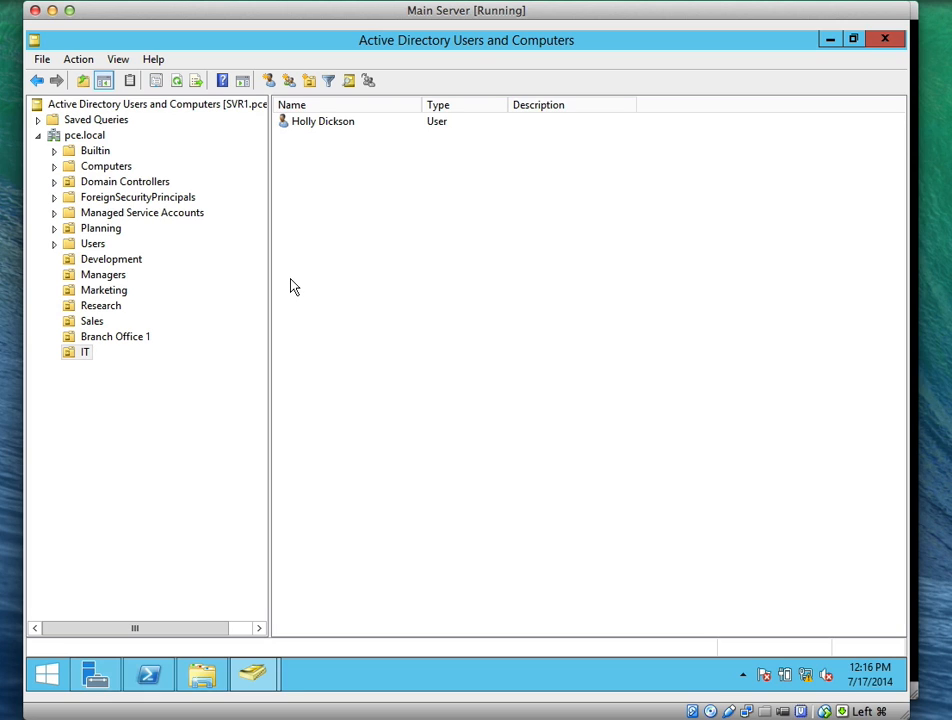
right_click(303, 122)
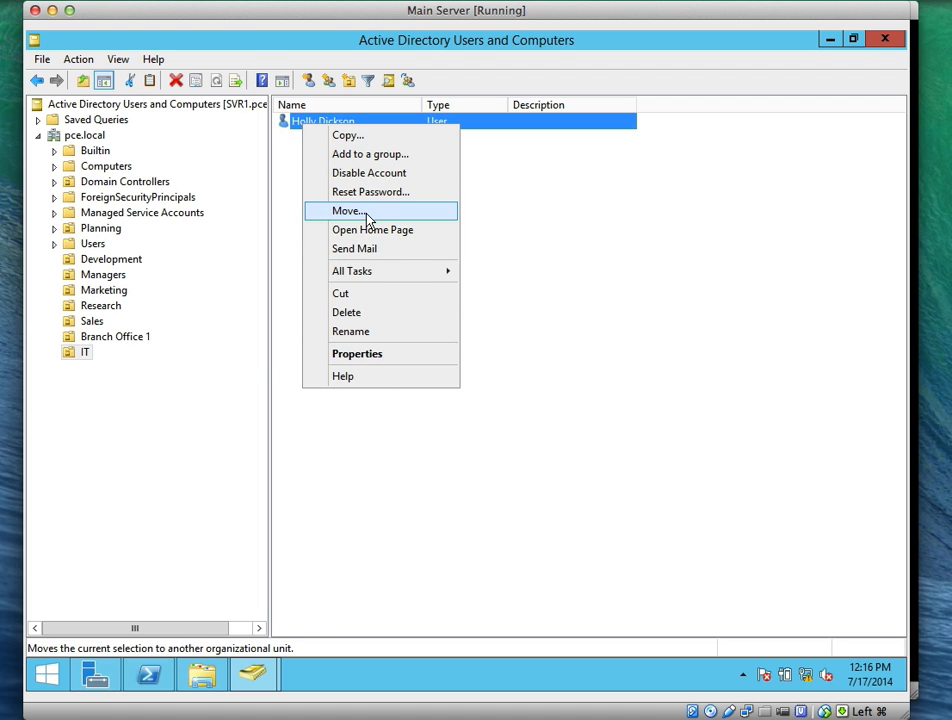
click(367, 218)
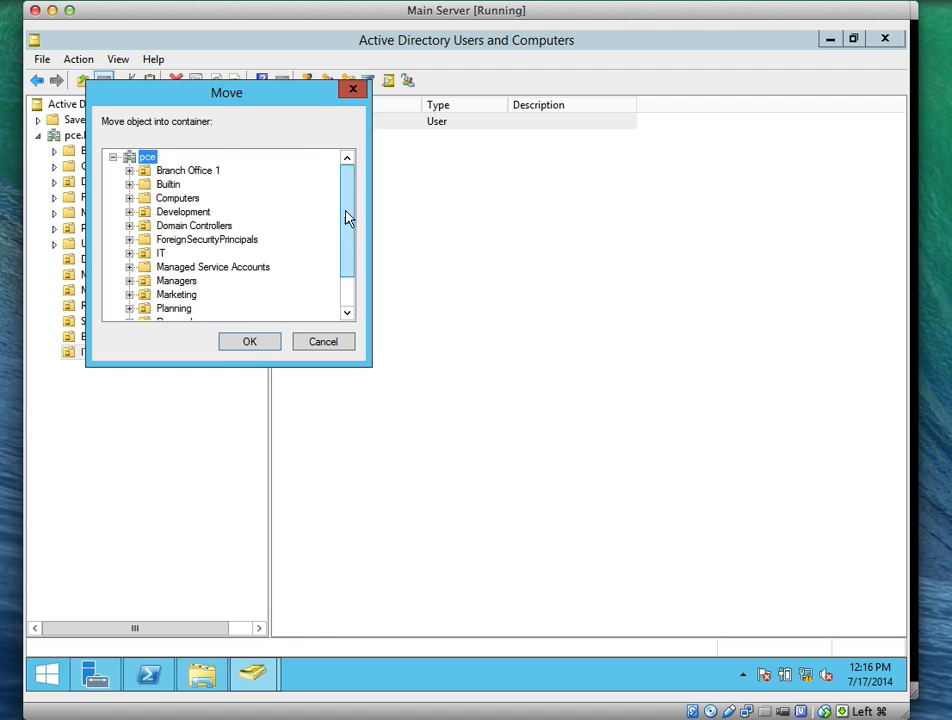
drag(346, 217, 356, 285)
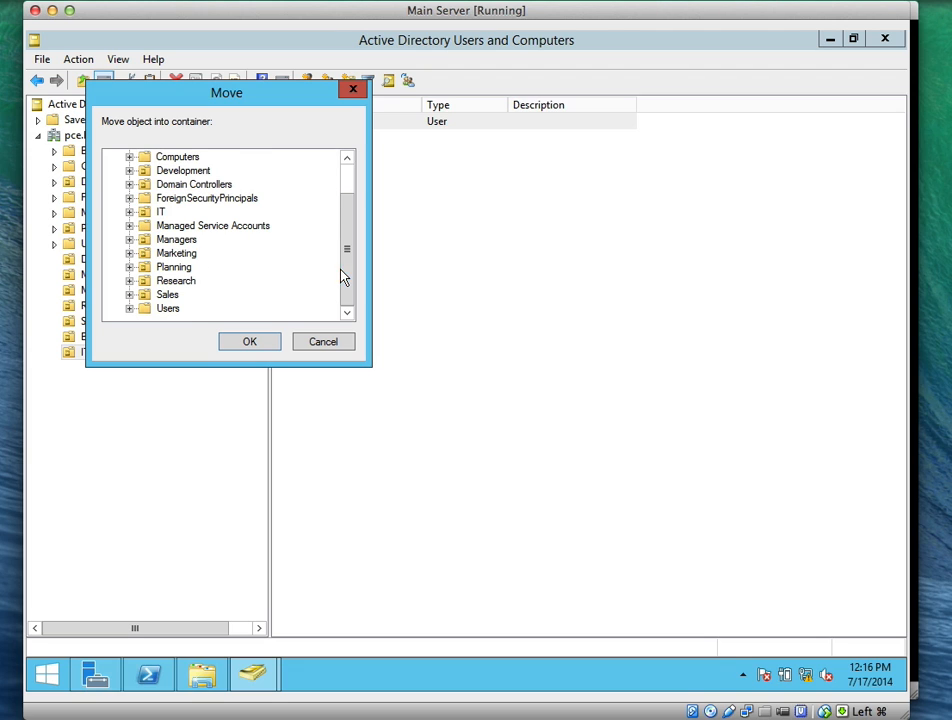
drag(341, 277, 337, 248)
click(172, 171)
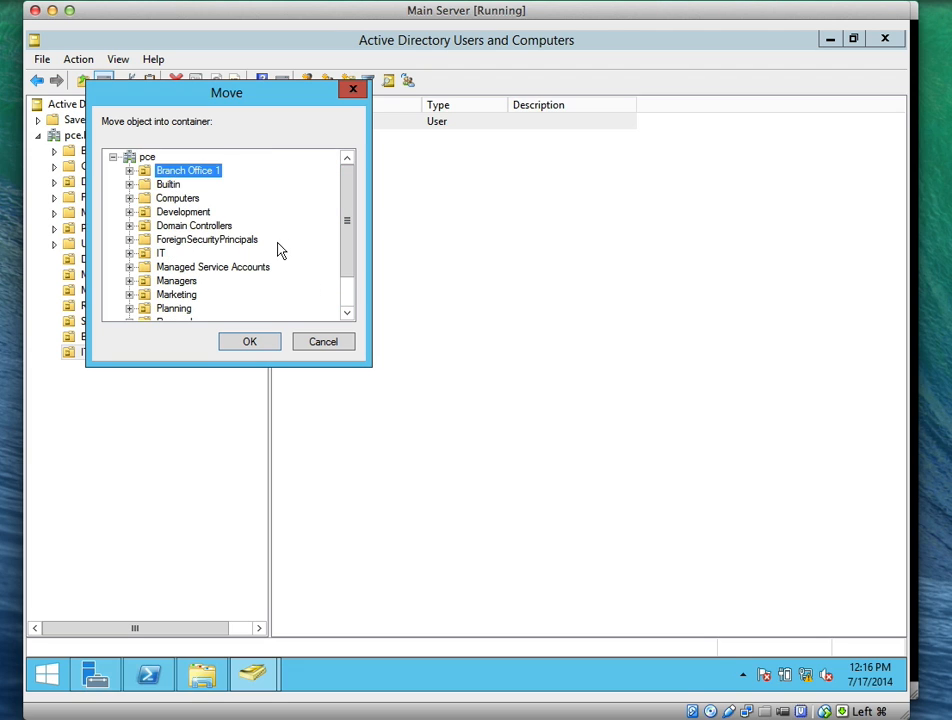
click(266, 341)
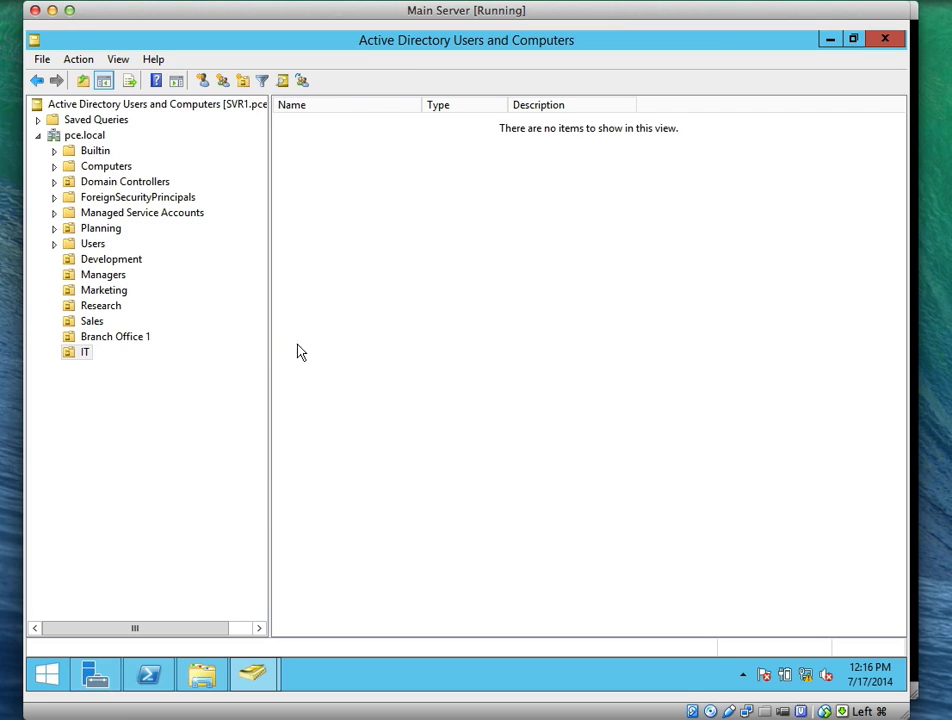
click(100, 335)
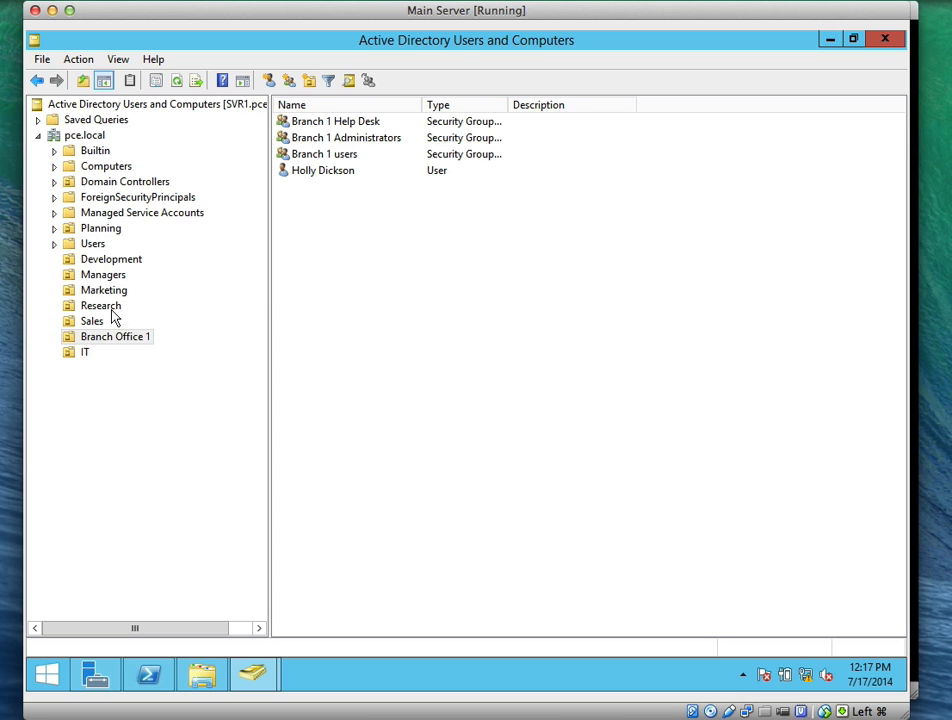
Move the Development user and the Managers user into Branch Office 1
click(98, 259)
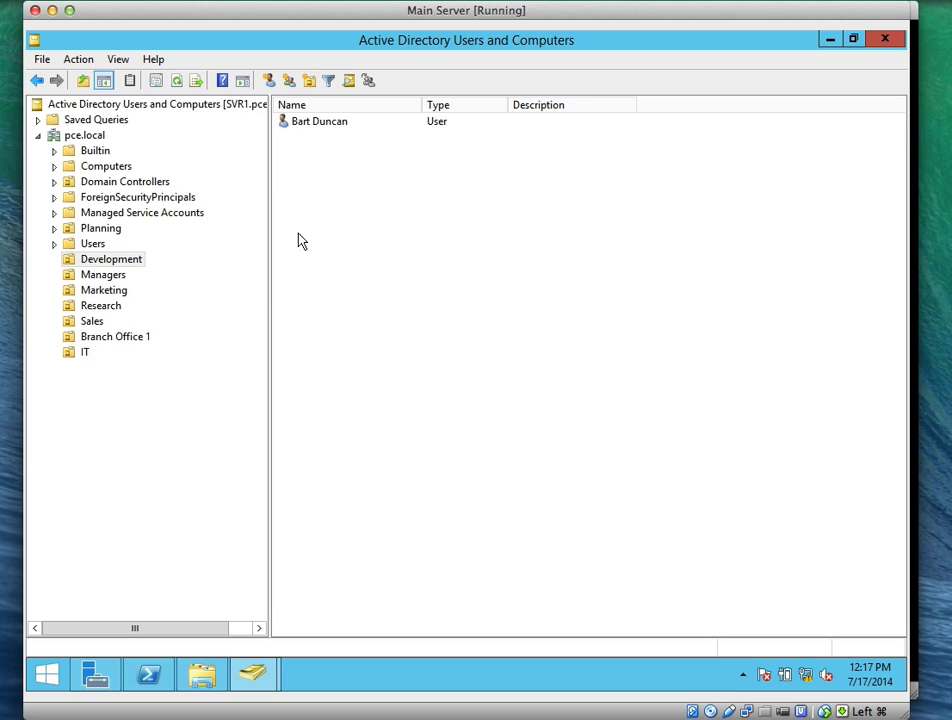
right_click(312, 124)
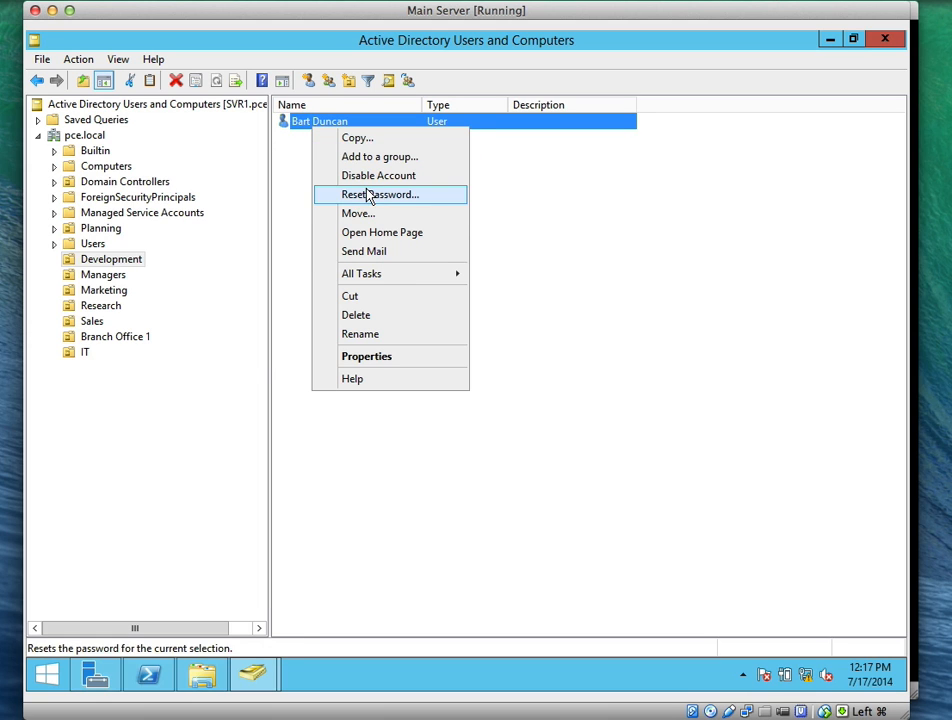
click(362, 213)
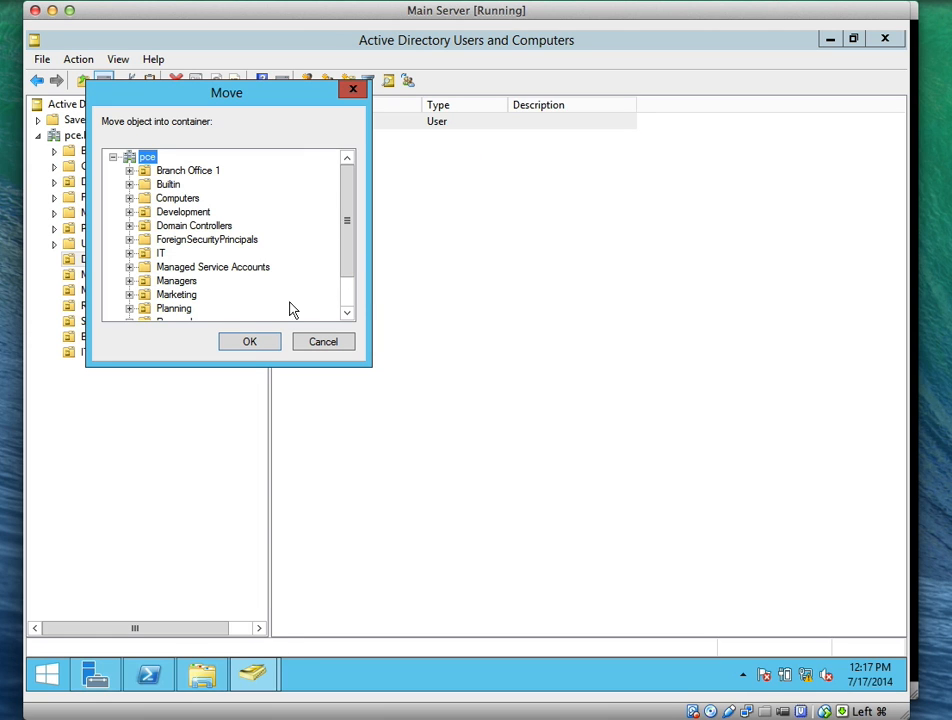
click(180, 282)
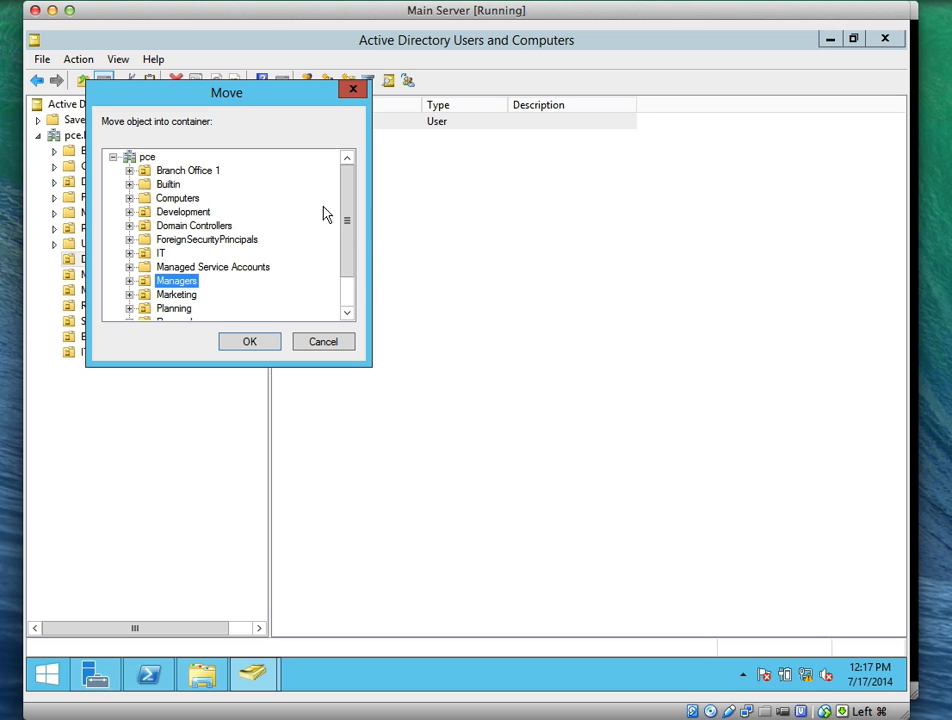
click(190, 170)
click(252, 343)
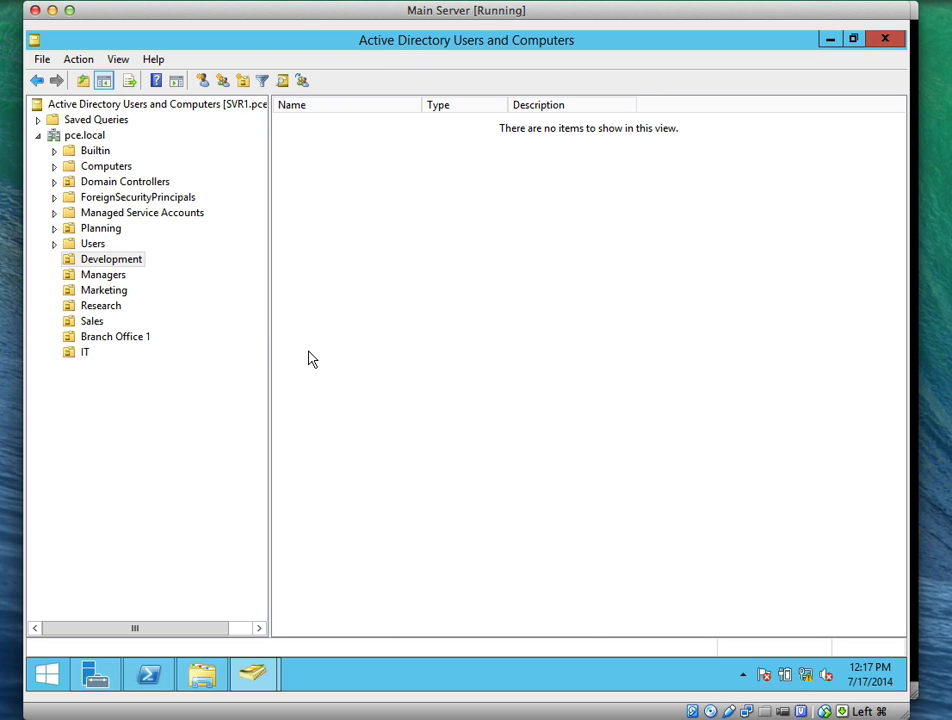
click(104, 275)
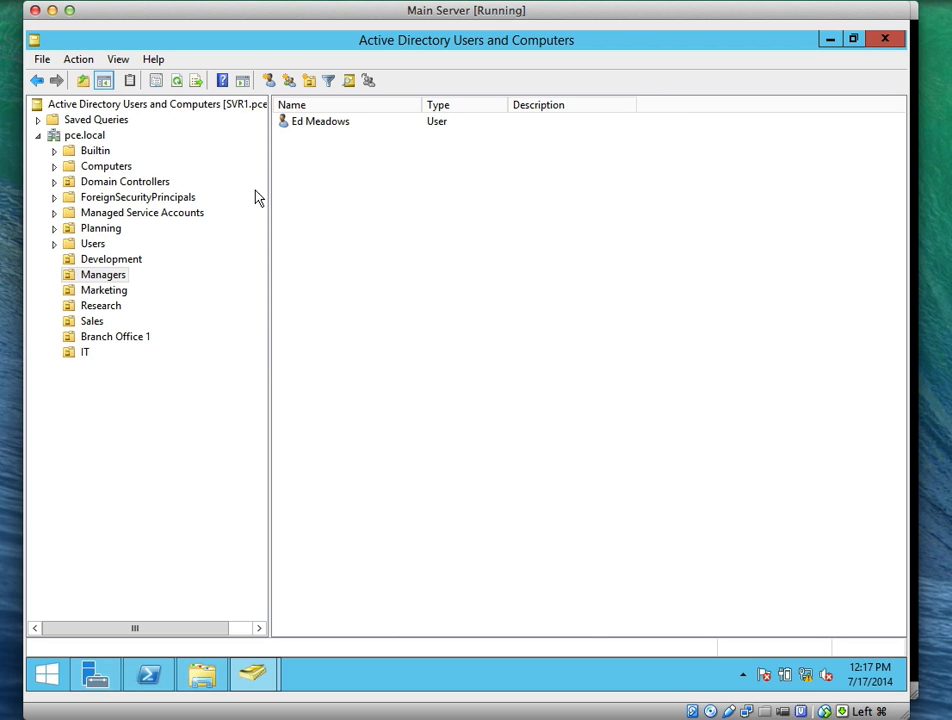
click(321, 136)
right_click(321, 136)
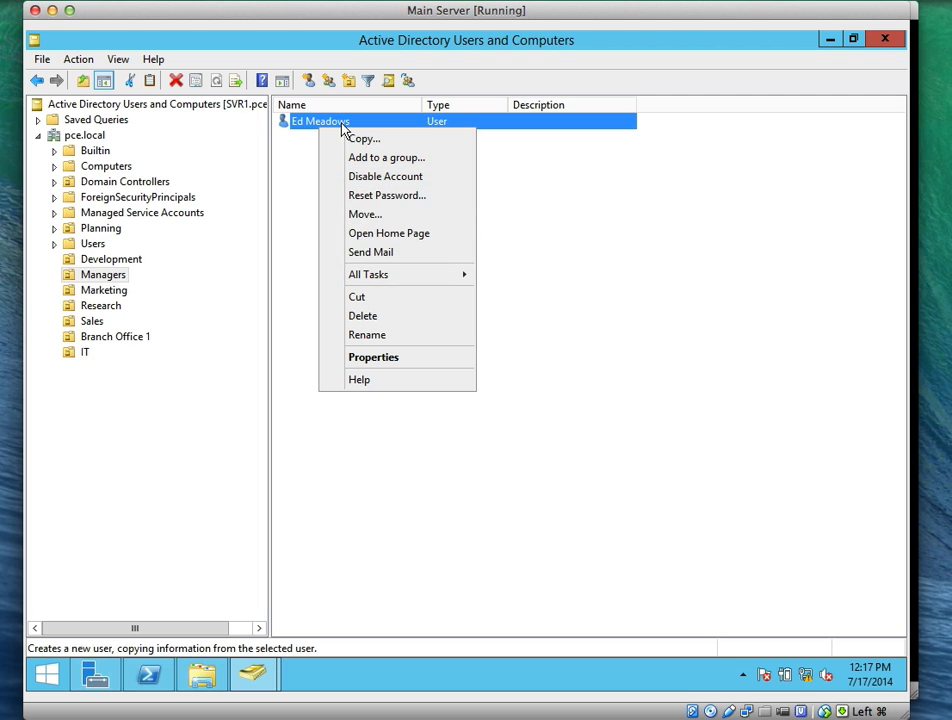
click(358, 214)
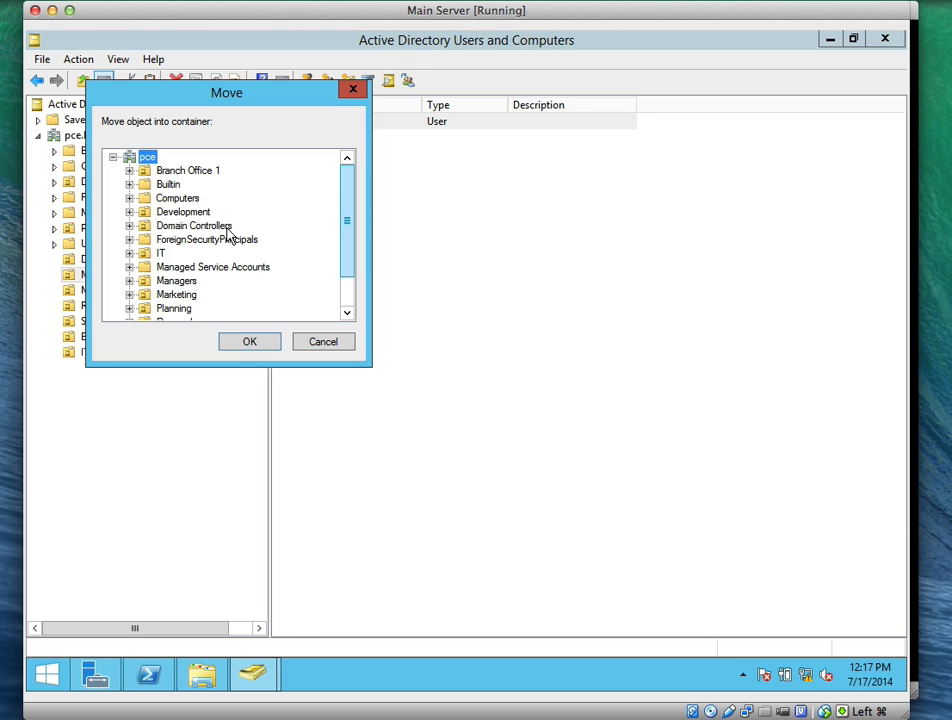
click(182, 171)
click(249, 342)
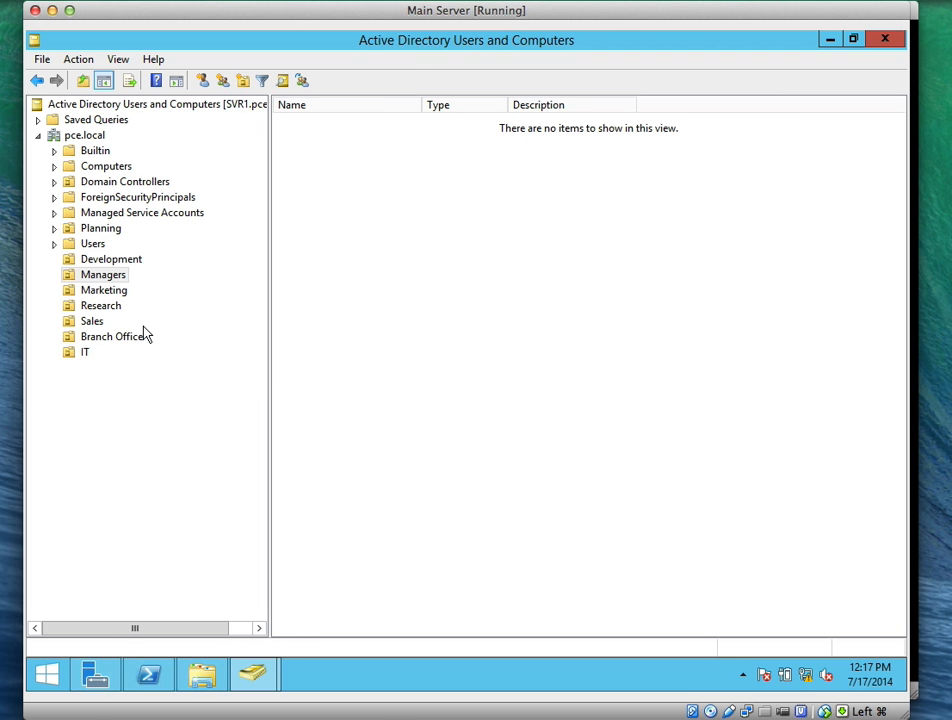
Move the Marketing user and the Research user into Branch Office 1
click(104, 290)
click(336, 124)
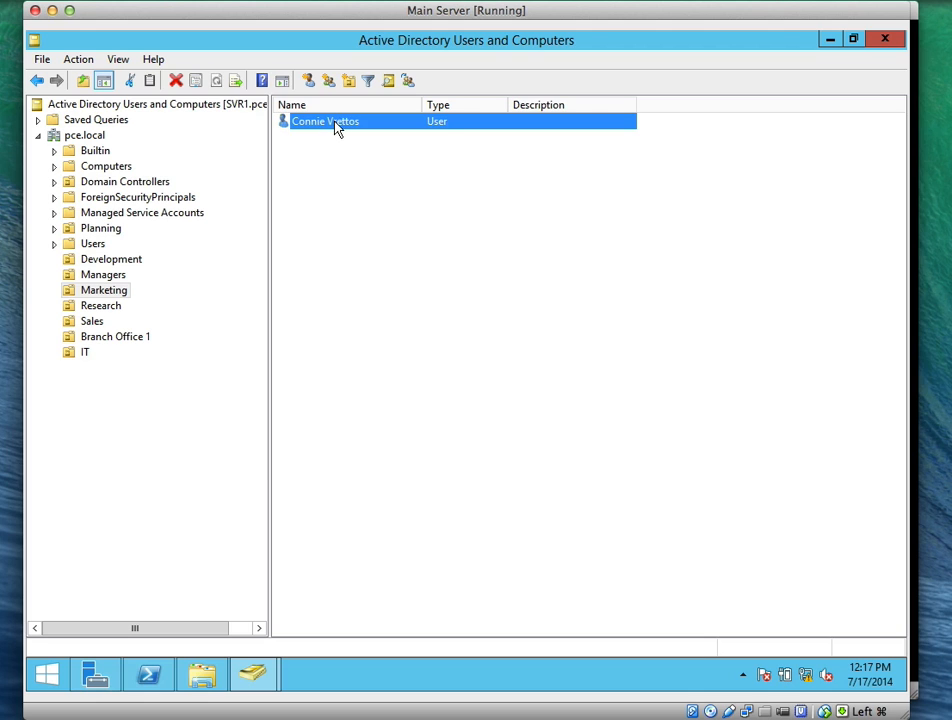
right_click(336, 126)
click(358, 212)
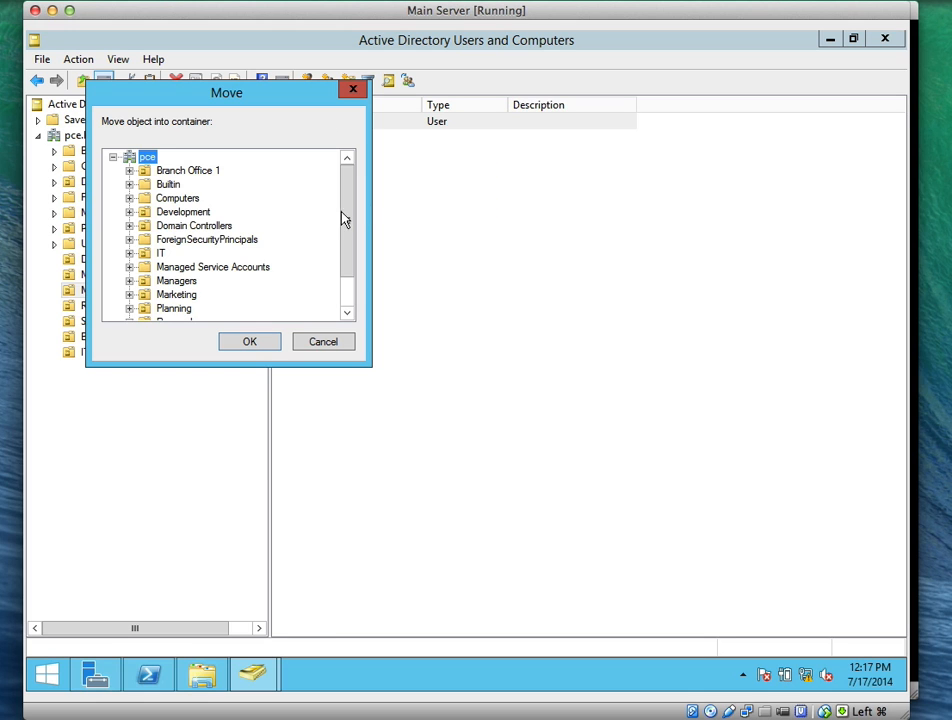
click(180, 171)
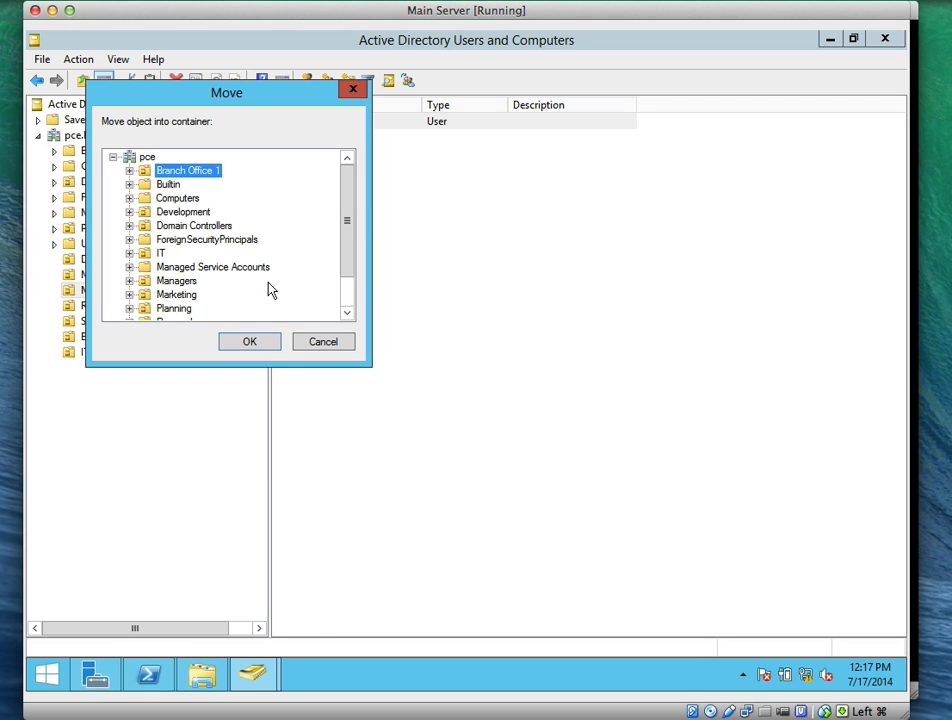
click(249, 342)
click(92, 306)
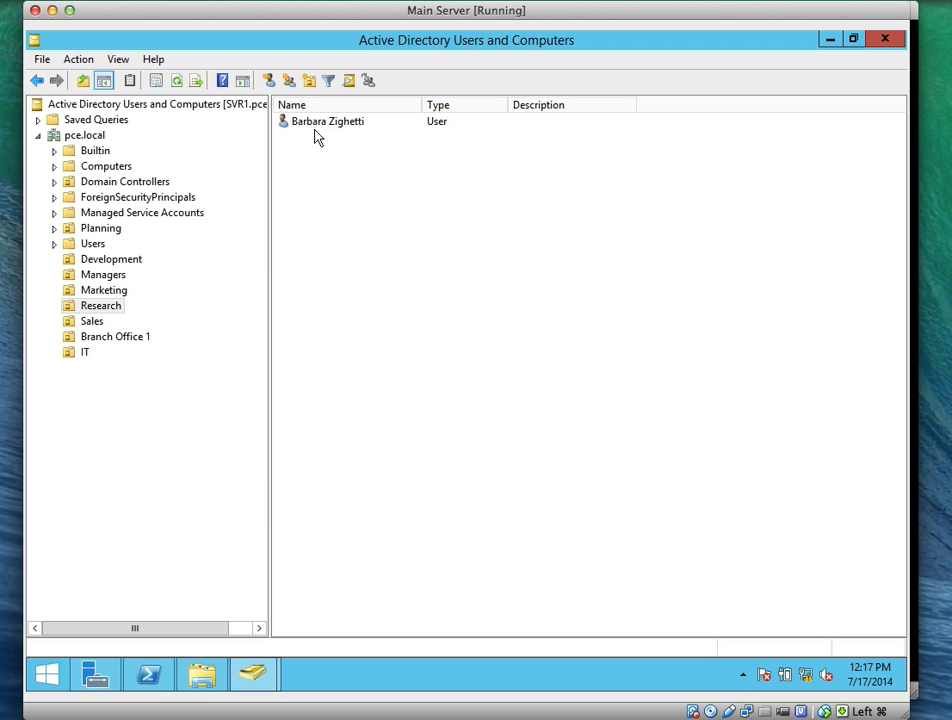
right_click(314, 128)
click(352, 213)
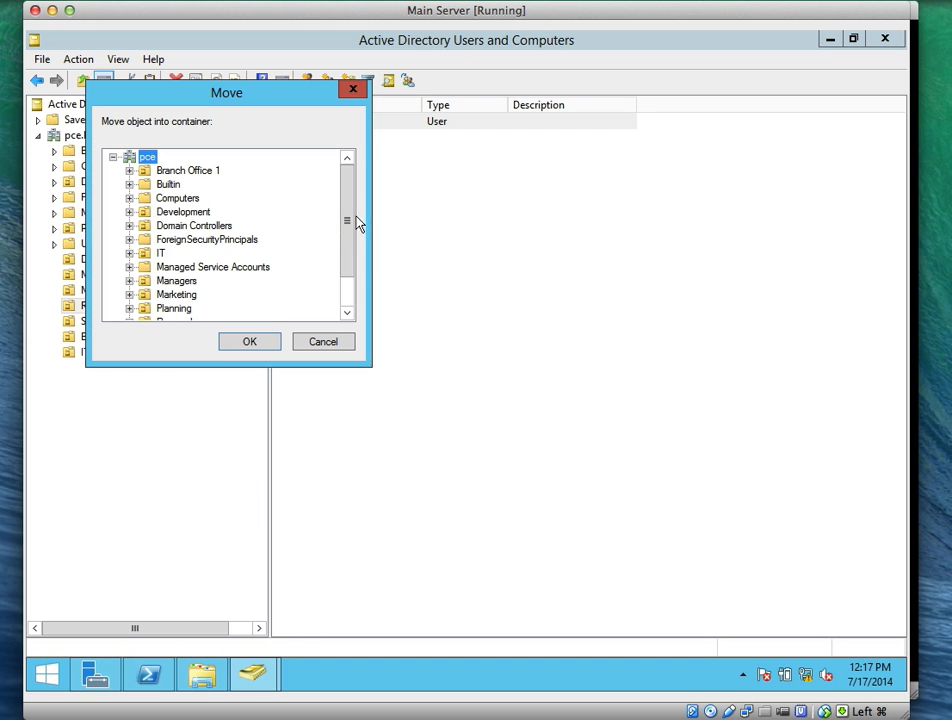
click(183, 172)
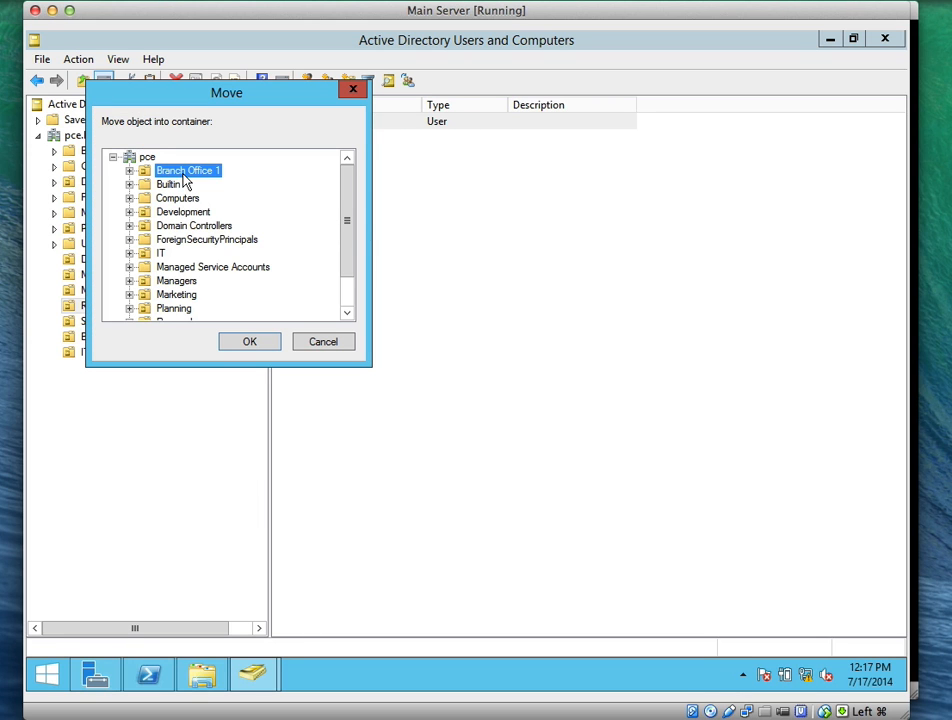
click(245, 343)
Move the Sales user into Branch Office 1
click(90, 322)
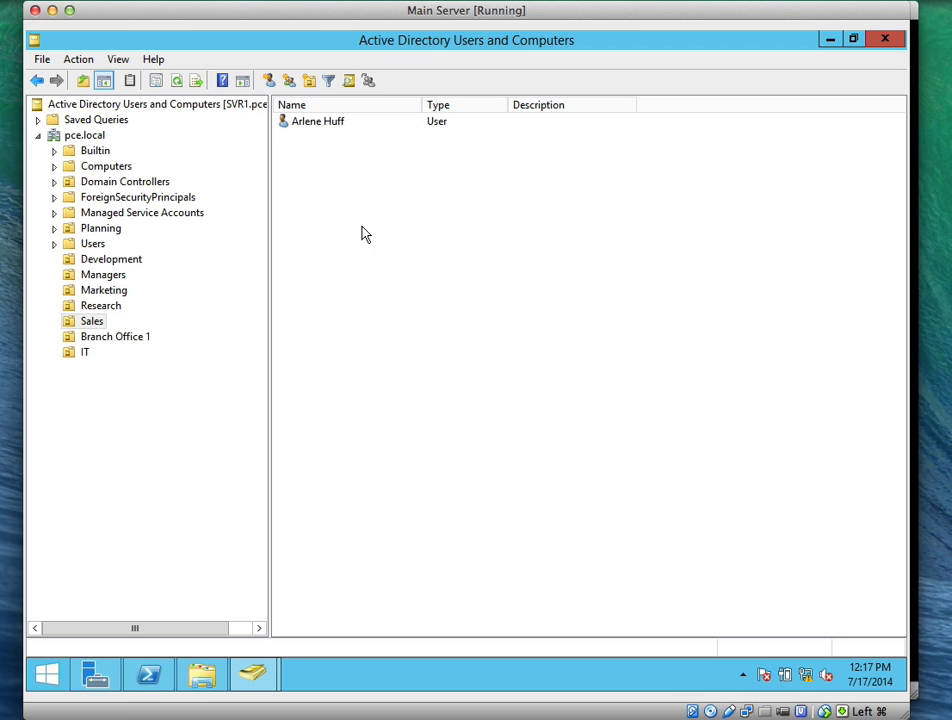
right_click(316, 133)
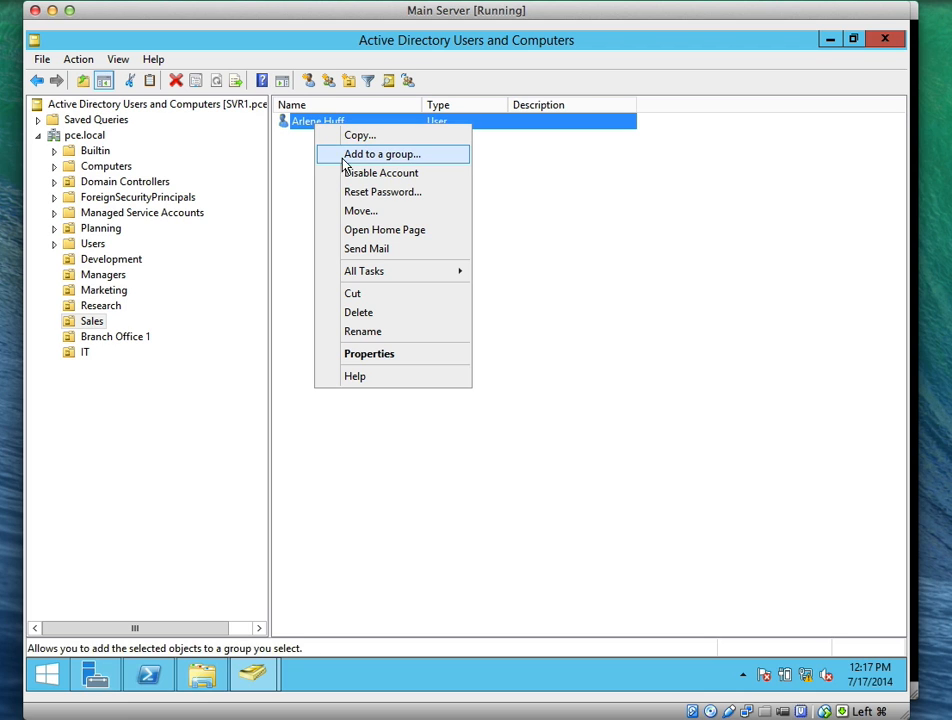
click(358, 211)
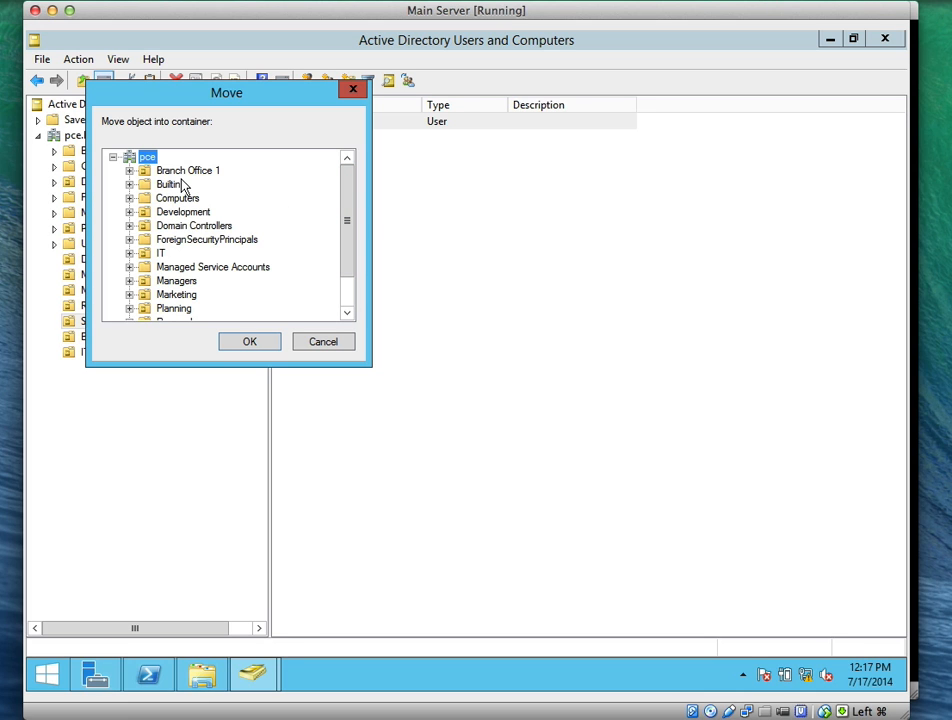
click(183, 173)
click(278, 343)
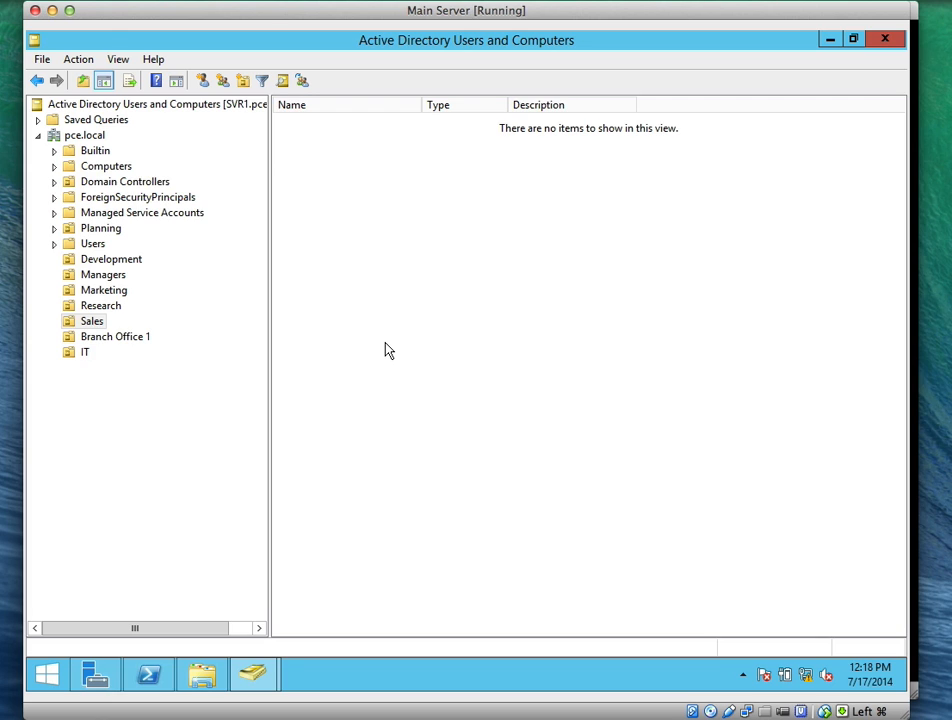
Move TRAINERPC from Computers into Branch Office 1, then view it there with a wider Name column
click(100, 166)
click(318, 145)
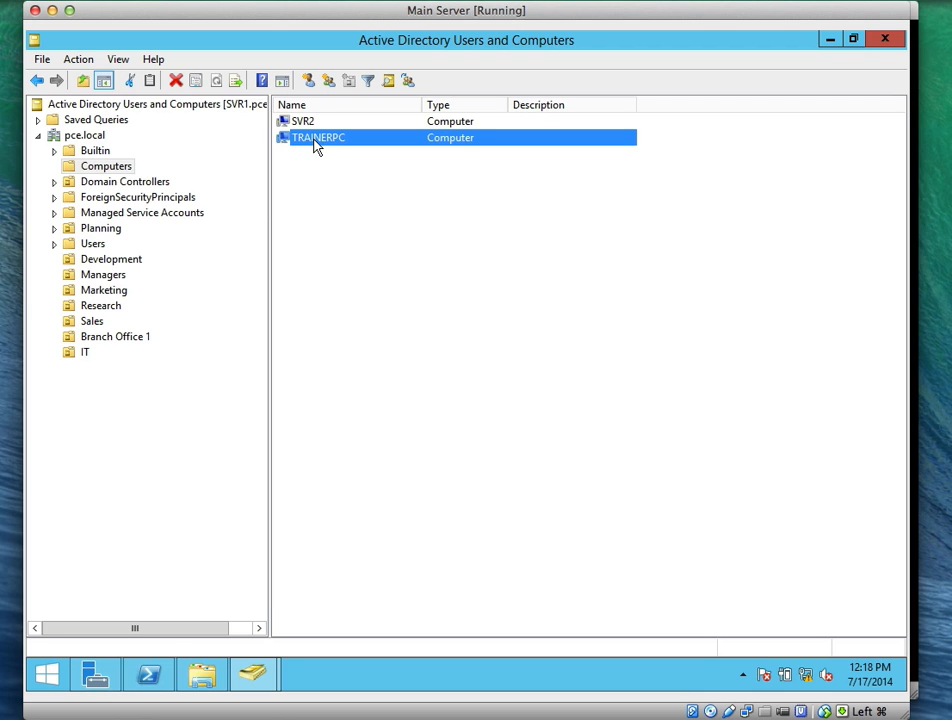
right_click(315, 145)
click(404, 207)
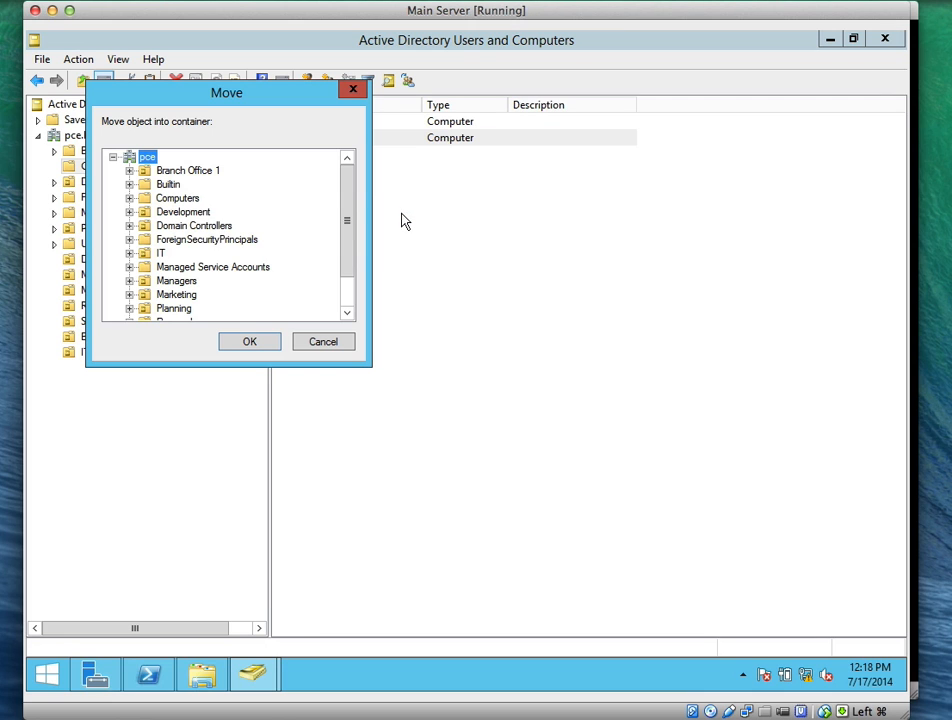
click(187, 171)
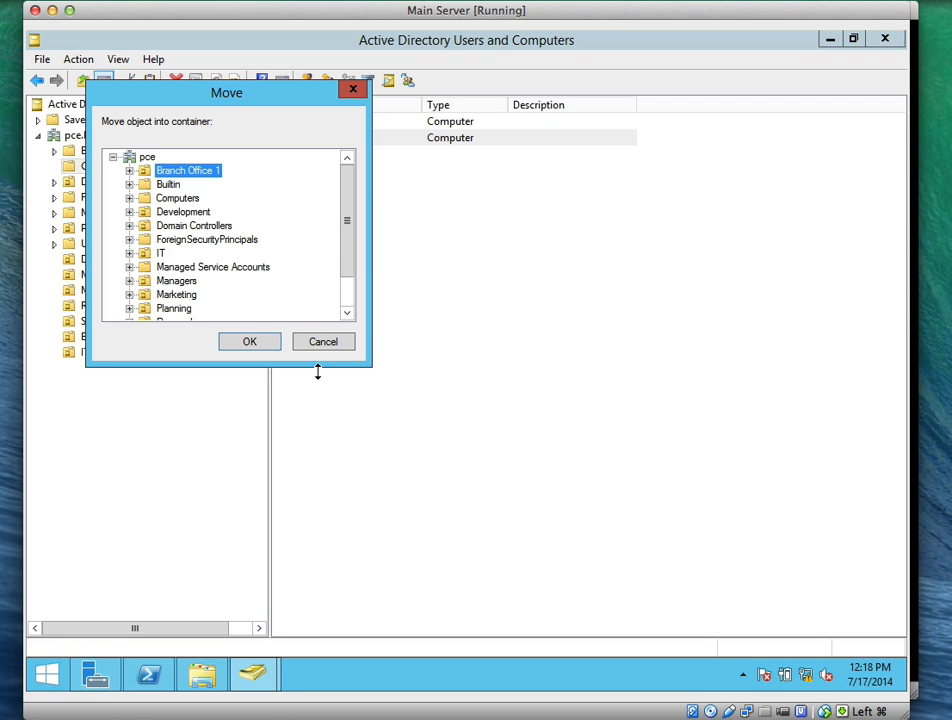
click(249, 341)
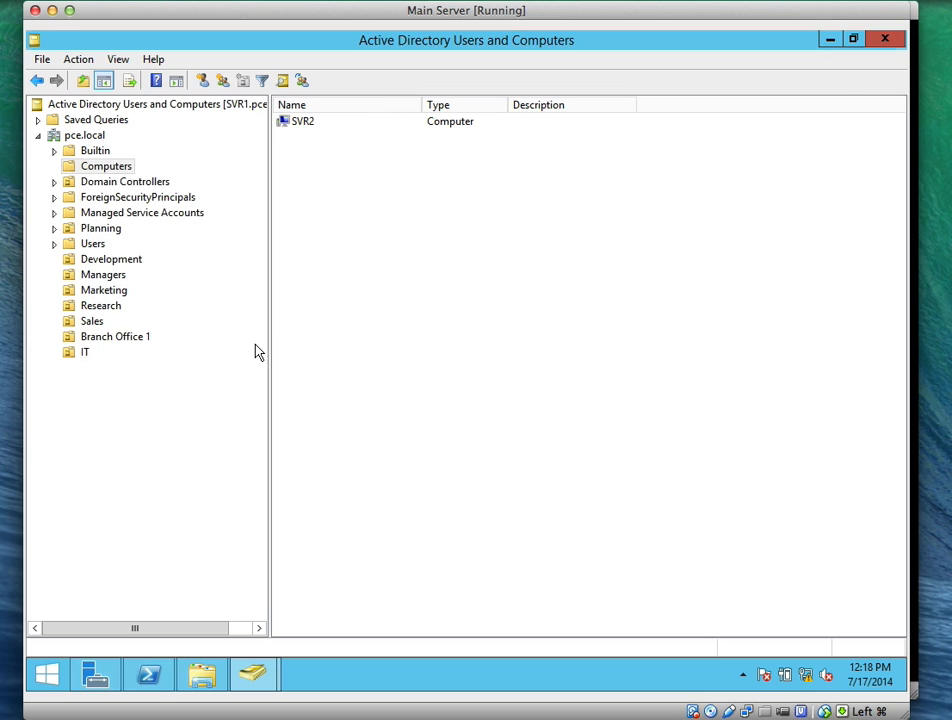
click(112, 338)
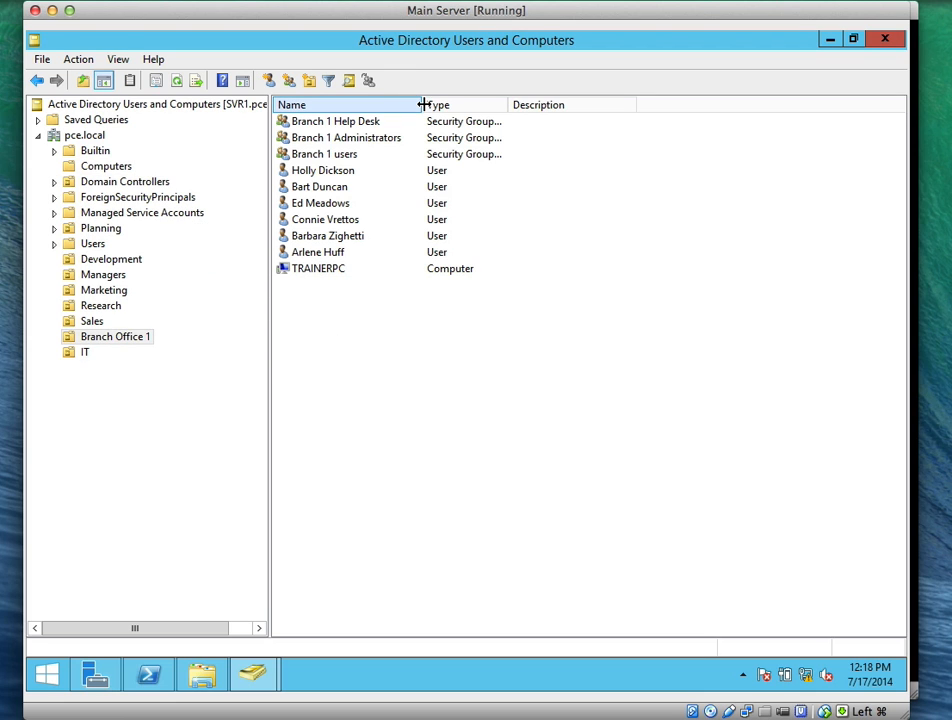
drag(423, 104, 470, 108)
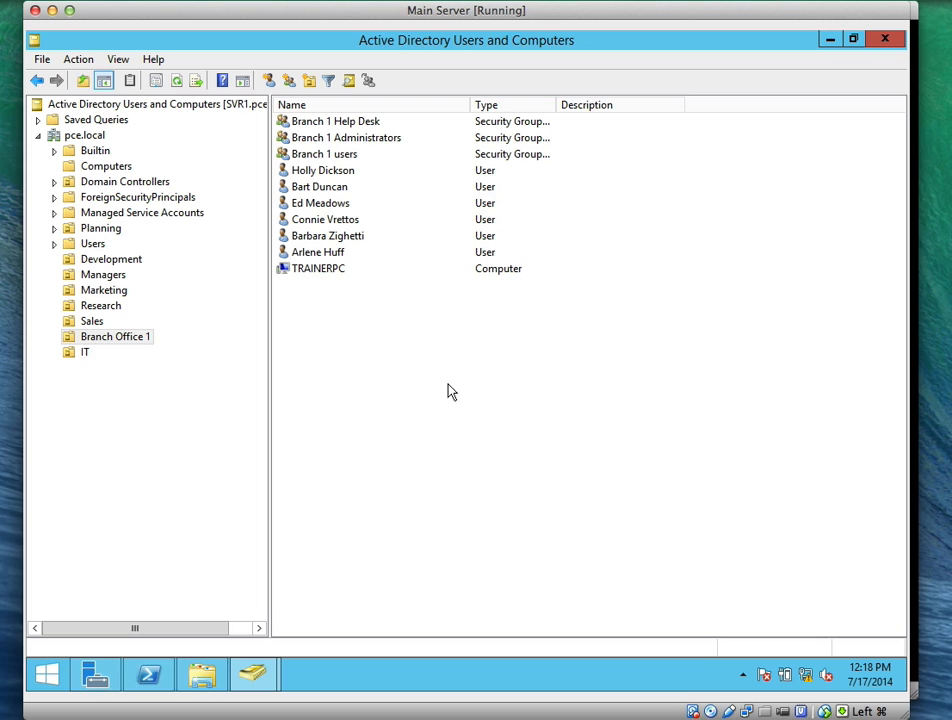
click(660, 1)
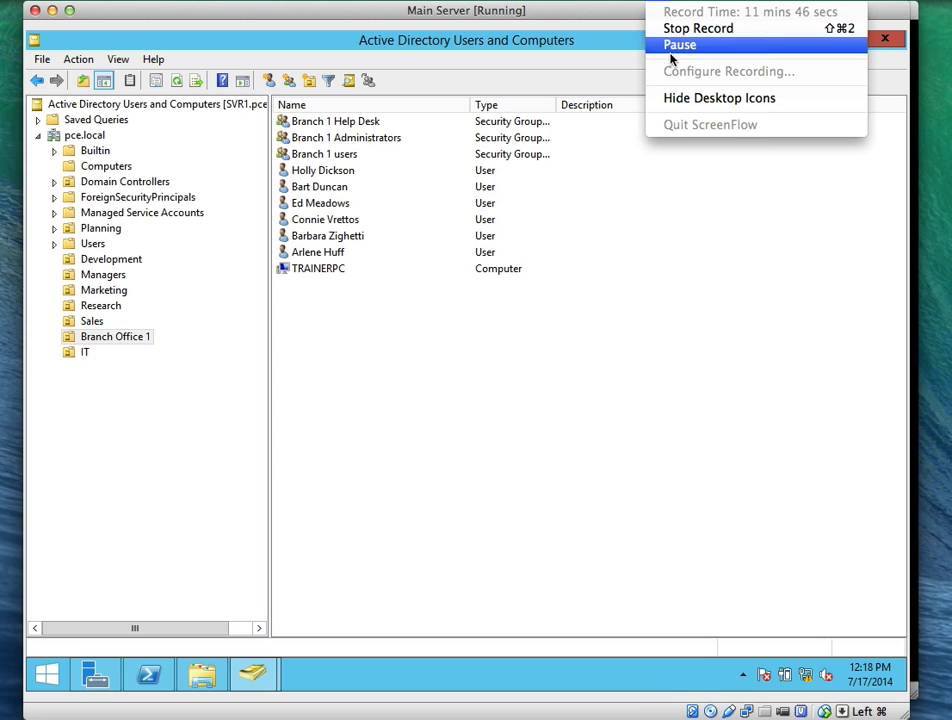
Restart the Windows 8.1 client from the Start screen, choosing Restart anyway
click(671, 50)
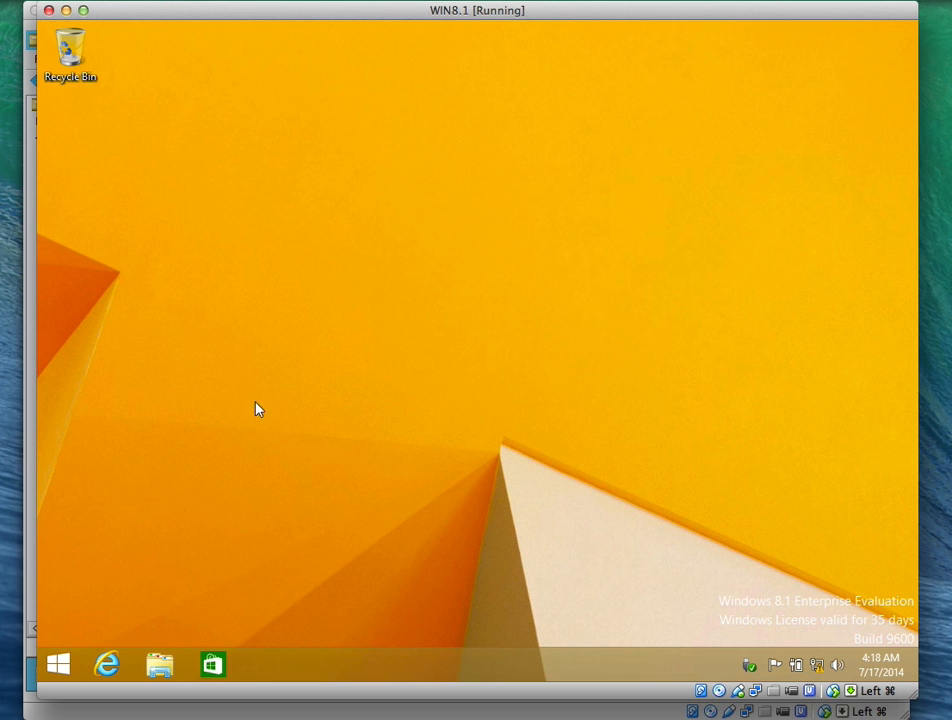
click(40, 664)
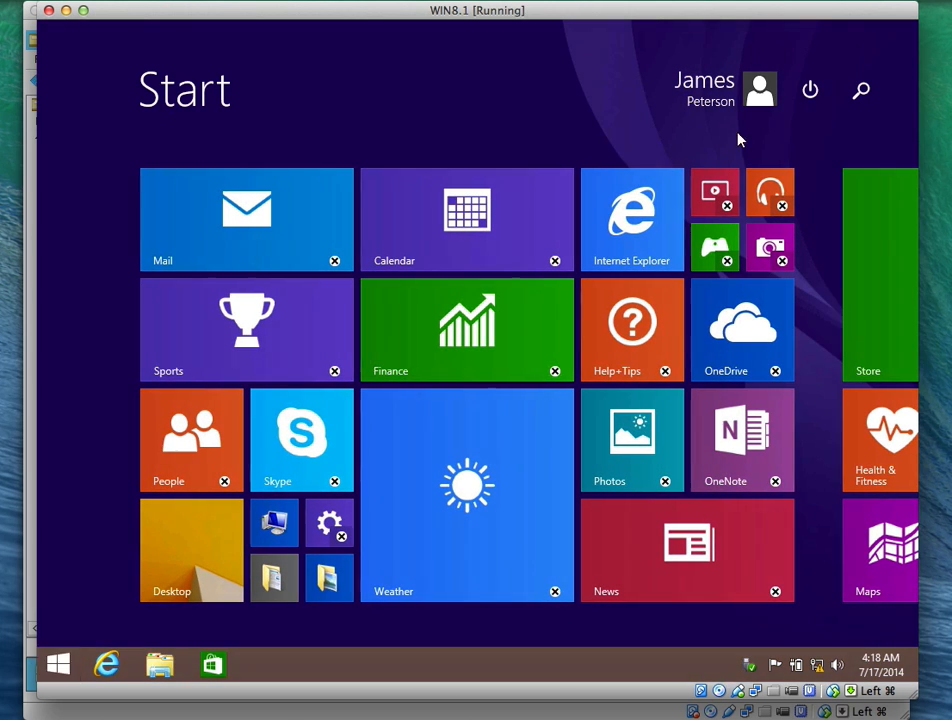
click(815, 90)
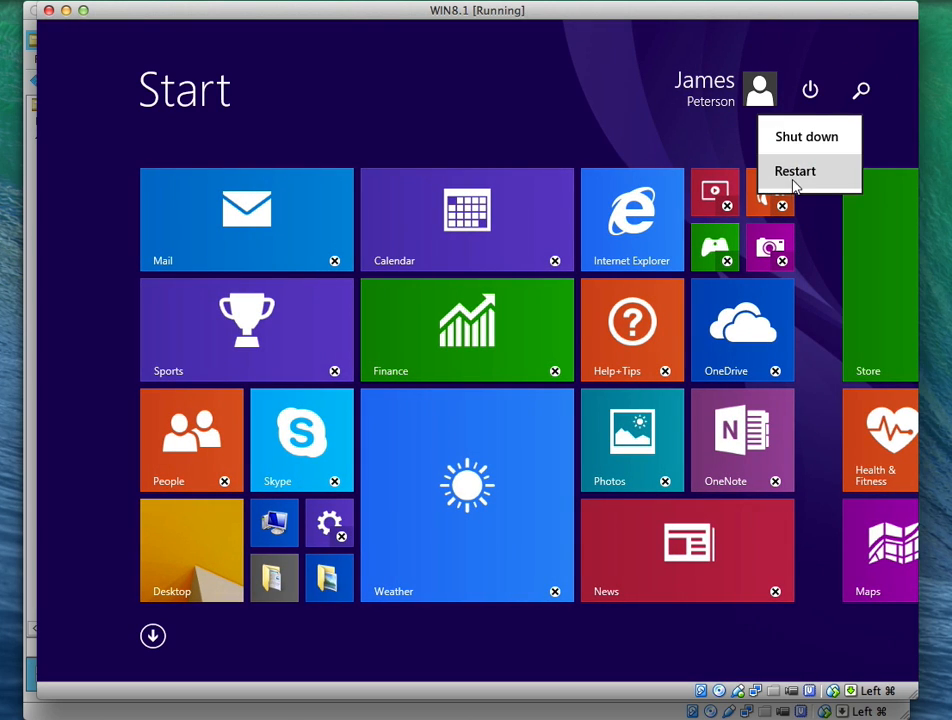
click(790, 177)
click(826, 209)
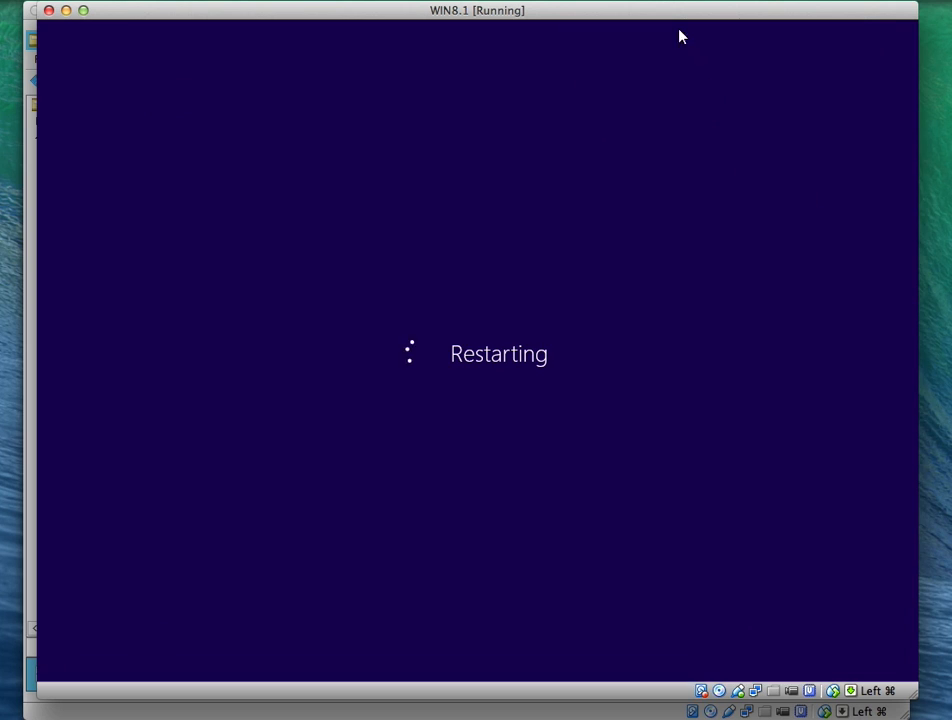
Enter the domain administrator password at sign-in, retrying after the rejected attempt
click(668, 2)
click(672, 44)
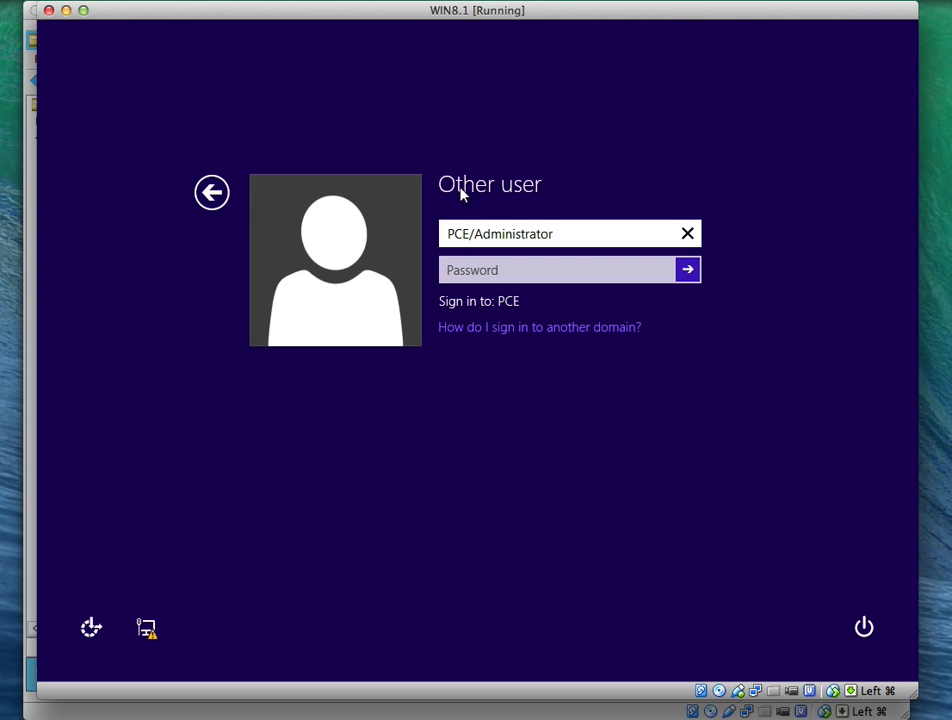
click(537, 232)
click(531, 272)
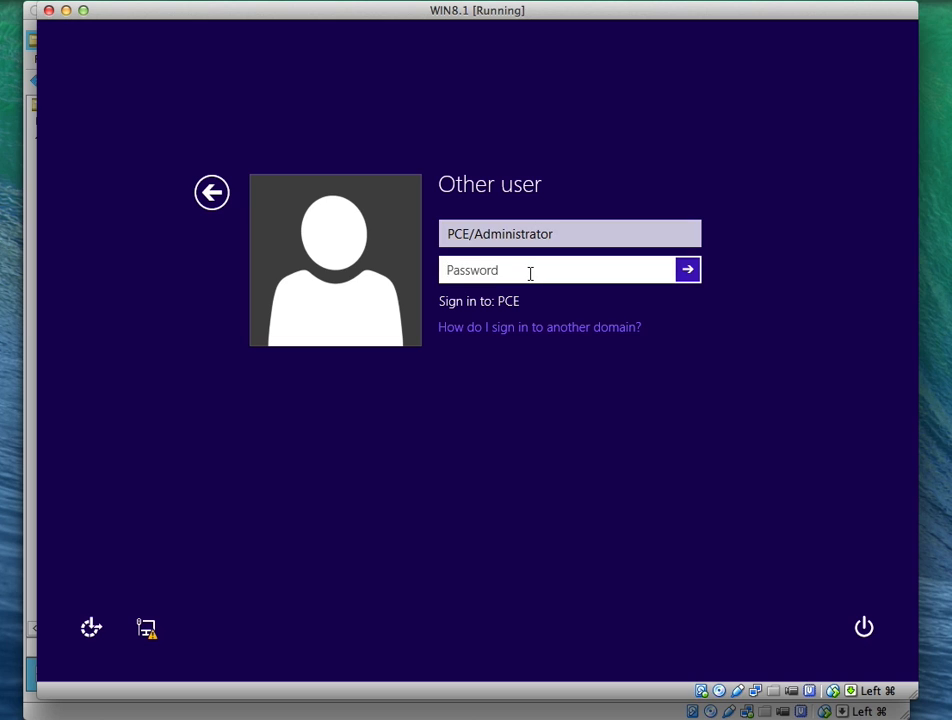
text(•••••••)
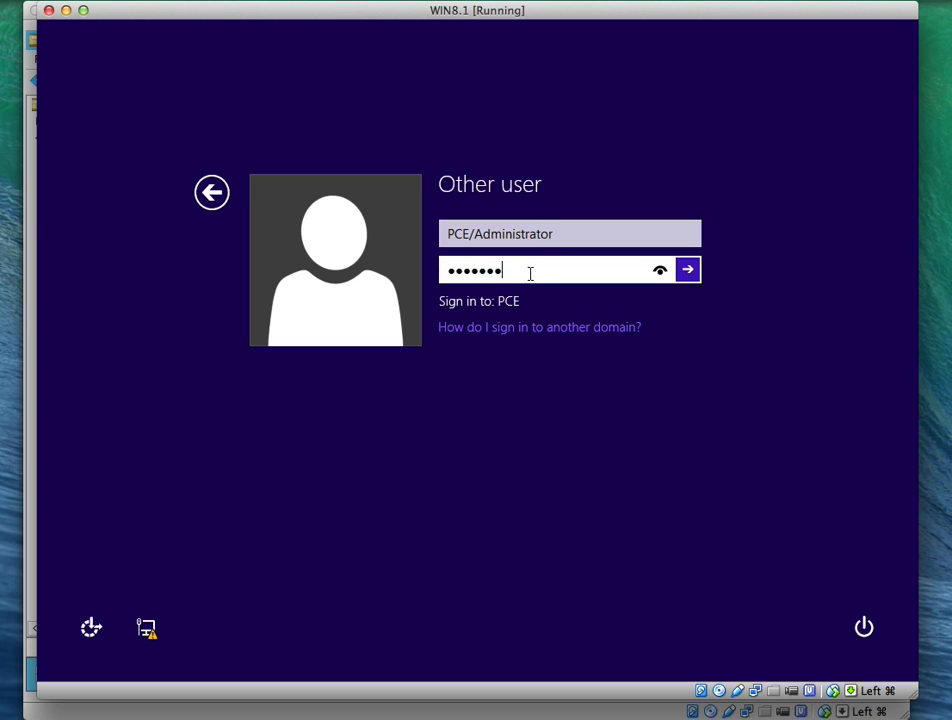
key(Return)
click(512, 268)
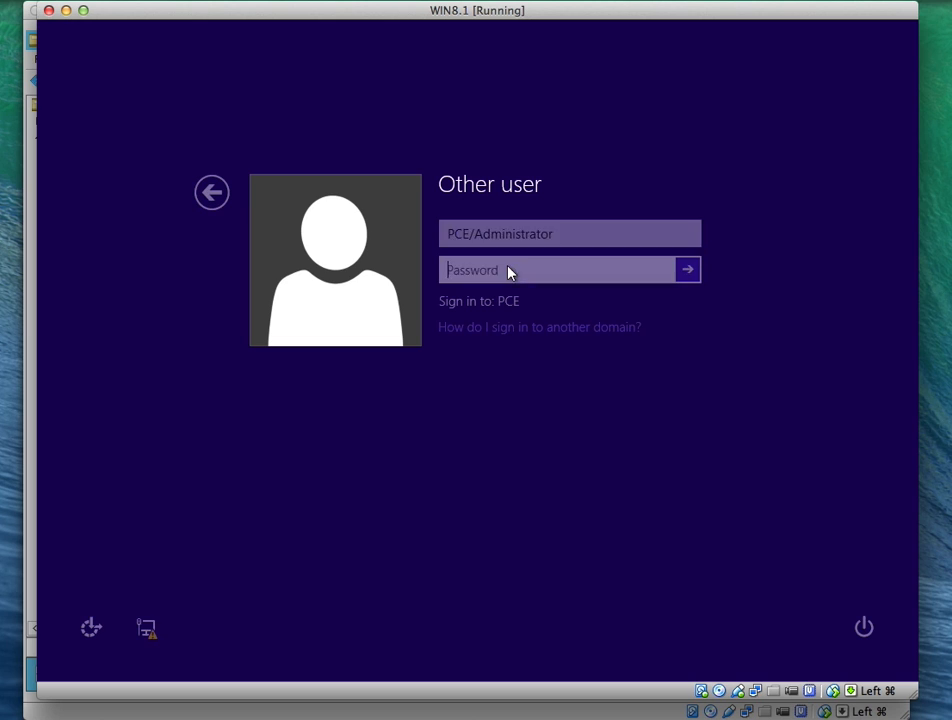
text(••)
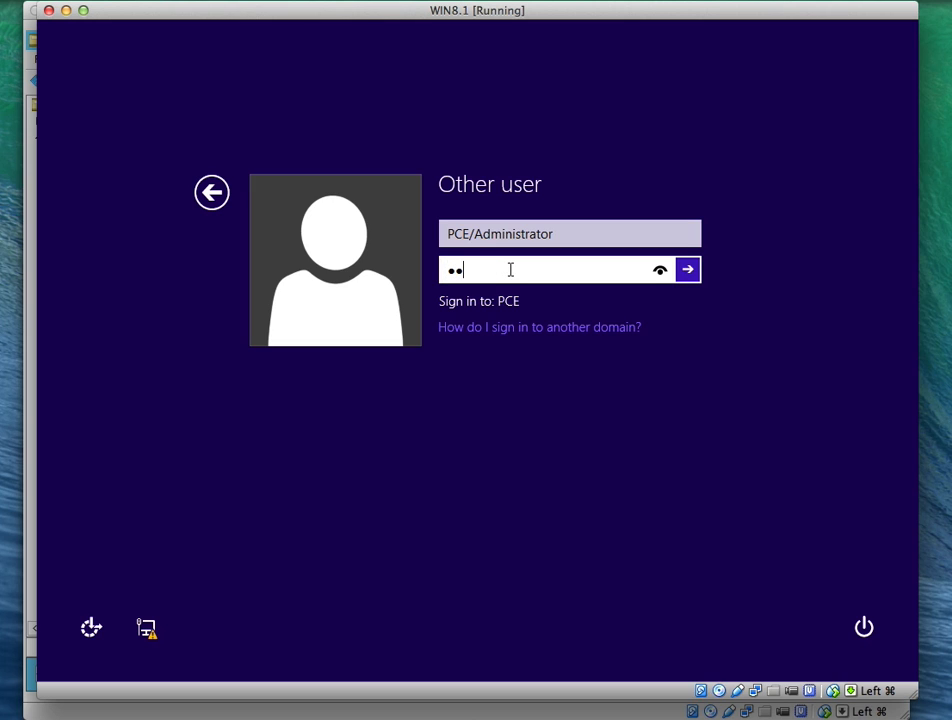
text(••••)
key(Return)
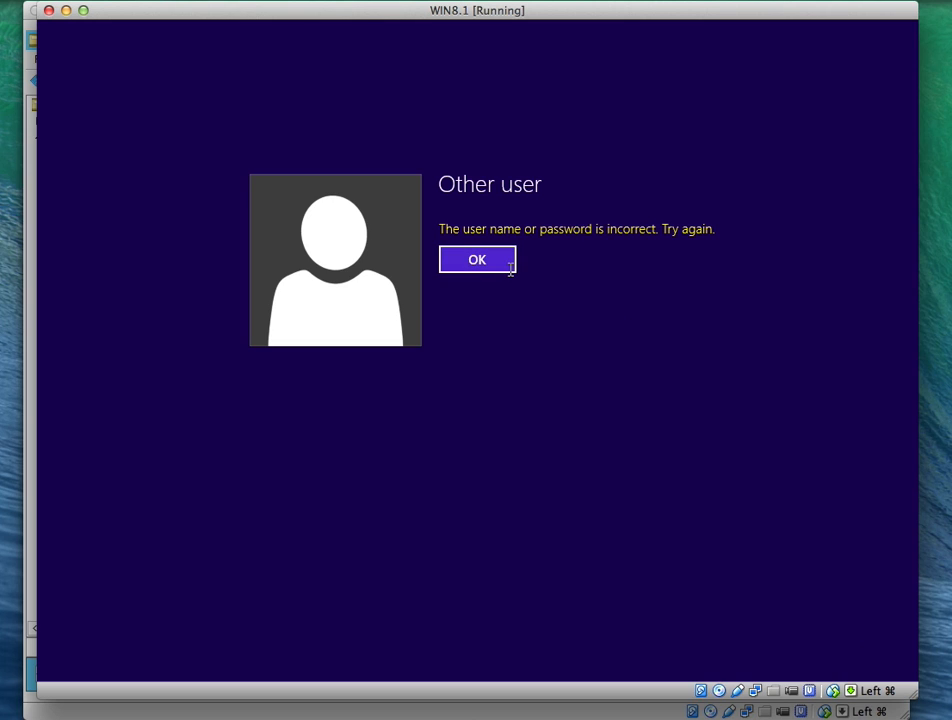
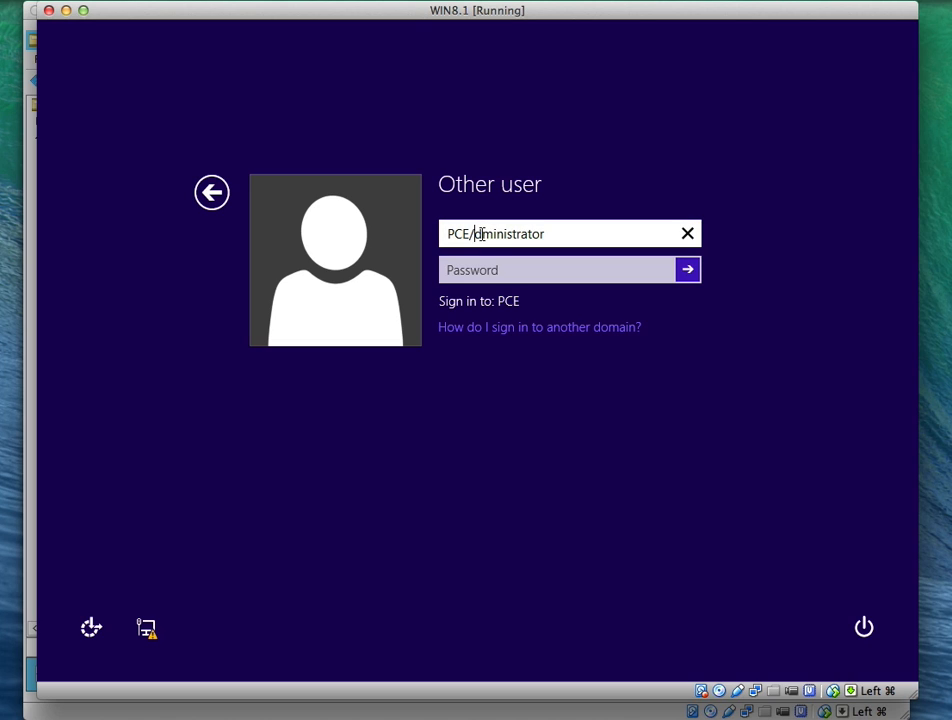
Try signing in with the administrator password and dismiss the incorrect-password error
text(a)
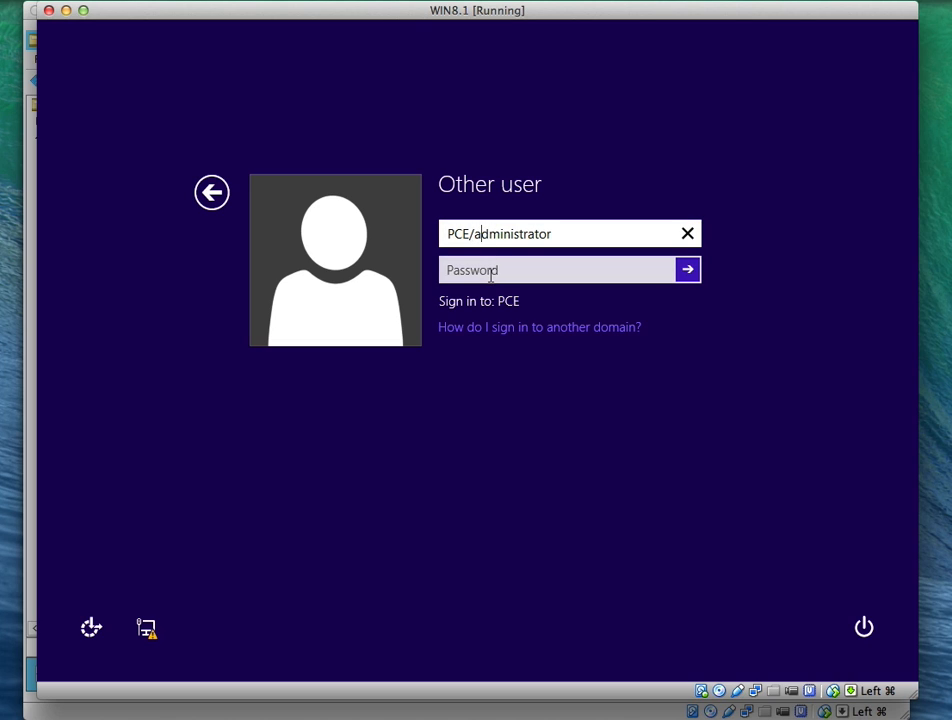
click(490, 273)
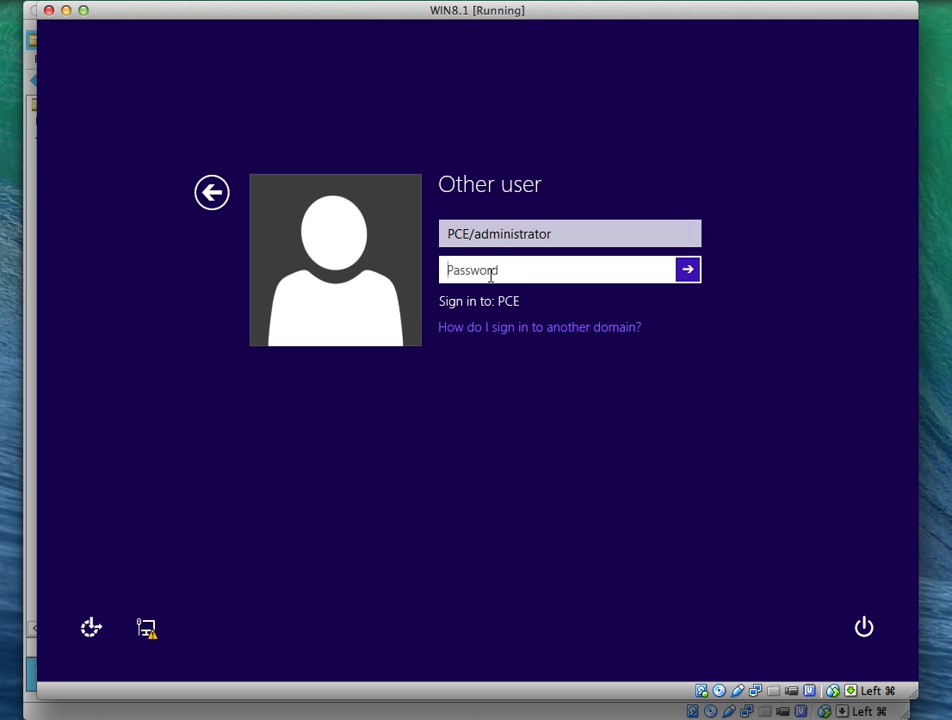
text(•••••••)
key(Return)
click(477, 265)
Correct the user name to PCE\administrator and sign in with the password
click(472, 236)
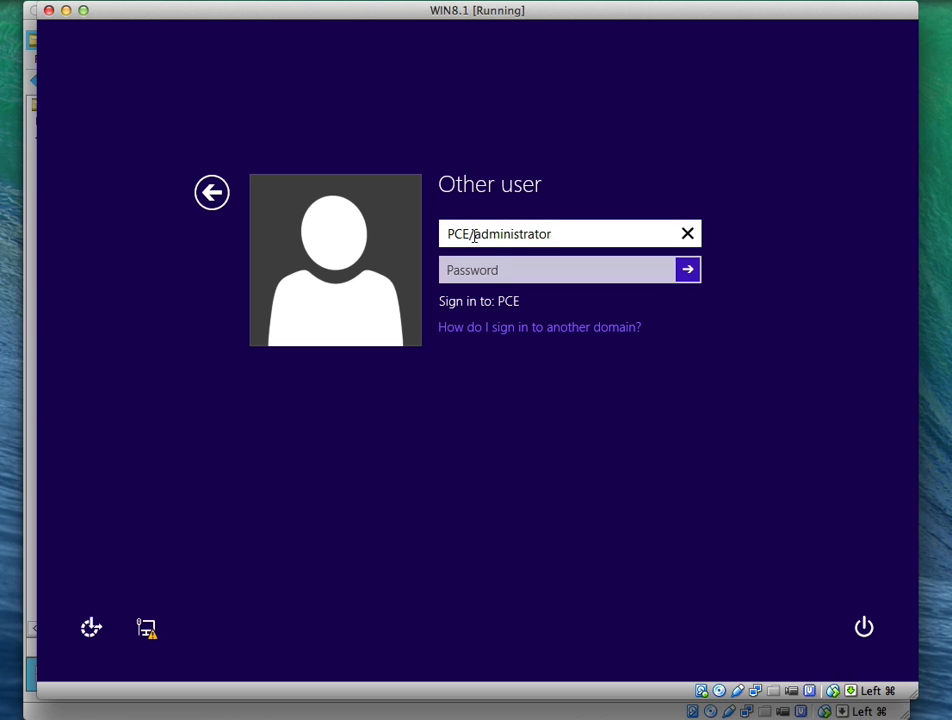
text(.local)
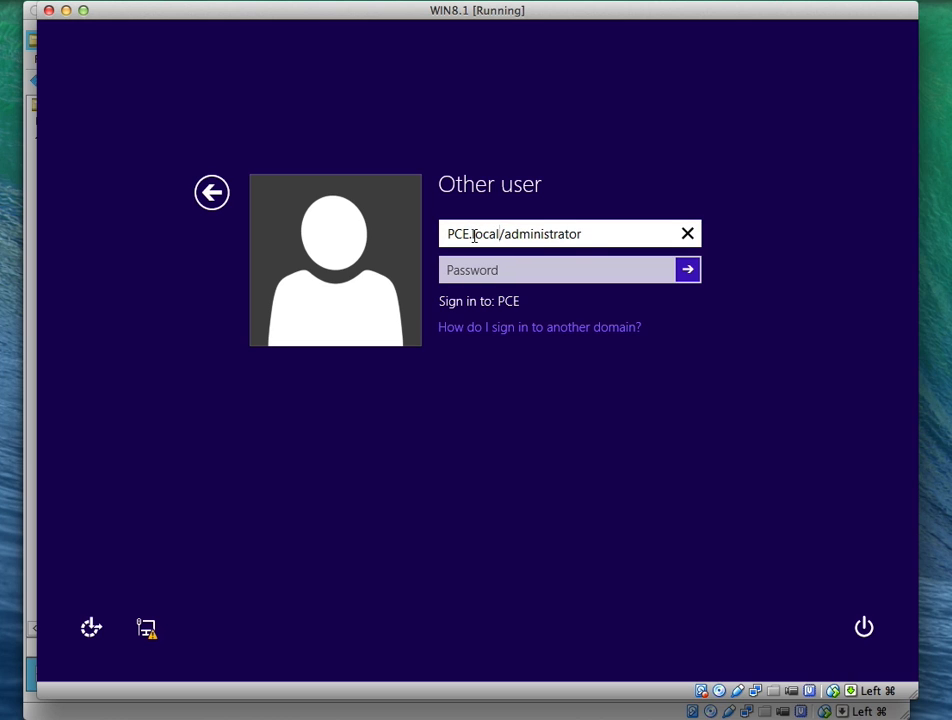
key(Delete)
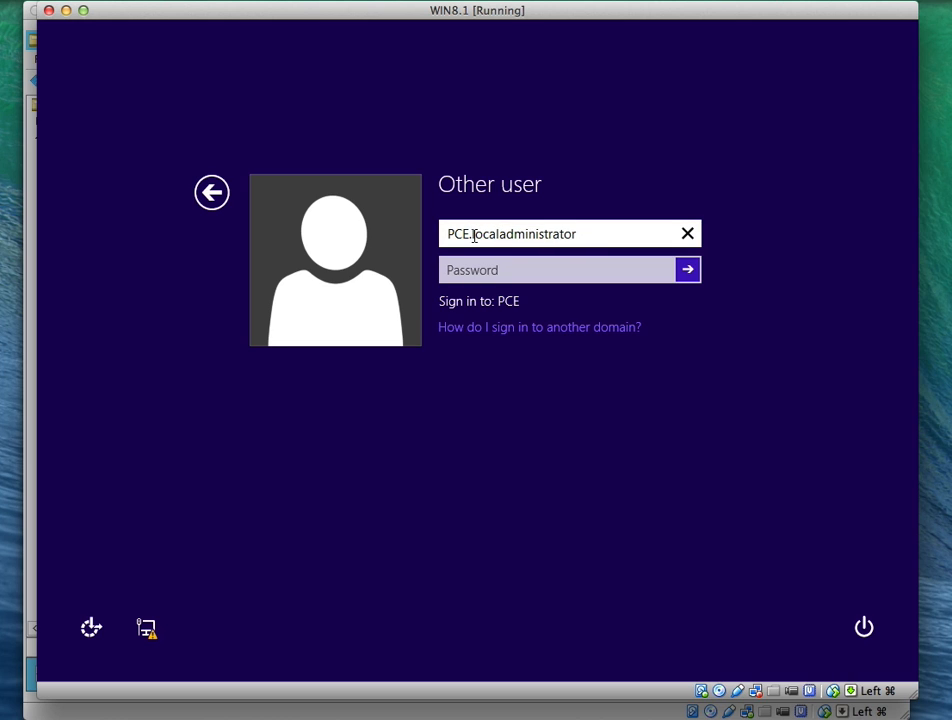
text(\)
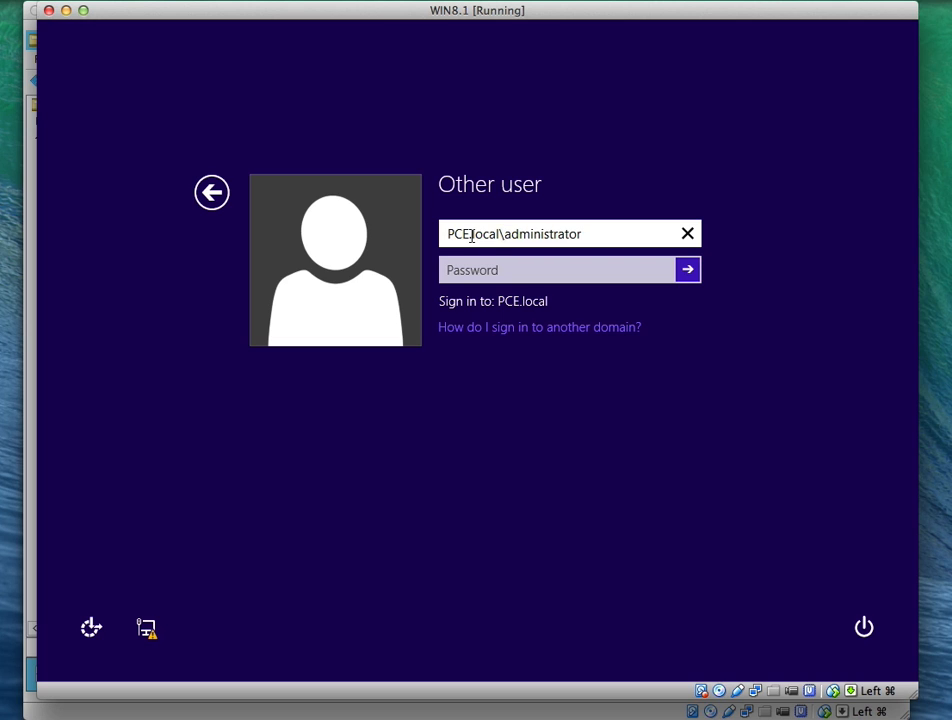
key(BackSpace)
key(BackSpace)
key(BackSpace)
key(BackSpace)
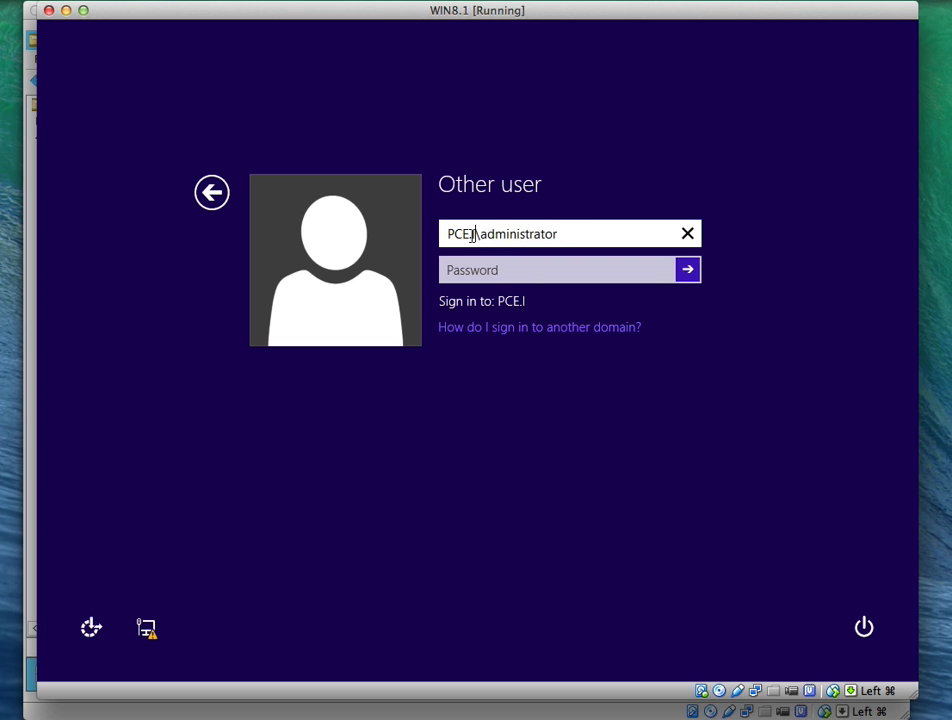
key(BackSpace)
key(BackSpace)
click(468, 268)
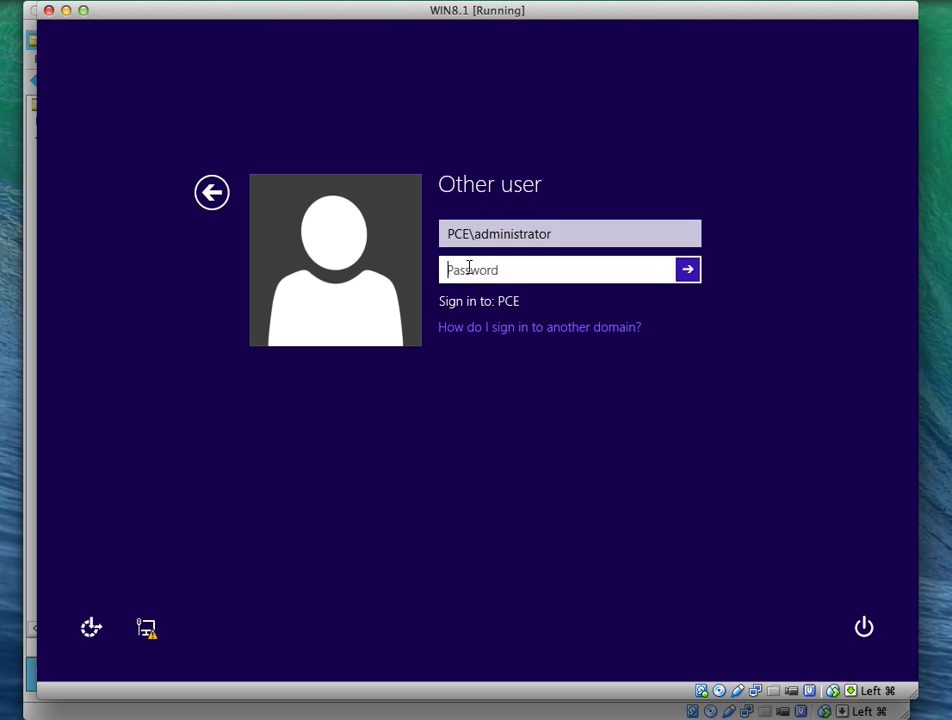
text(*******)
key(Return)
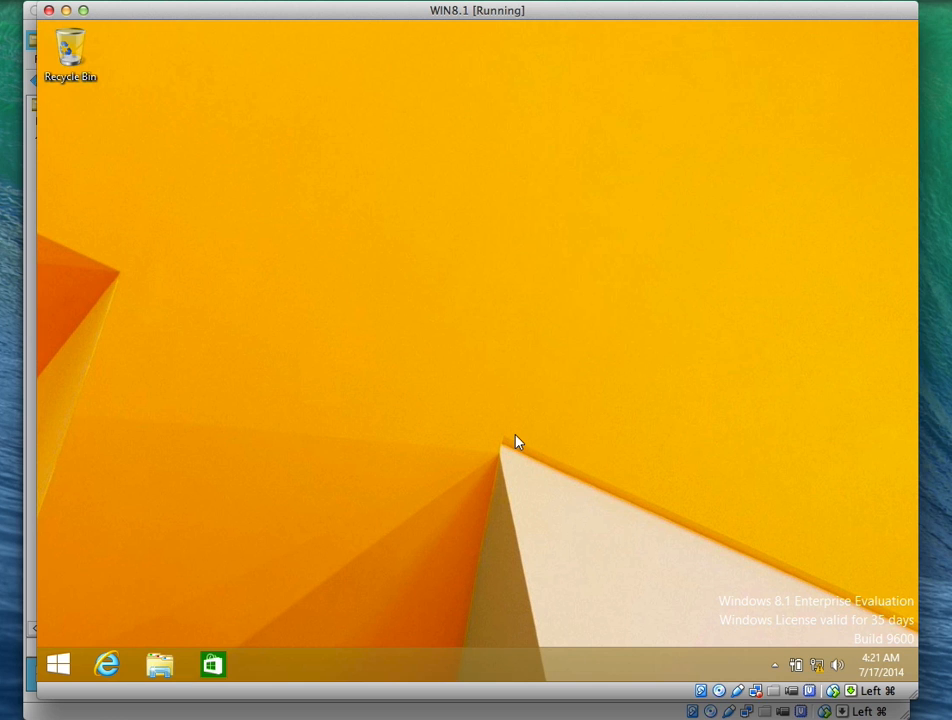
On Main Server, start the Delegation of Control Wizard for Branch Office 1
click(542, 710)
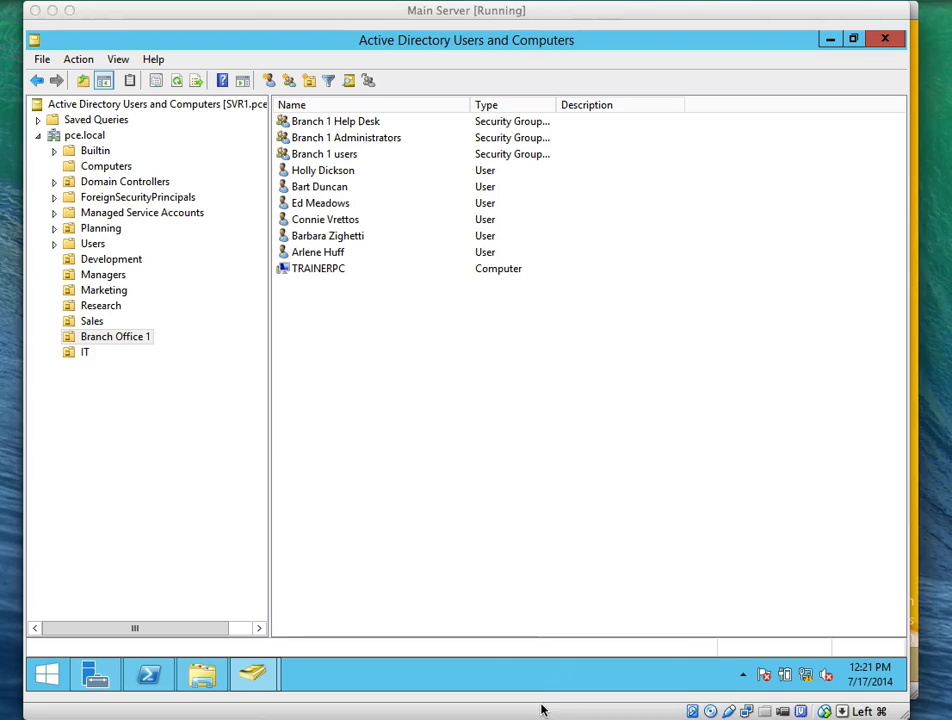
click(112, 341)
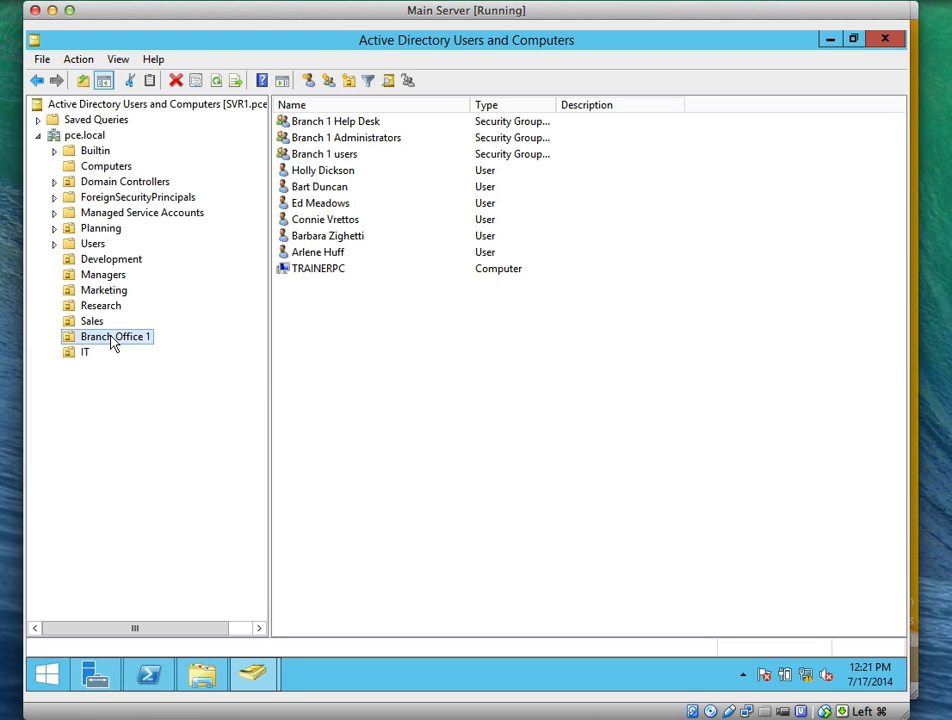
right_click(112, 343)
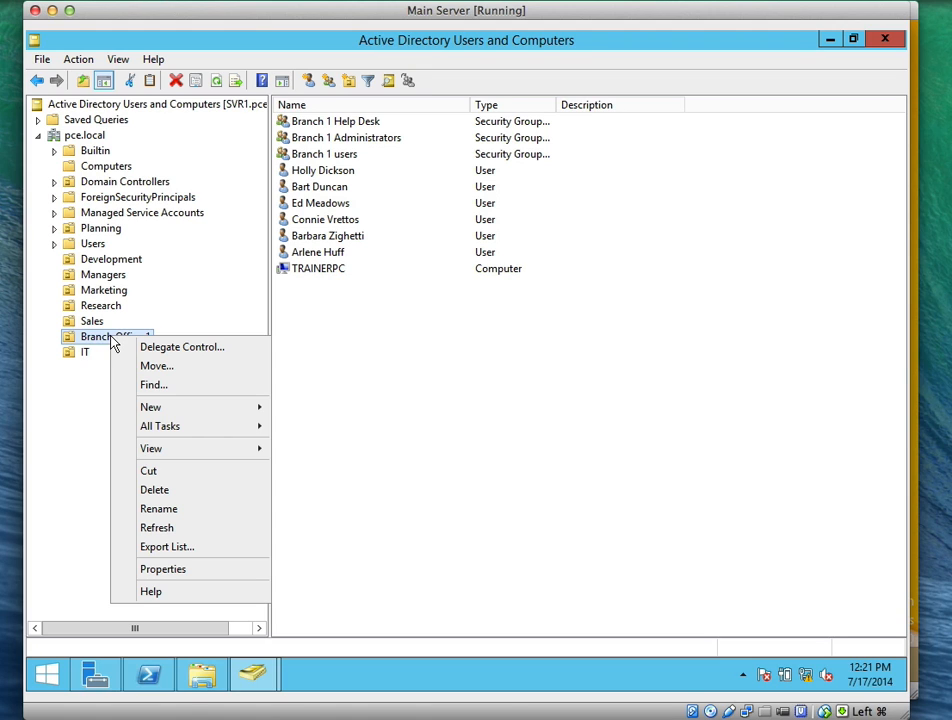
click(138, 347)
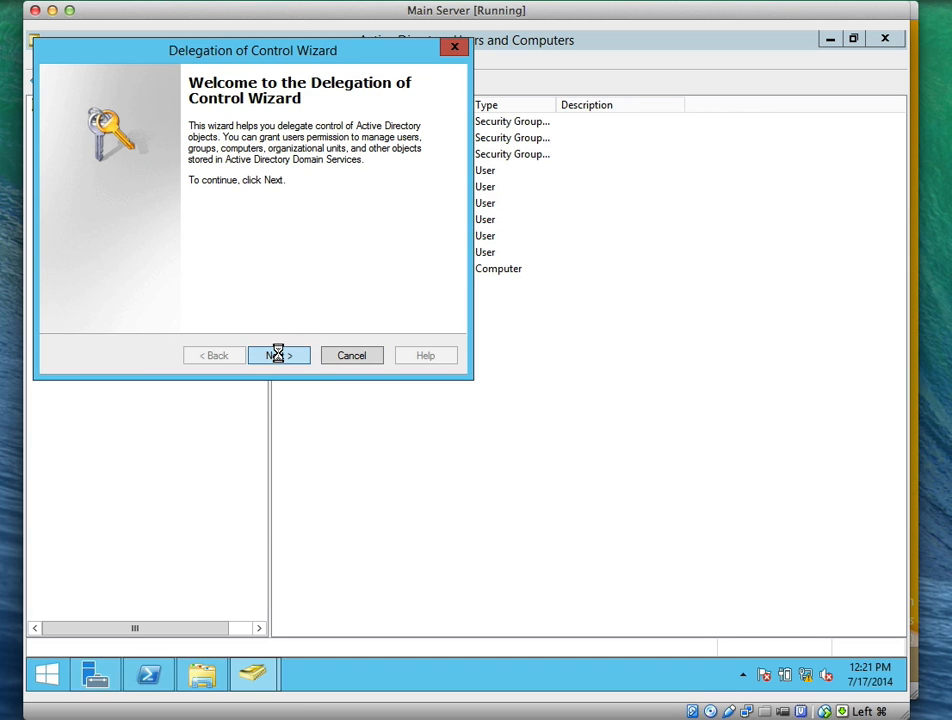
click(279, 357)
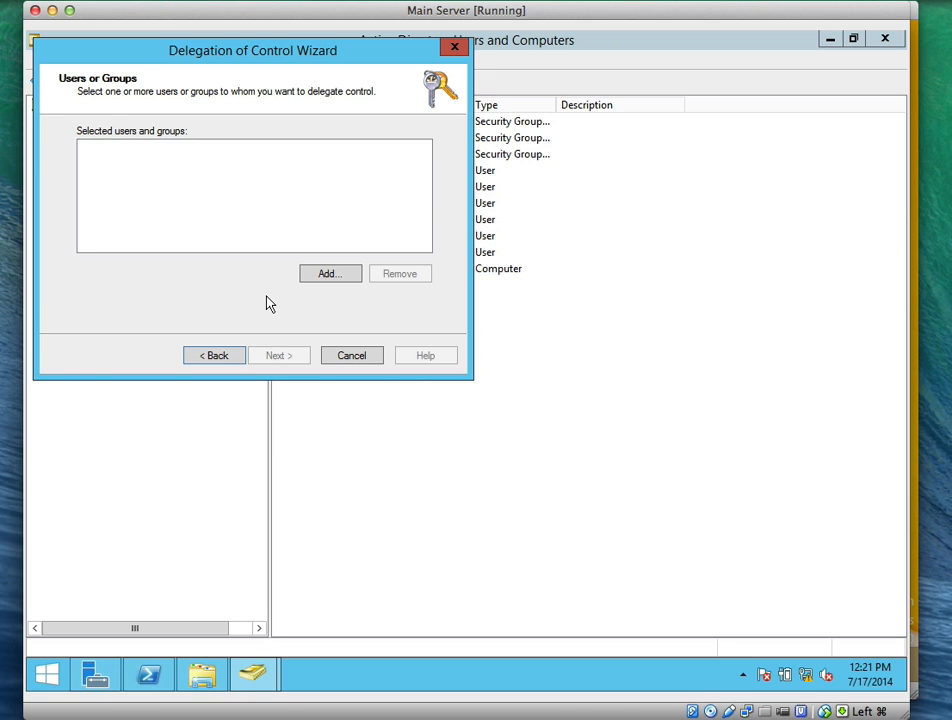
Add the Branch 1 Administrators group as the delegate and continue to the tasks page
click(315, 278)
text(B)
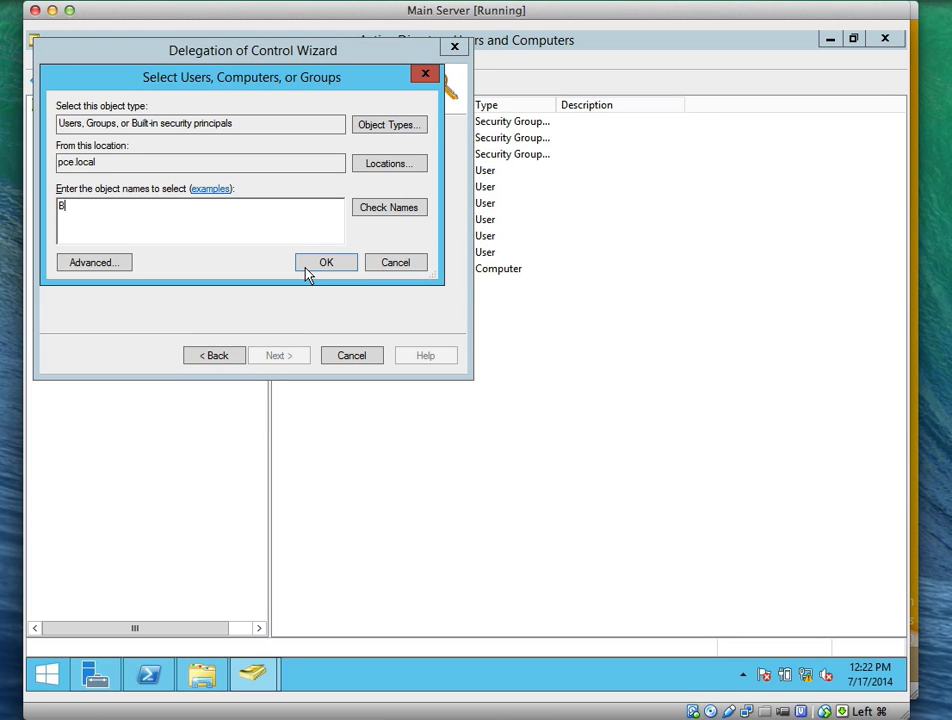
text(ranch)
click(373, 212)
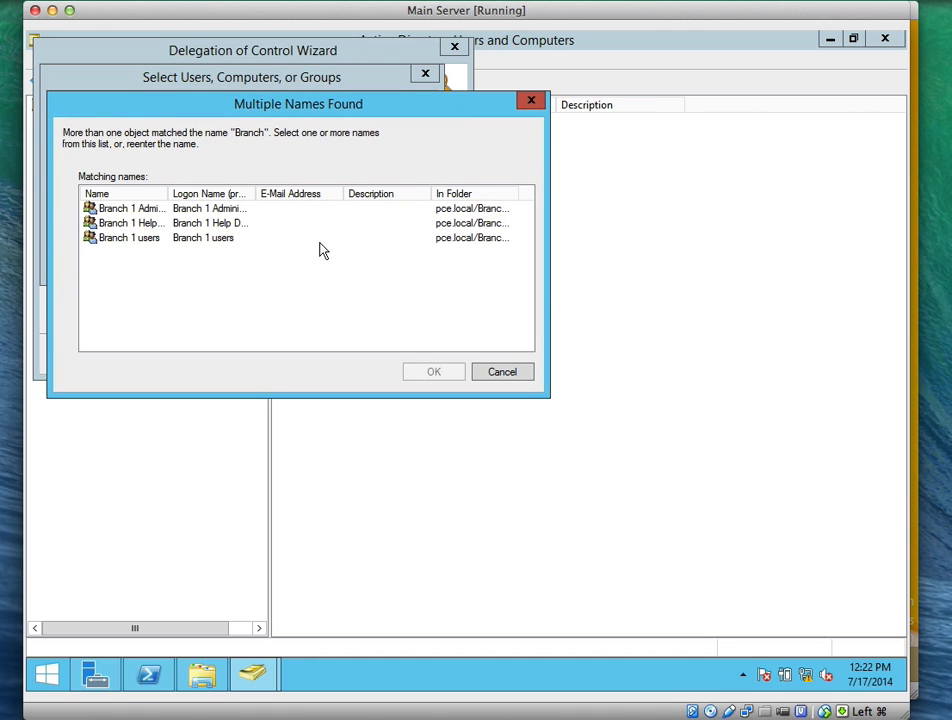
drag(167, 190, 234, 189)
drag(323, 189, 375, 192)
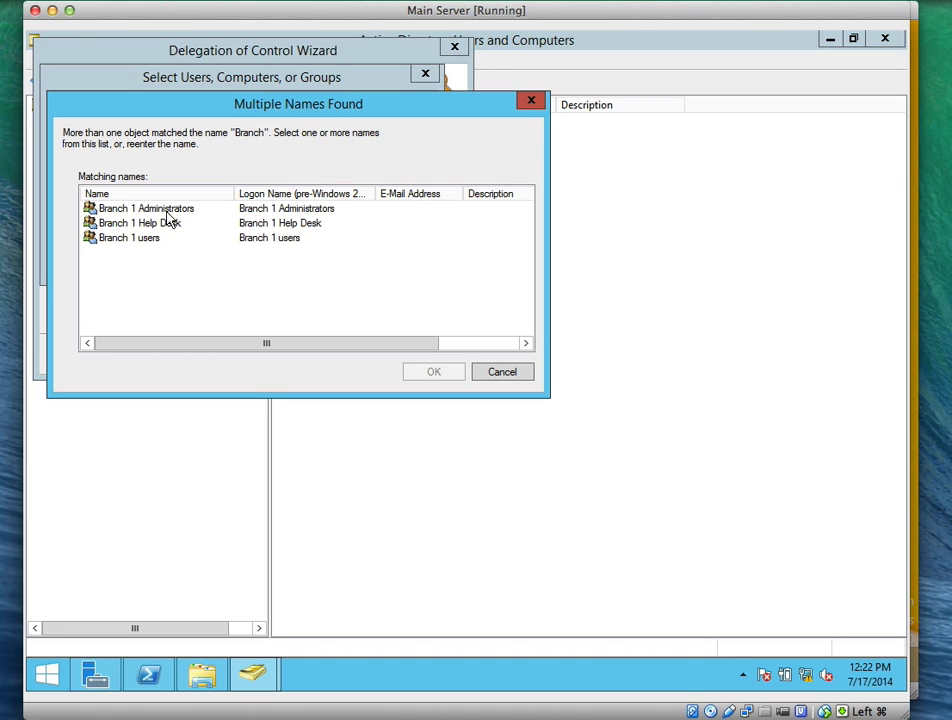
click(166, 212)
click(408, 371)
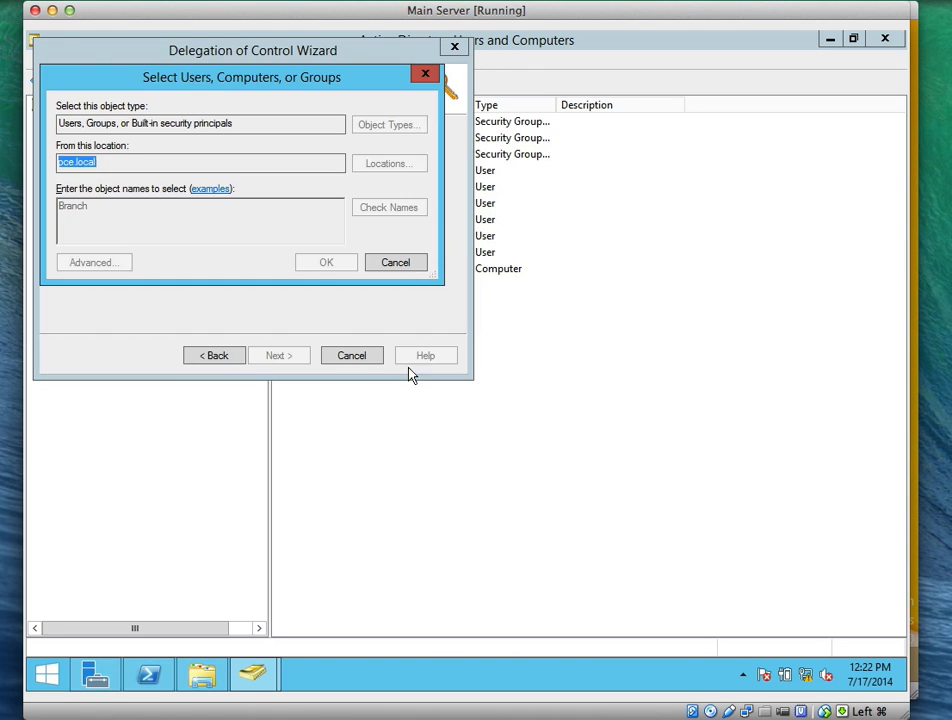
click(315, 268)
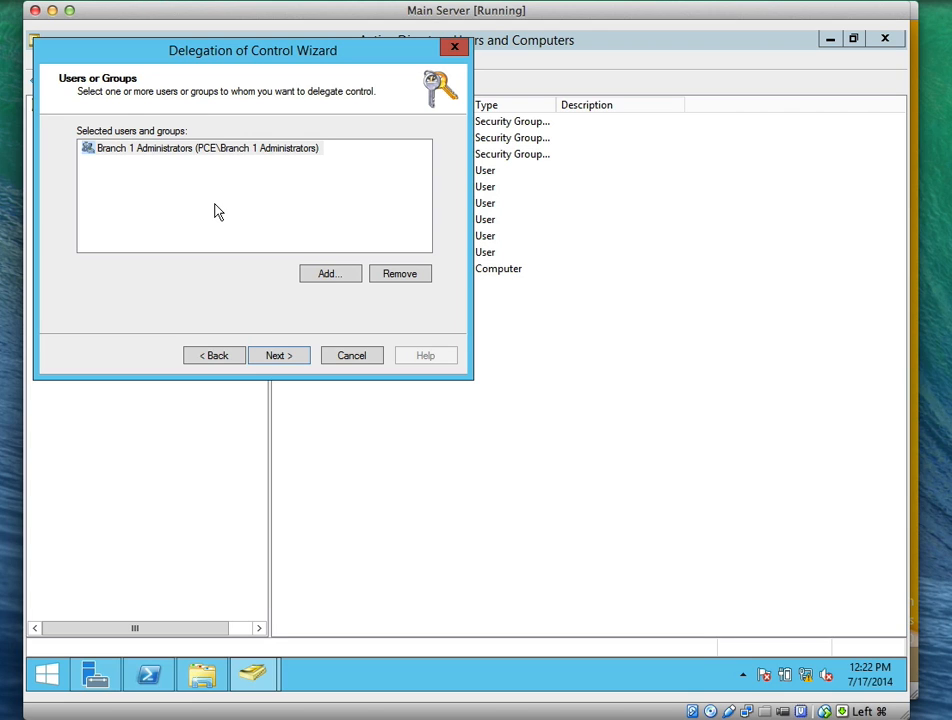
click(280, 356)
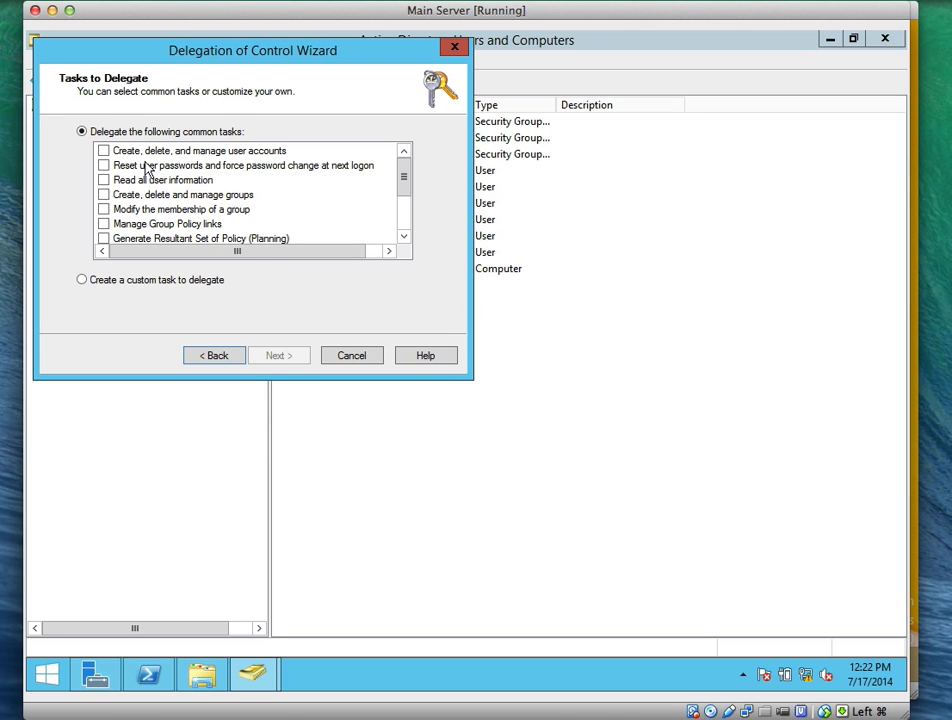
Tick the six common tasks, from managing user accounts to Group Policy links, then toggle custom and back
click(104, 152)
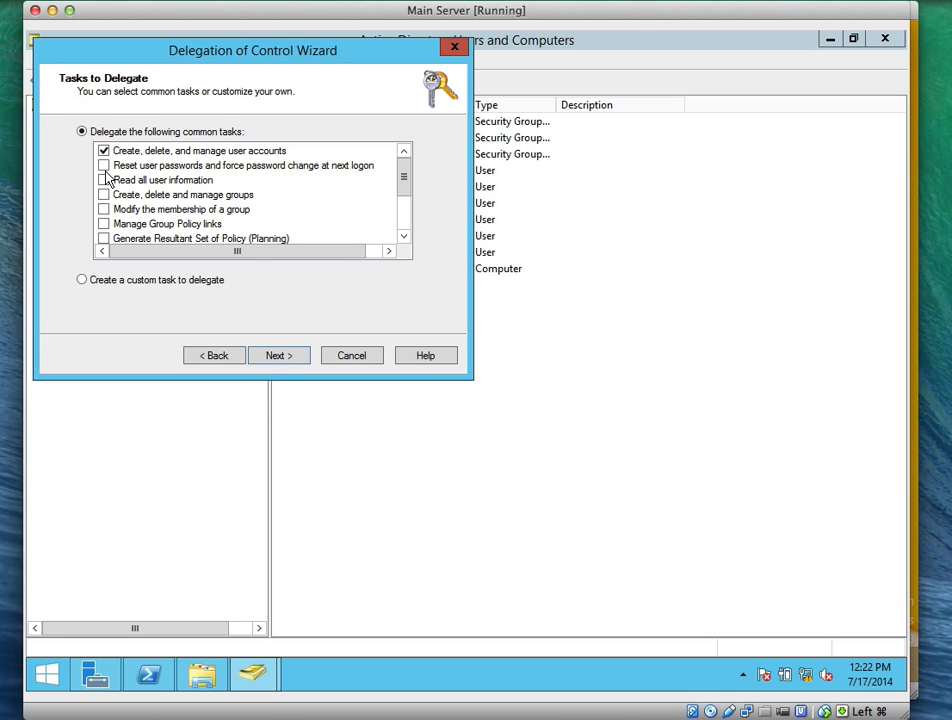
click(104, 166)
click(104, 180)
click(104, 195)
click(104, 210)
click(104, 224)
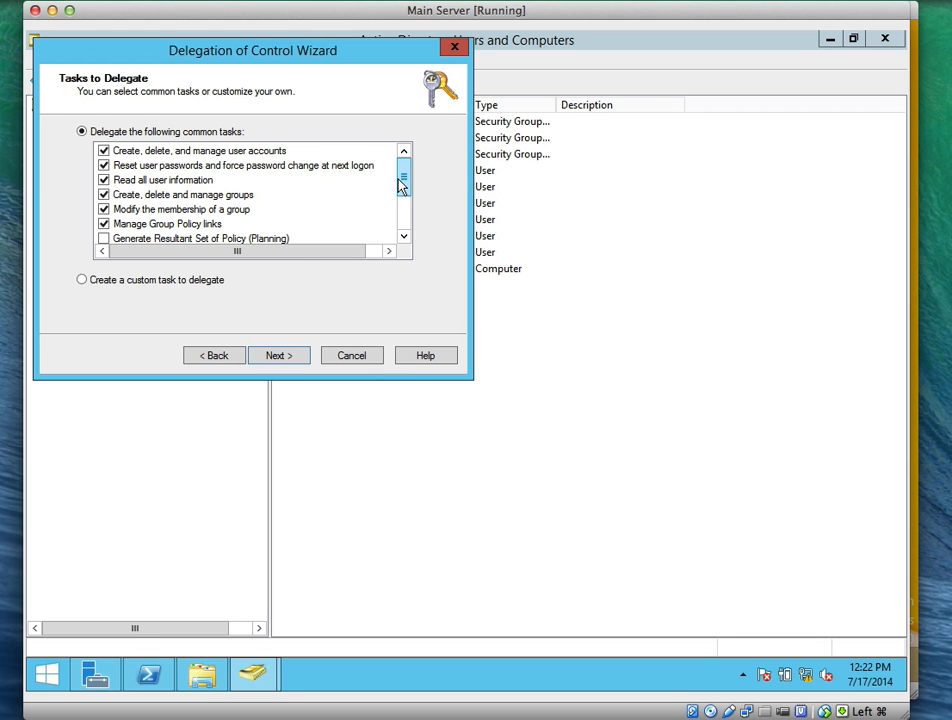
drag(400, 183, 400, 218)
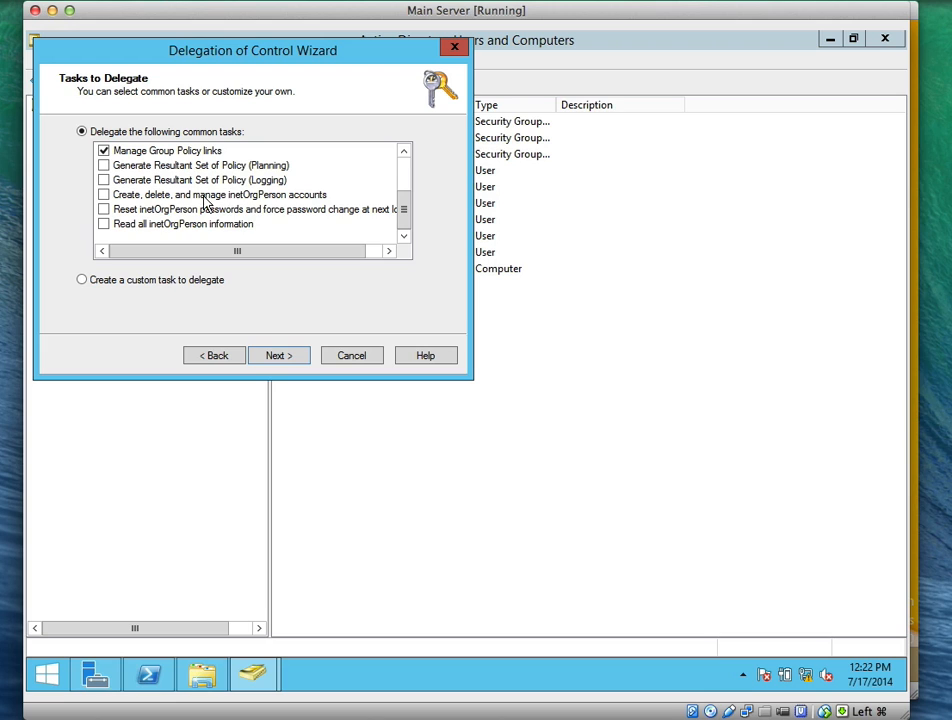
click(84, 282)
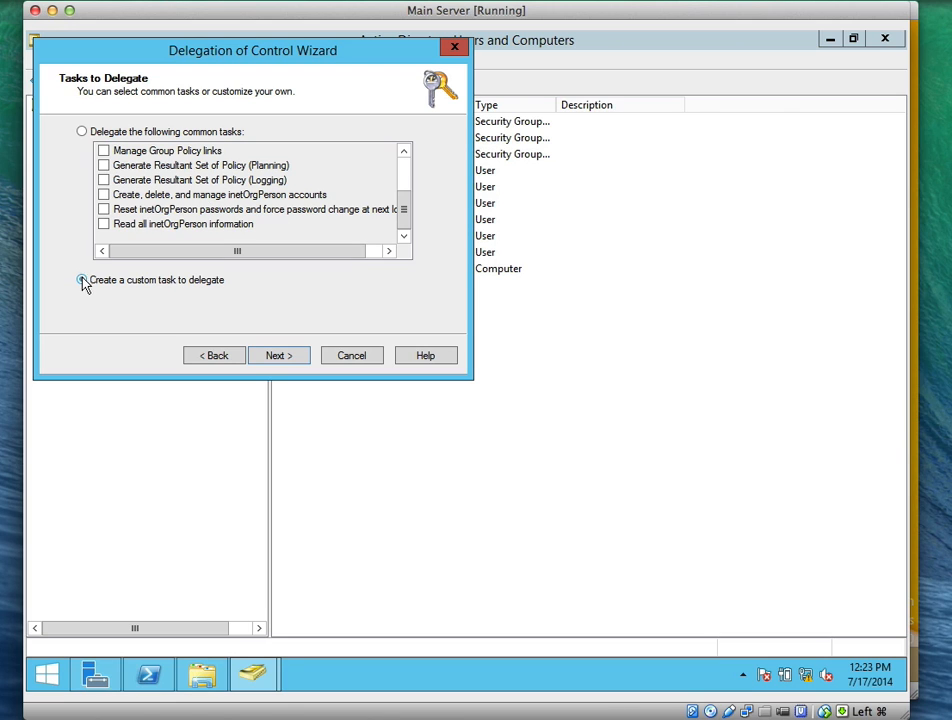
click(84, 132)
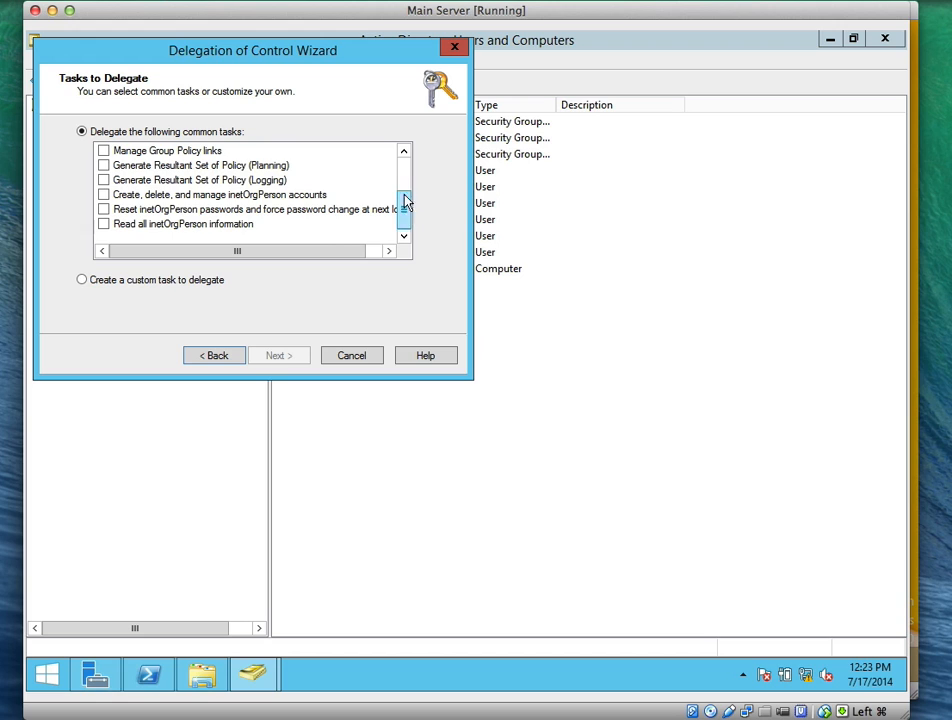
drag(404, 205, 405, 172)
Re-tick all six common tasks and complete the delegation
click(120, 152)
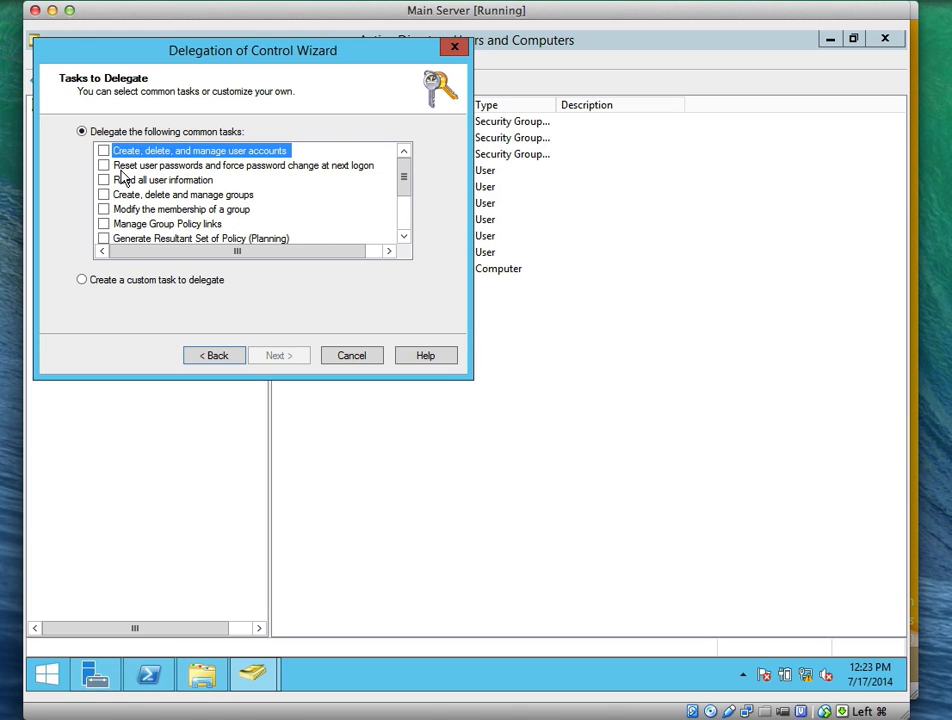
click(104, 151)
click(104, 165)
click(104, 180)
click(104, 194)
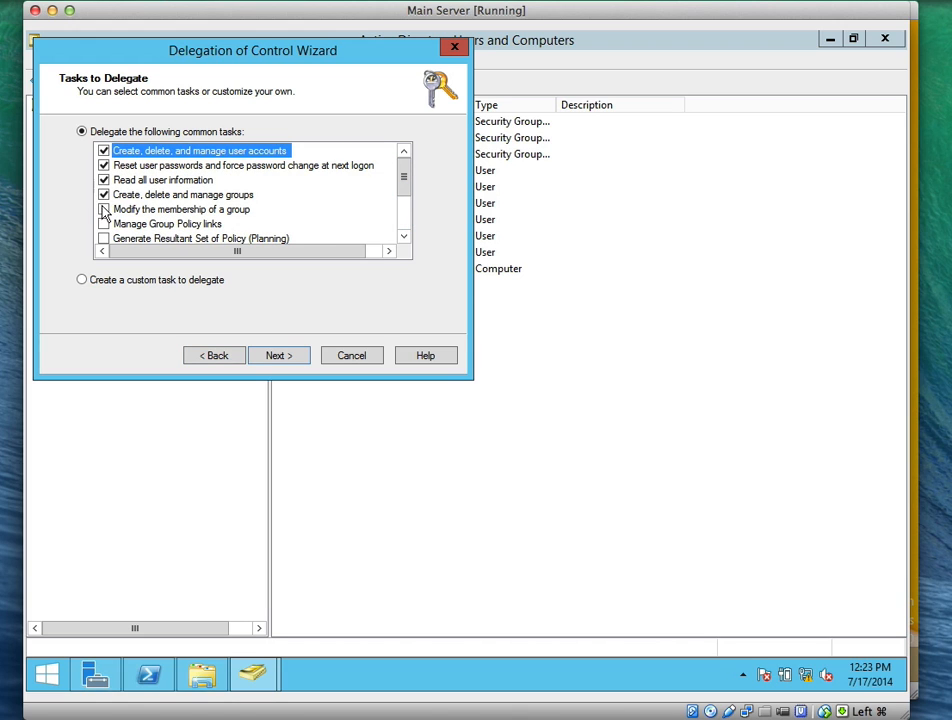
click(104, 209)
click(104, 224)
click(281, 357)
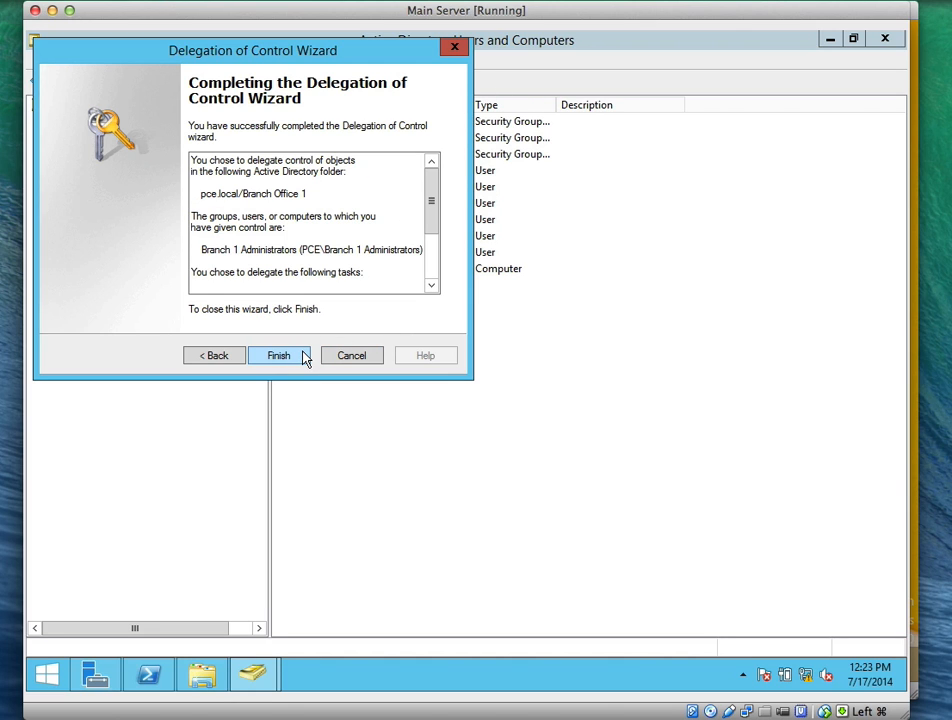
click(279, 355)
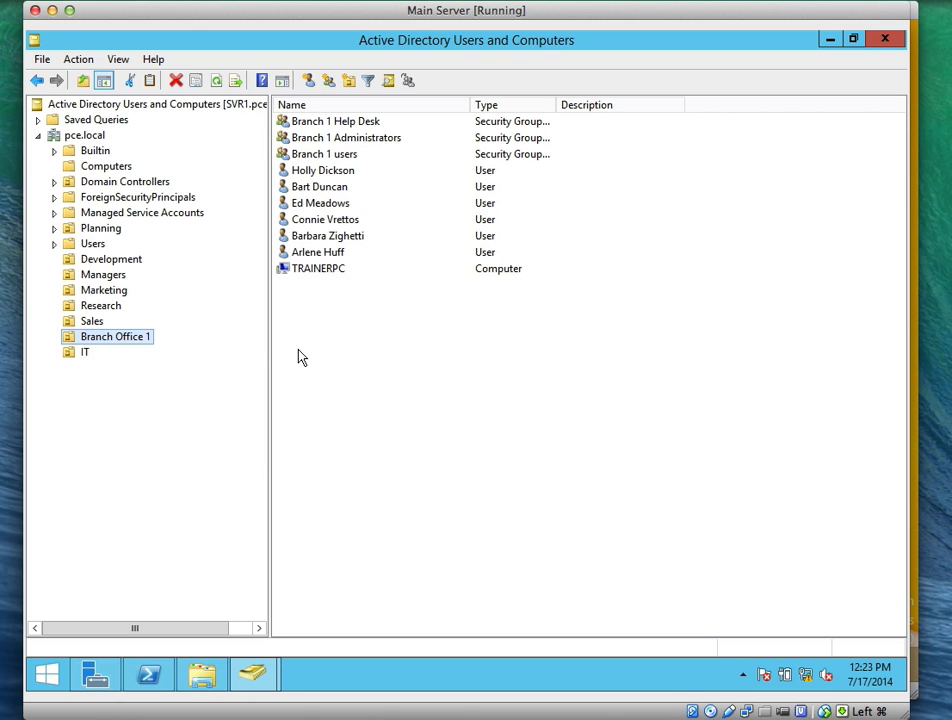
Reopen the wizard on Branch Office 1 with Branch 1 Administrators as the delegate
right_click(142, 343)
click(155, 348)
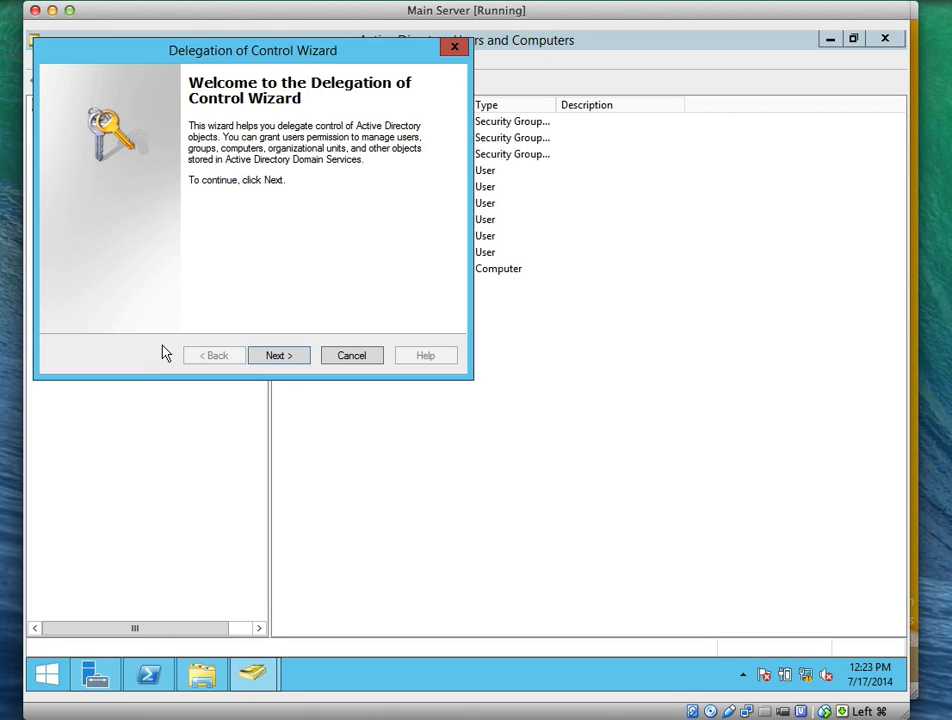
click(285, 359)
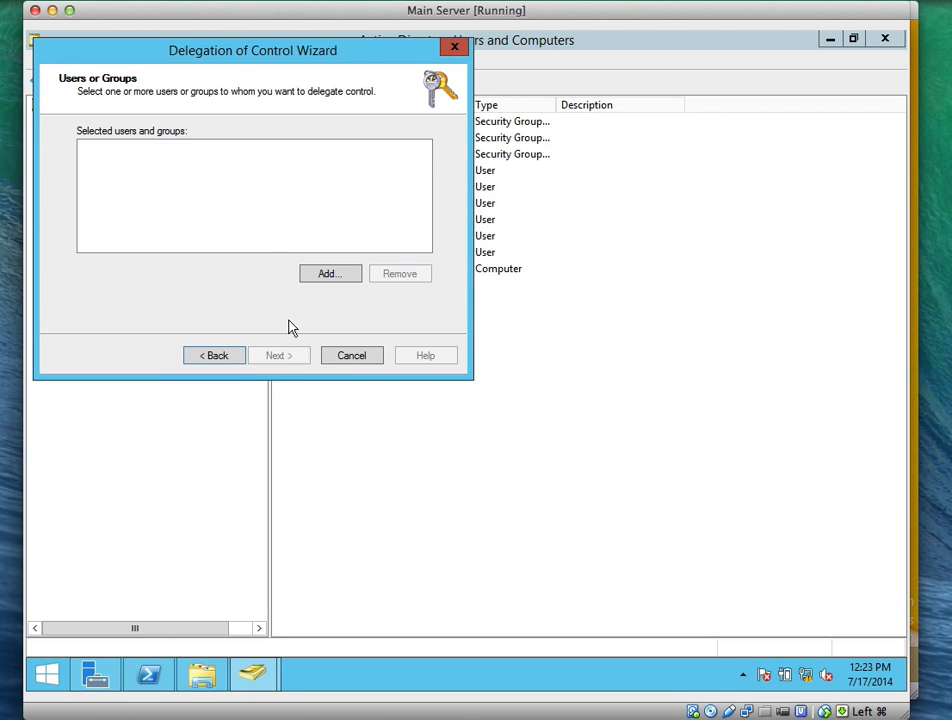
click(306, 270)
text(Br)
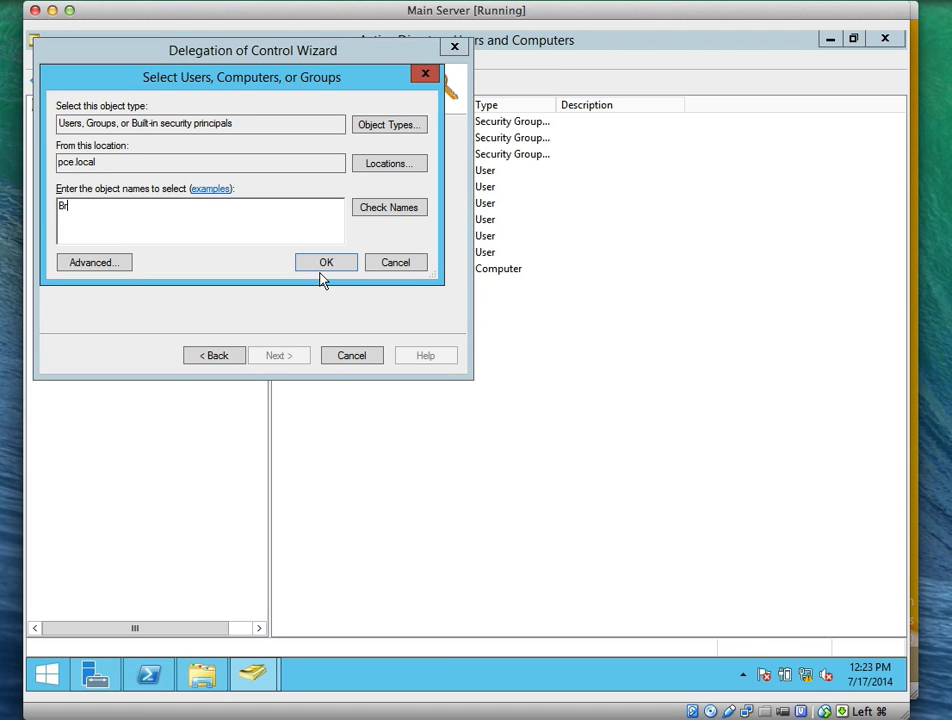
text(anch)
click(395, 216)
drag(168, 193, 266, 193)
click(147, 209)
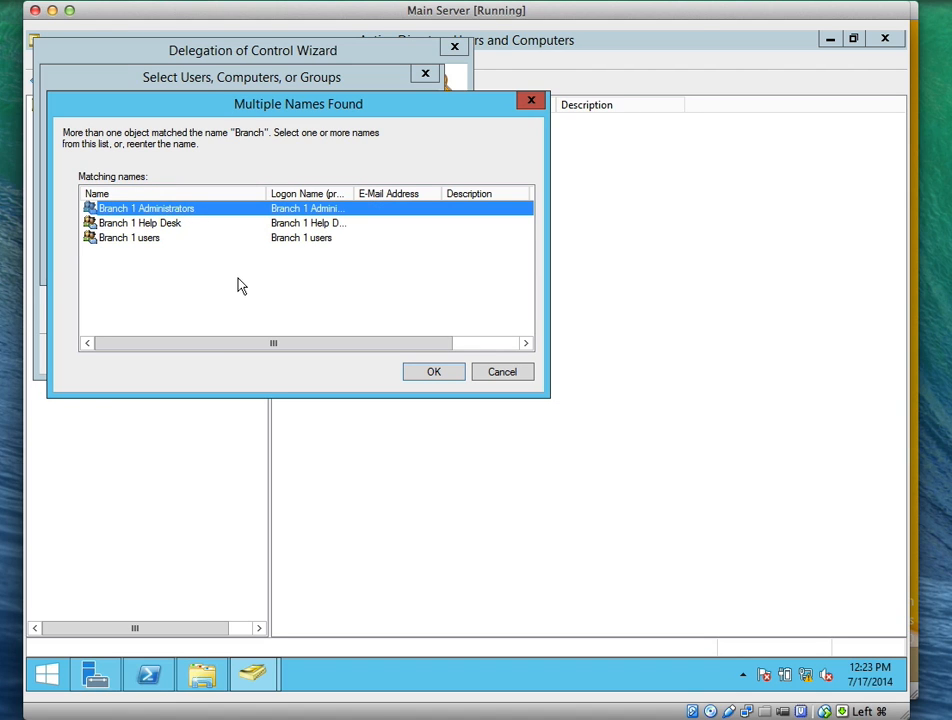
click(440, 374)
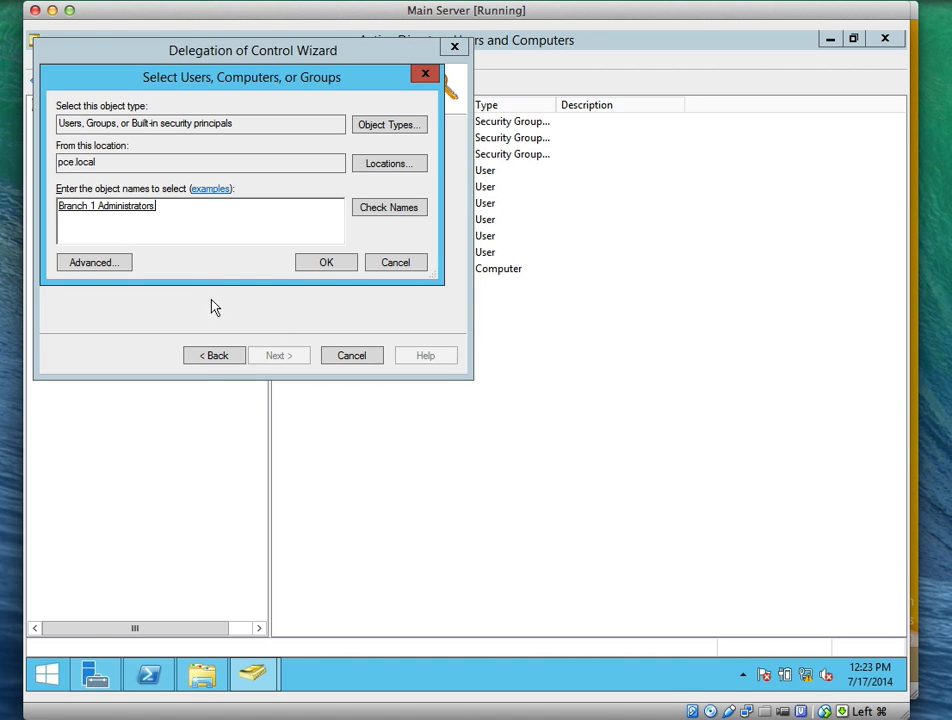
click(301, 266)
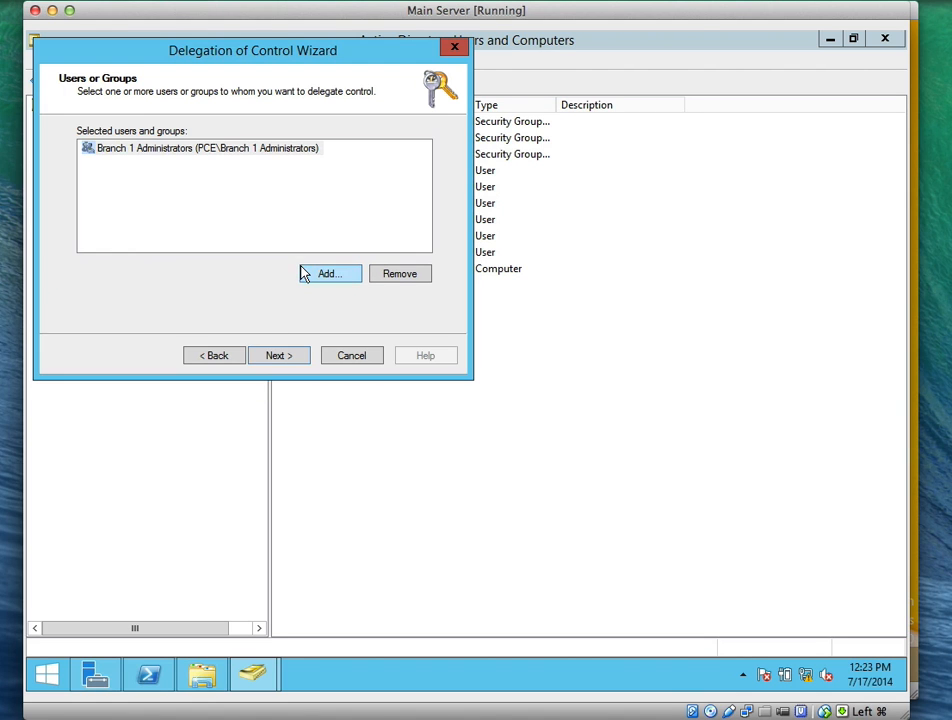
click(296, 357)
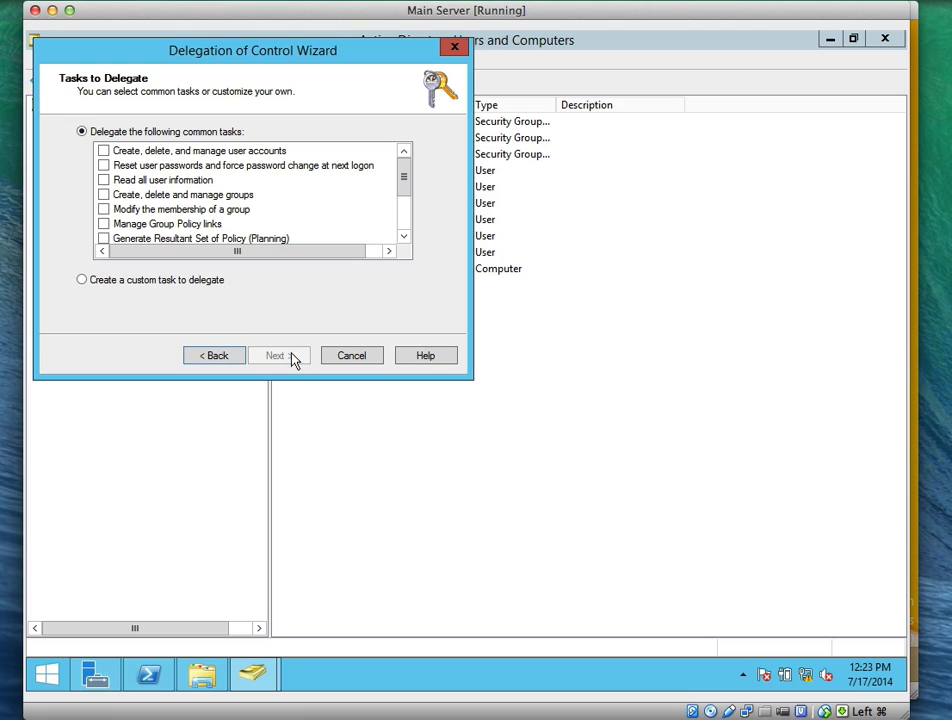
Choose a custom task scoped to only specific object types
click(95, 287)
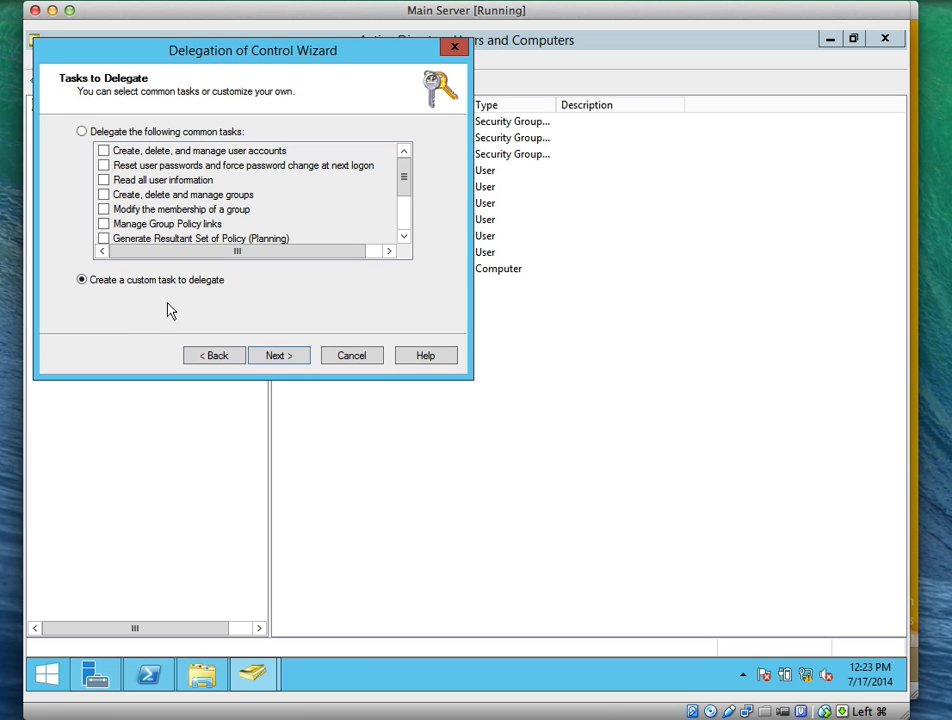
click(281, 358)
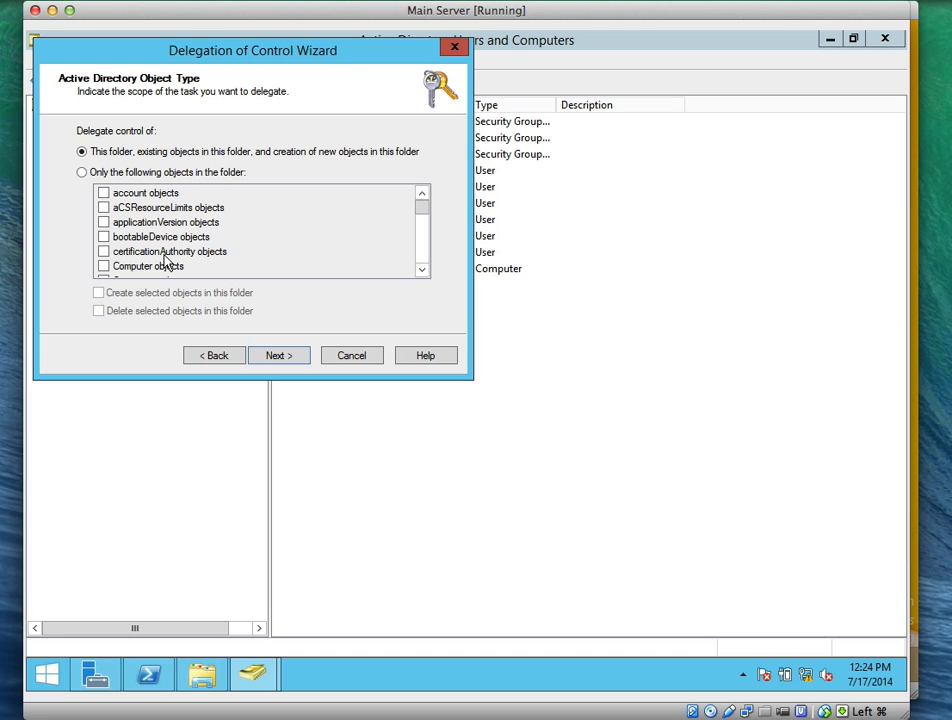
click(84, 174)
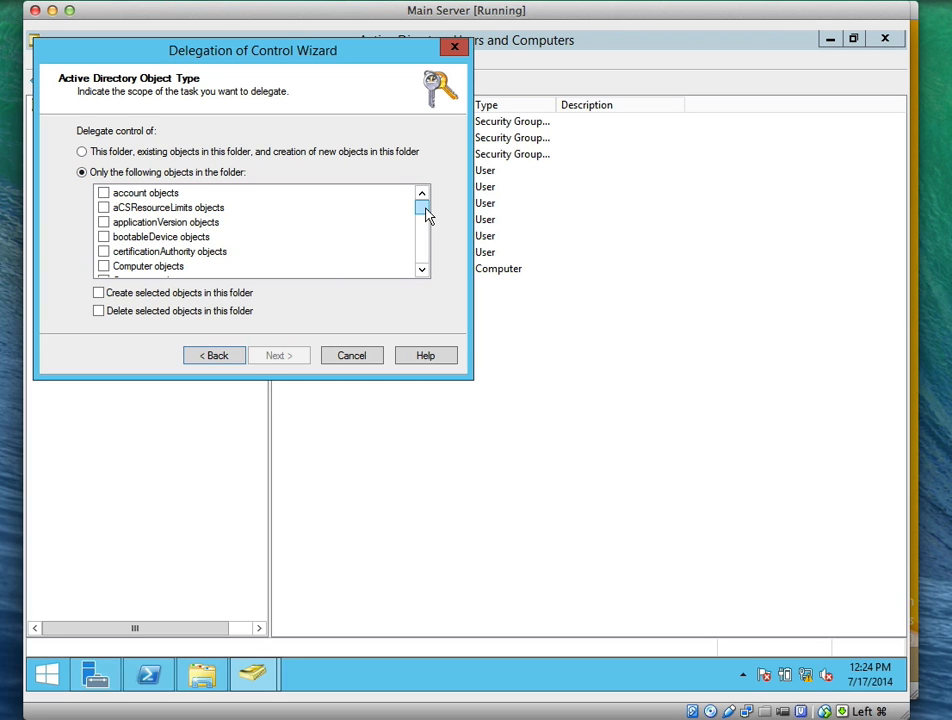
Restrict the delegation to Computer objects and continue to the permissions page
mouse_move(425, 215)
mouse_down()
mouse_move(426, 242)
mouse_move(425, 210)
mouse_up()
click(421, 270)
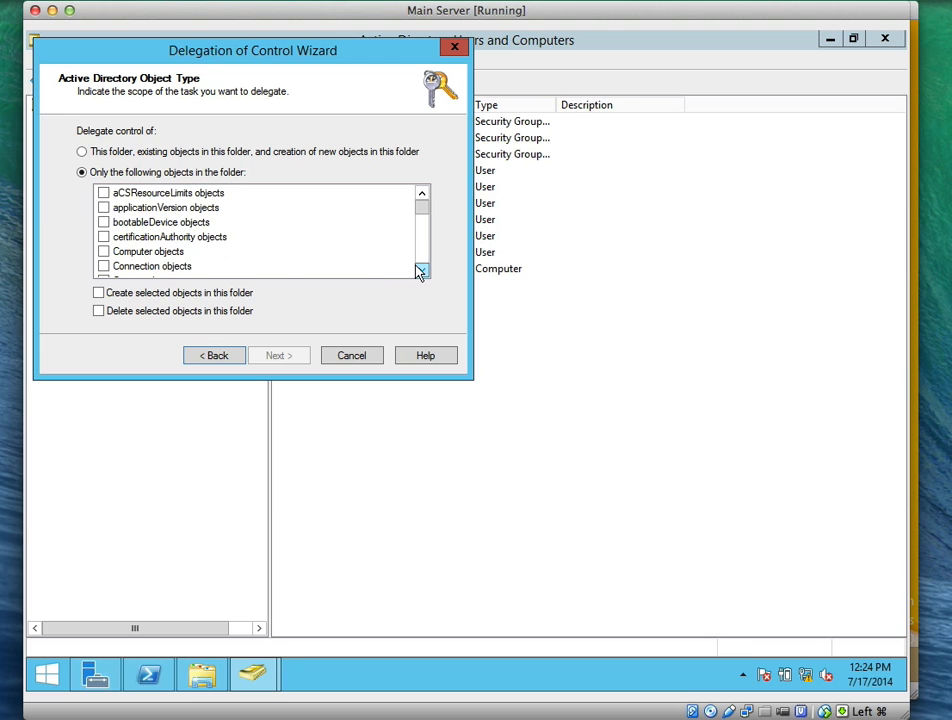
click(103, 252)
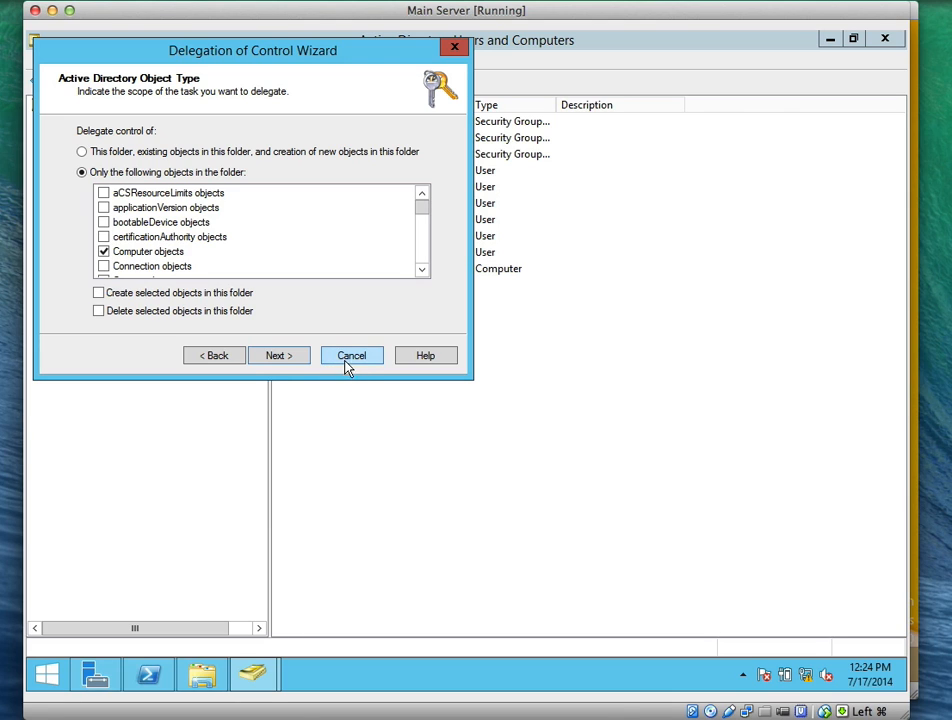
click(280, 358)
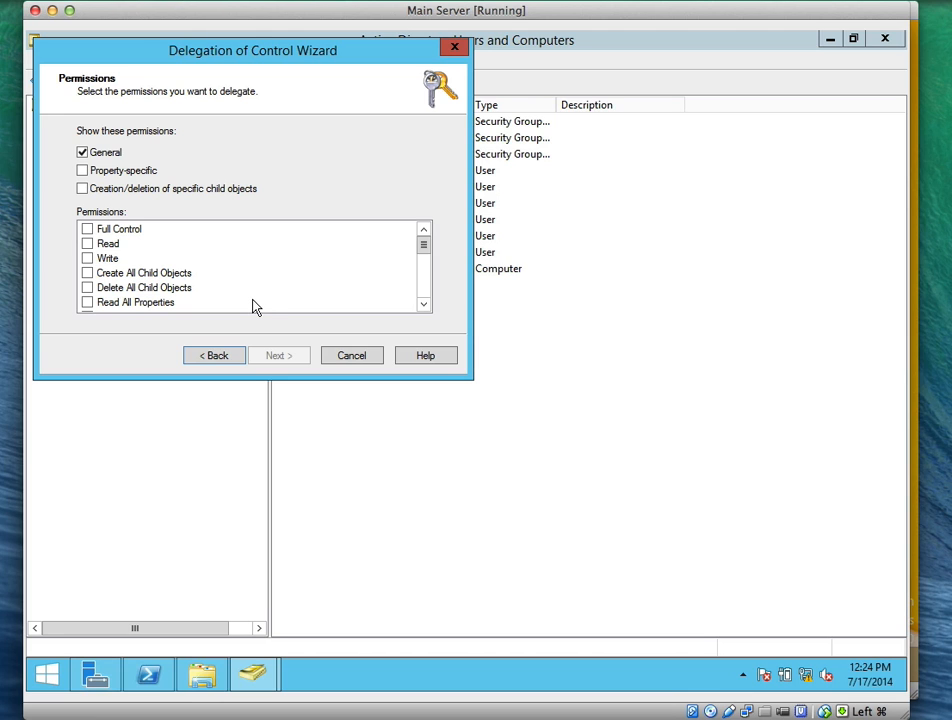
Allow creating and deleting computer objects in the folder, grant Full Control, and finish
click(205, 357)
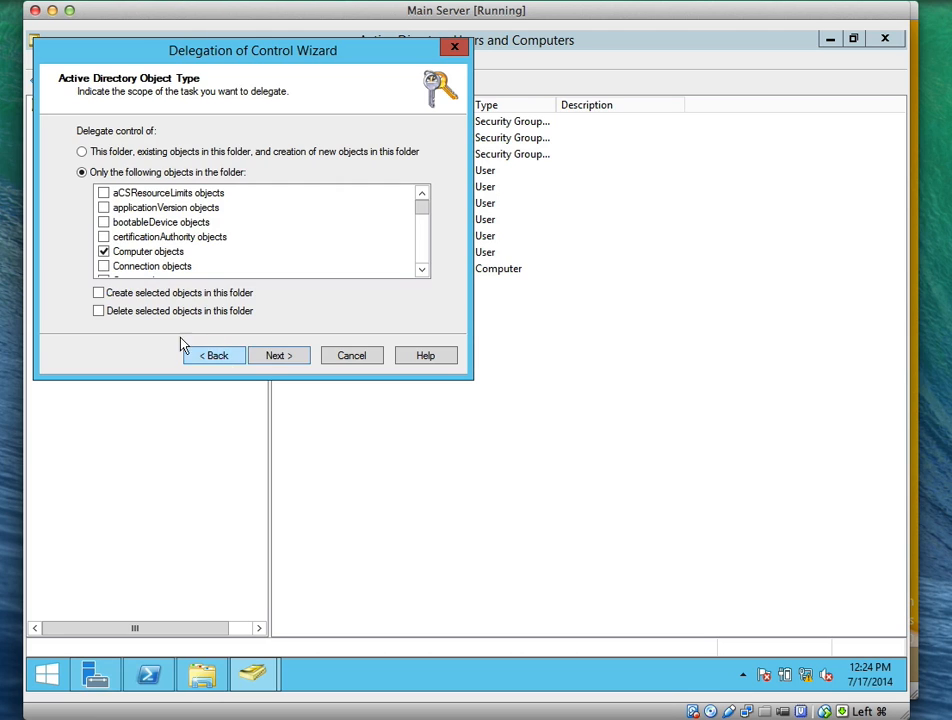
click(100, 294)
click(99, 313)
click(276, 359)
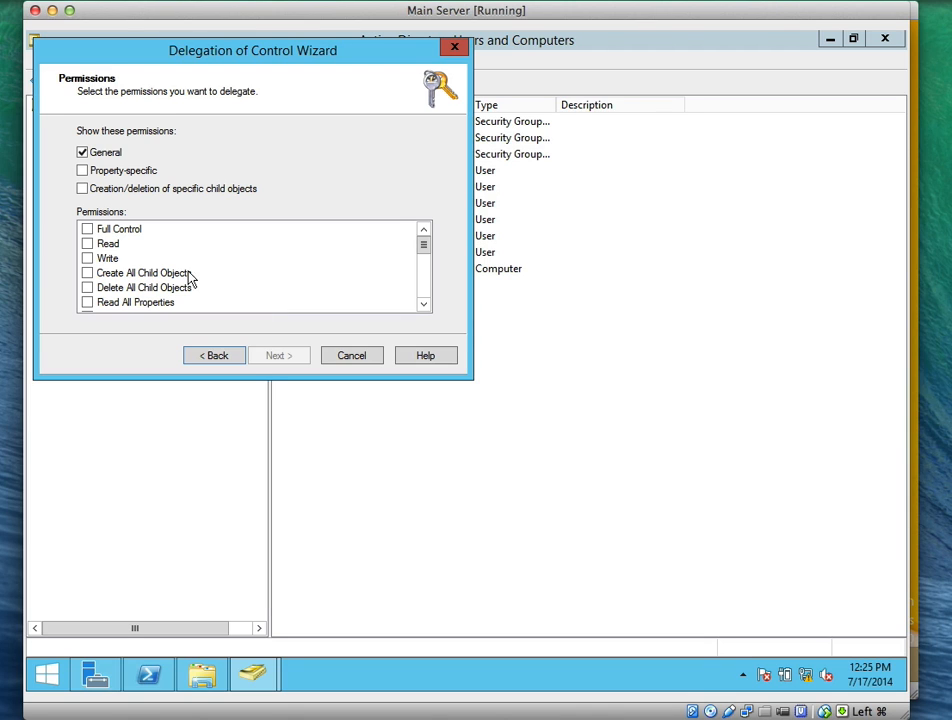
click(88, 230)
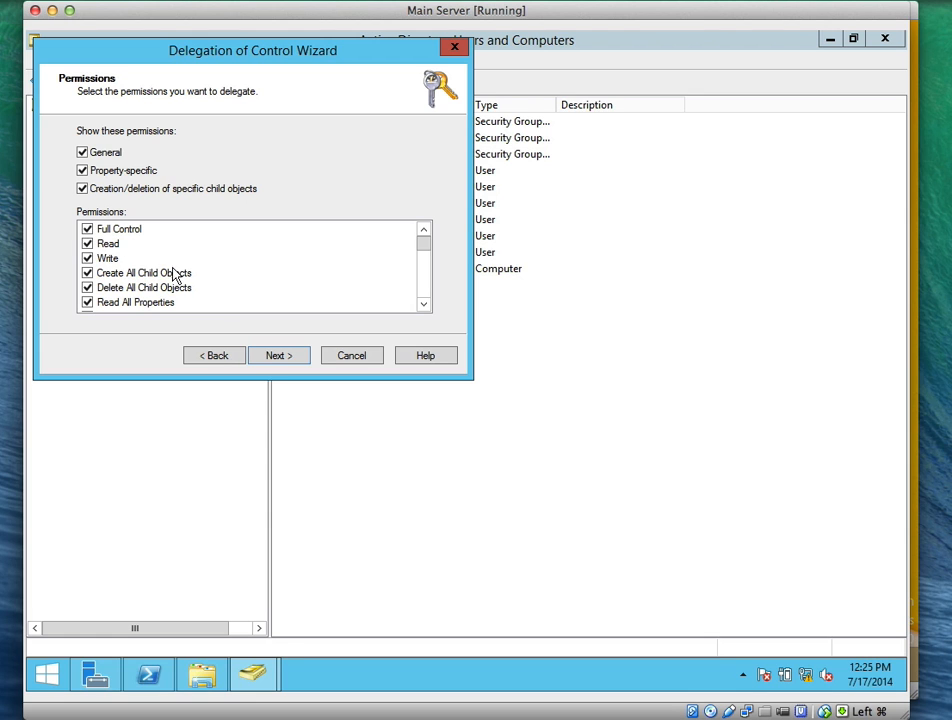
click(297, 358)
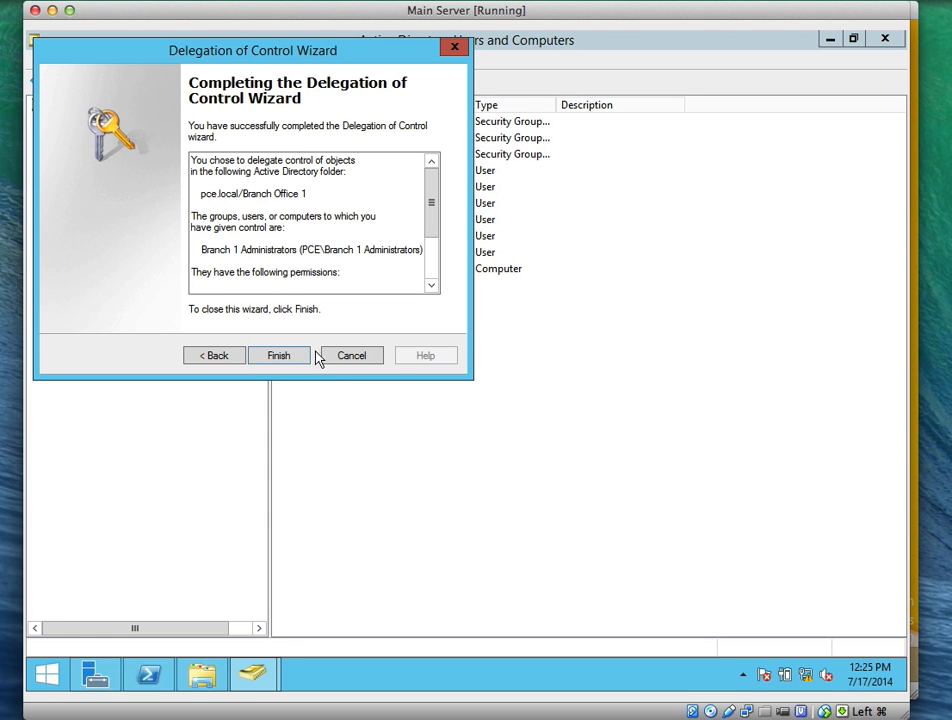
click(285, 357)
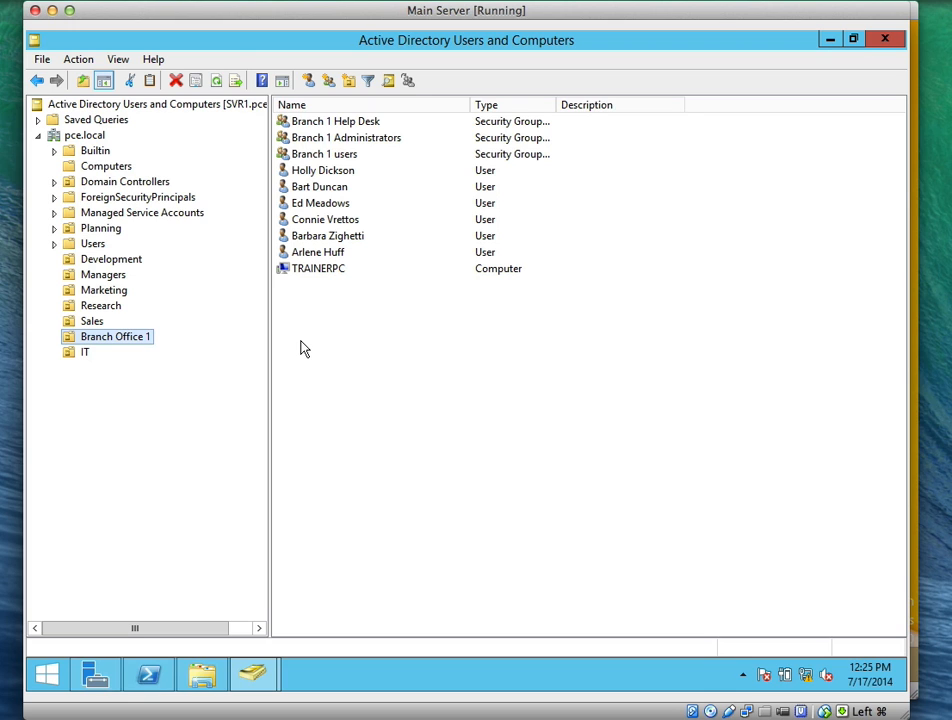
Start delegating Branch Office 1 to the Branch 1 Help Desk group
right_click(138, 338)
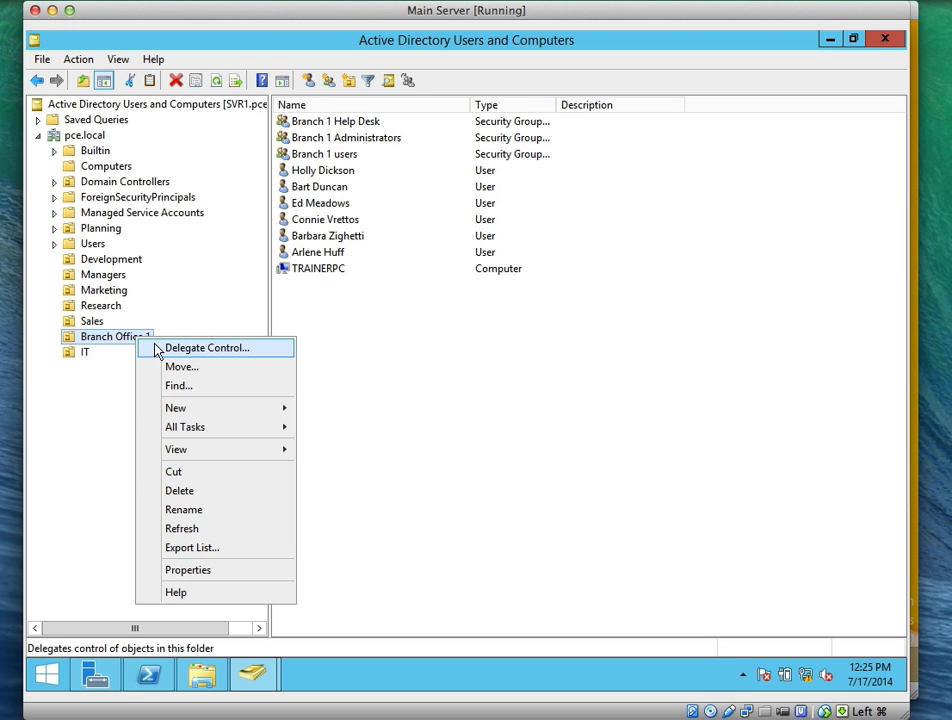
click(152, 347)
click(304, 357)
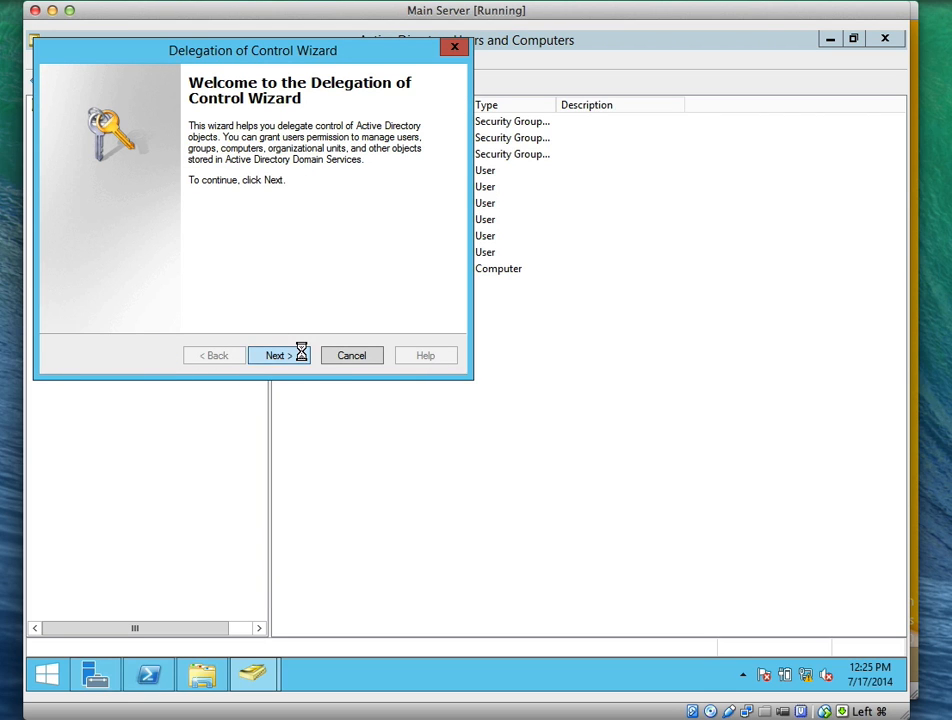
click(305, 273)
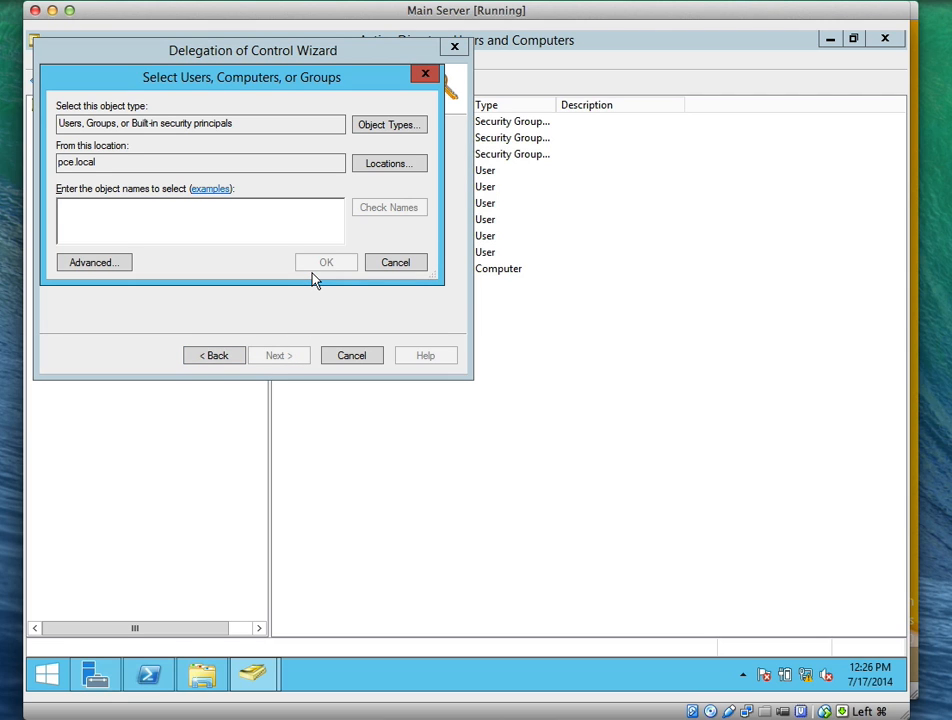
text(Branch)
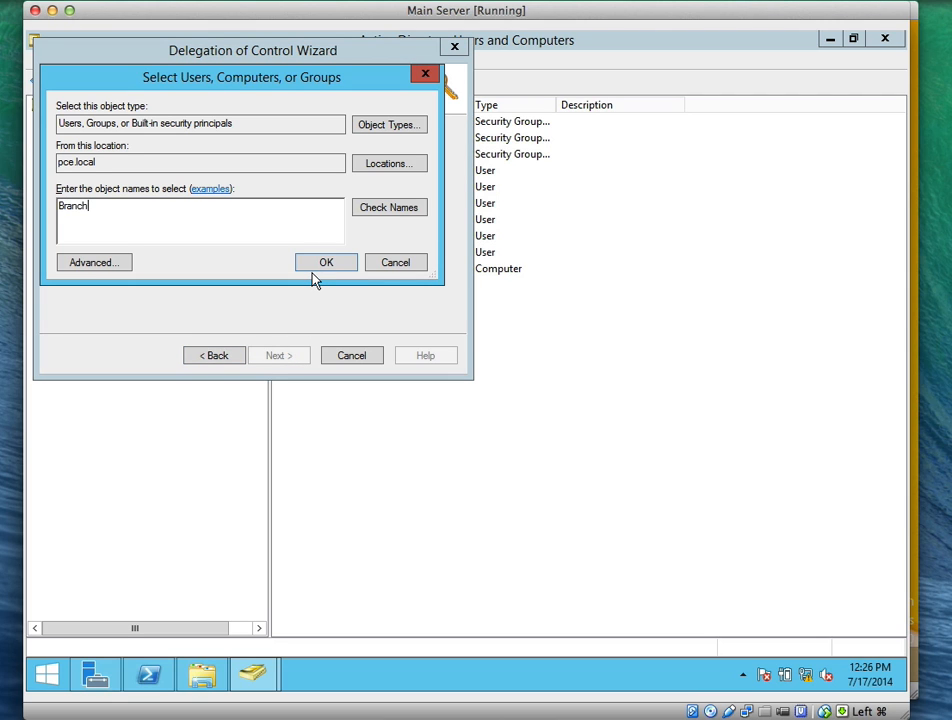
click(370, 213)
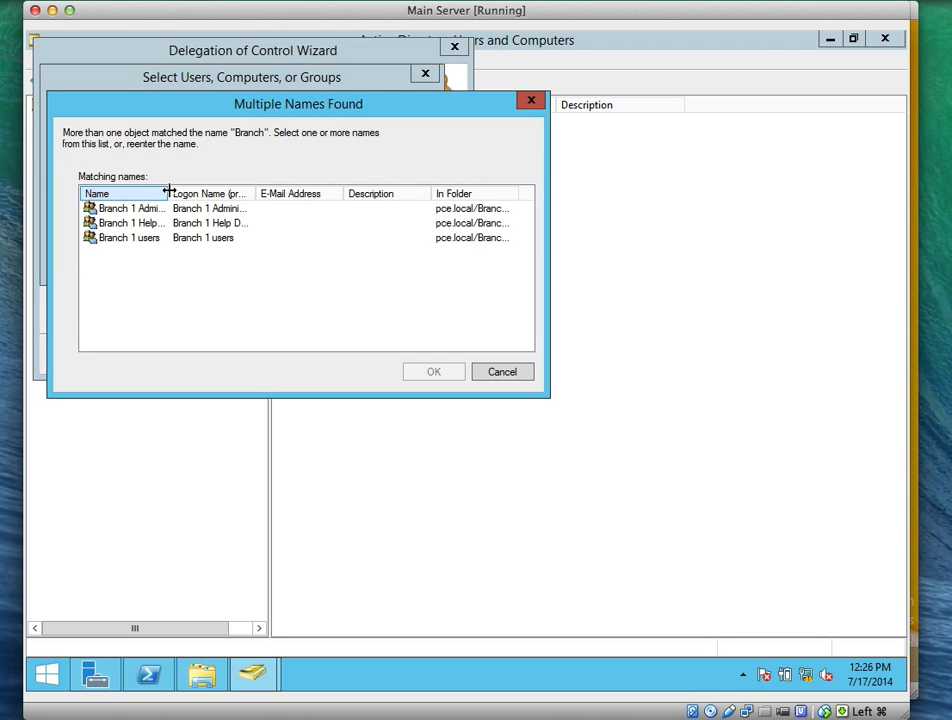
drag(168, 193, 217, 194)
click(160, 223)
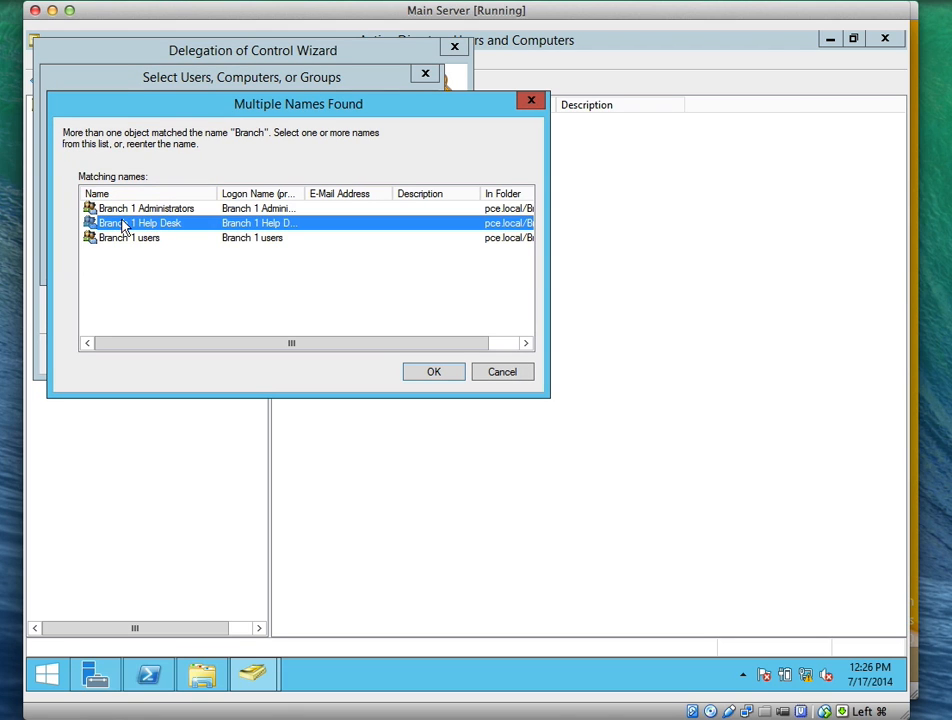
click(449, 377)
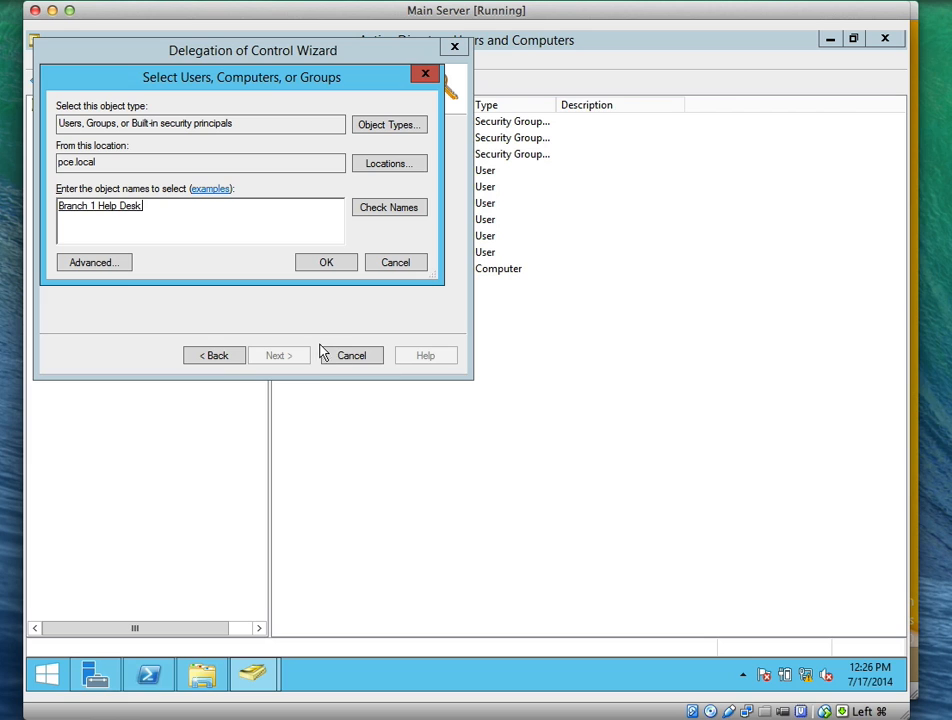
click(324, 265)
click(298, 358)
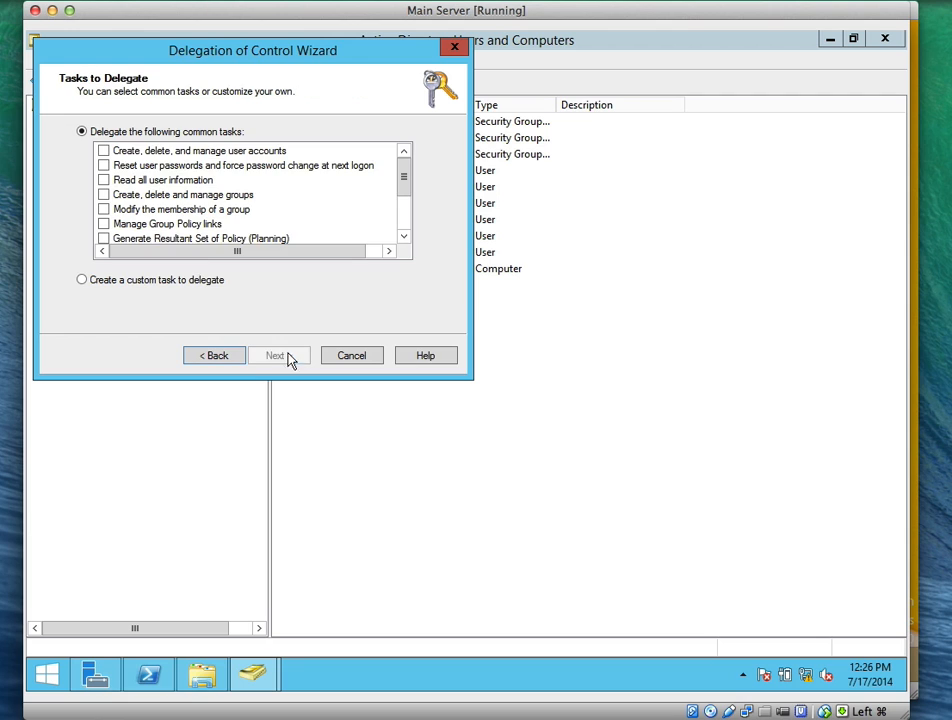
Grant reset passwords, read all user information and modify group membership, then finish
click(104, 166)
click(105, 182)
click(104, 209)
click(329, 355)
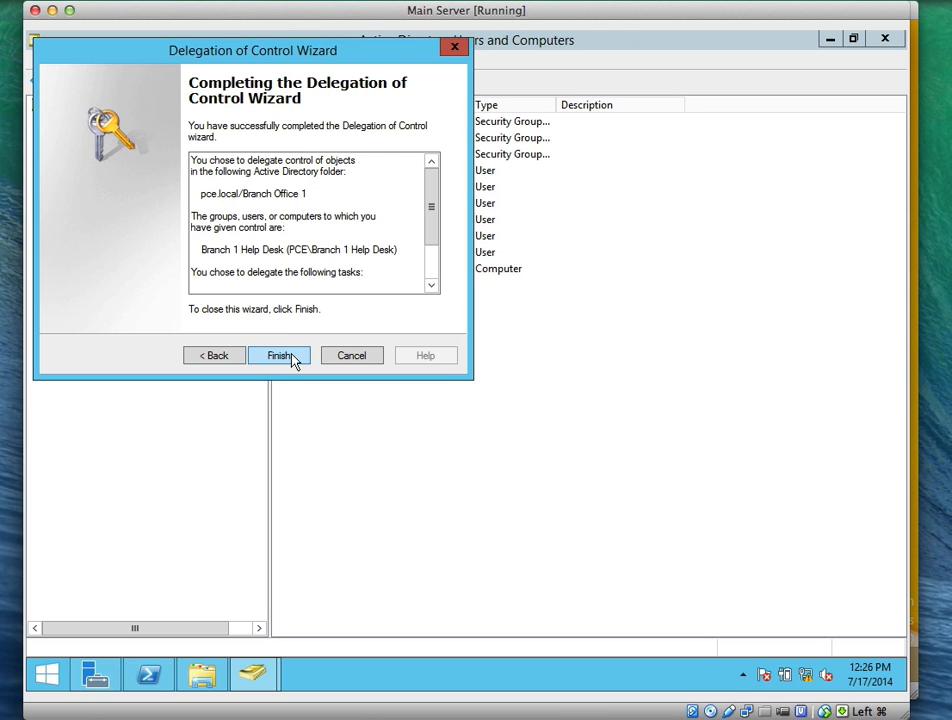
click(296, 358)
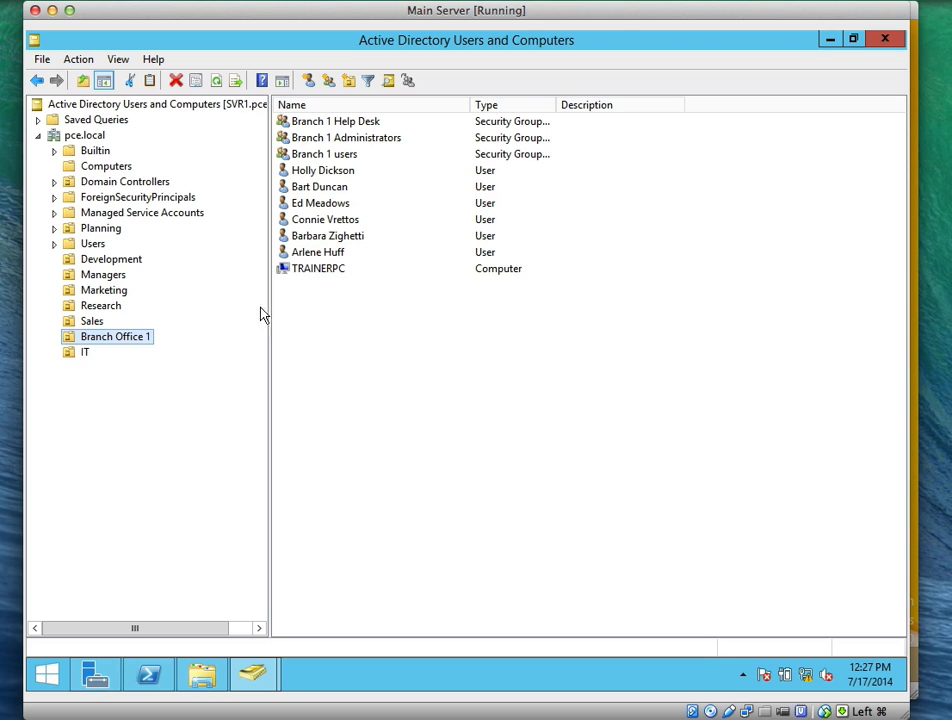
click(374, 145)
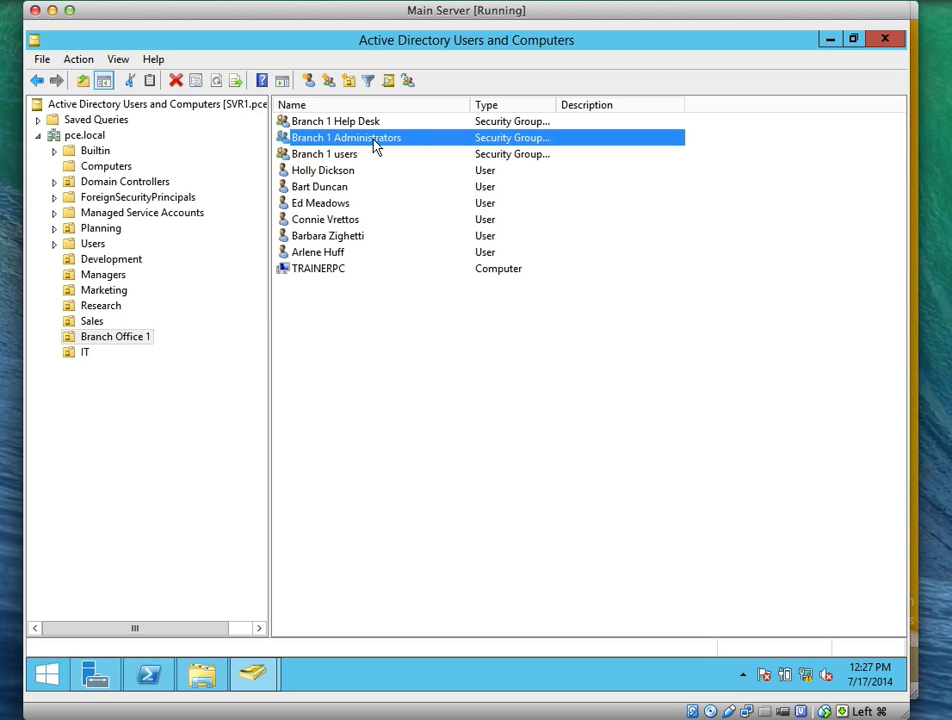
click(373, 143)
click(372, 142)
key(Escape)
Add a Branch Office 1 user to Branch 1 Administrators, then check its empty Member Of list
double_click(371, 139)
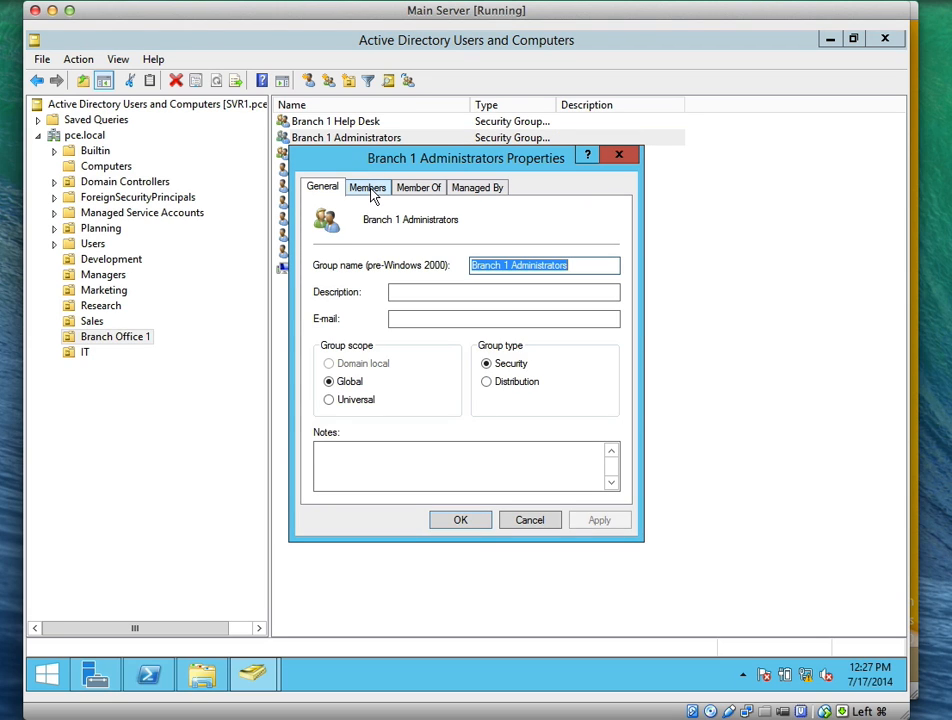
click(368, 188)
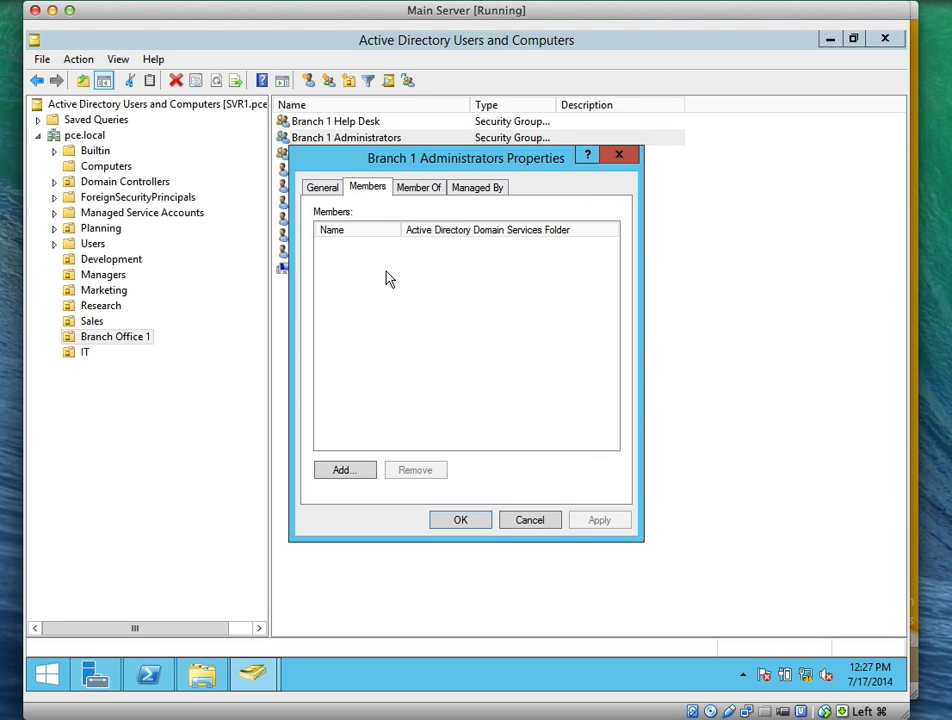
click(352, 473)
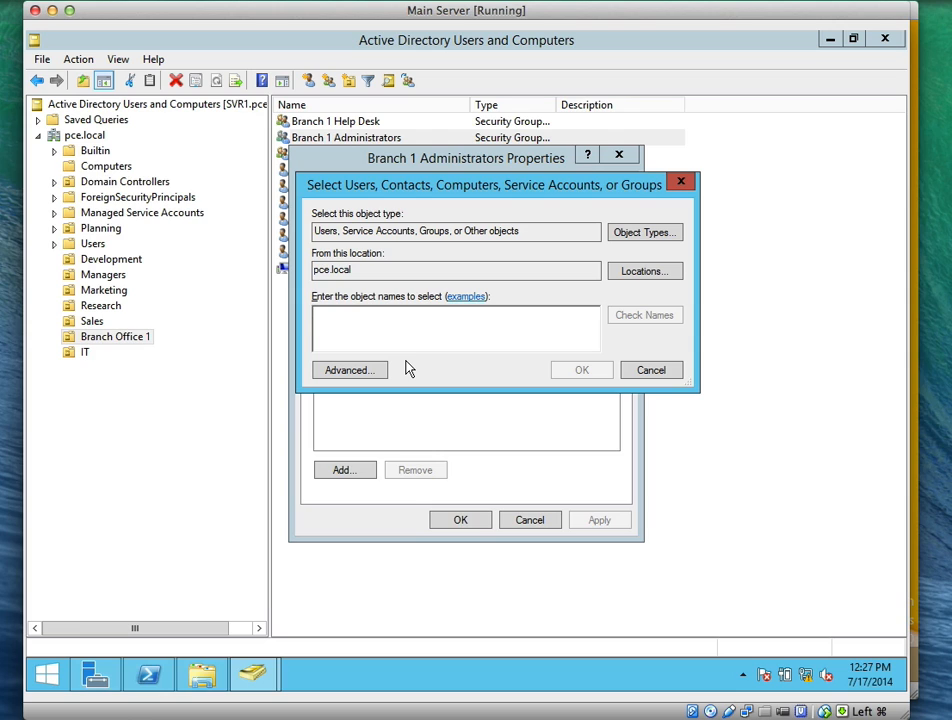
text(Ho)
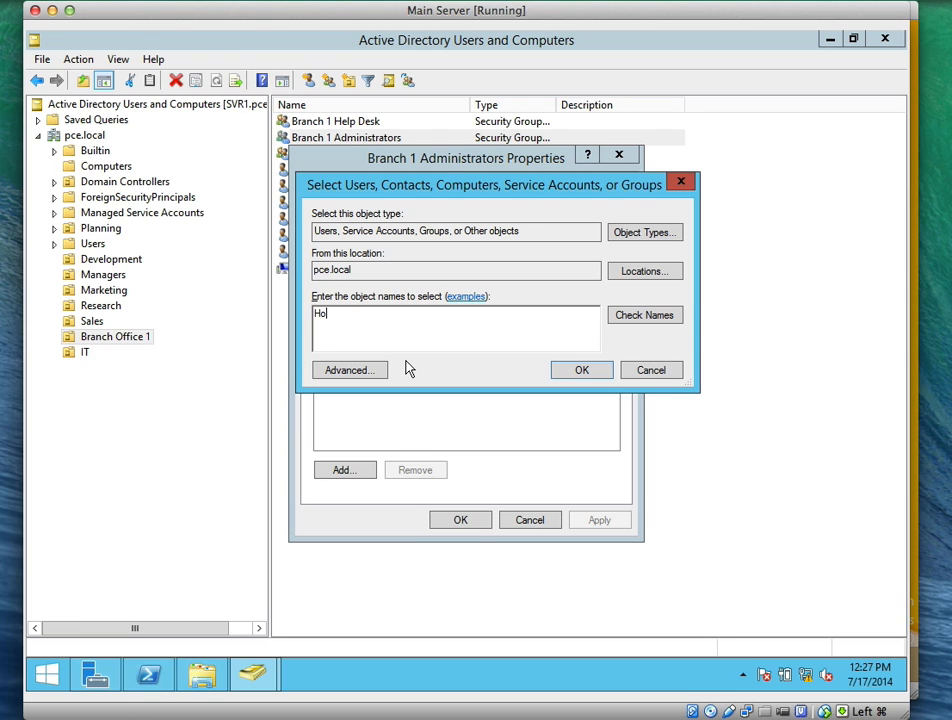
text(ly)
key(BackSpace)
text(ly)
click(650, 320)
click(568, 376)
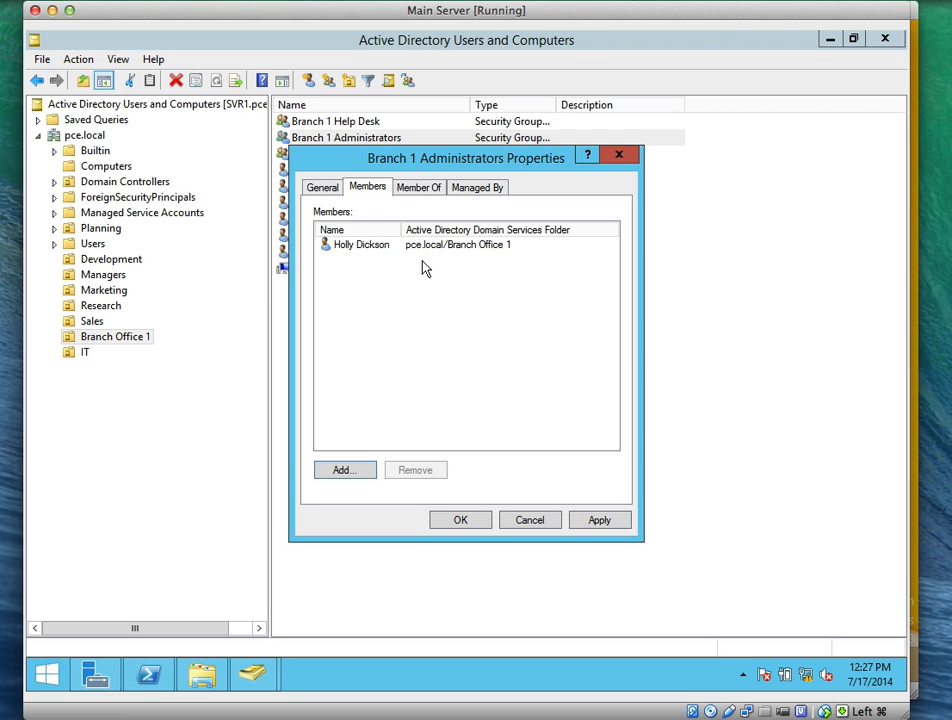
click(421, 192)
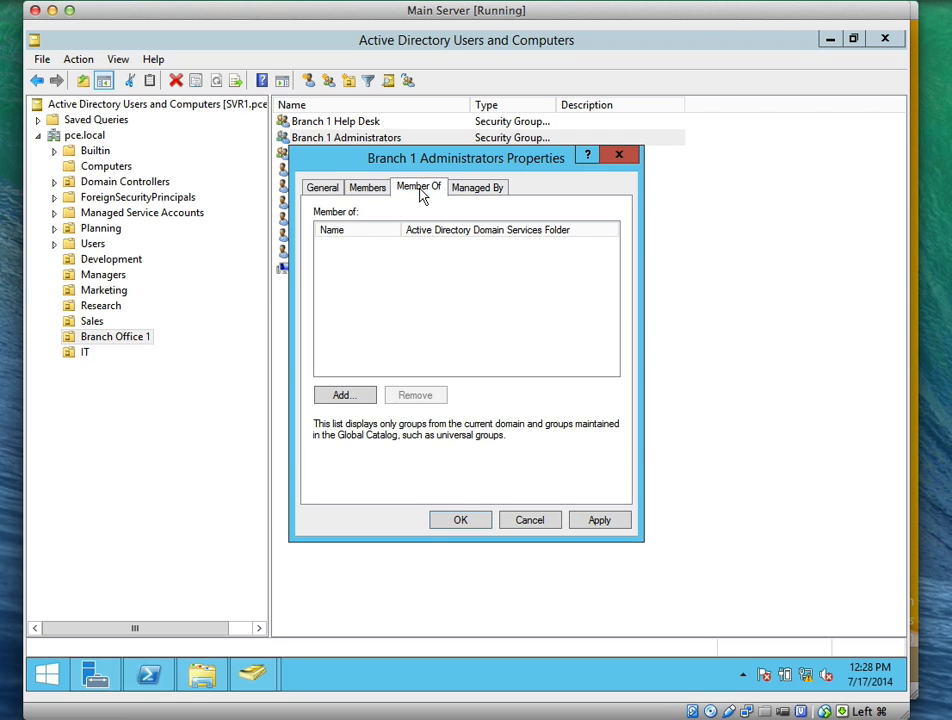
Add Branch 1 Administrators to the Server Operators group and apply the change
click(343, 396)
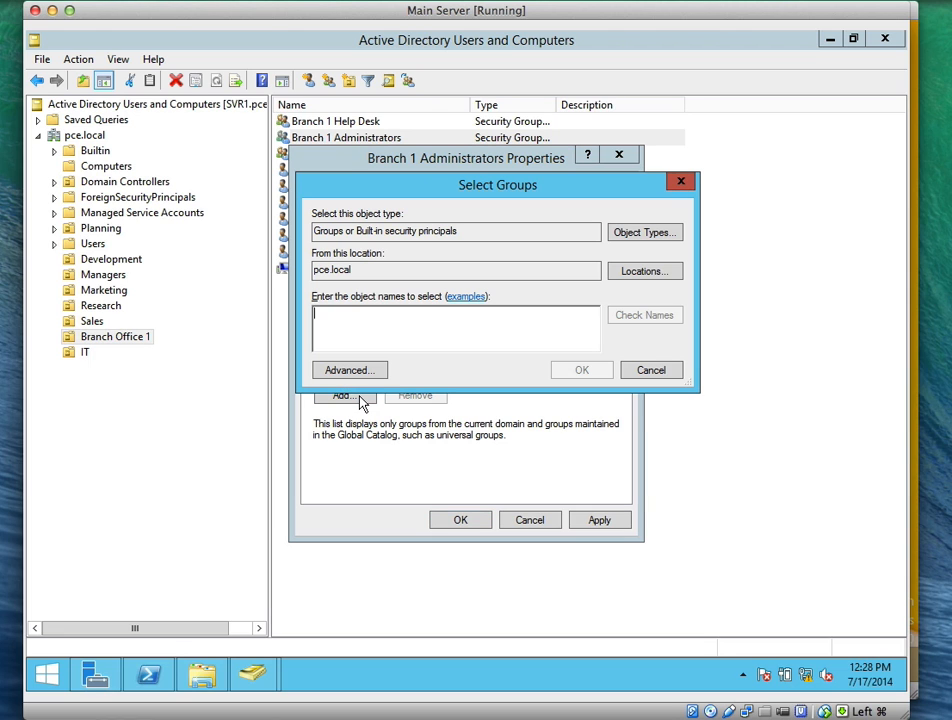
text(Server)
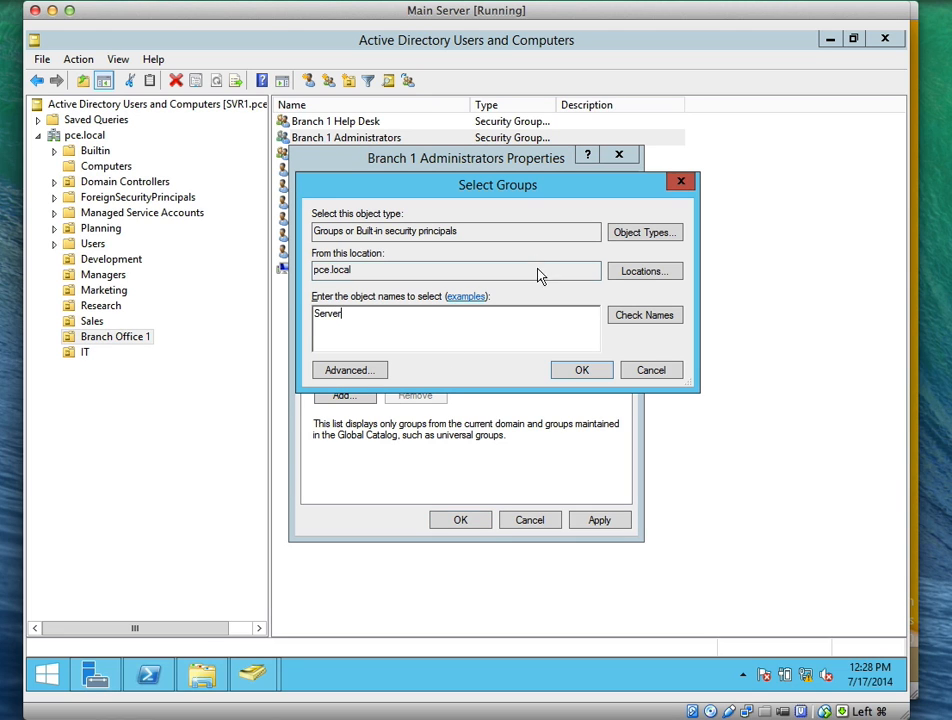
click(631, 318)
click(578, 370)
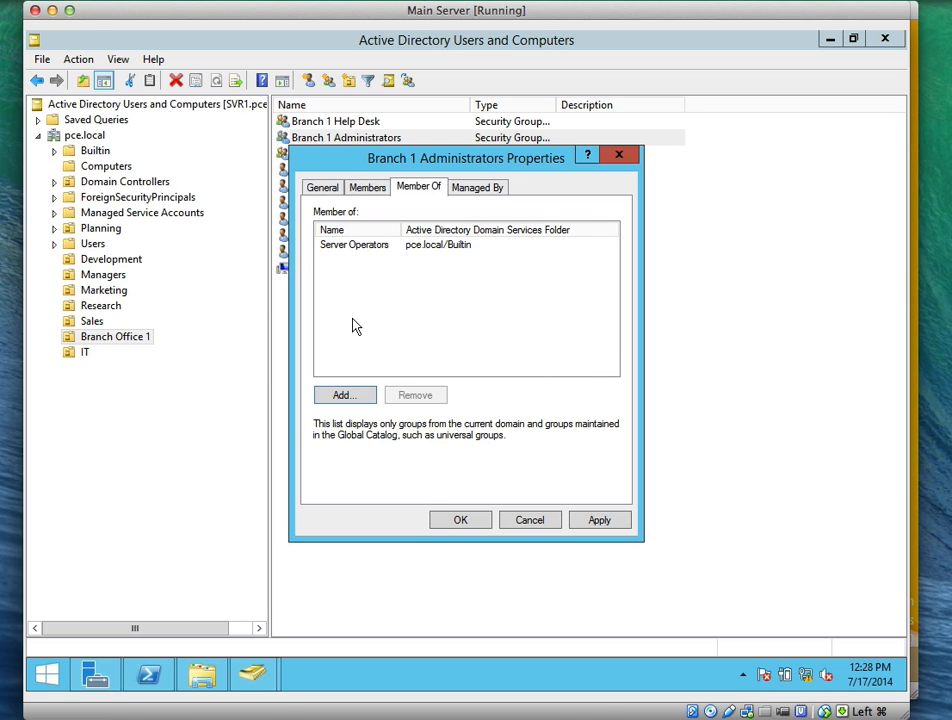
click(571, 521)
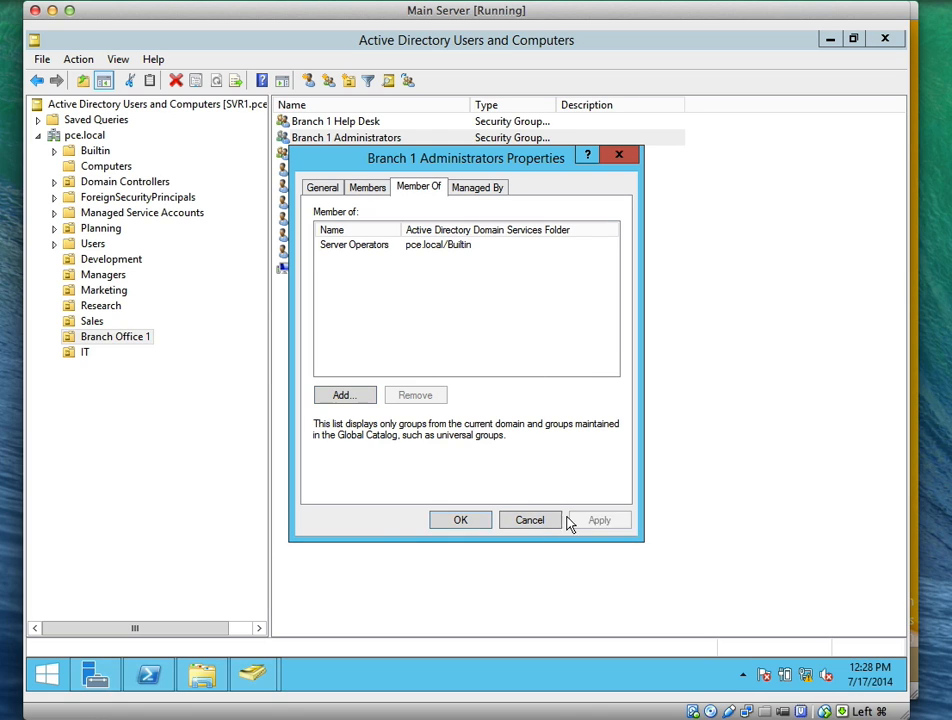
click(450, 518)
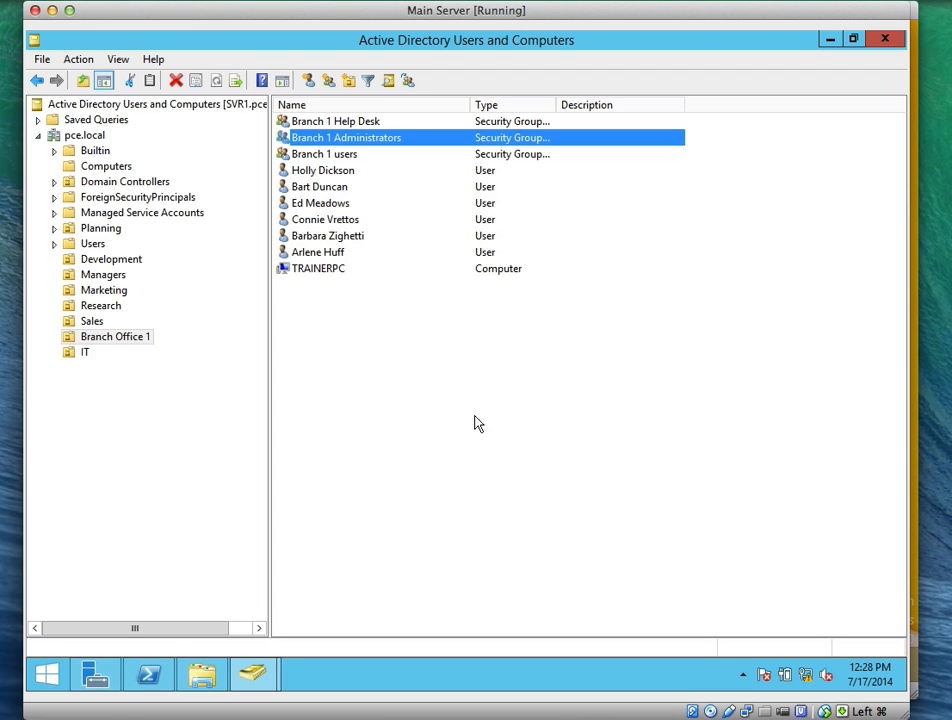
Sign the administrator out of Windows Server 2012 R2
key(super)
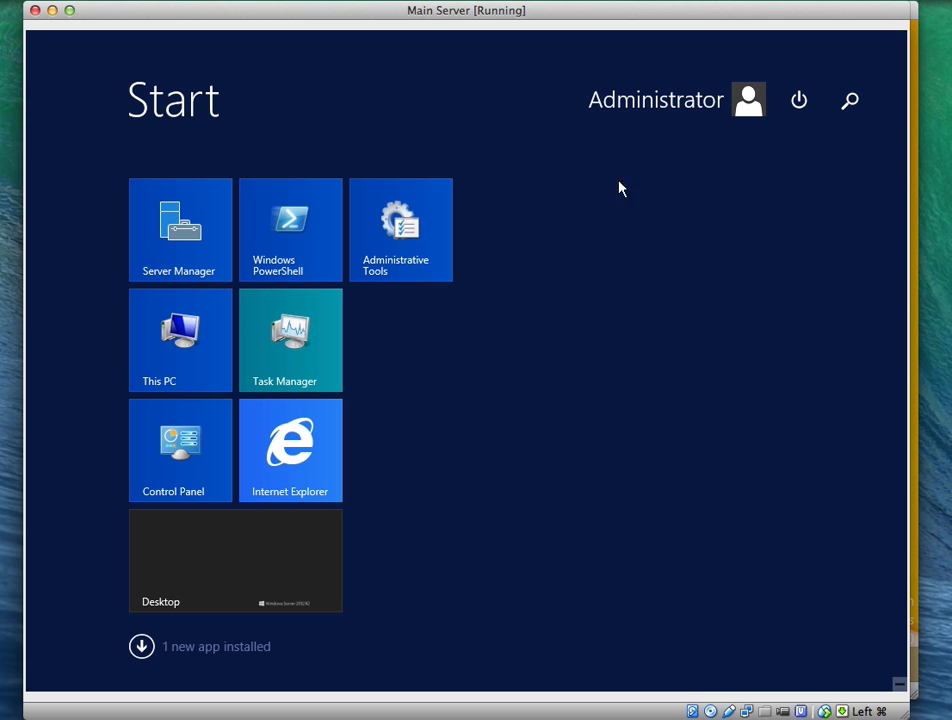
click(722, 119)
click(642, 183)
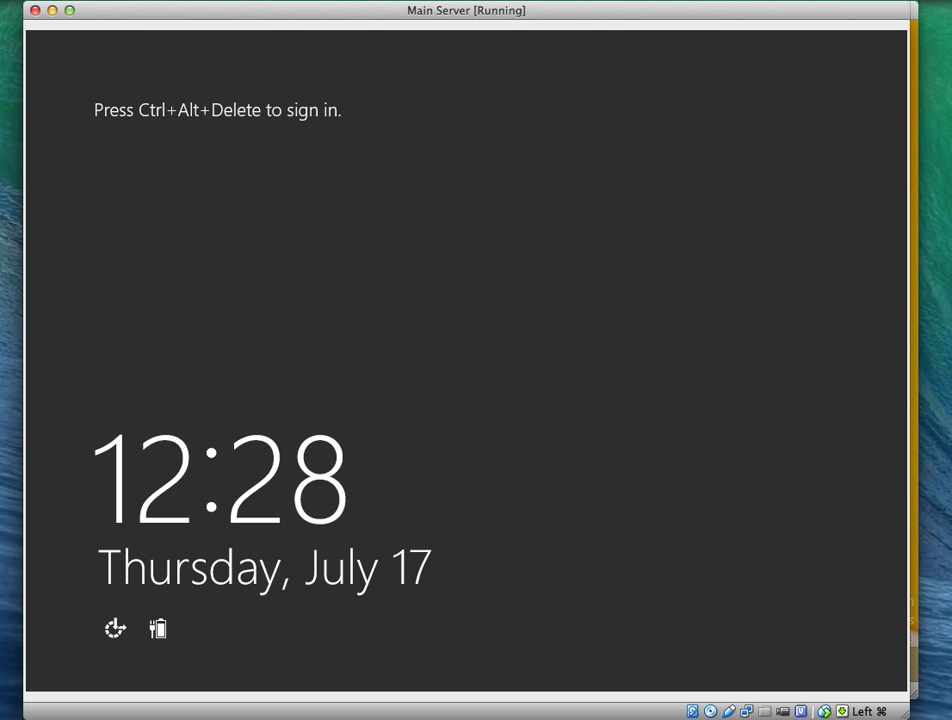
Send Ctrl-Alt-Del and sign in as another user with the branch administrator's domain account
click(154, 1)
click(180, 114)
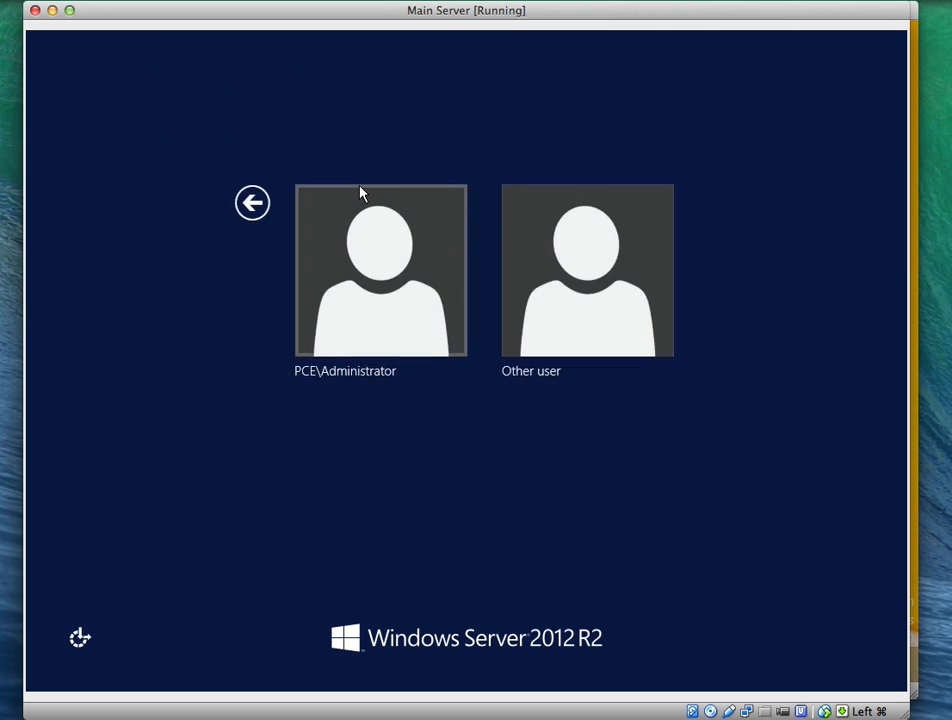
click(525, 259)
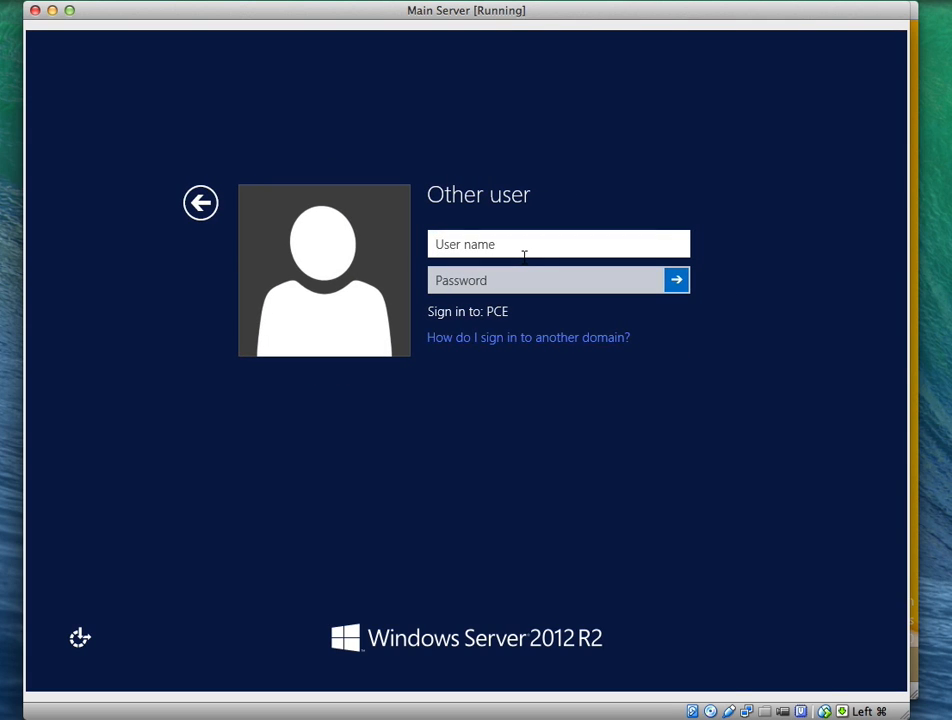
text(h)
key(BackSpace)
text(dholly)
key(Tab)
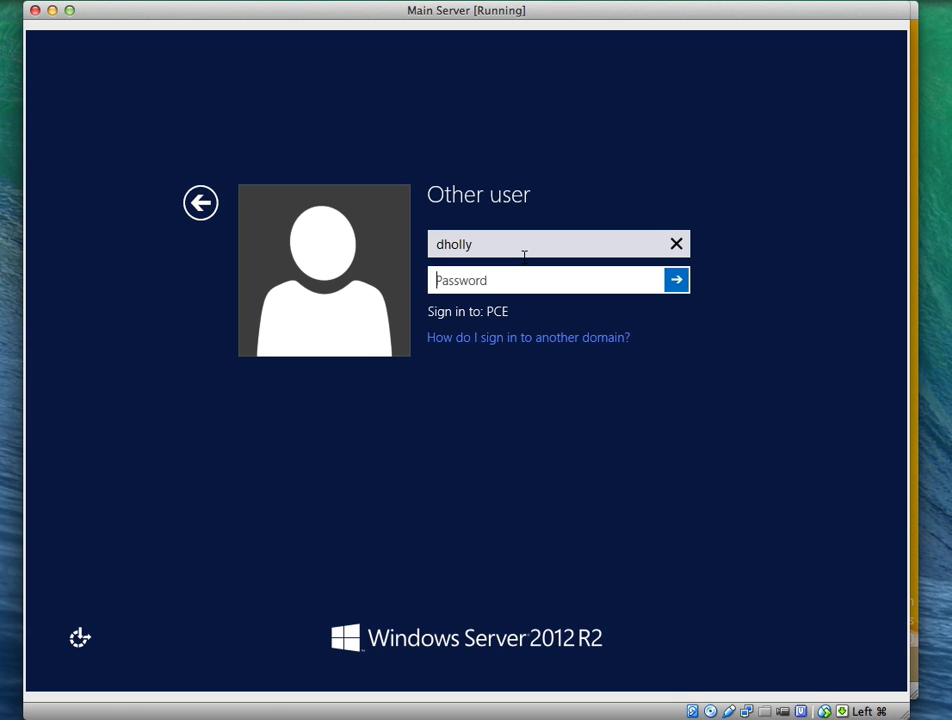
text(******)
key(Return)
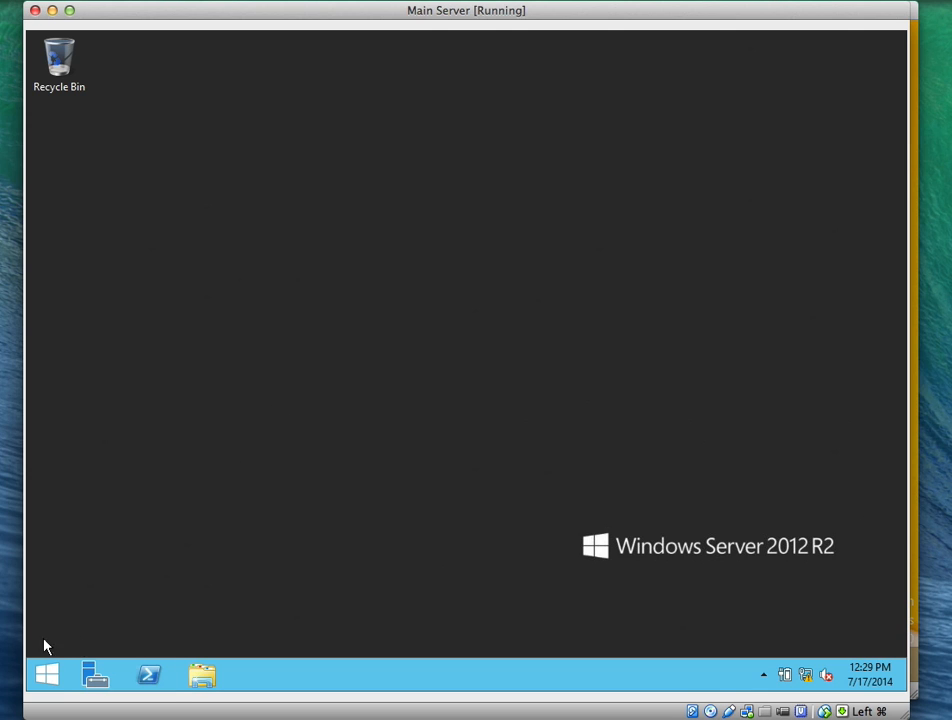
Launch Server Manager, retrying from its taskbar icon after declining the first elevation prompt
click(88, 676)
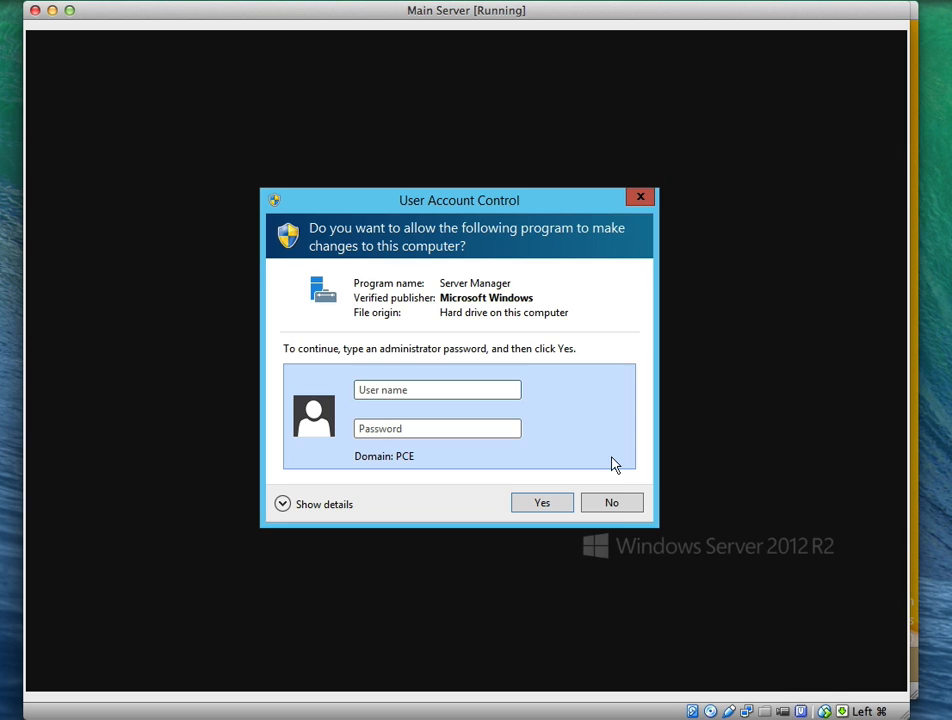
click(612, 503)
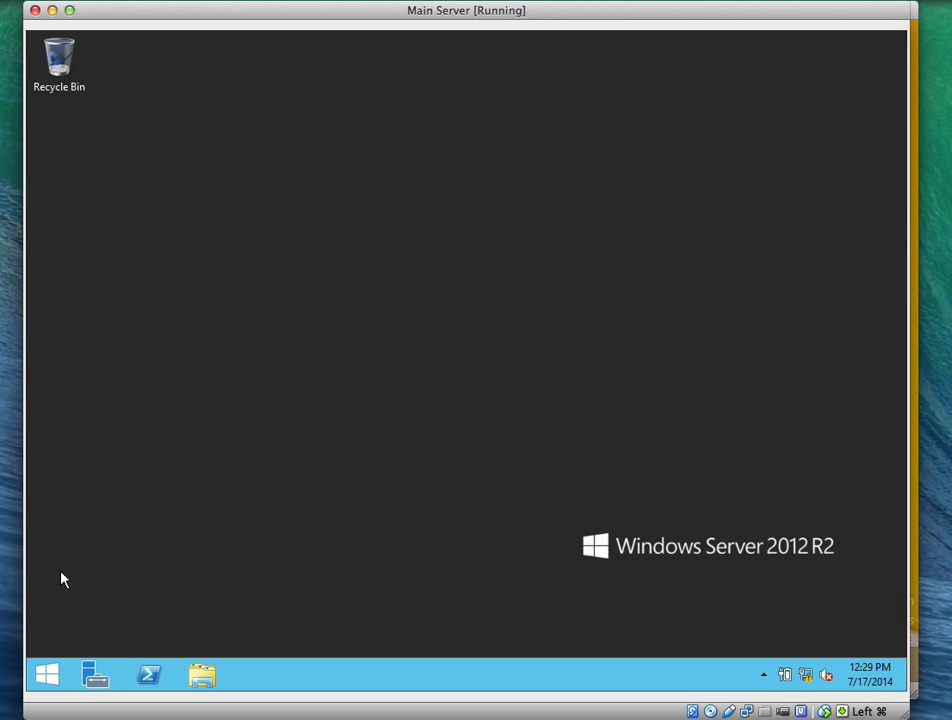
right_click(46, 676)
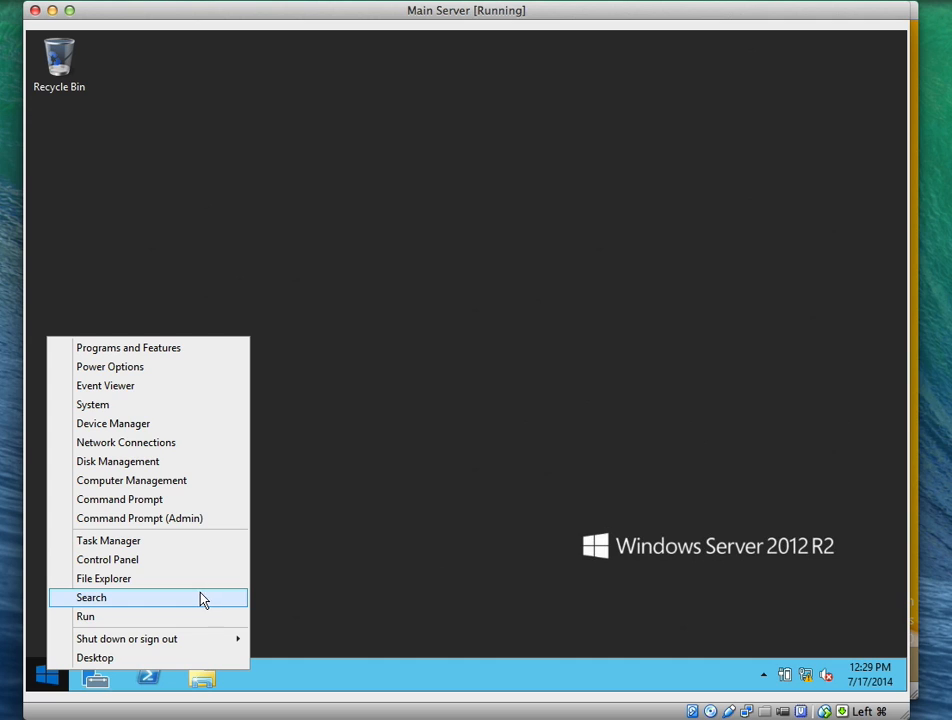
mouse_move(195, 643)
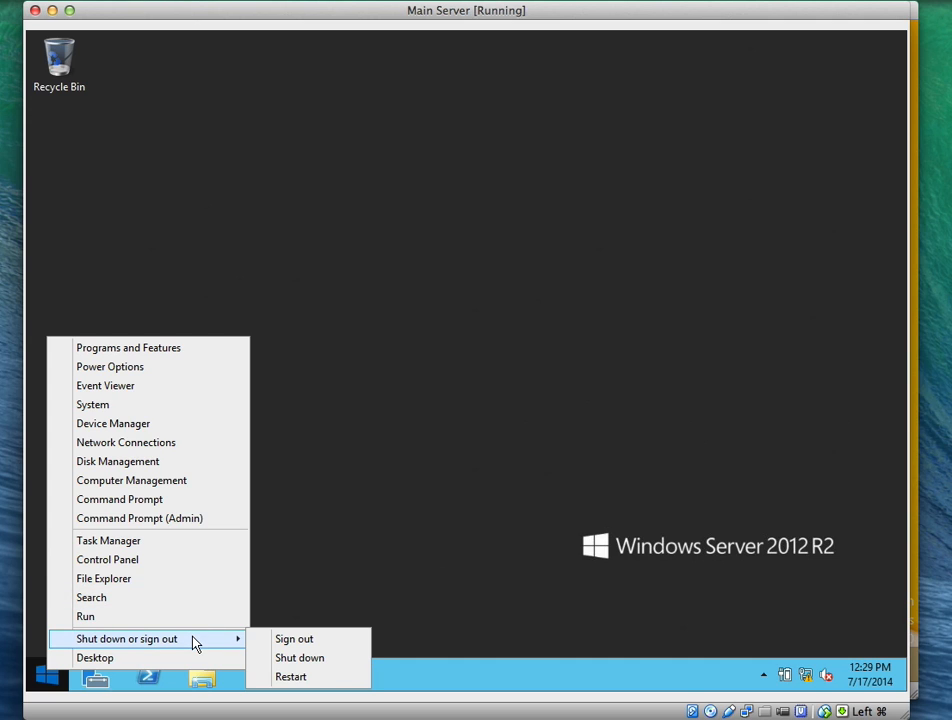
click(420, 577)
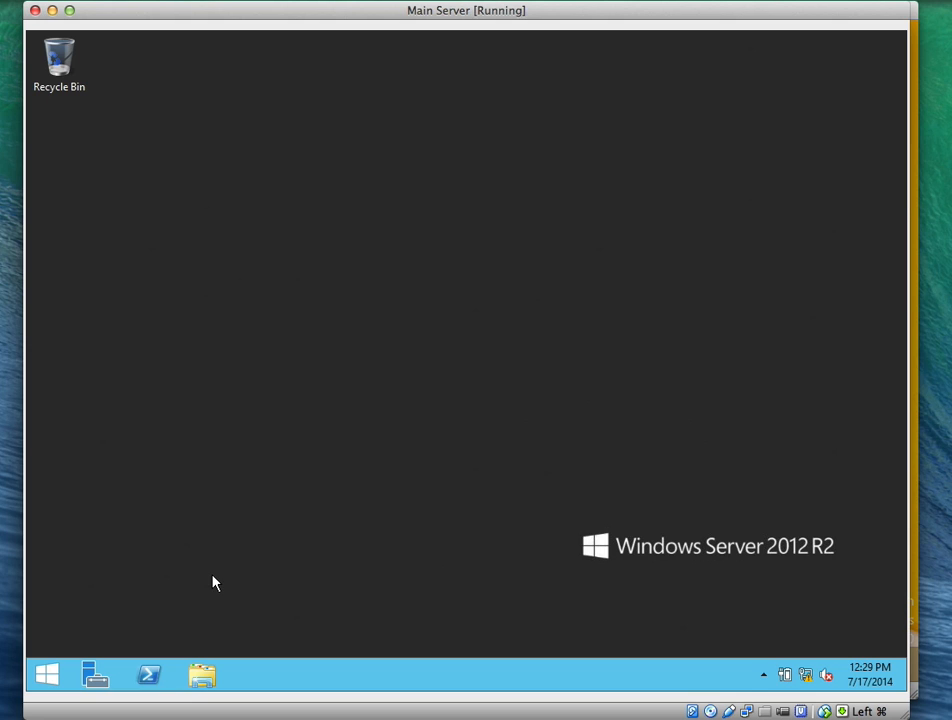
right_click(101, 679)
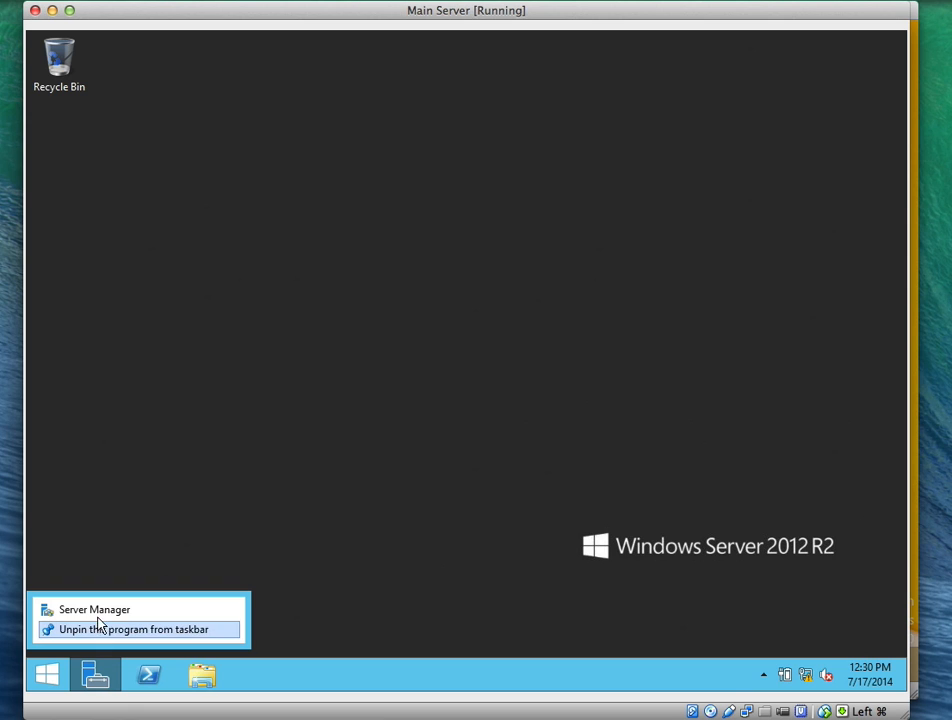
click(94, 609)
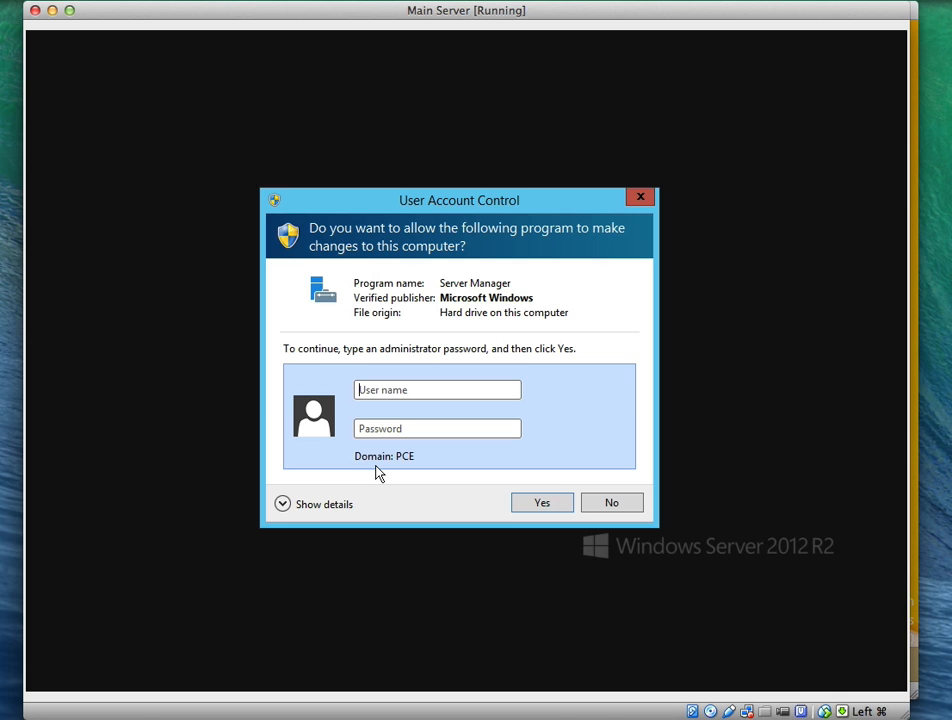
Enter the branch administrator's user name and password at the elevation prompt, re-entering the password once
text(ed)
key(BackSpace)
key(BackSpace)
text(e)
key(BackSpace)
text(dholly)
key(Tab)
text(••••••••)
key(Return)
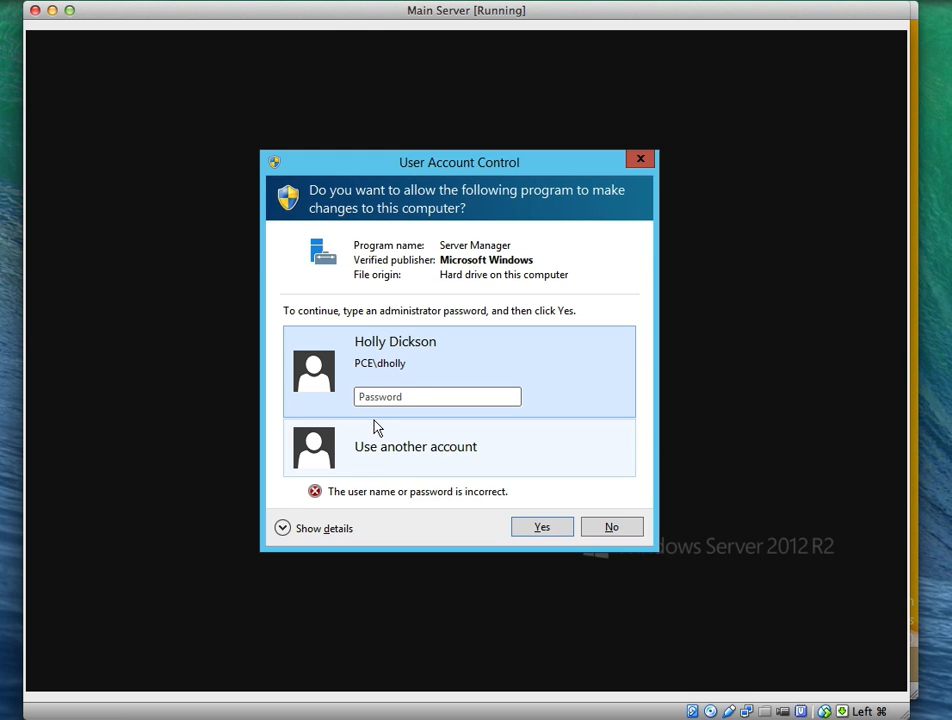
text(••••••••)
key(Return)
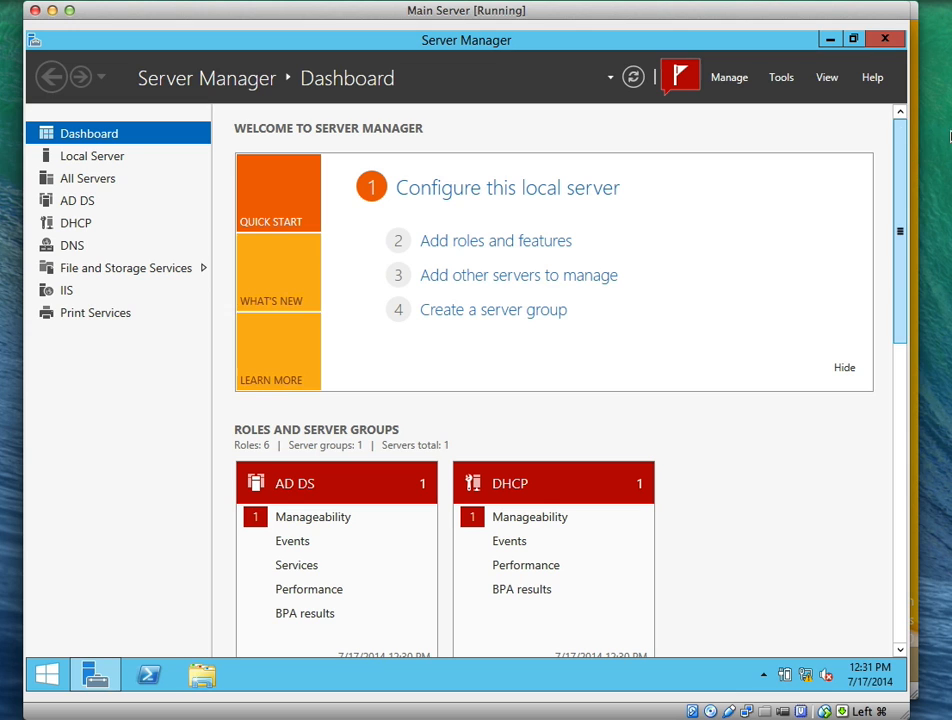
Choose Active Directory Users and Computers from Server Manager's Tools menu
click(778, 80)
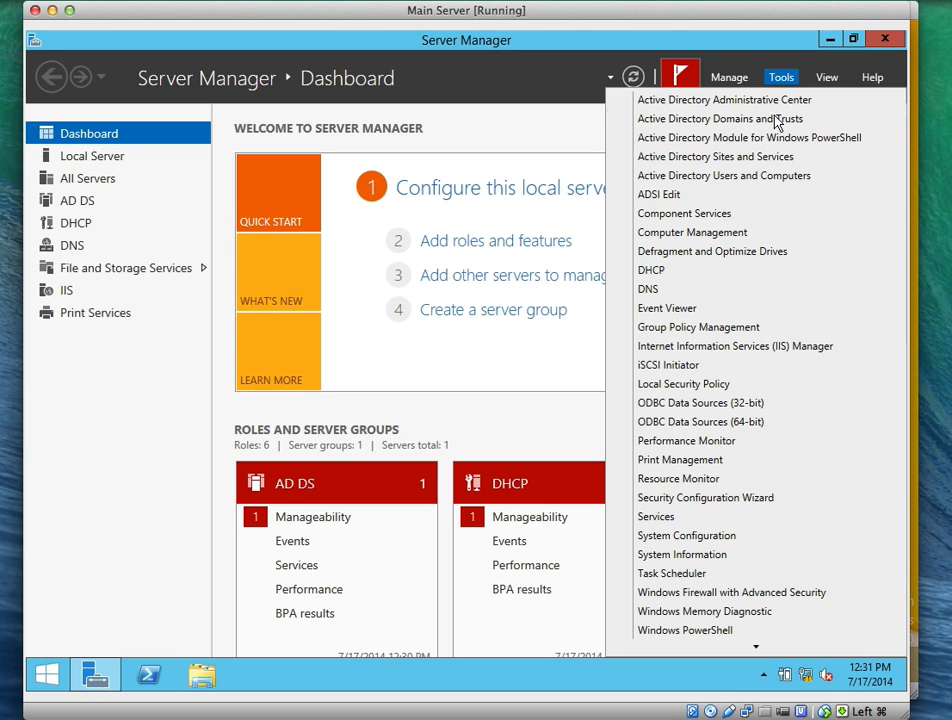
click(728, 178)
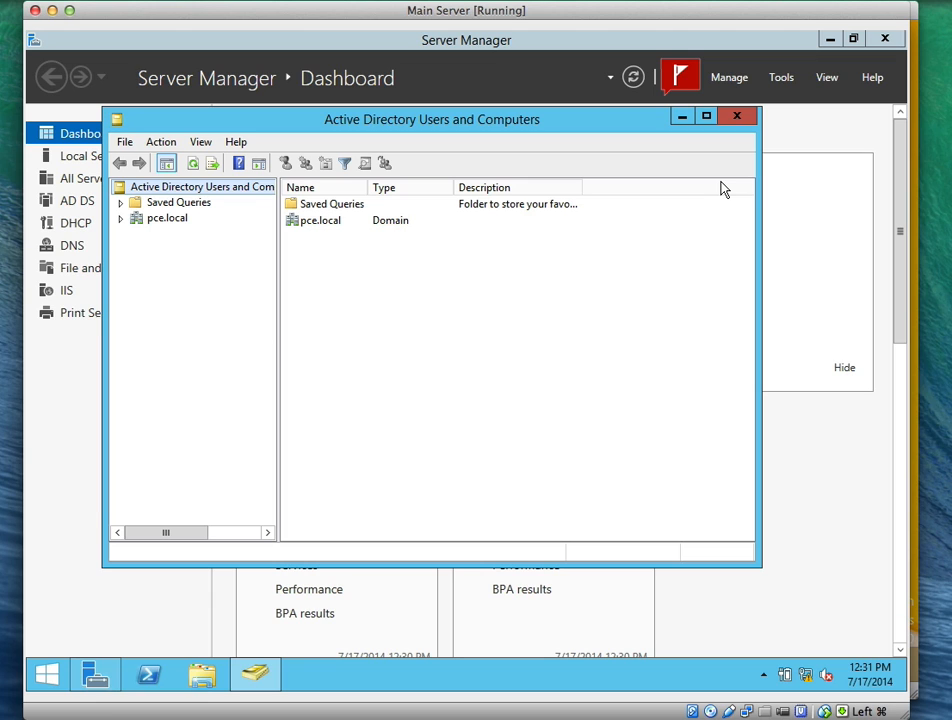
Expand pce.local and browse Sales, Research and Branch Office 1, widening the Name column
click(121, 222)
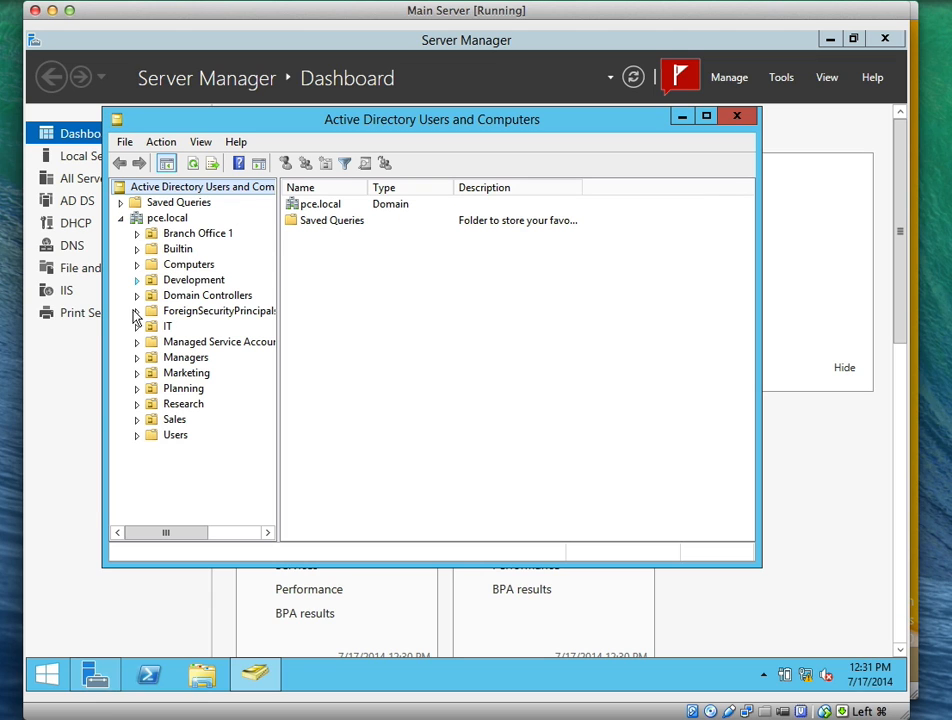
click(160, 421)
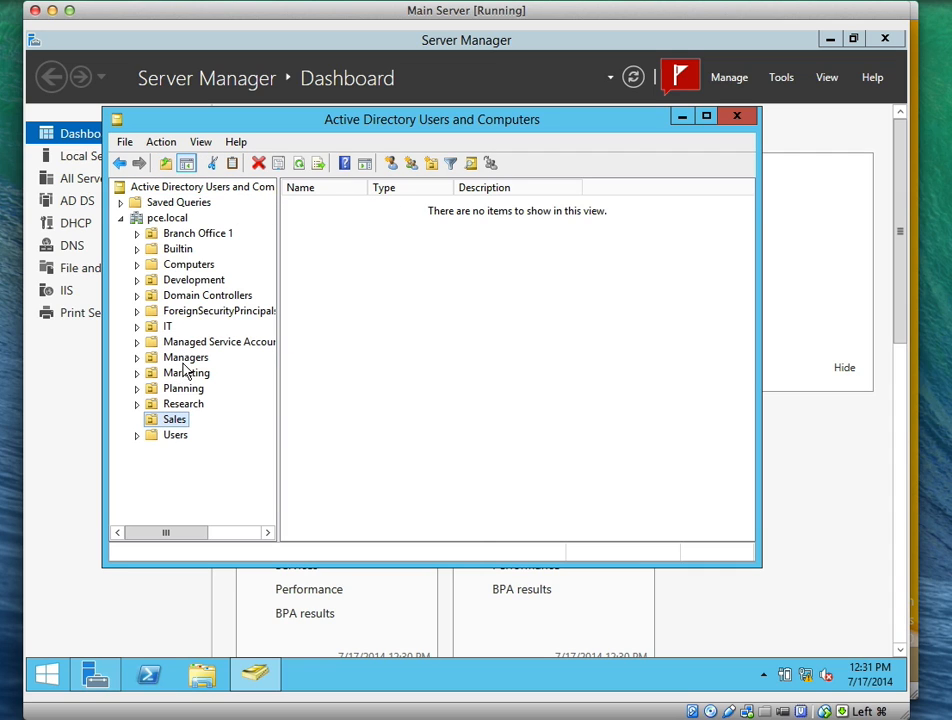
click(181, 410)
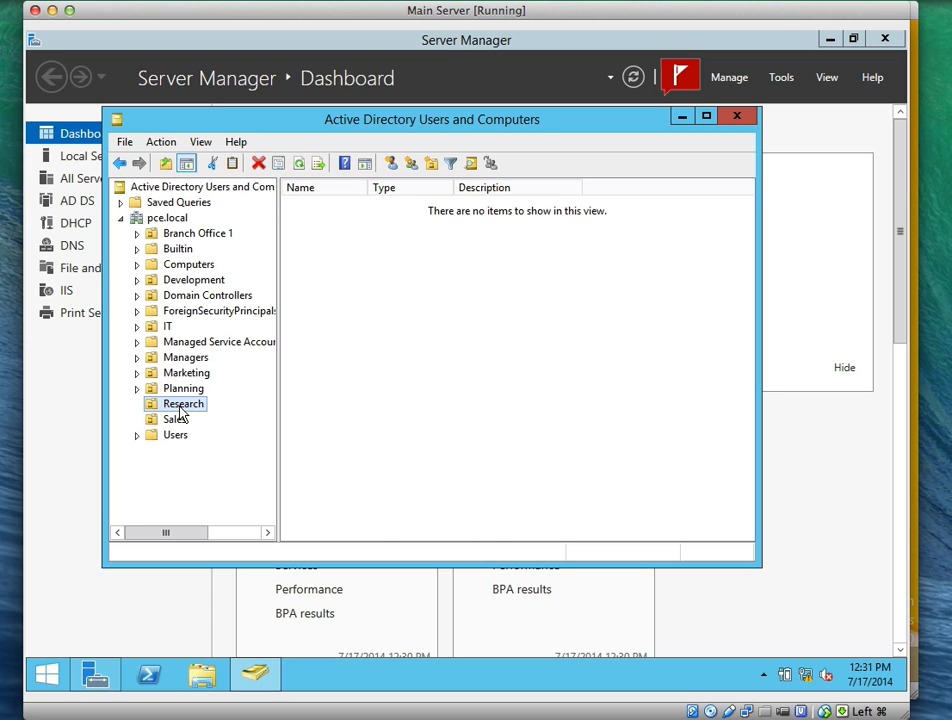
click(190, 234)
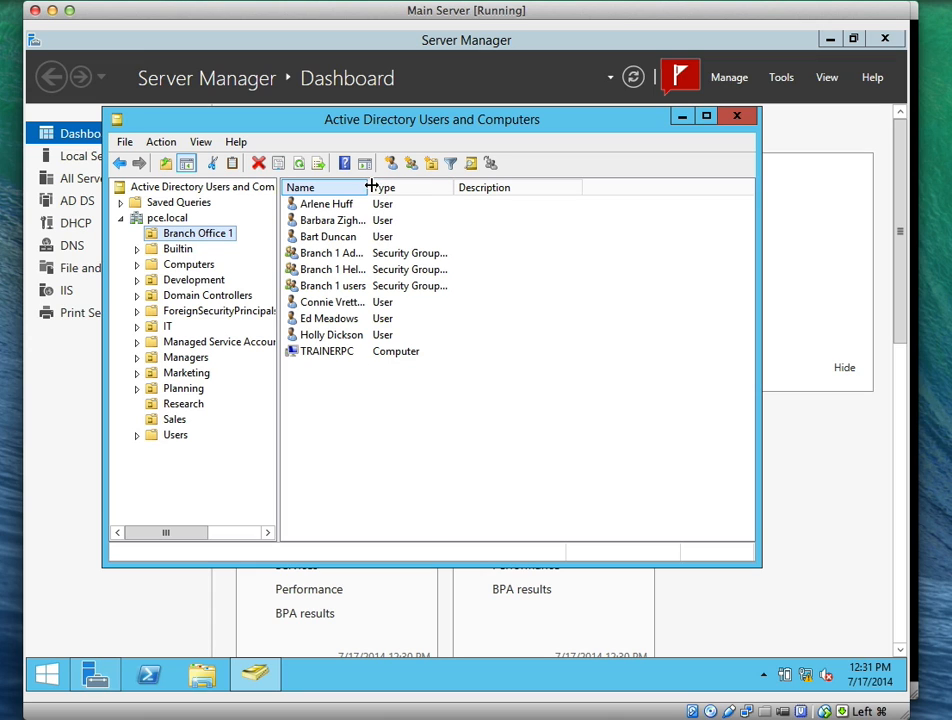
drag(370, 187, 440, 187)
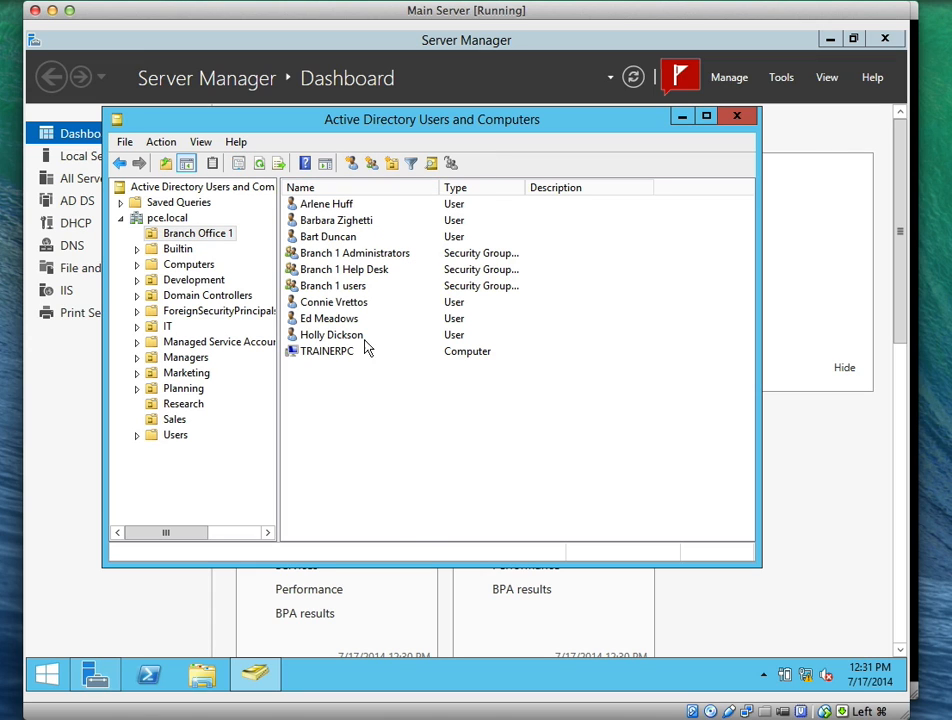
click(355, 320)
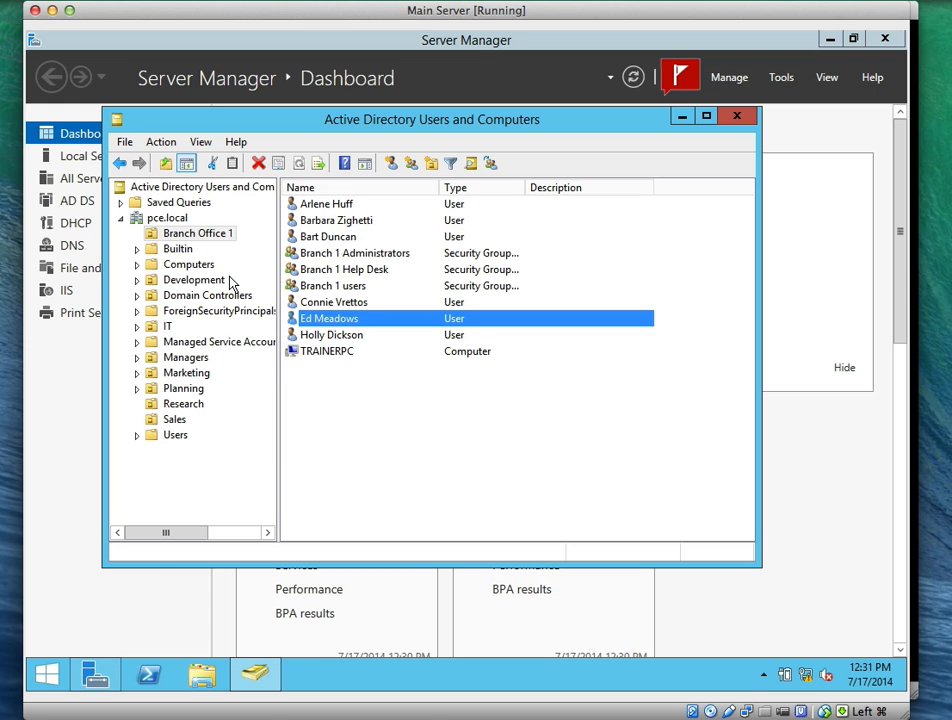
Browse IT, Development and Domain Controllers, then expand Planning and list its contents
click(168, 328)
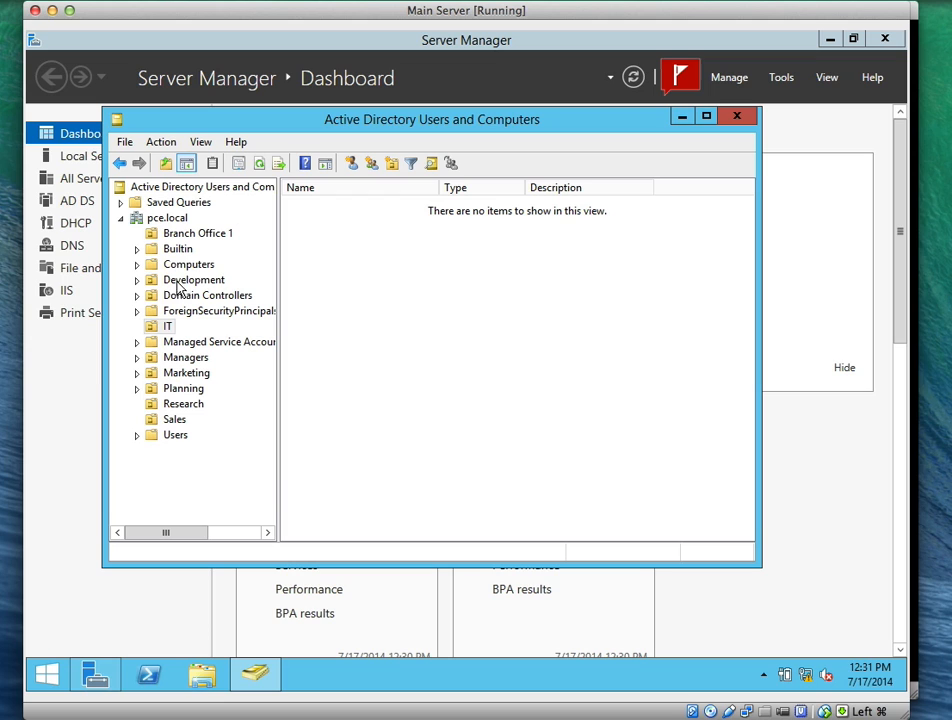
click(170, 284)
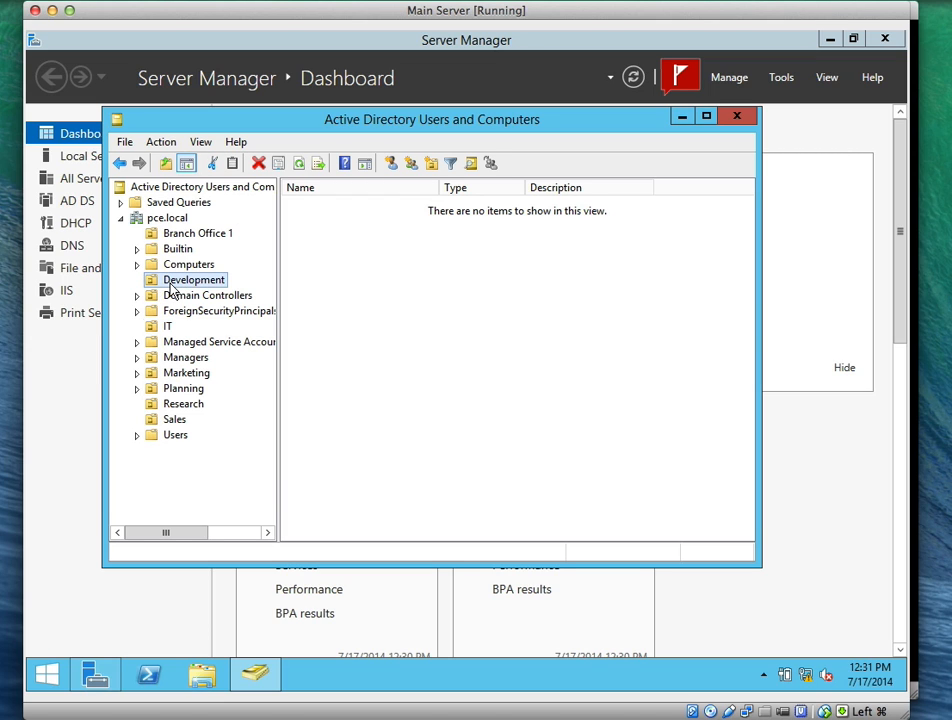
click(178, 296)
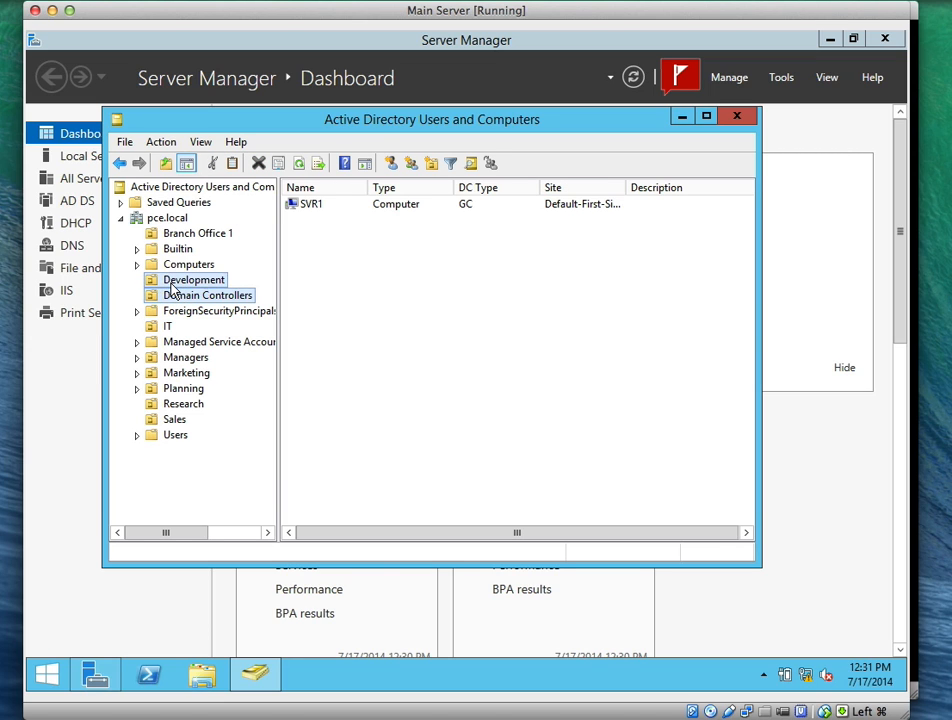
click(172, 282)
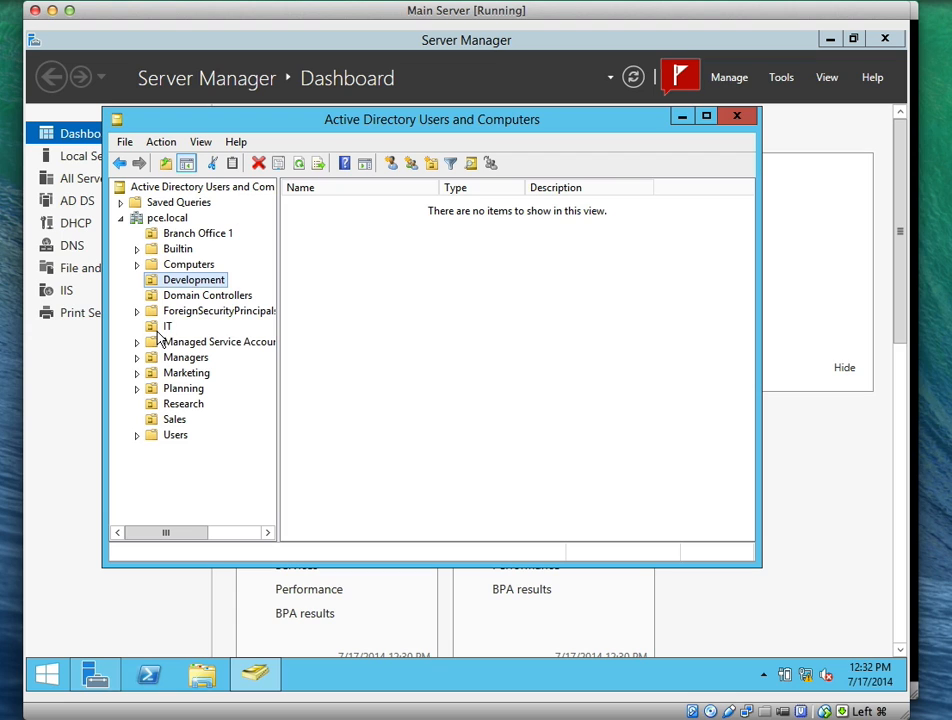
click(137, 388)
click(195, 404)
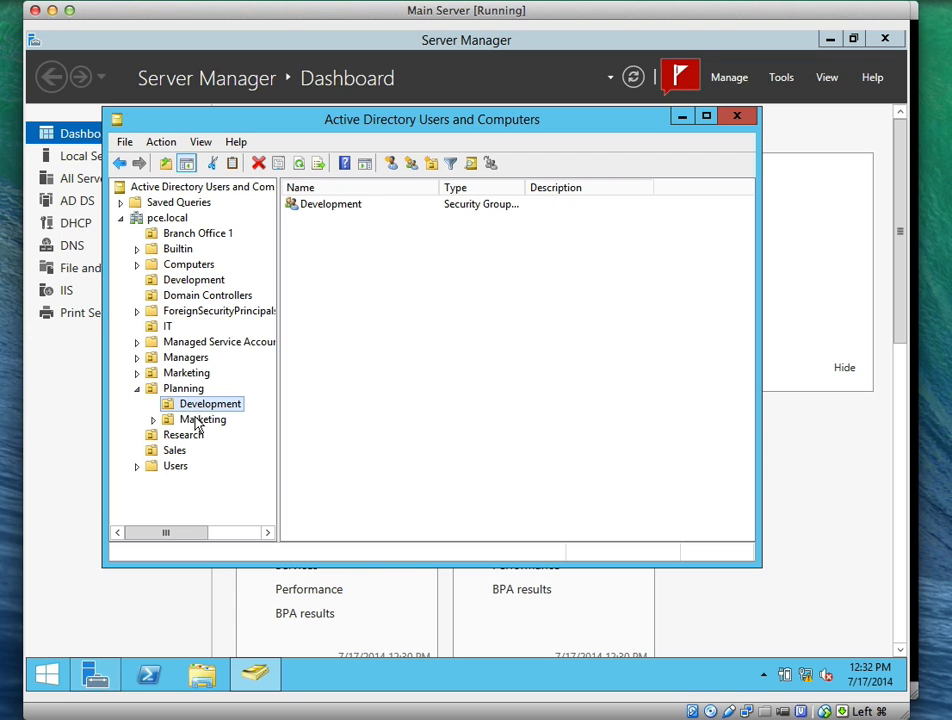
click(196, 420)
click(193, 390)
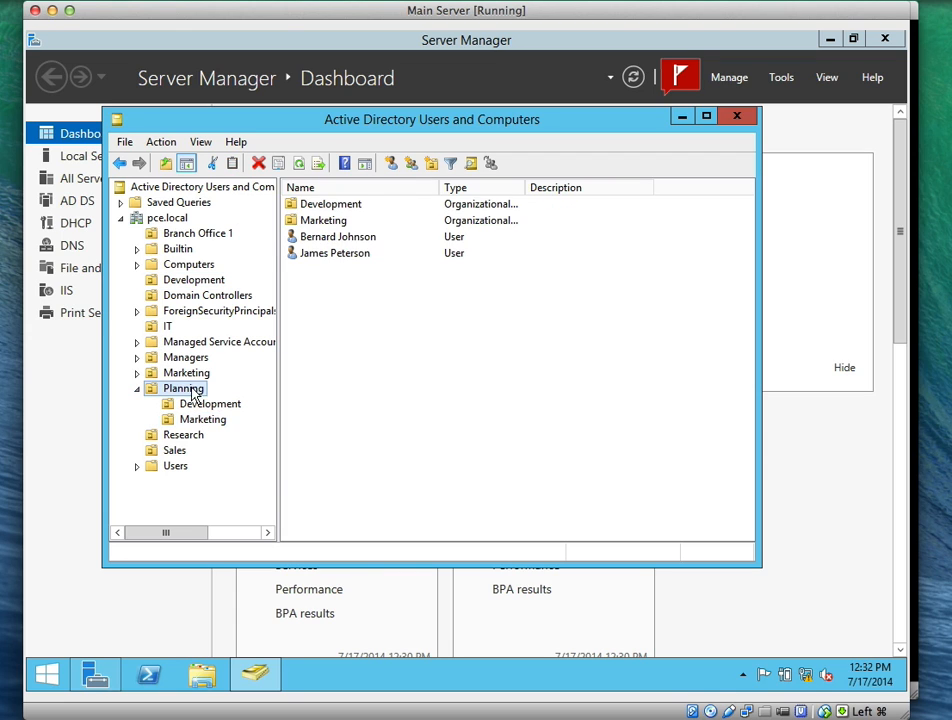
click(337, 260)
right_click(337, 260)
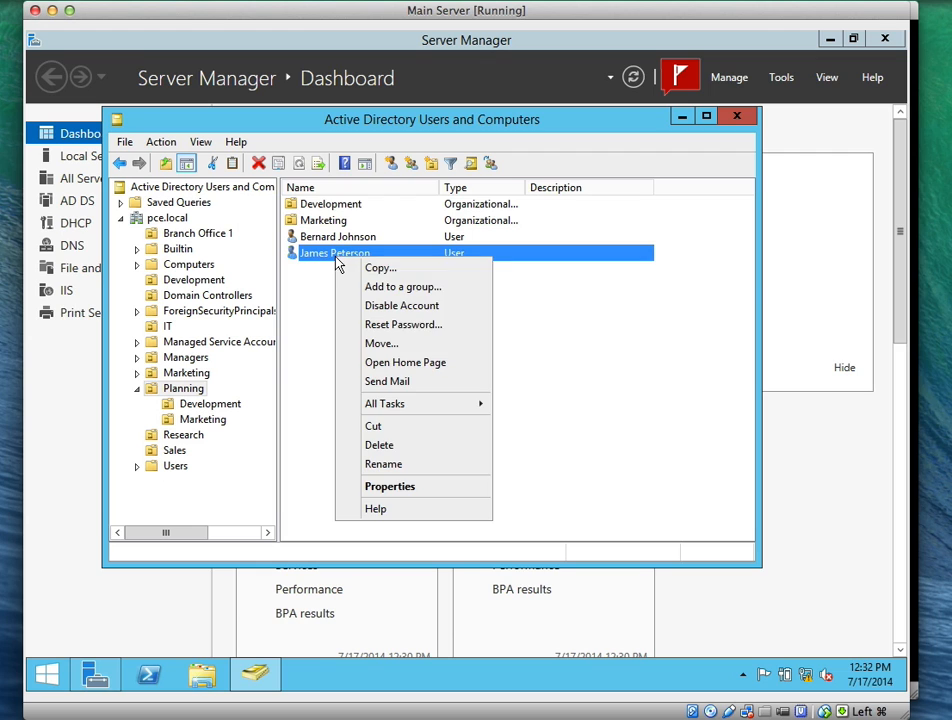
click(390, 447)
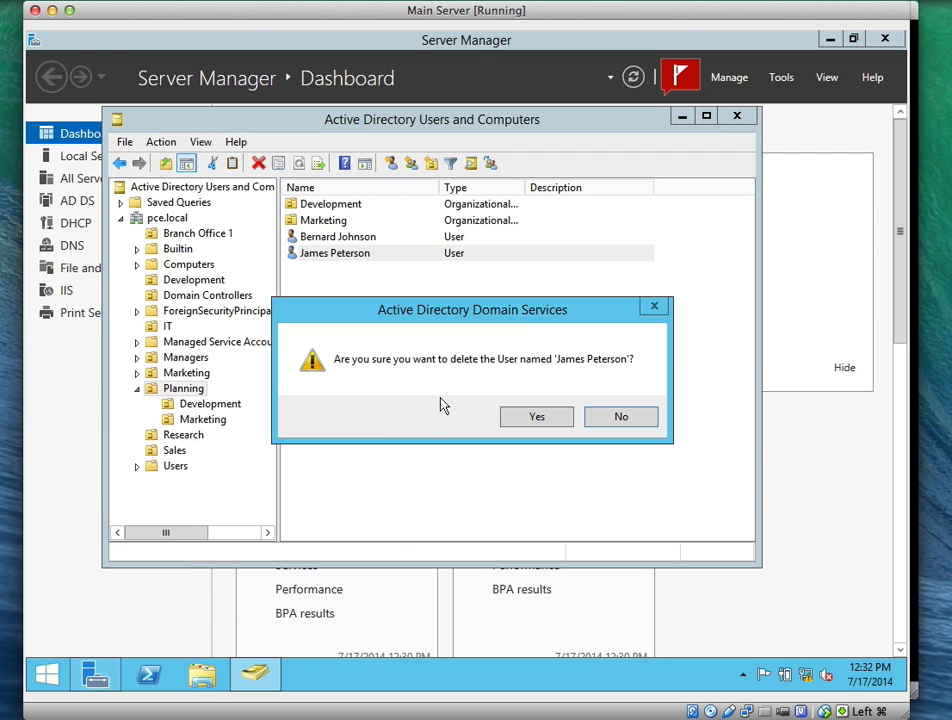
click(512, 418)
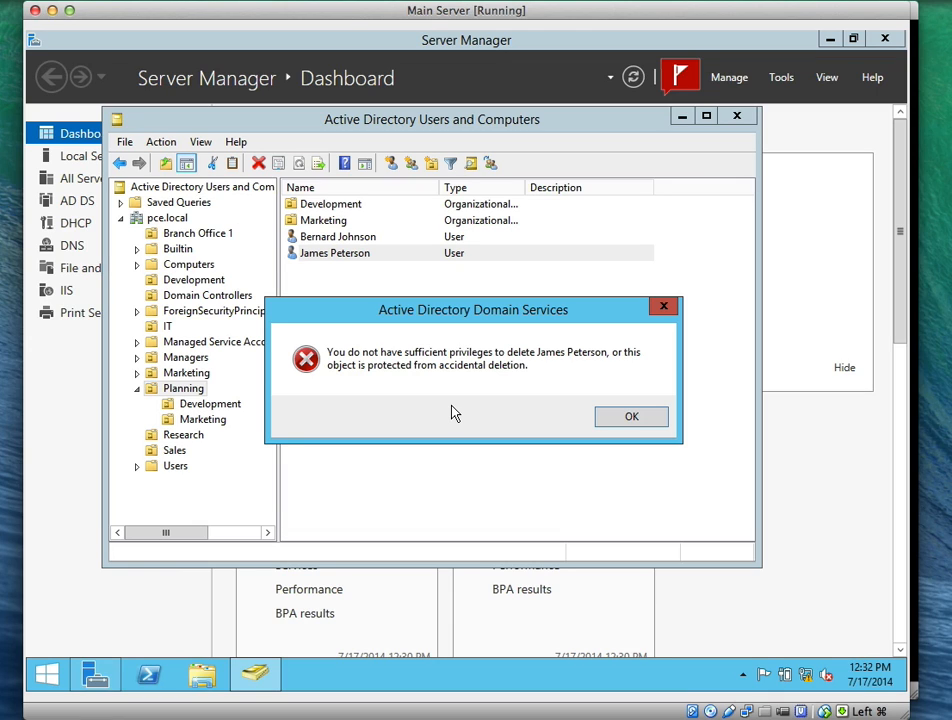
click(650, 416)
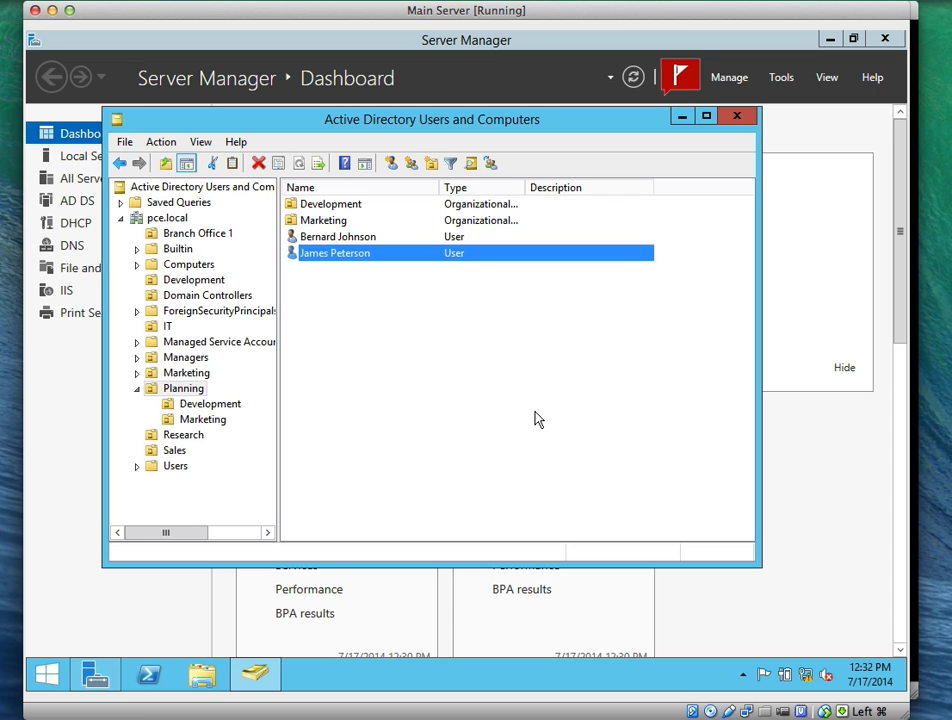
Delete a user account in Branch Office 1 and confirm the deletion prompt
click(168, 233)
click(348, 321)
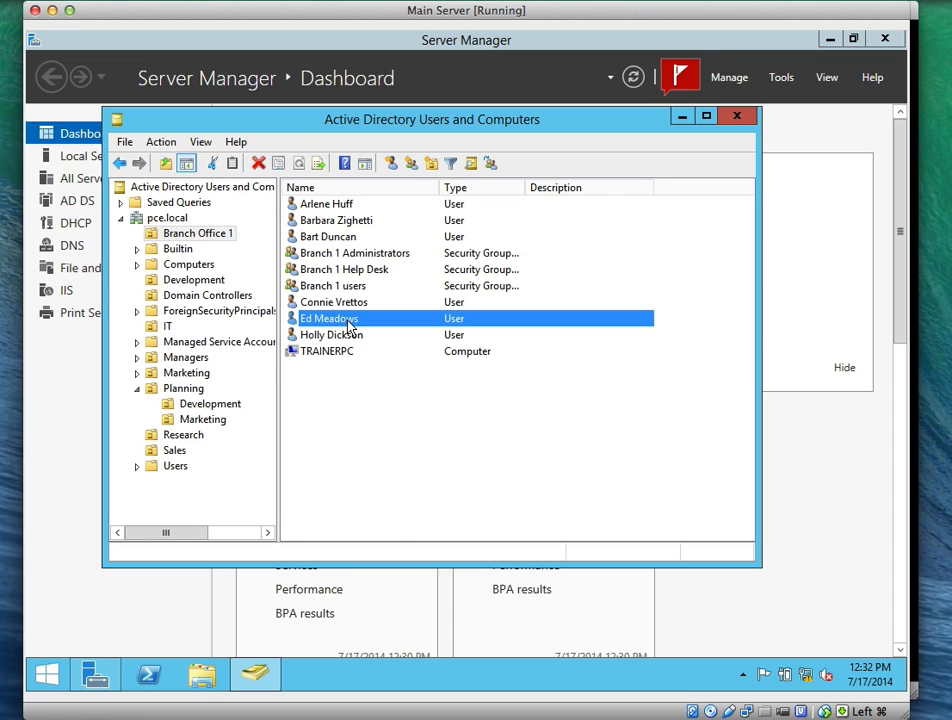
right_click(348, 322)
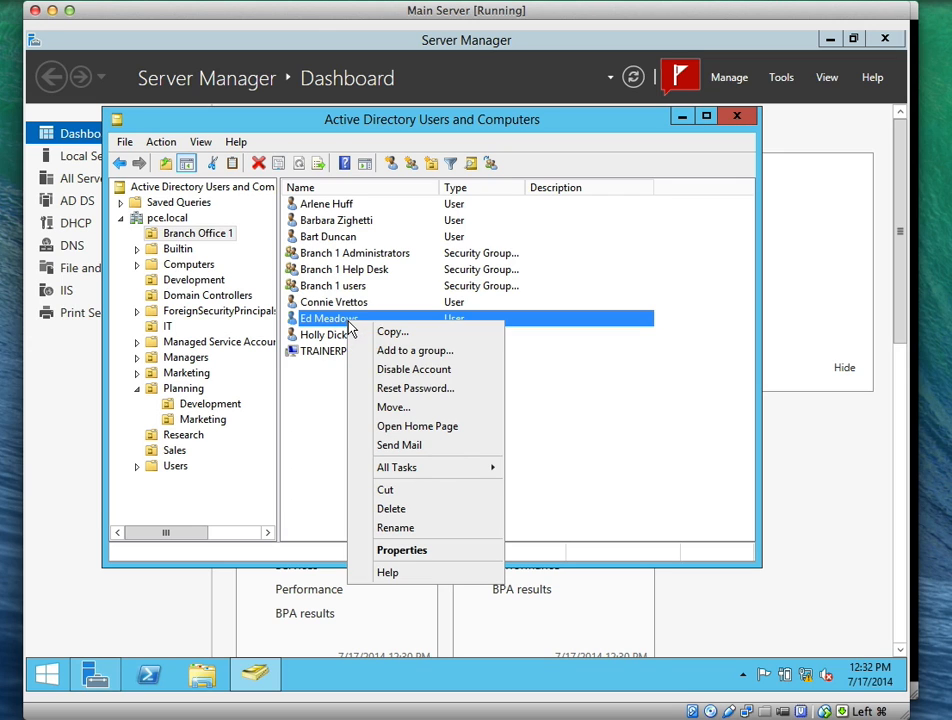
click(392, 509)
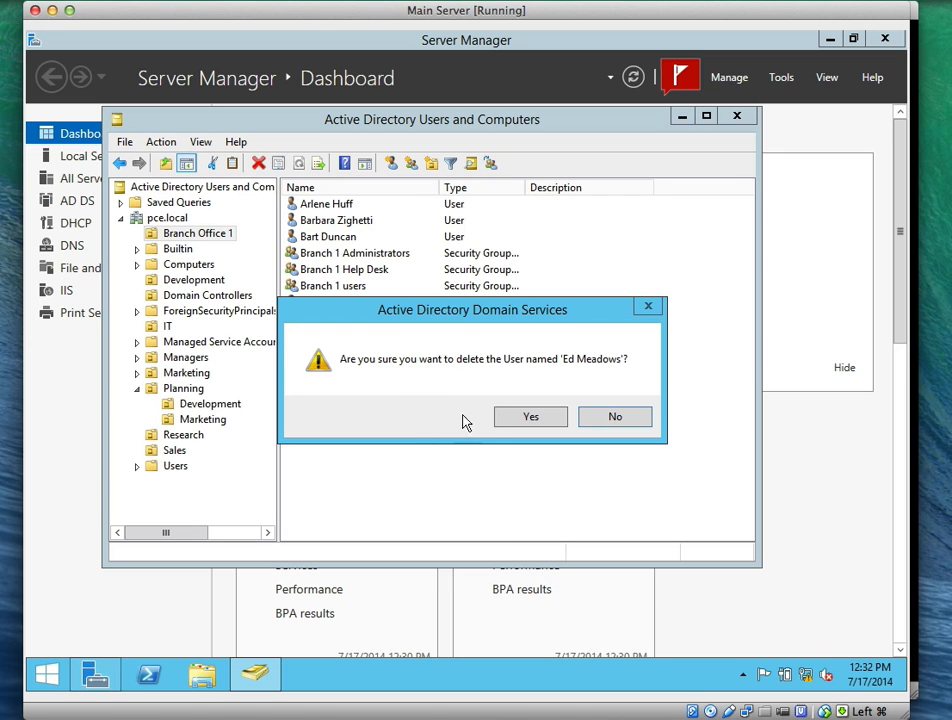
click(518, 421)
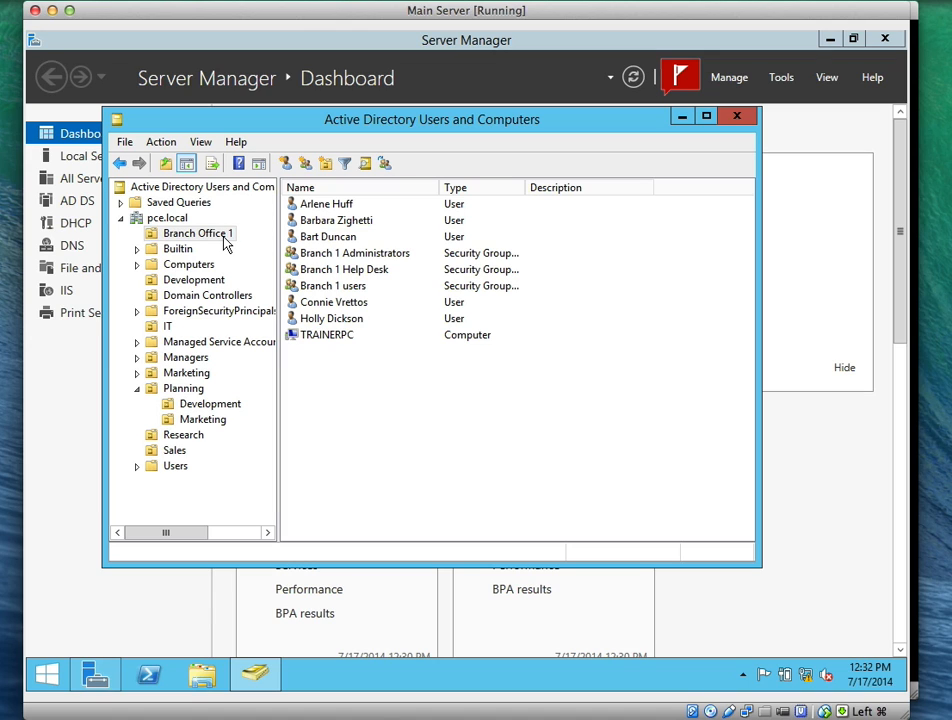
Try deleting the second Planning user and dismiss the insufficient privileges error
click(175, 394)
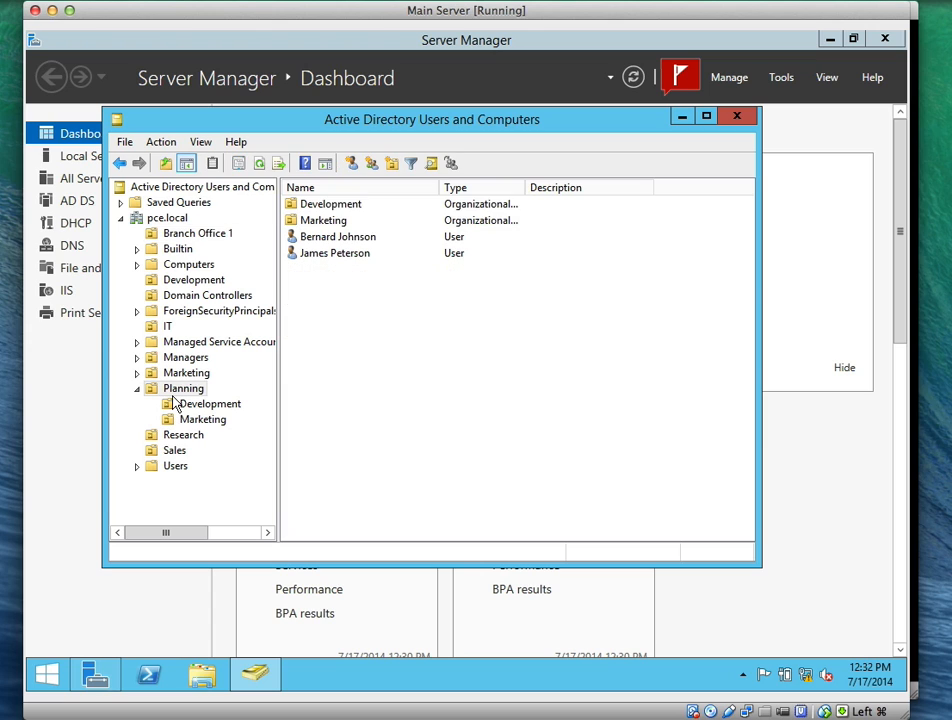
right_click(315, 256)
click(362, 438)
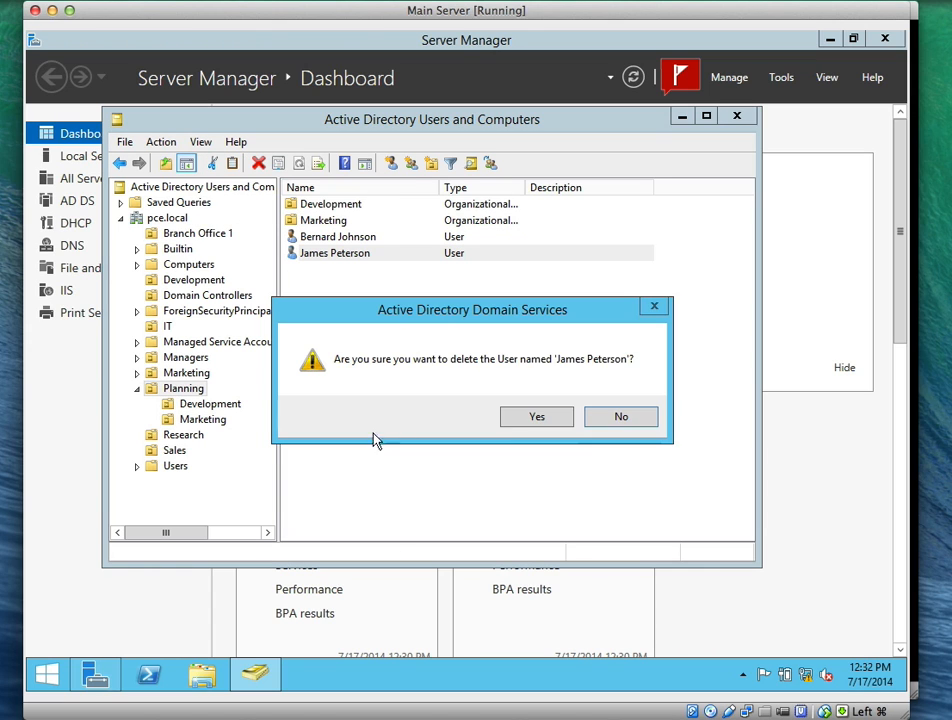
click(535, 418)
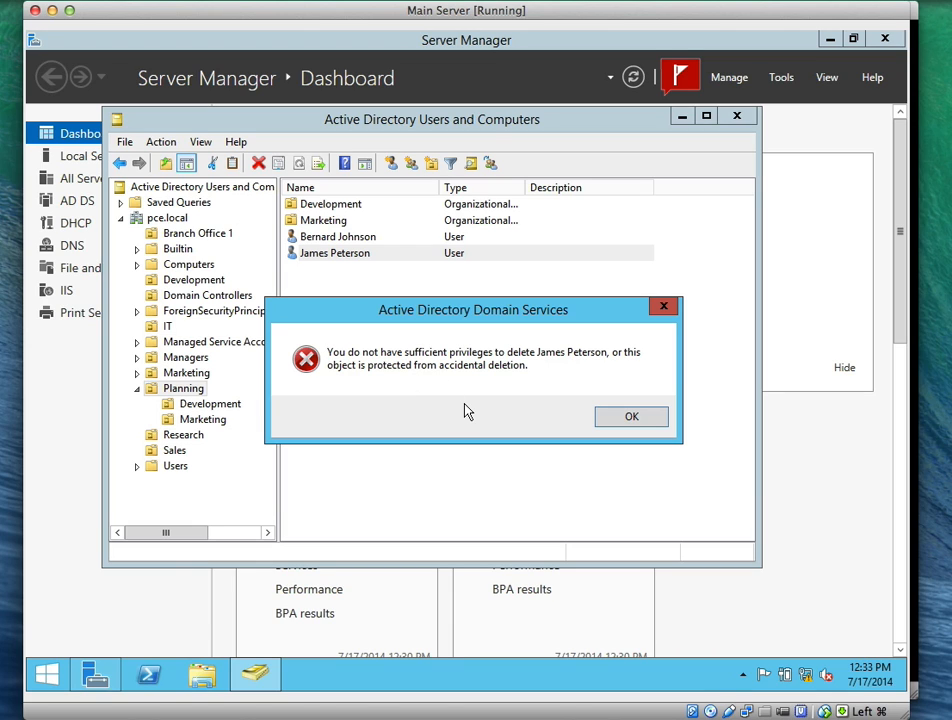
click(632, 416)
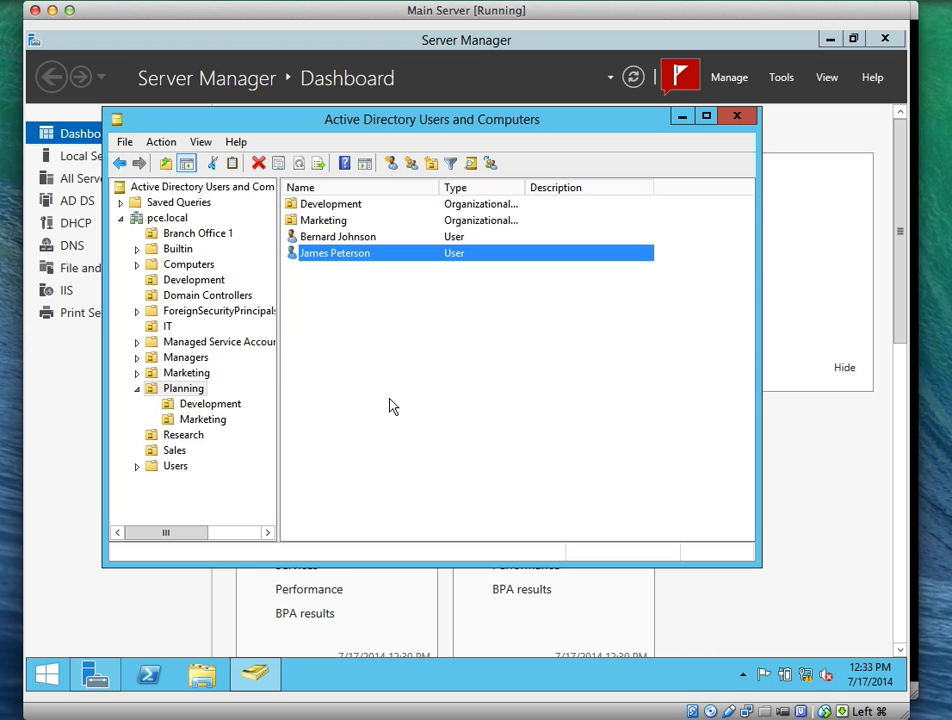
Close the directory console and return from the Start screen to the Server Manager desktop
click(655, 2)
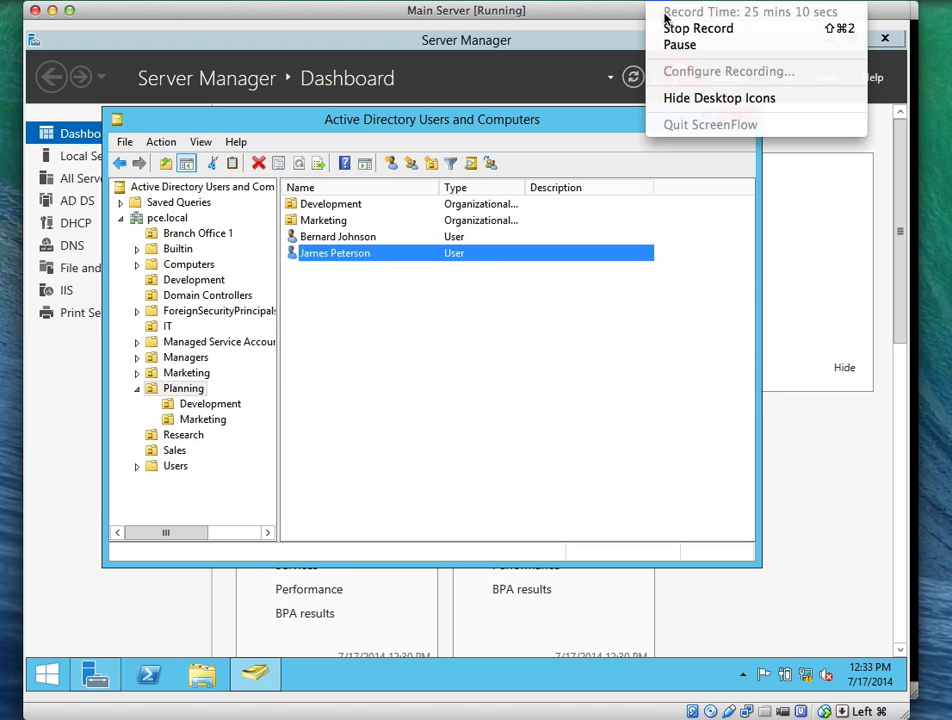
click(684, 45)
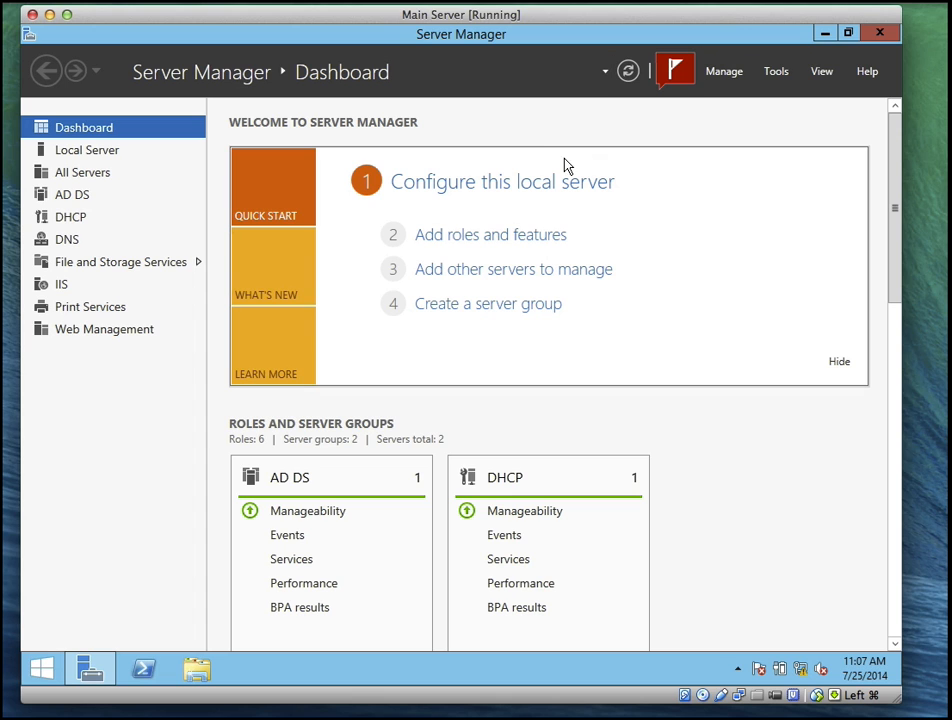
key(super)
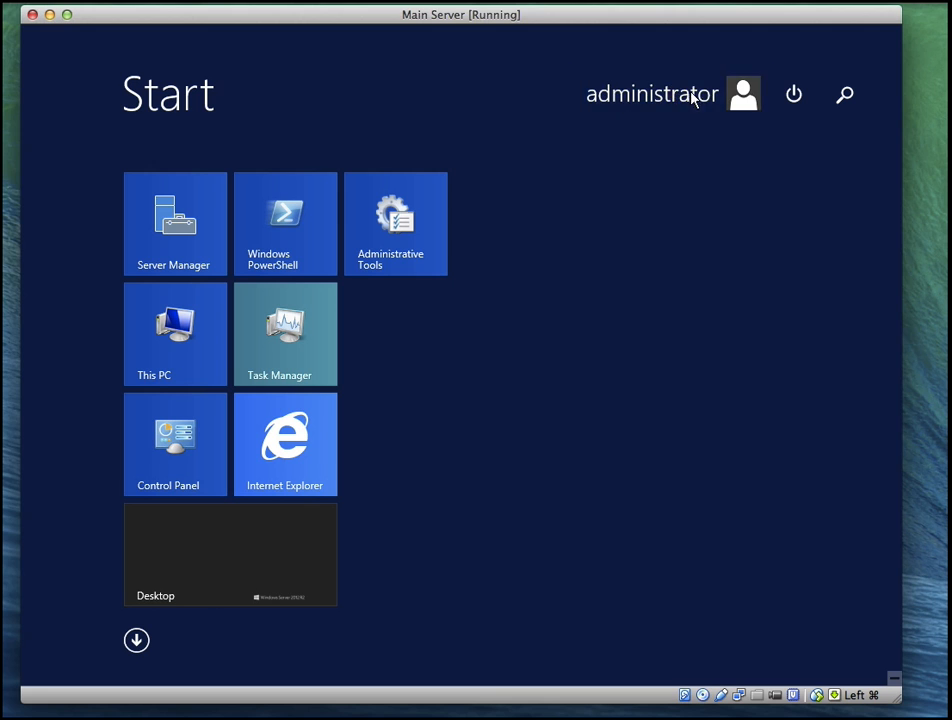
click(187, 550)
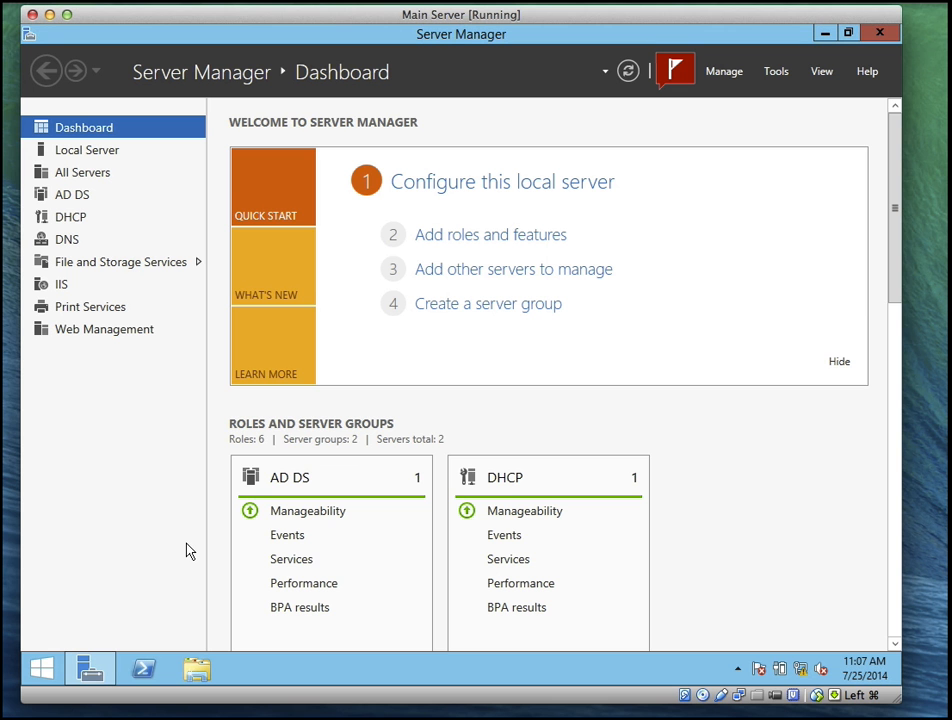
Reopen Active Directory Users and Computers and list Branch Office 1 with a wider Name column
click(773, 72)
click(716, 172)
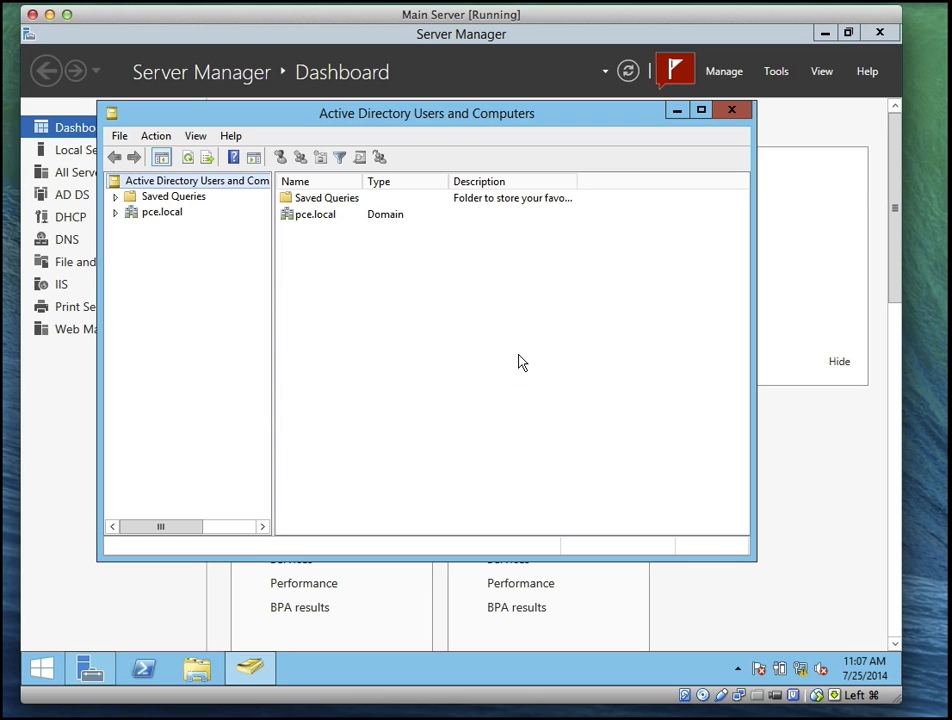
click(116, 213)
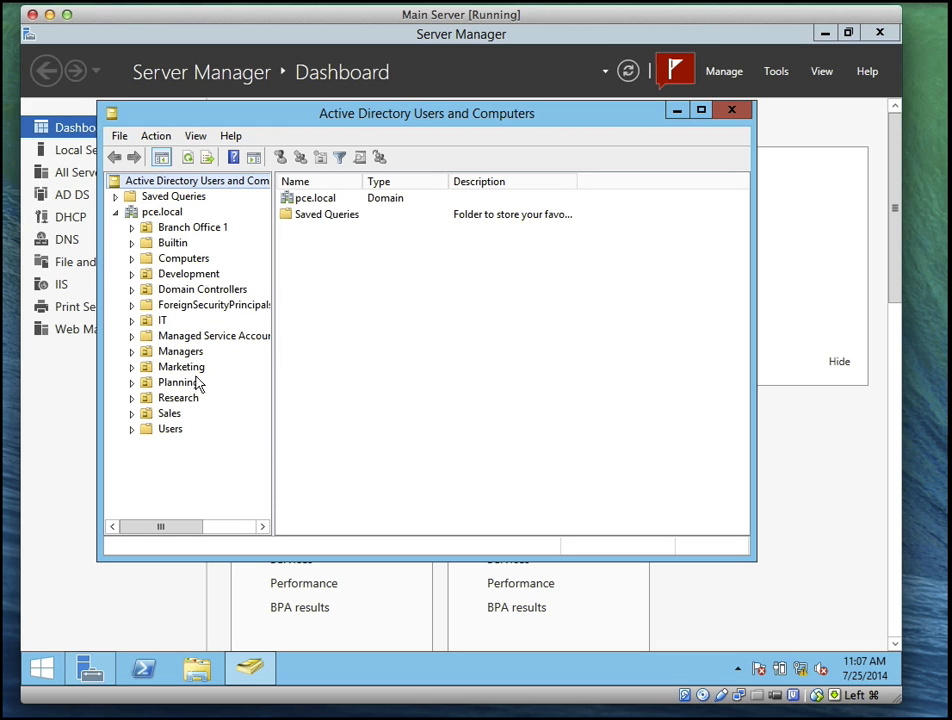
click(195, 230)
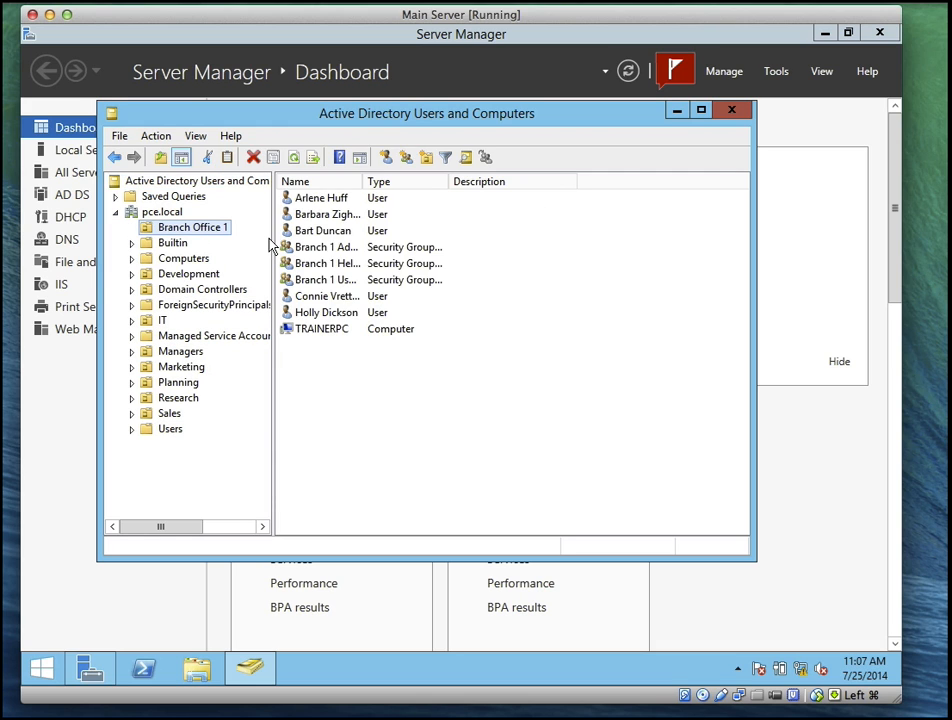
drag(364, 181, 469, 182)
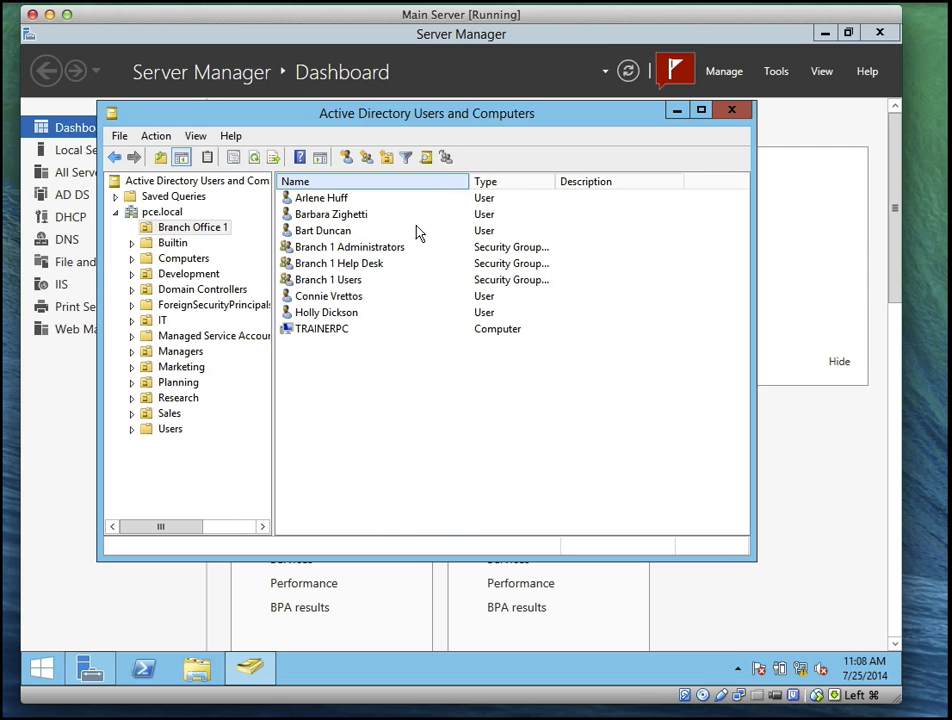
click(352, 268)
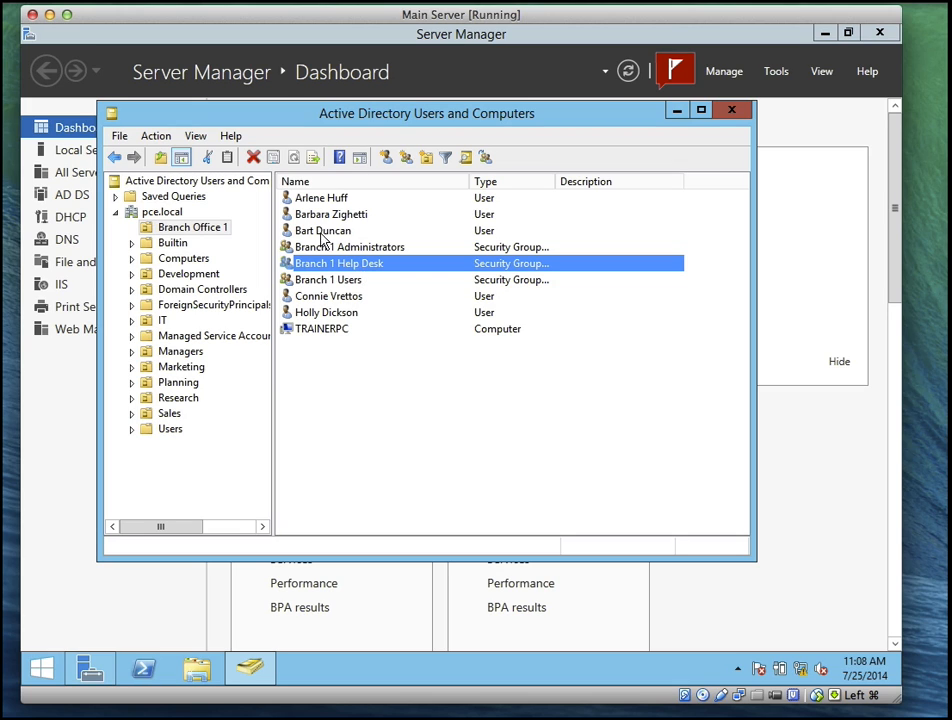
click(318, 232)
click(343, 265)
Add the third Branch Office 1 user to Branch 1 Help Desk via a 'Branch' name search
right_click(343, 266)
click(343, 233)
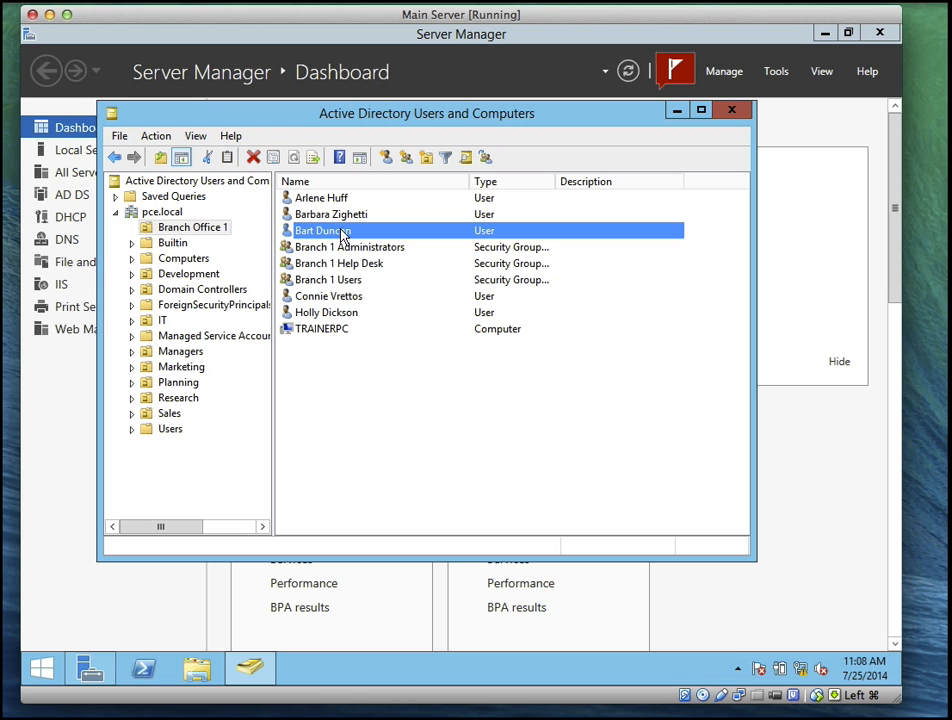
right_click(342, 233)
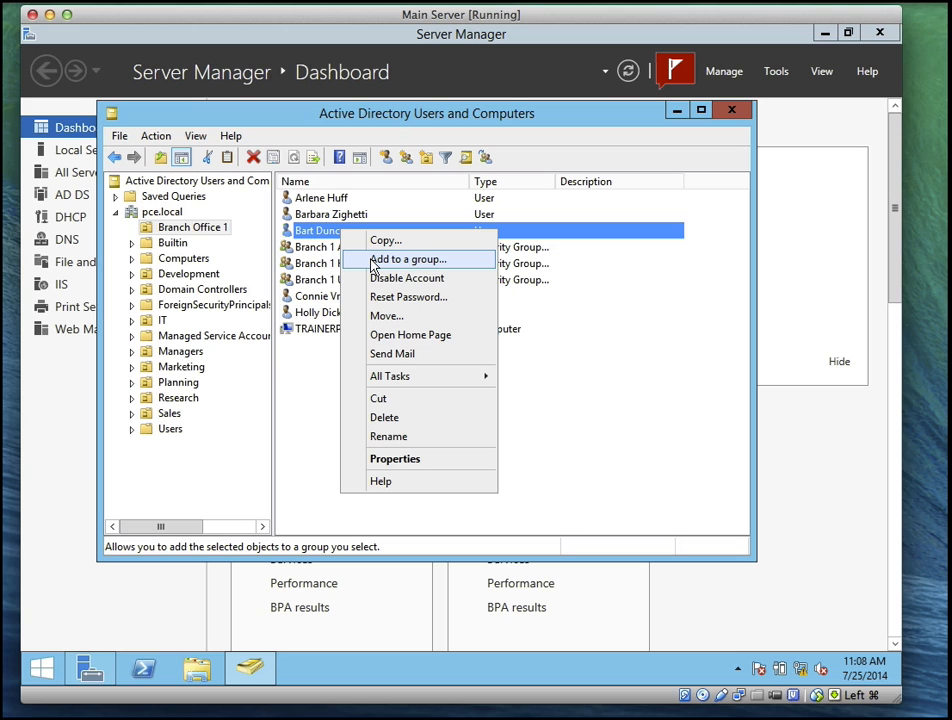
click(371, 260)
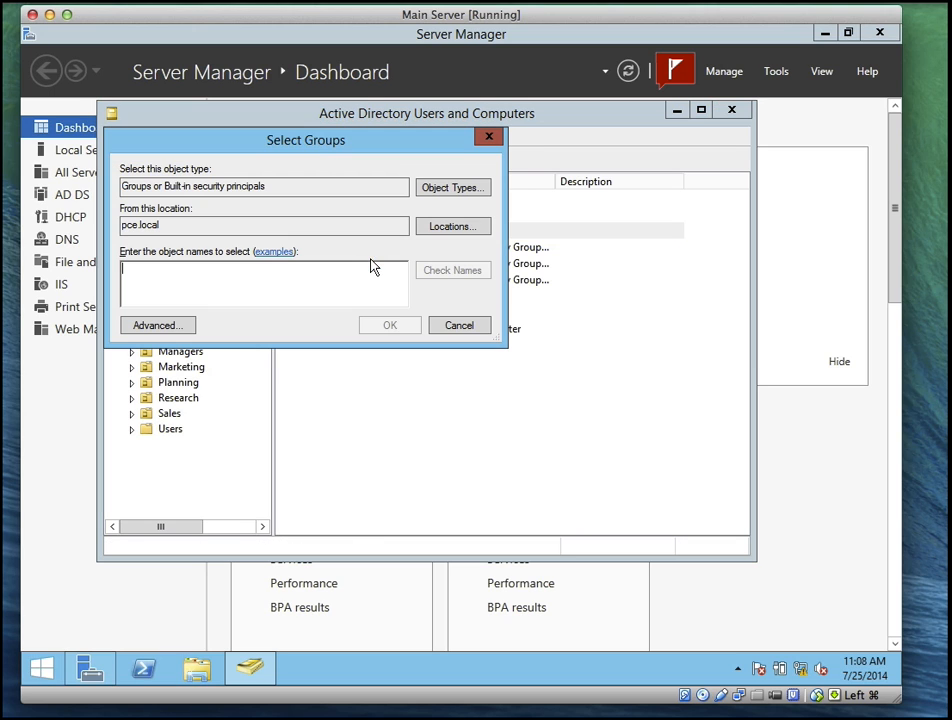
text(Brach)
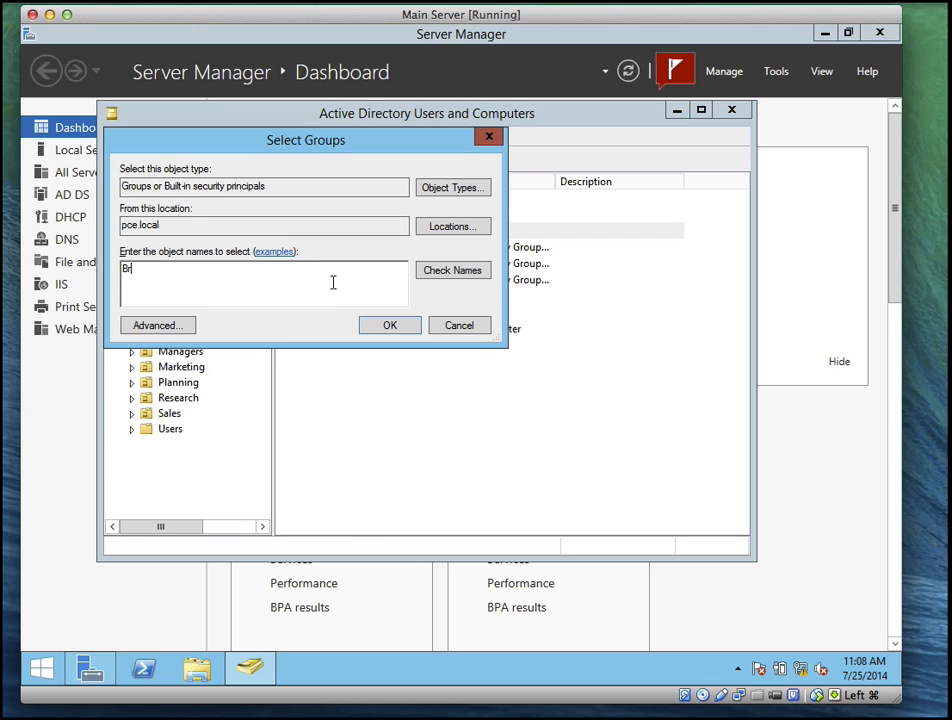
key(BackSpace)
key(BackSpace)
text(nch)
click(444, 271)
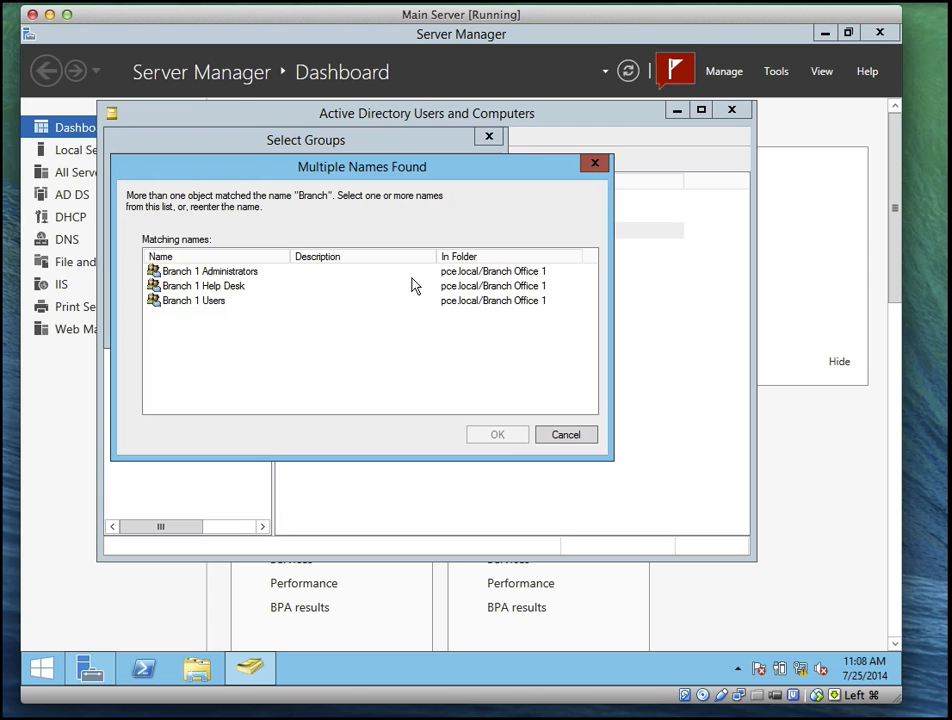
click(228, 290)
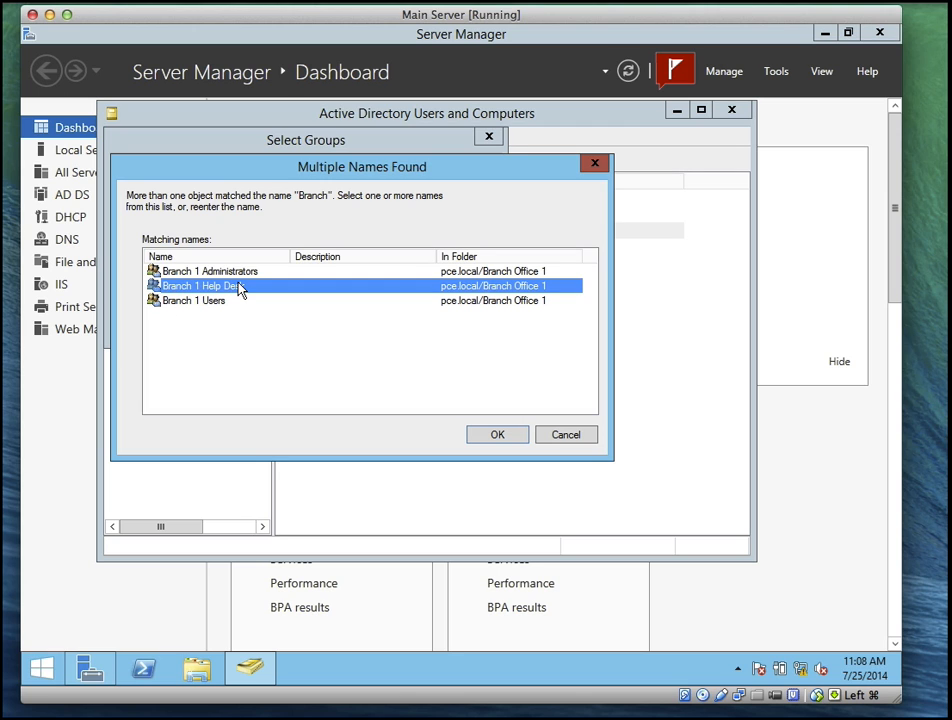
click(497, 437)
click(379, 330)
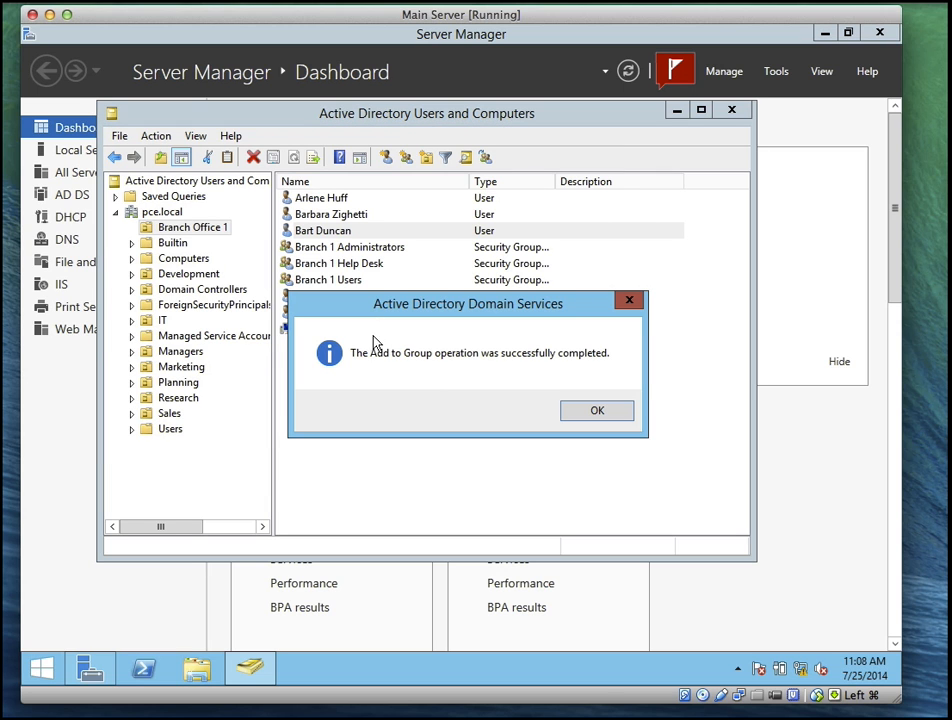
click(598, 413)
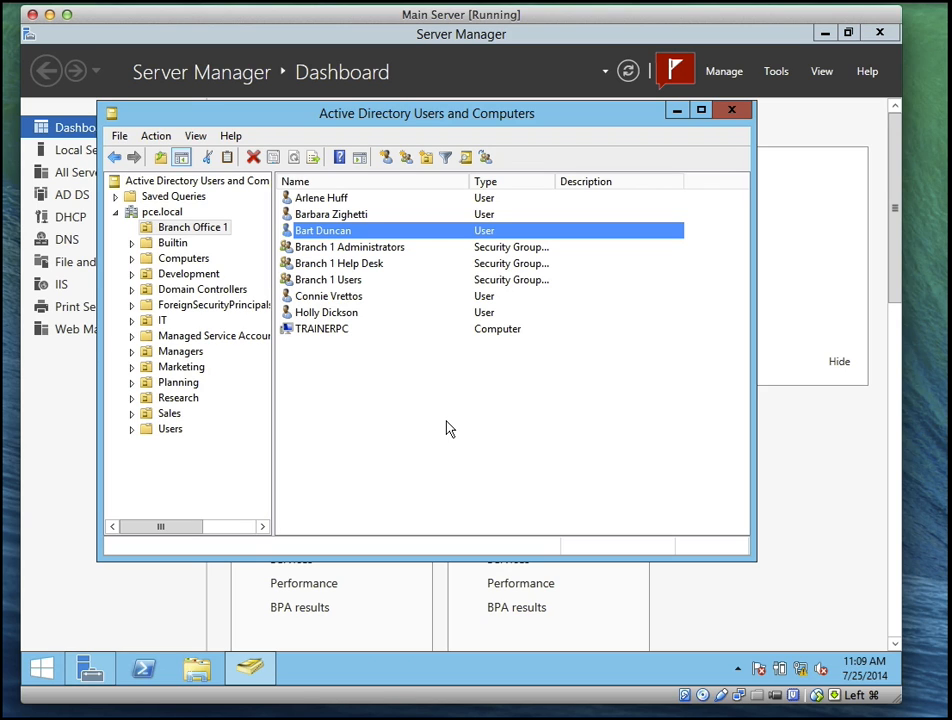
Add the Branch 1 Help Desk group to Server Operators using a 'Server' name lookup
click(350, 267)
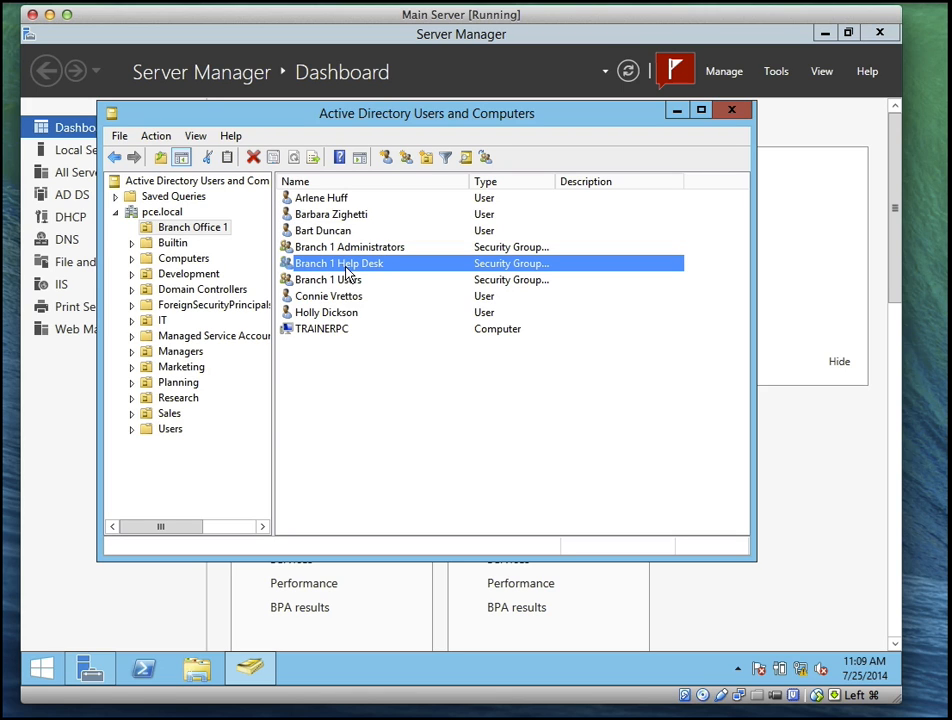
right_click(351, 265)
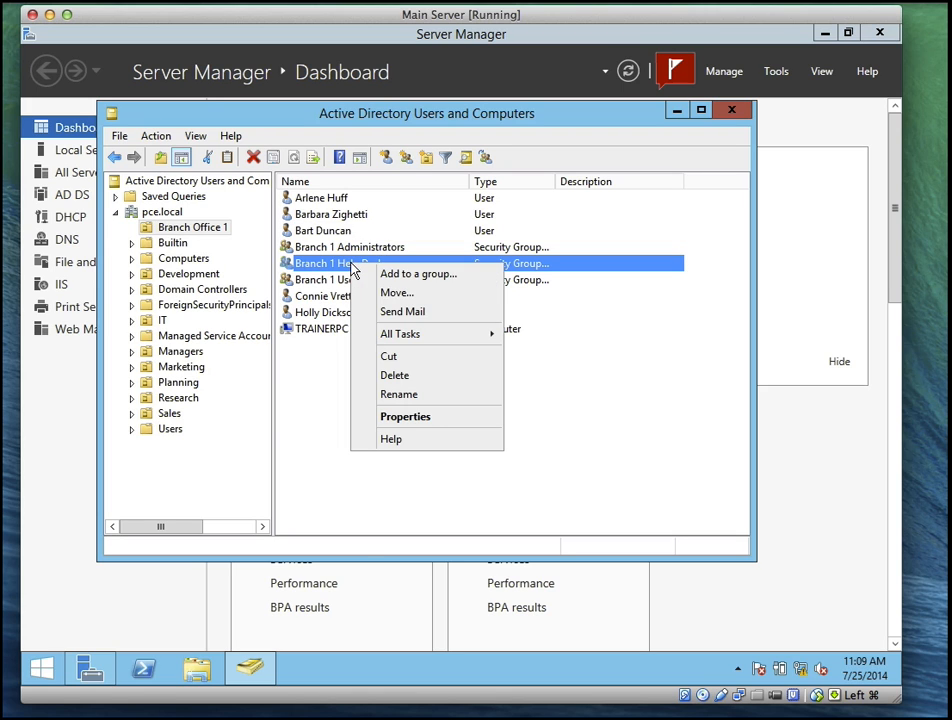
click(420, 277)
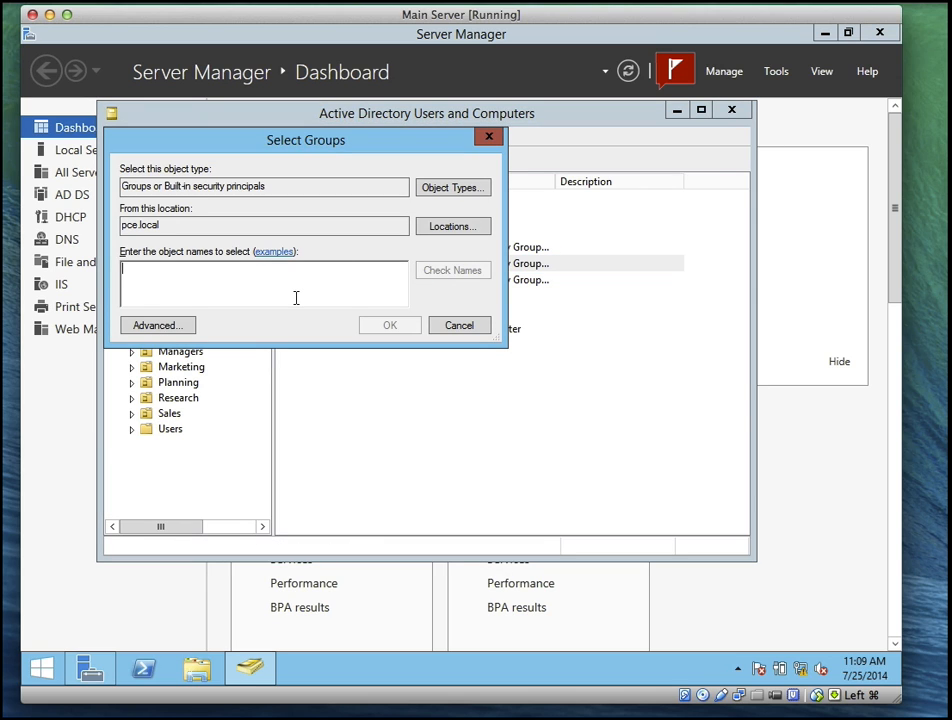
text(Server)
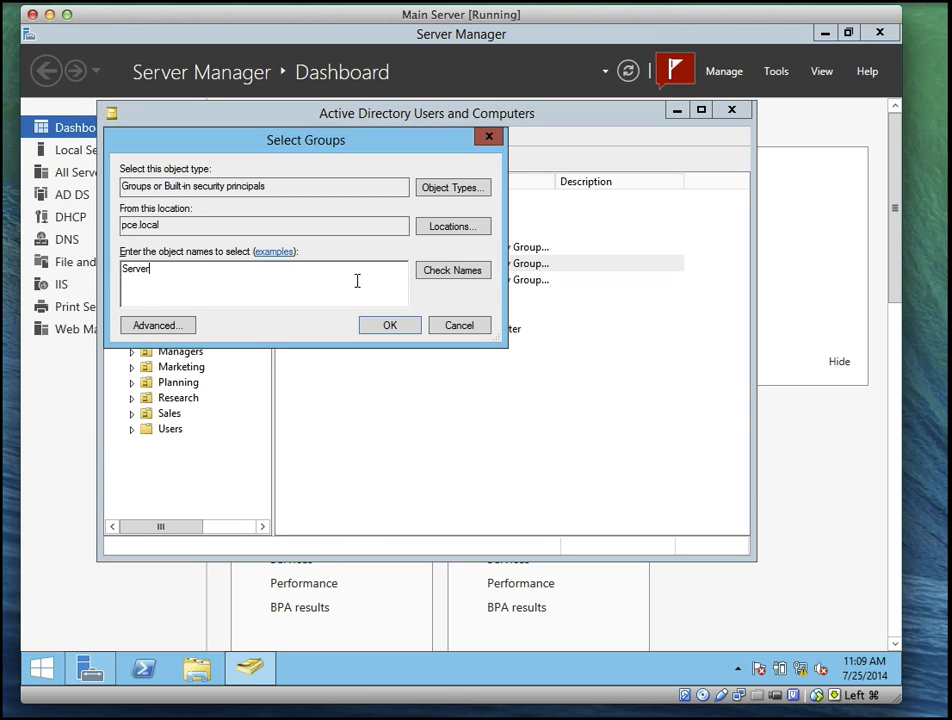
click(440, 271)
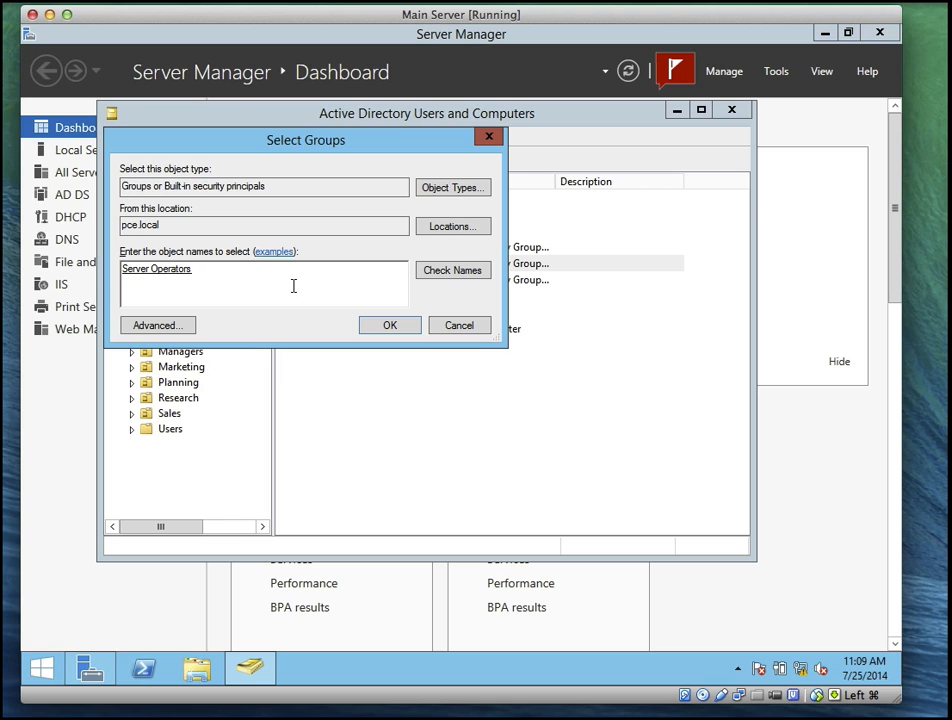
click(391, 330)
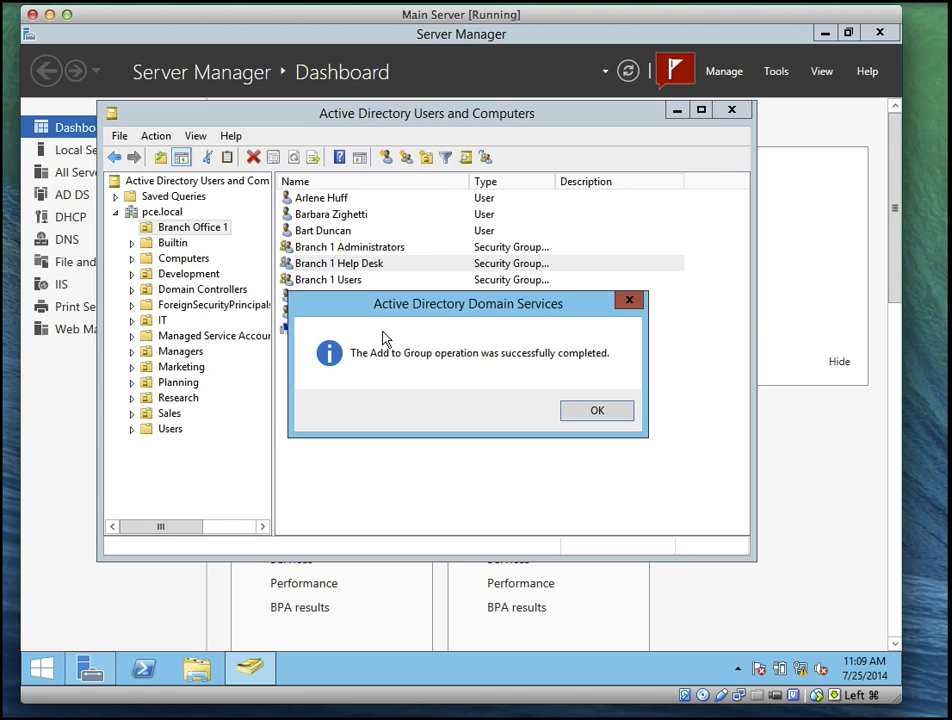
click(590, 413)
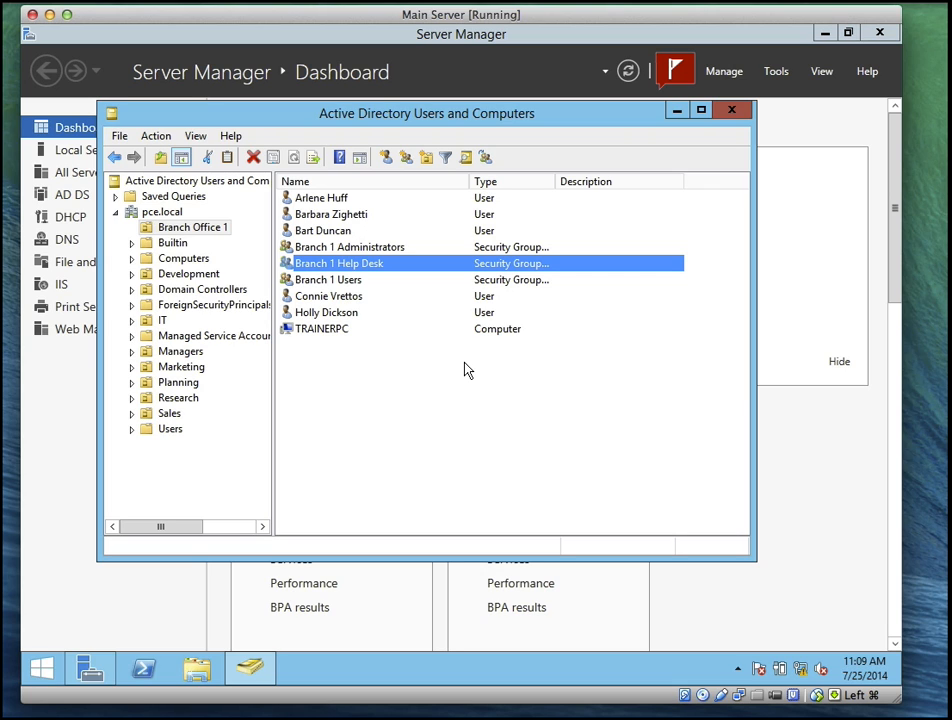
click(343, 232)
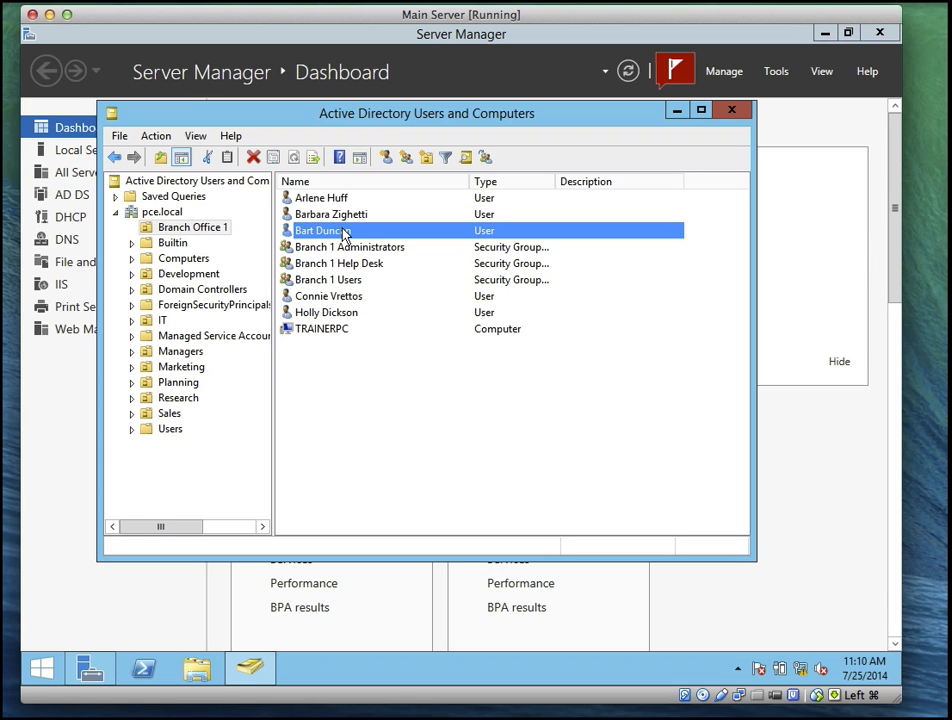
Close the directory console and sign out of the administrator session
click(733, 112)
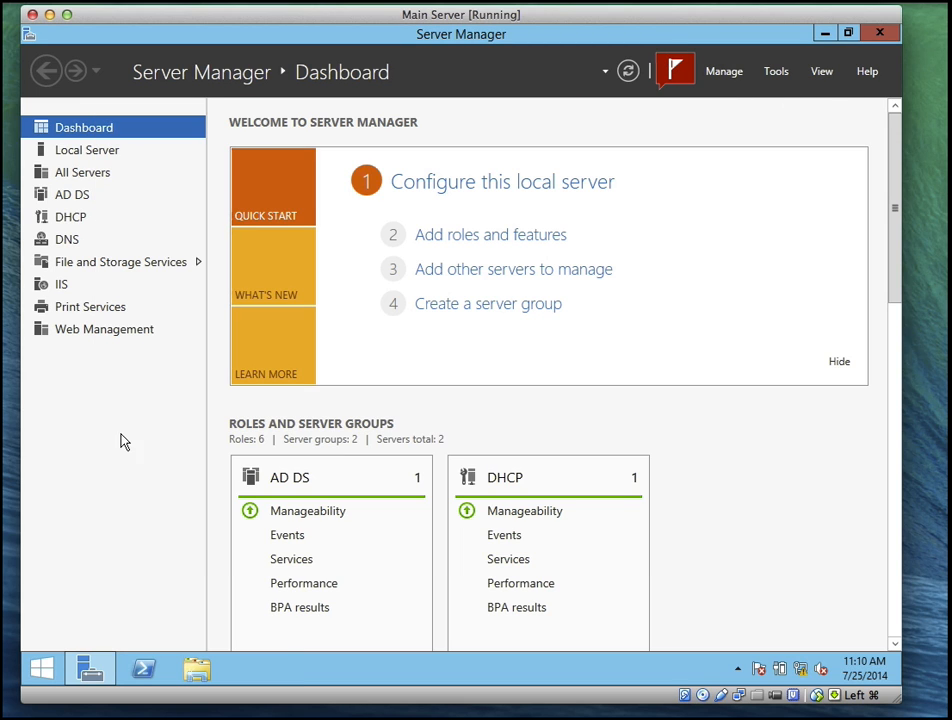
click(42, 666)
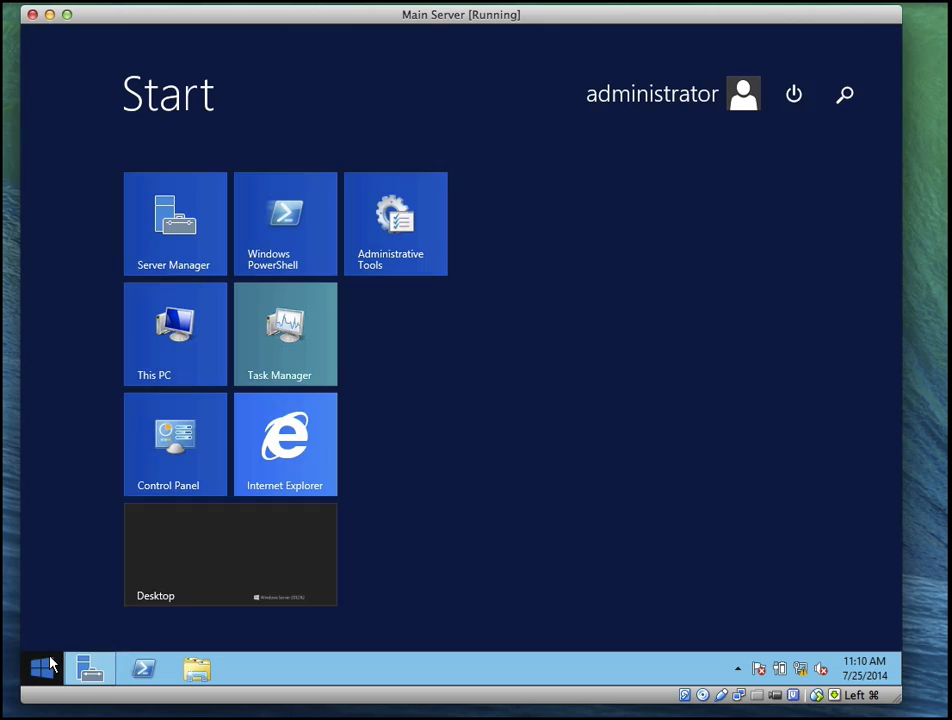
click(795, 108)
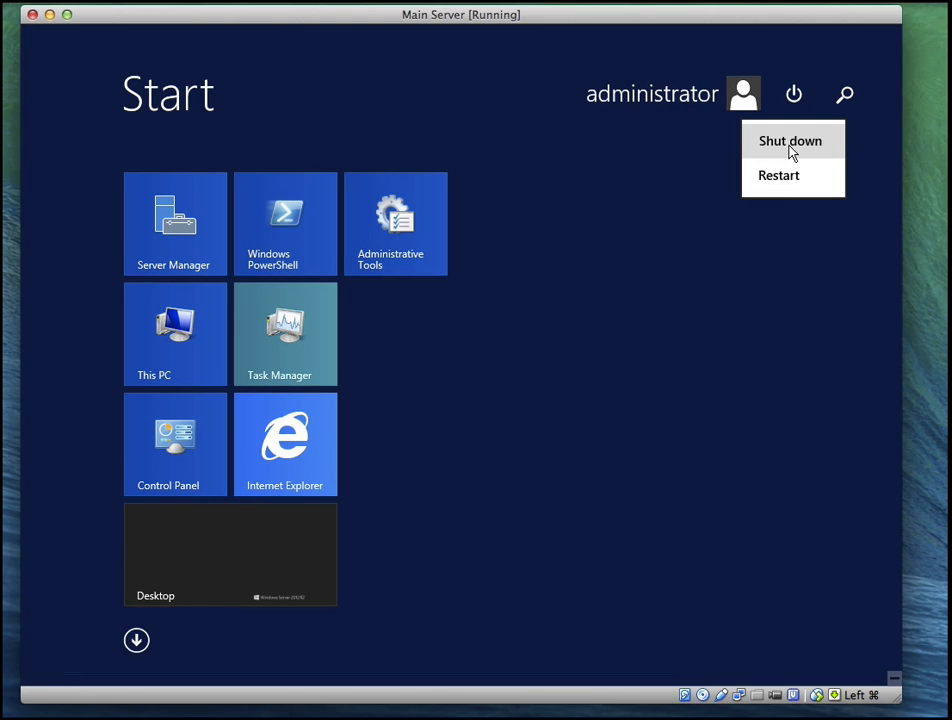
click(713, 99)
click(715, 96)
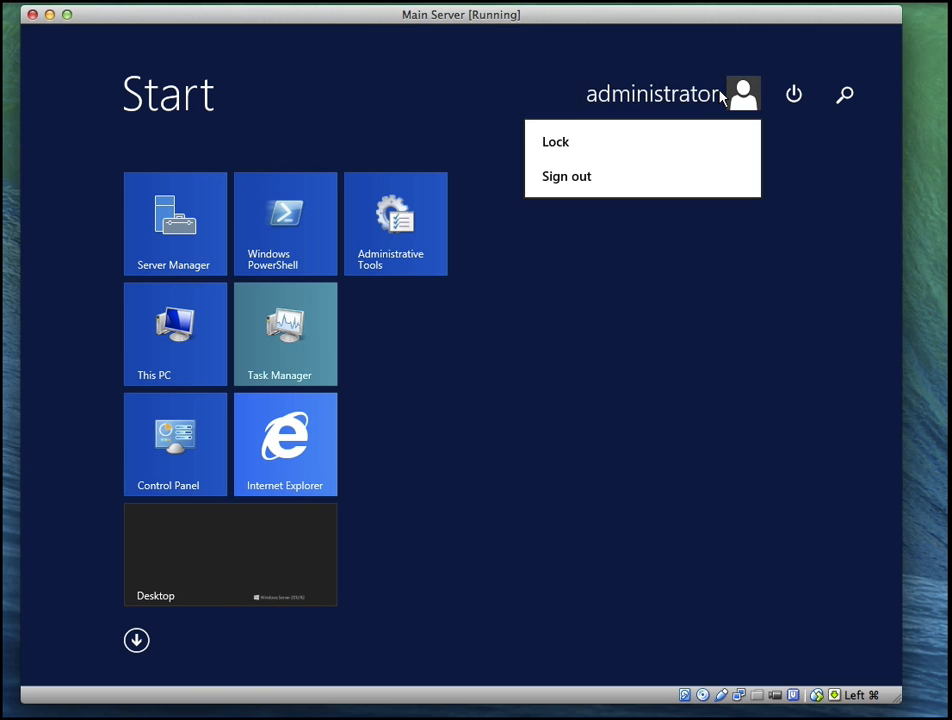
click(614, 184)
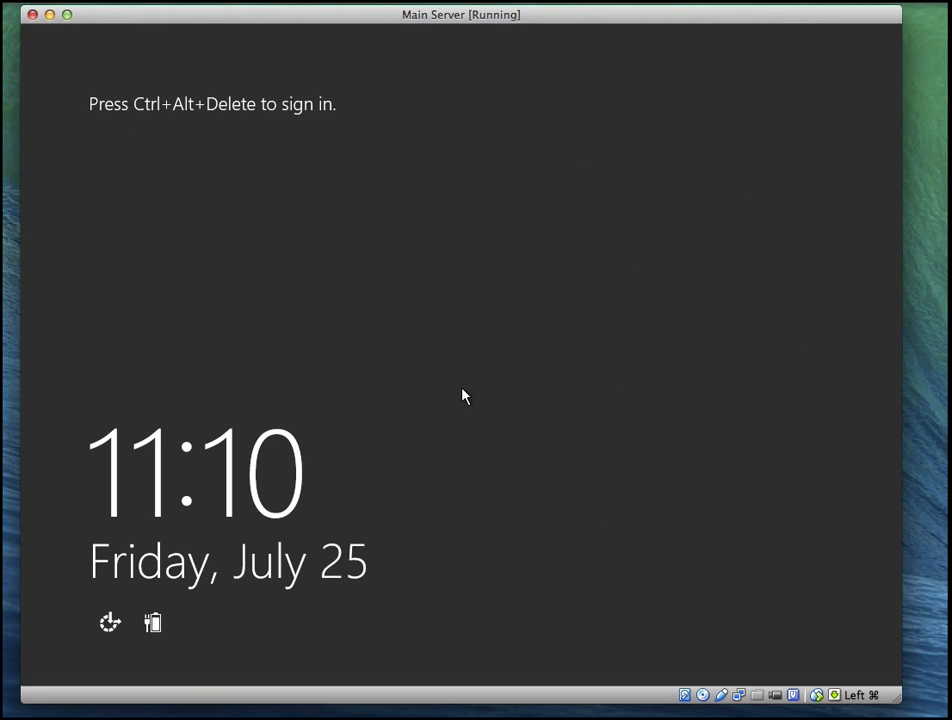
Send Ctrl+Alt+Del and sign in as the delegated help desk user with their user name and password
click(155, 1)
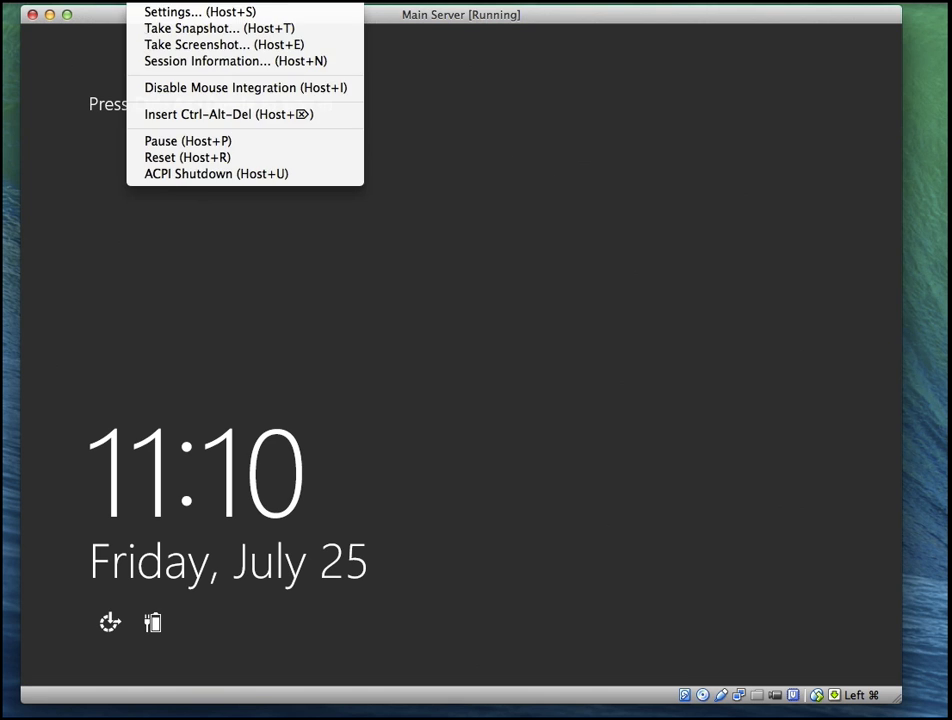
click(162, 117)
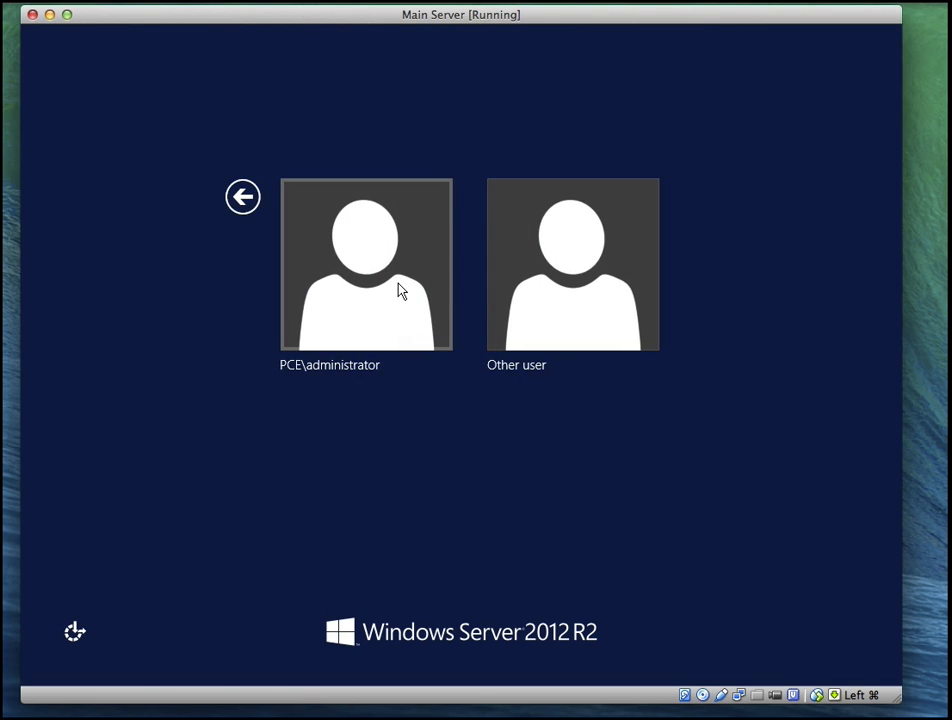
click(559, 289)
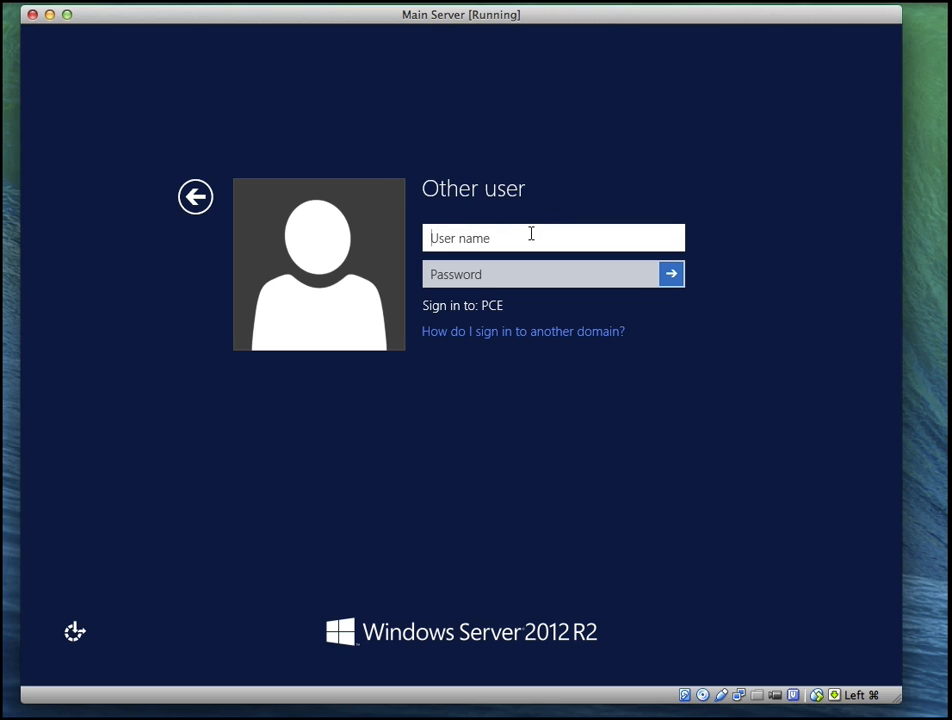
text(bg)
key(BackSpace)
text(j)
key(Tab)
text(••)
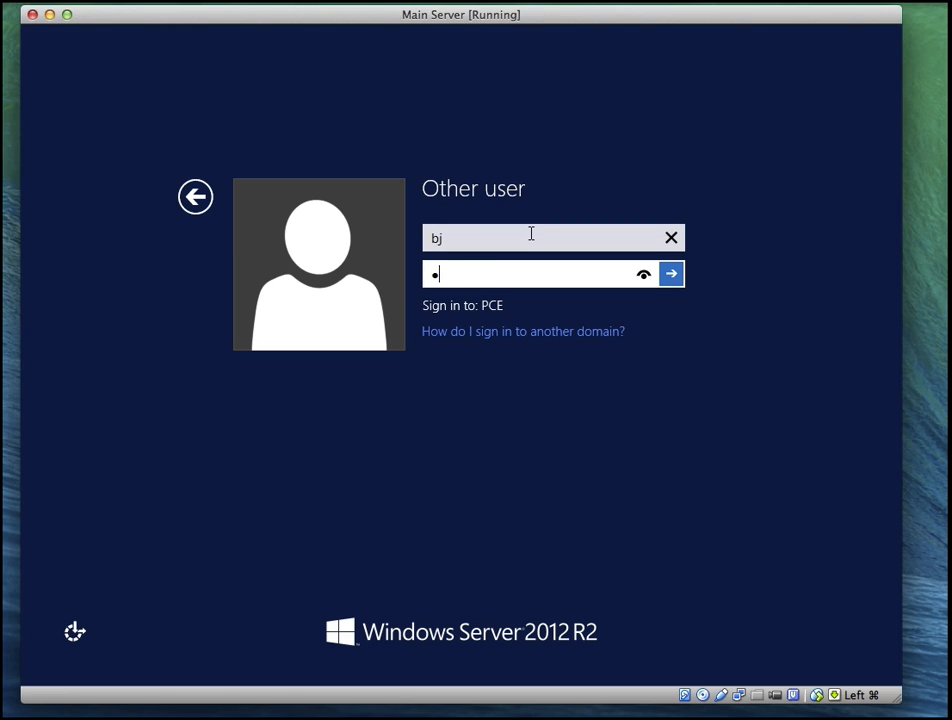
text(••••••)
key(Return)
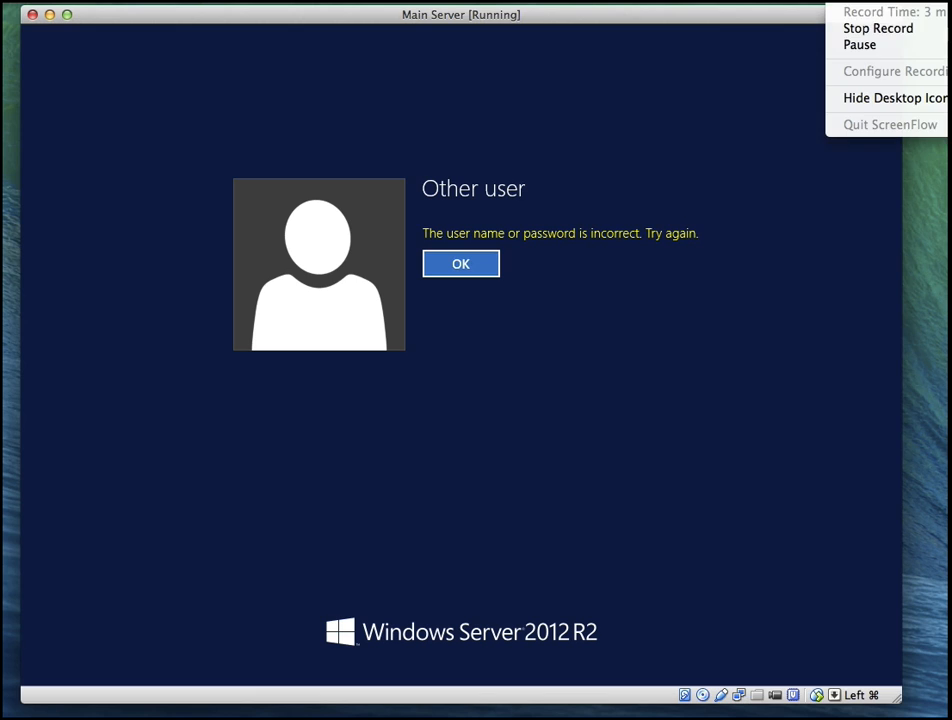
click(852, 38)
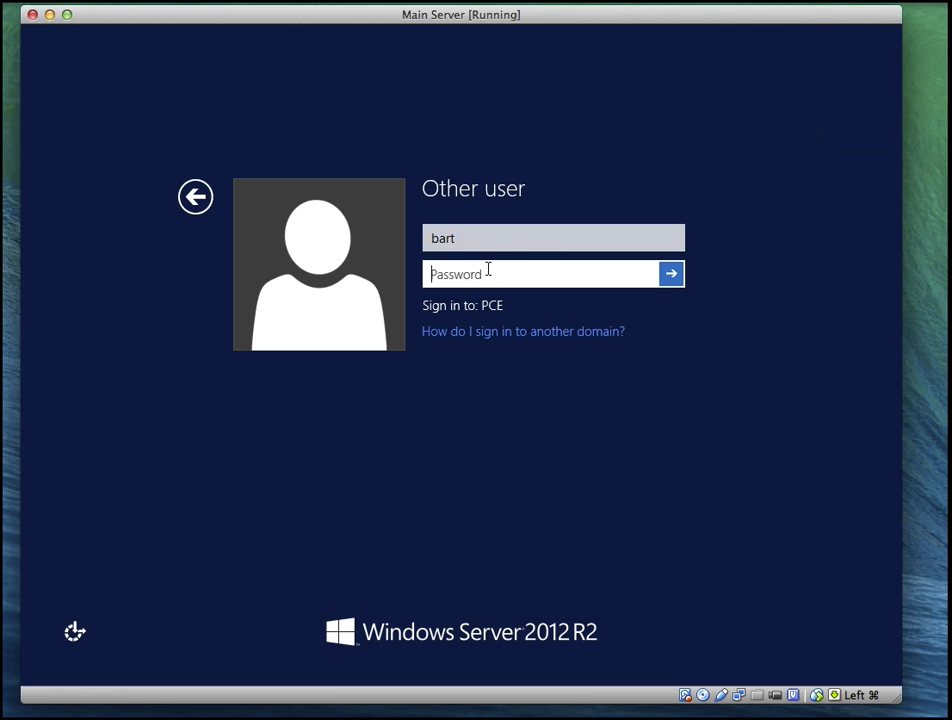
text(••••••••)
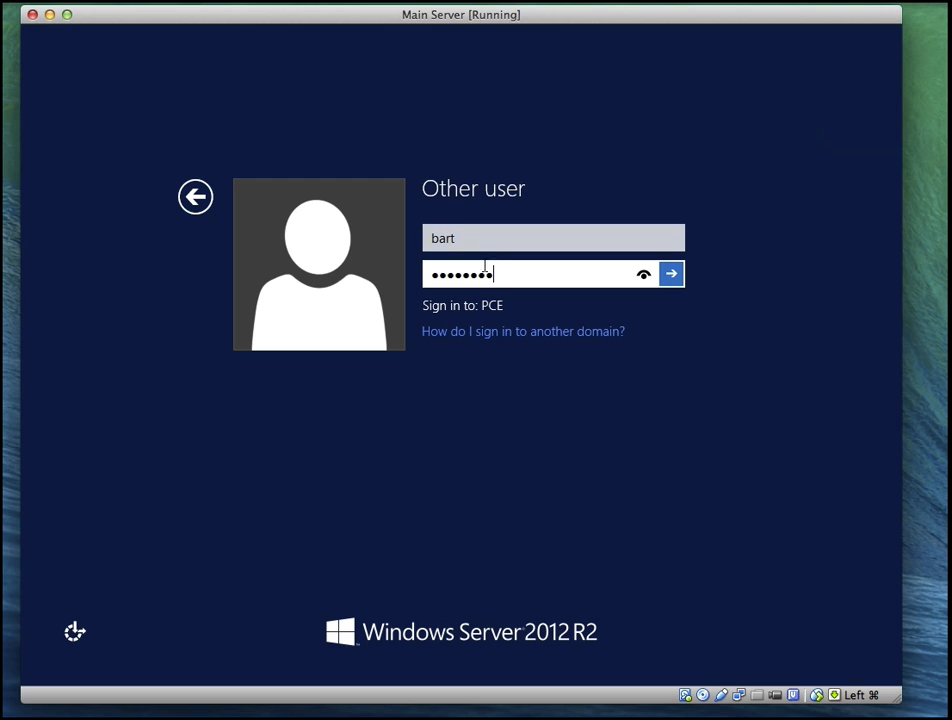
key(Return)
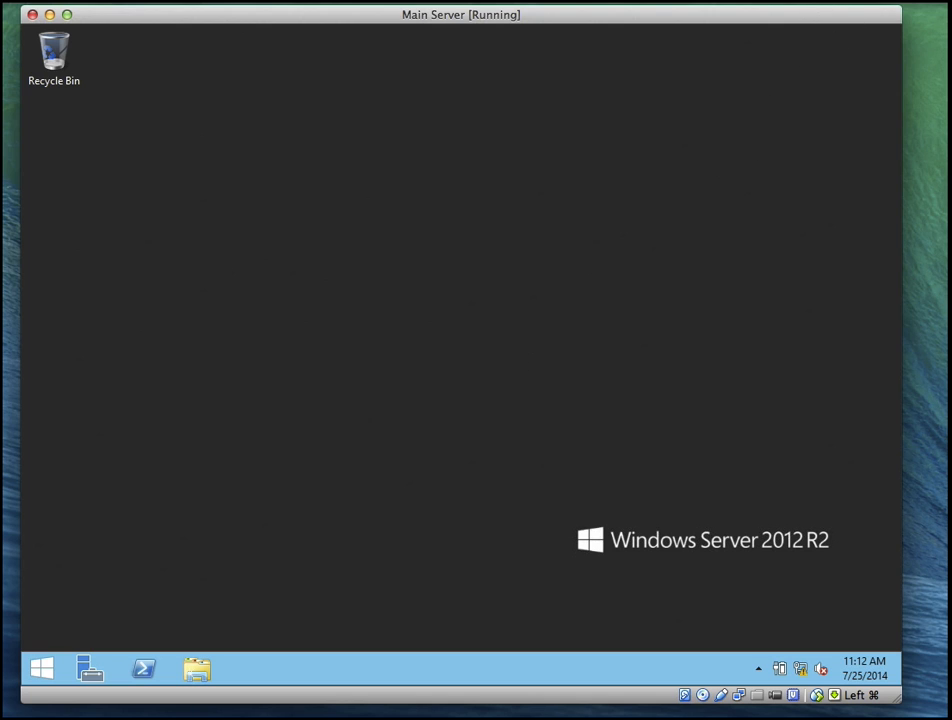
Decline the elevation prompt that is already showing on the desktop
click(836, 2)
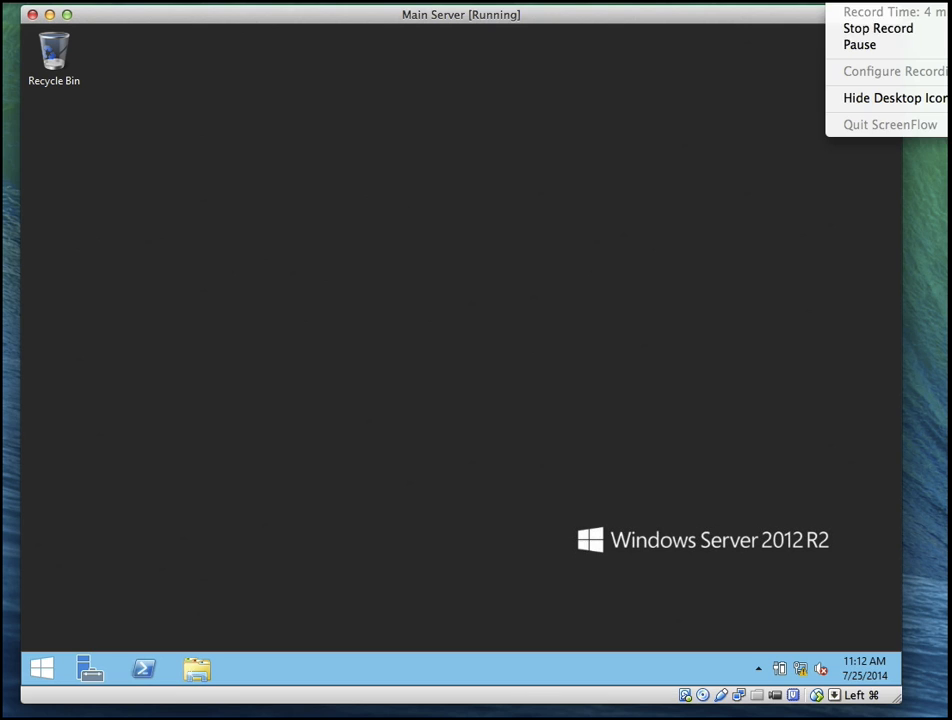
click(838, 50)
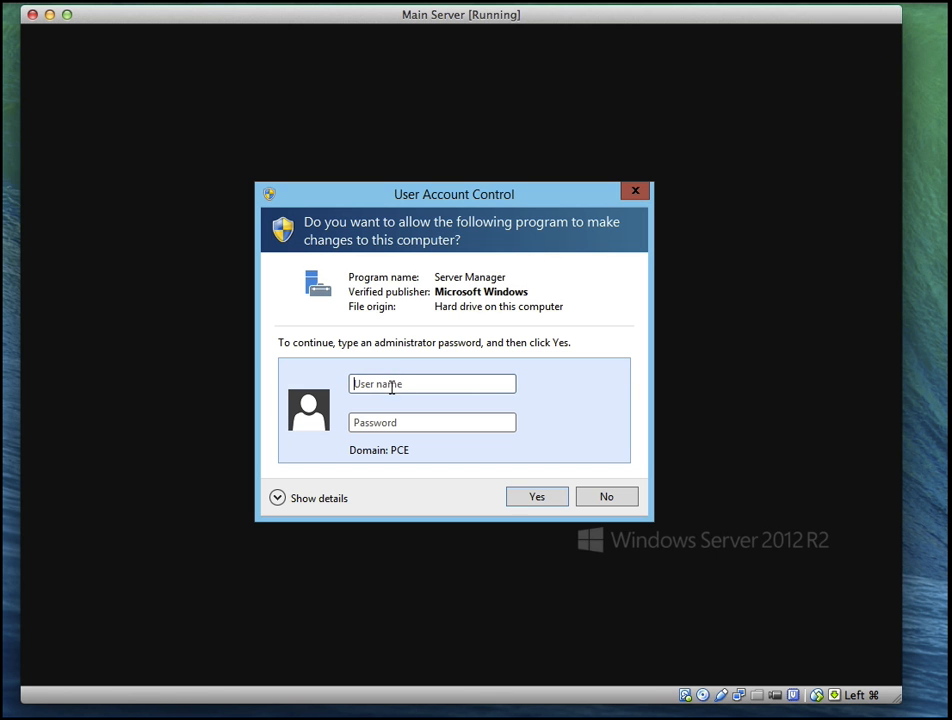
click(599, 498)
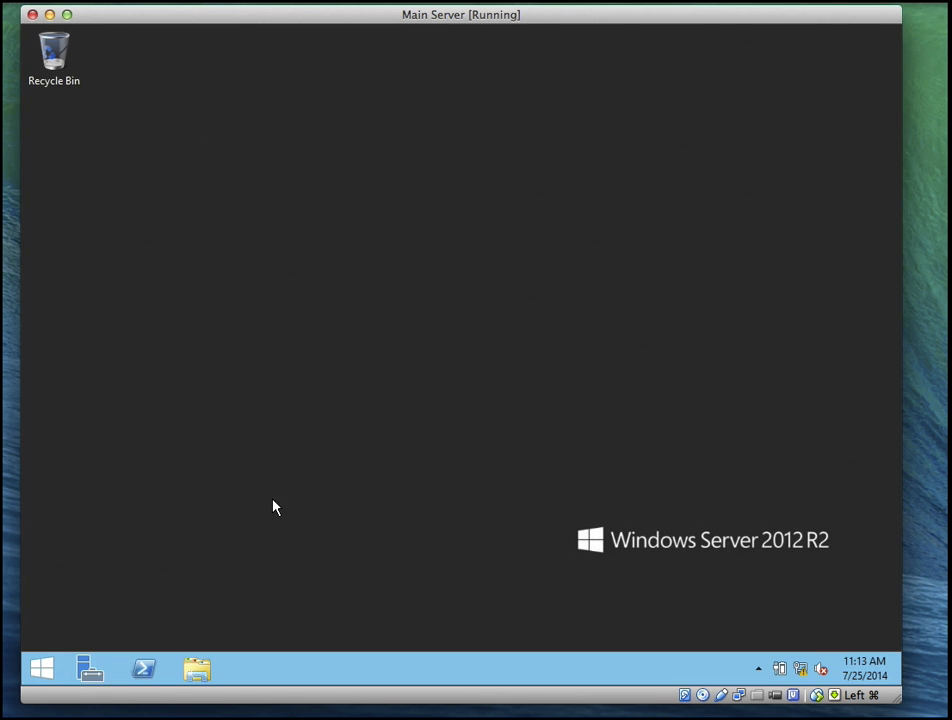
Launch Server Manager, supplying the delegated user's name and password at the elevation prompt
click(92, 669)
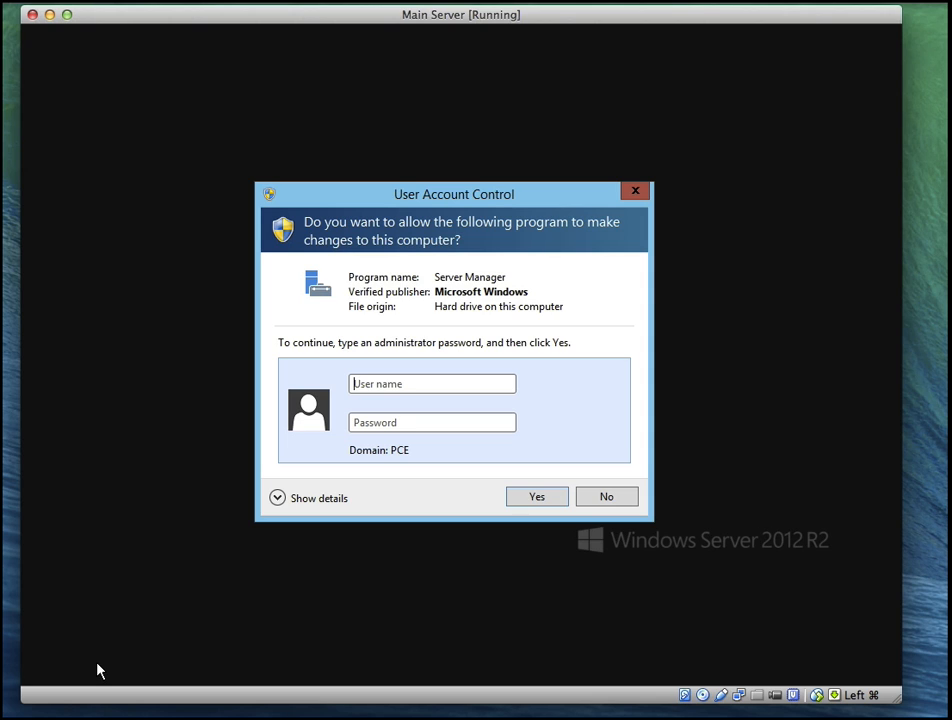
text(bart)
key(Tab)
text(••••••••)
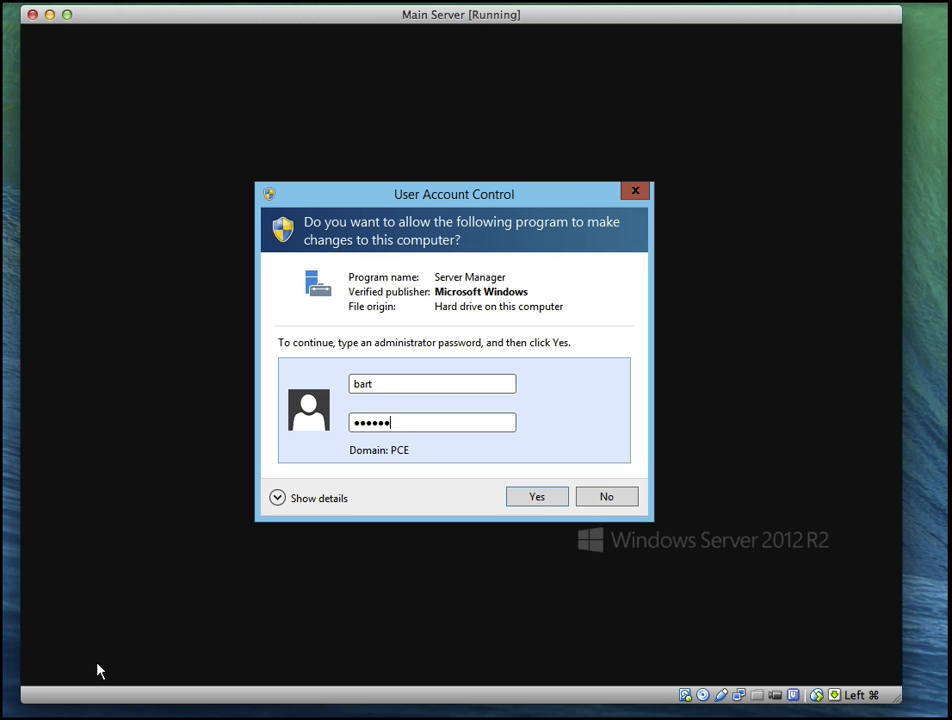
key(Return)
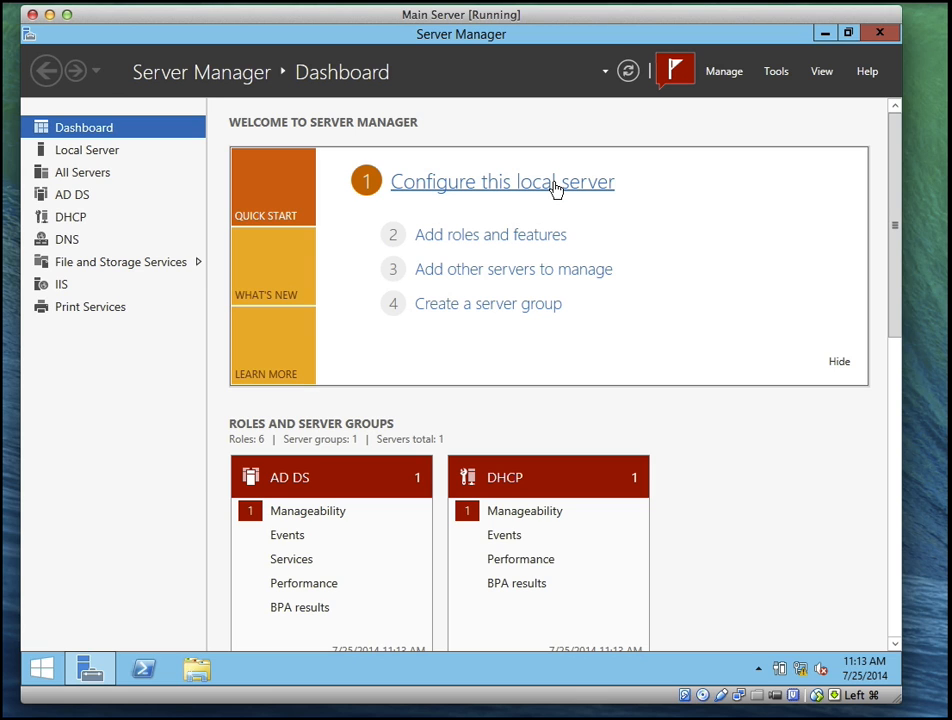
click(775, 73)
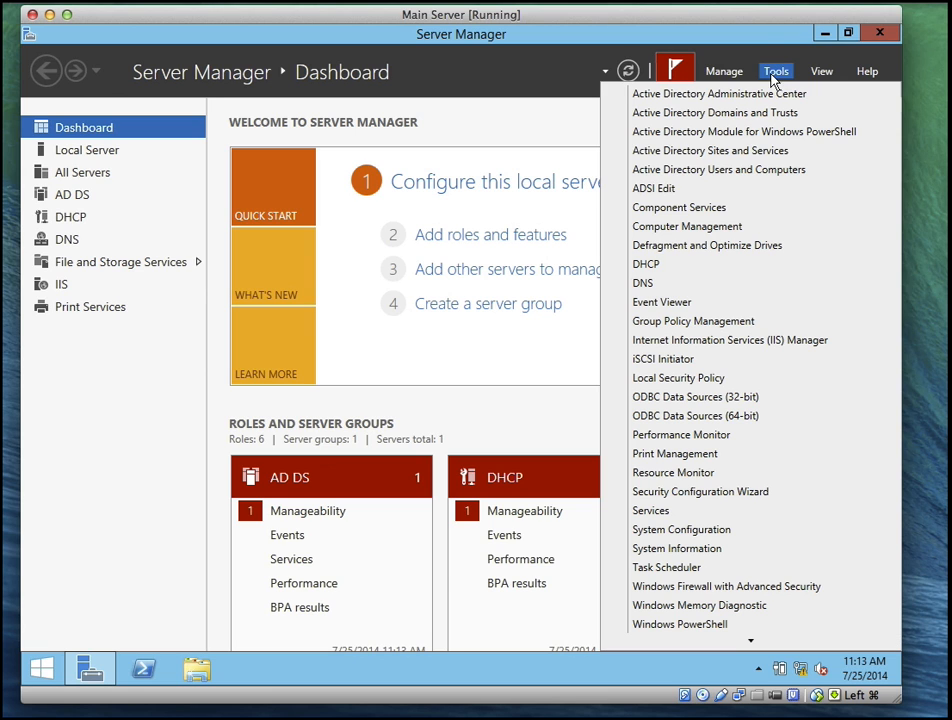
click(693, 170)
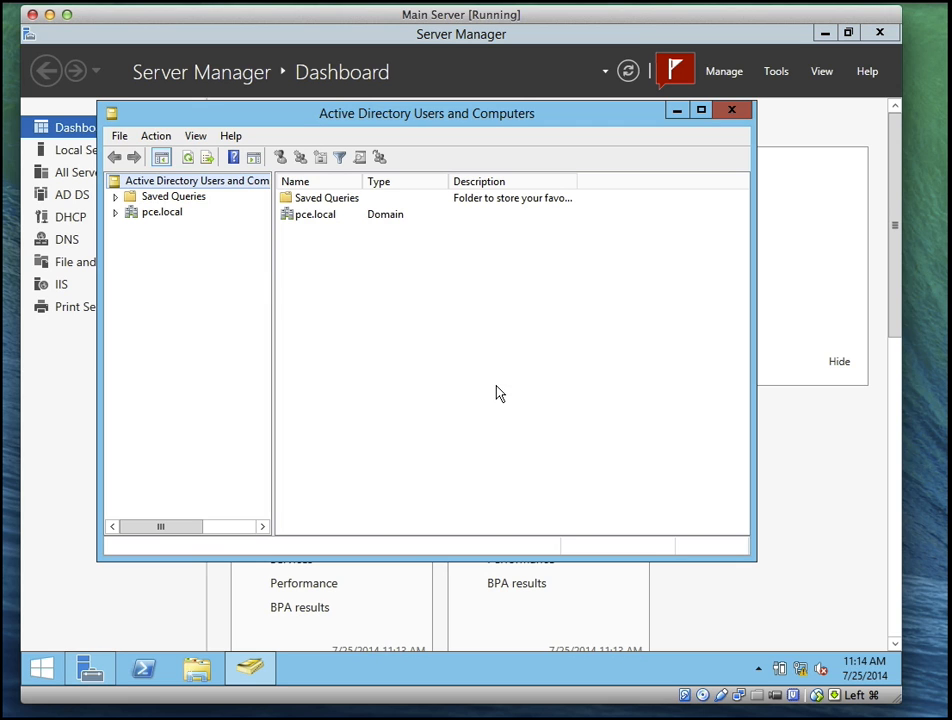
click(117, 213)
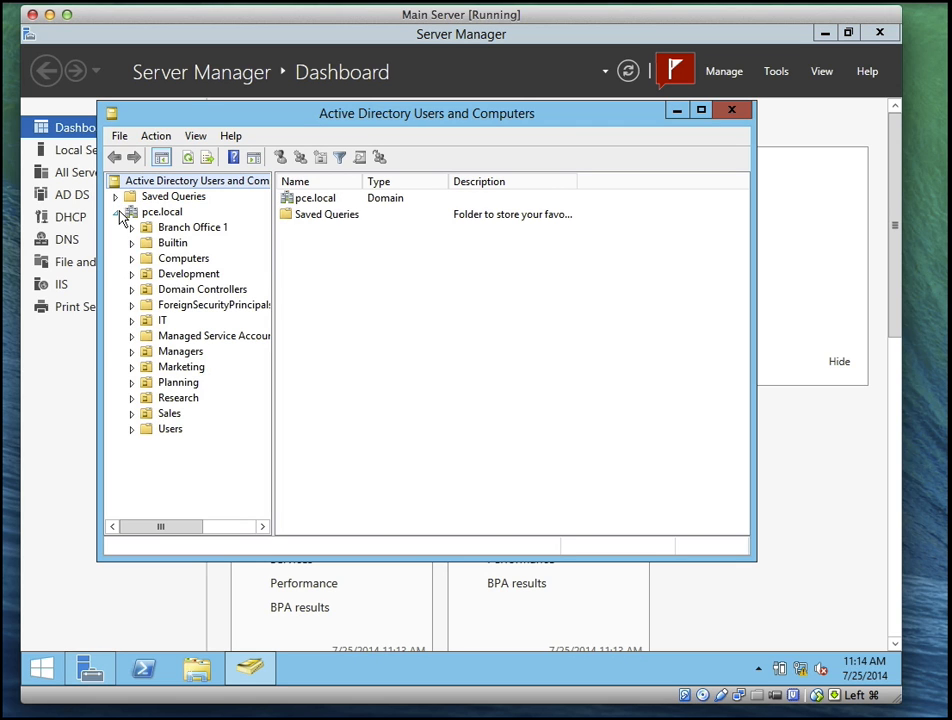
click(197, 232)
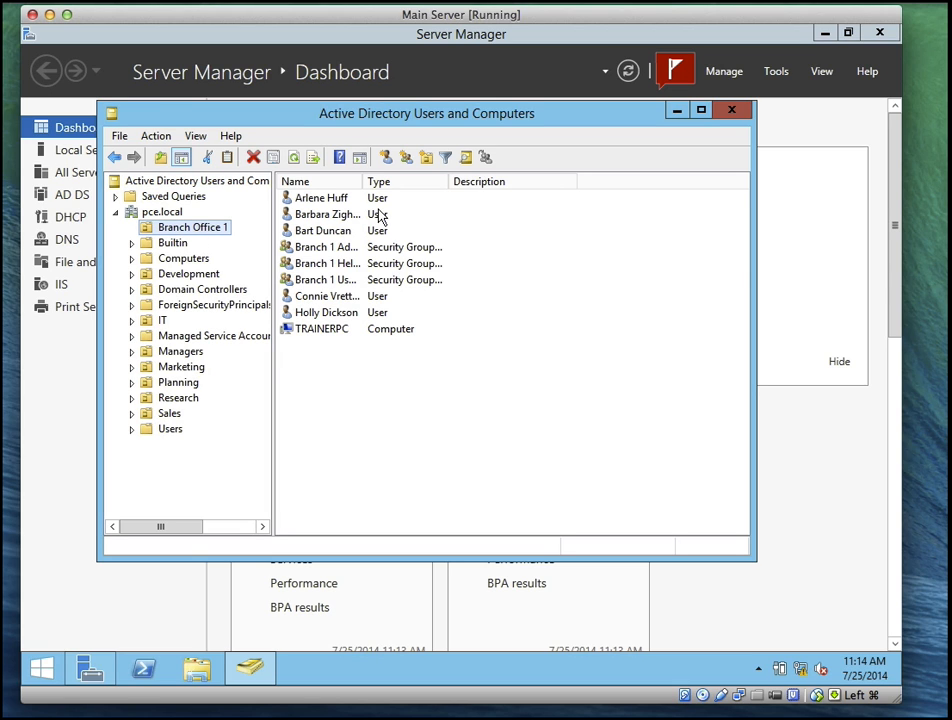
drag(365, 180, 432, 181)
click(341, 302)
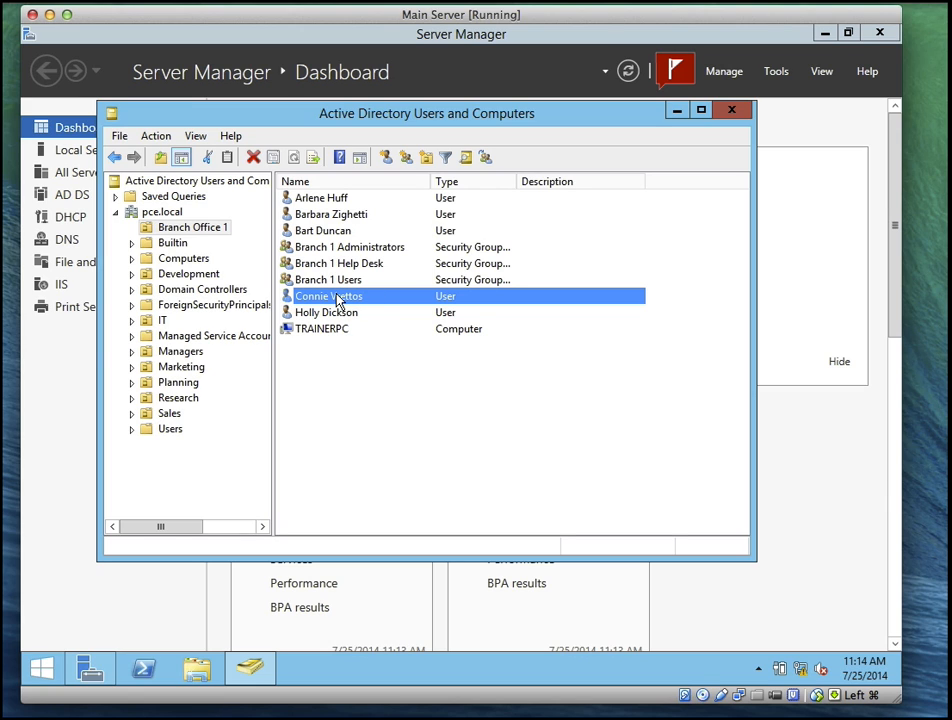
right_click(338, 300)
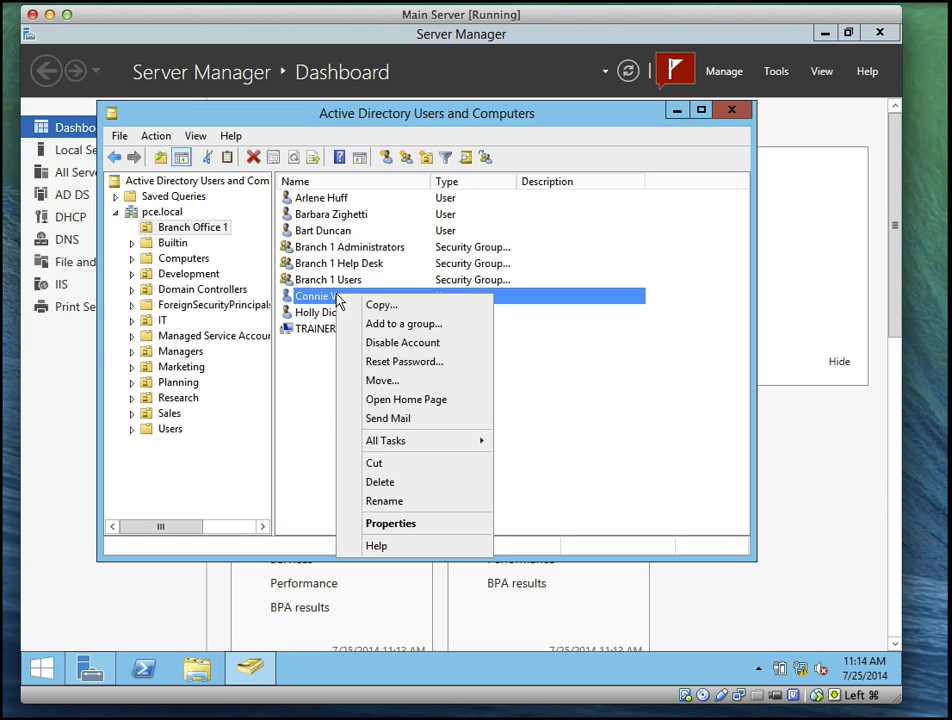
click(390, 484)
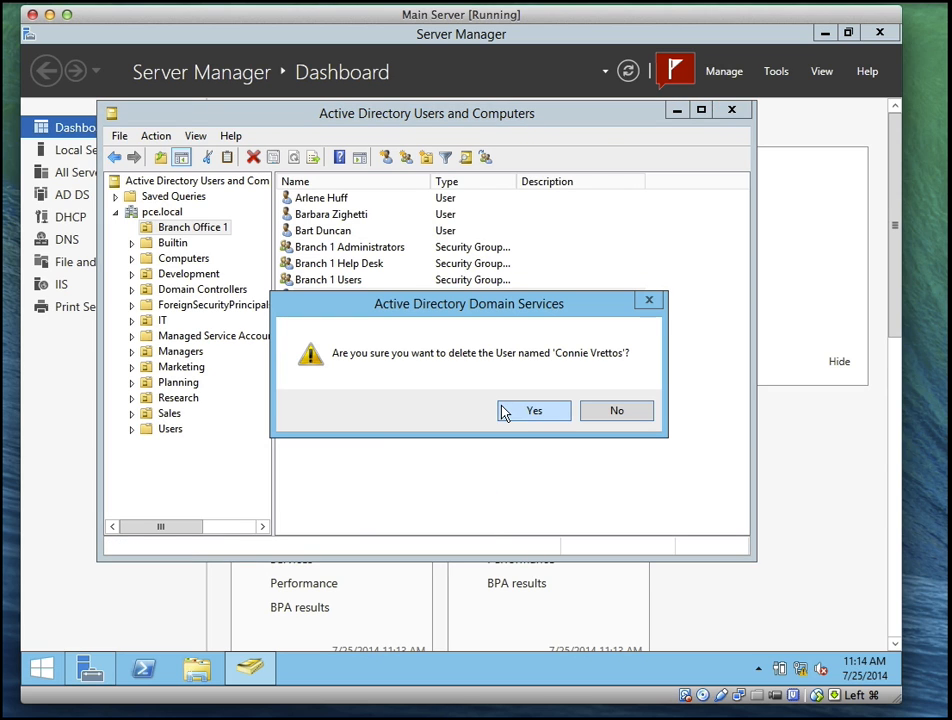
click(532, 412)
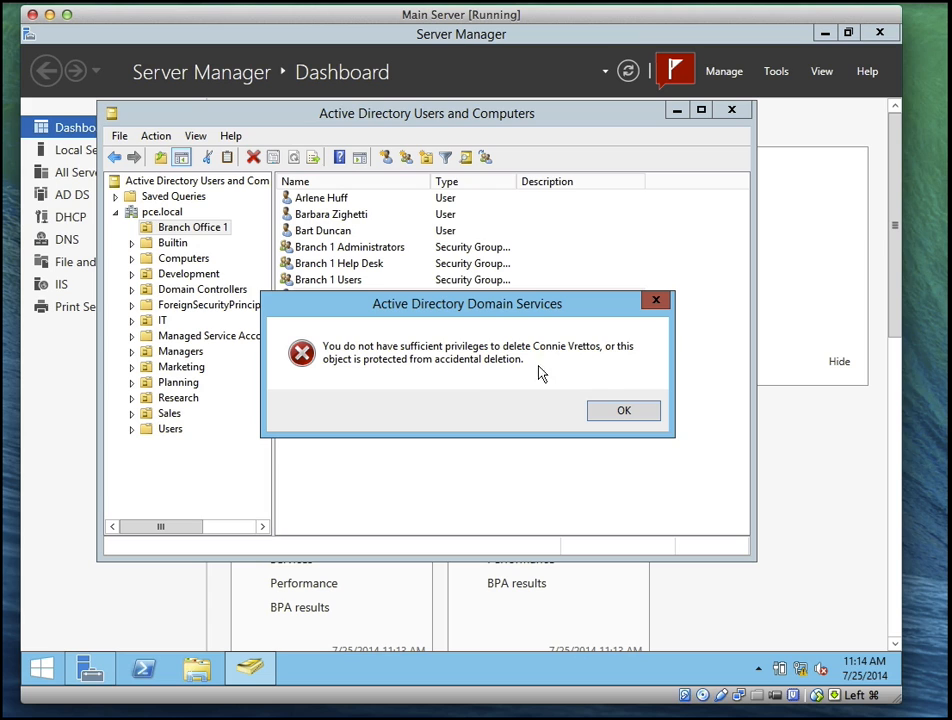
key(Return)
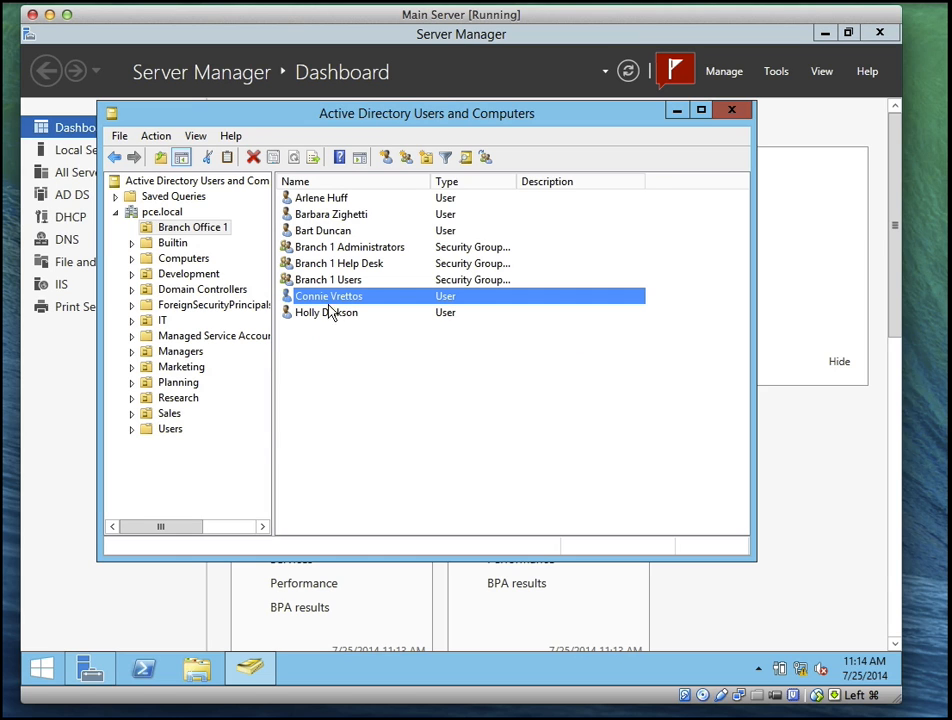
Try resetting the Branch Office 1 user's password to a short one and dismiss the policy error
right_click(333, 296)
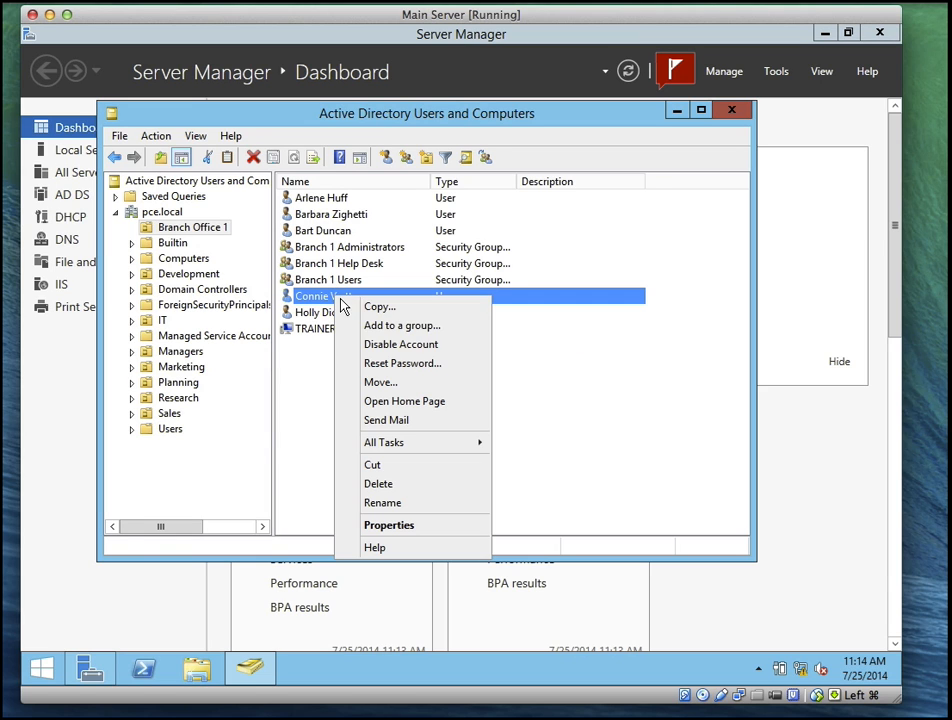
click(400, 363)
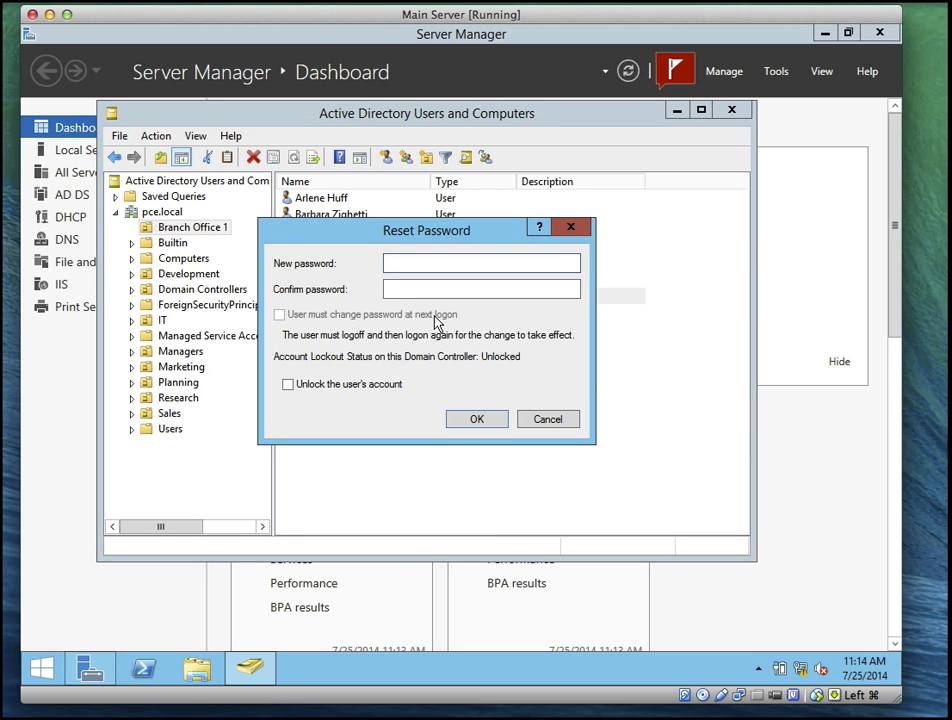
text(*****)
click(427, 287)
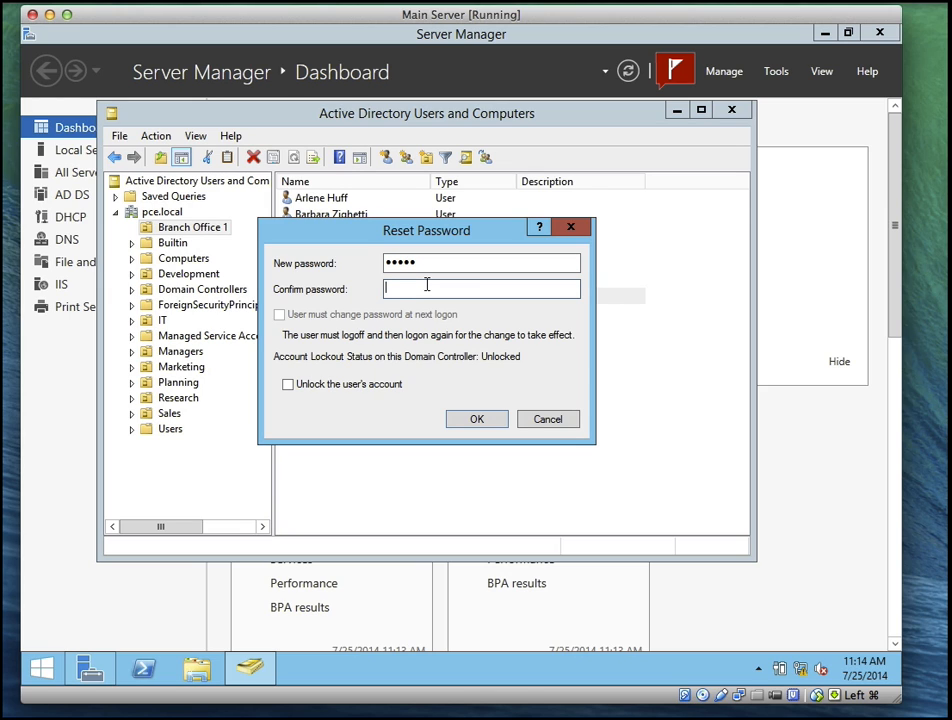
text(*****)
click(471, 422)
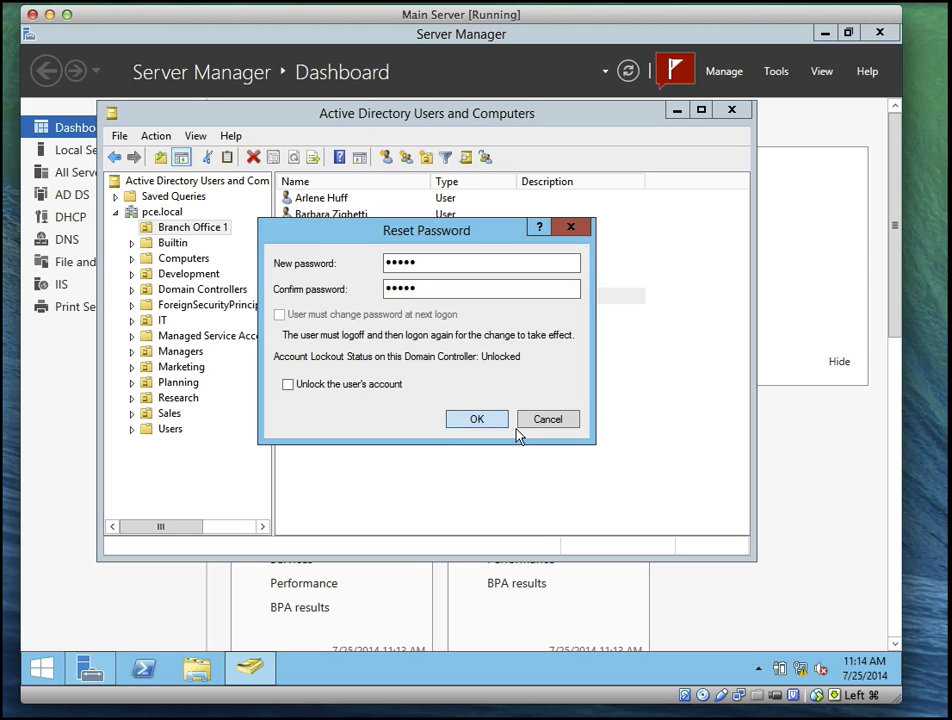
click(483, 423)
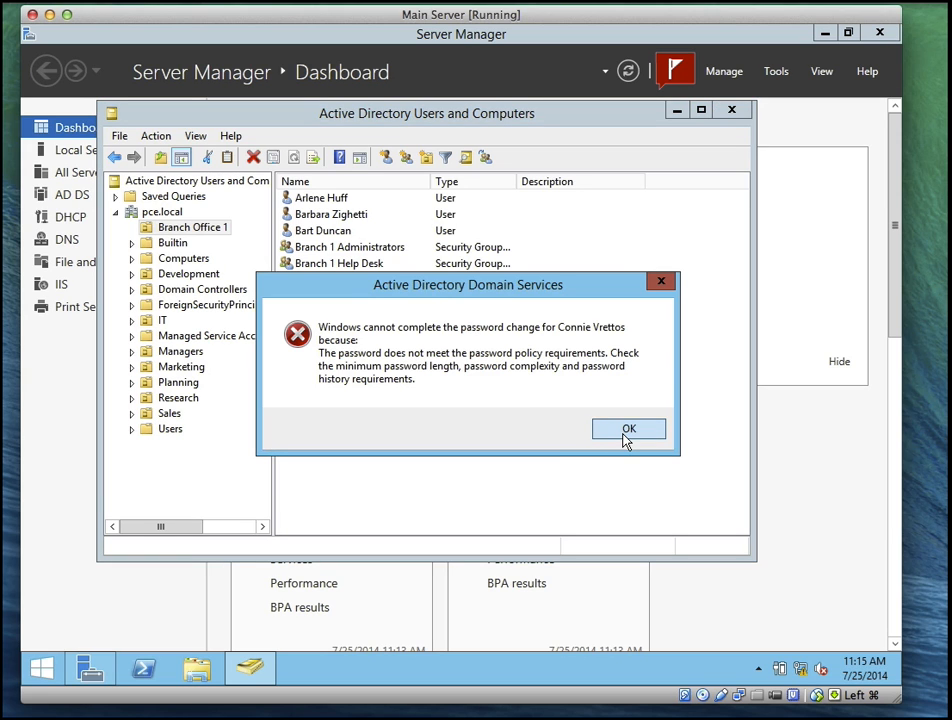
click(625, 438)
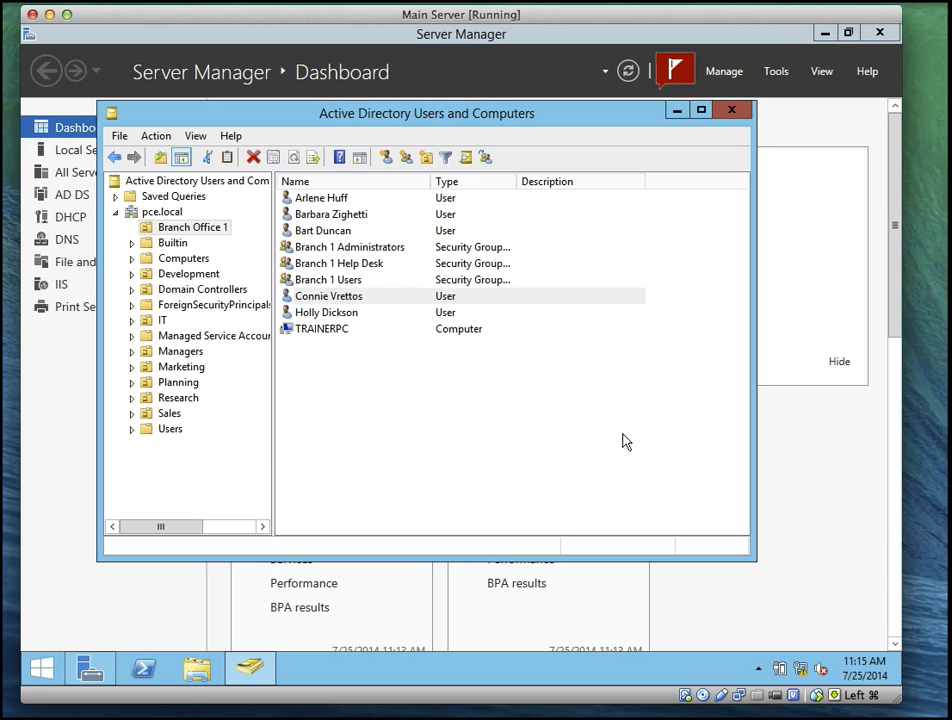
Reset the same user's password with a longer, policy-compliant password and acknowledge the confirmation
right_click(344, 302)
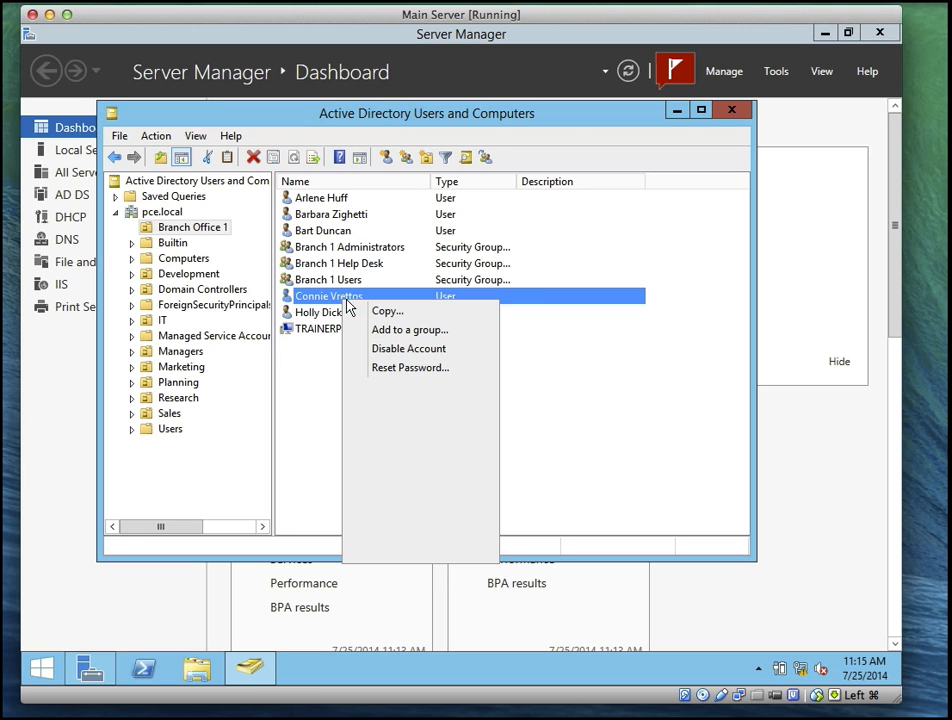
click(377, 369)
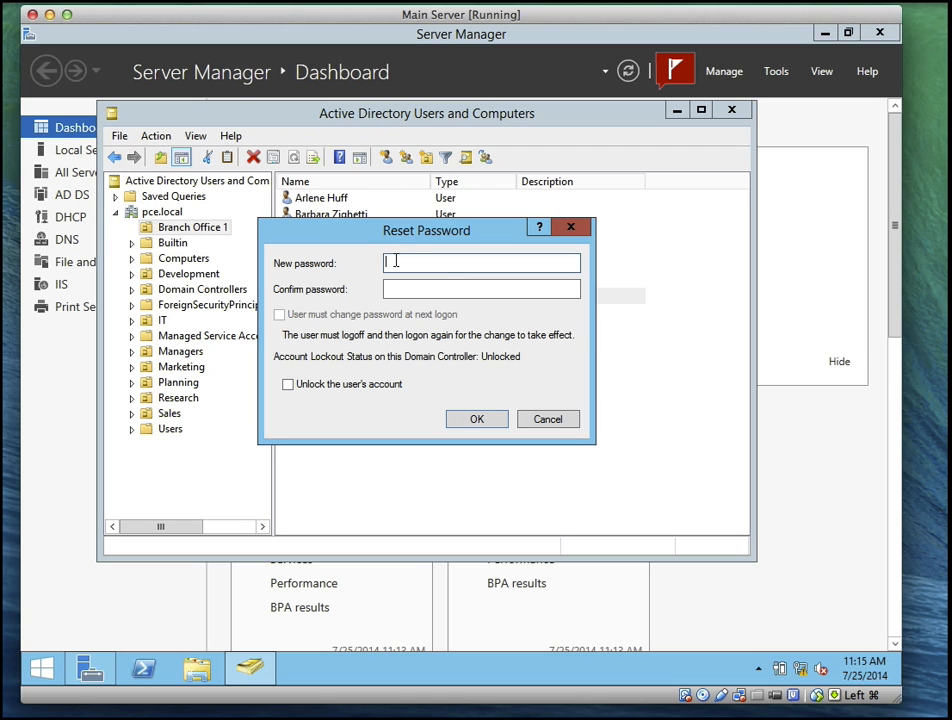
text(•••••••••)
key(Tab)
text(••)
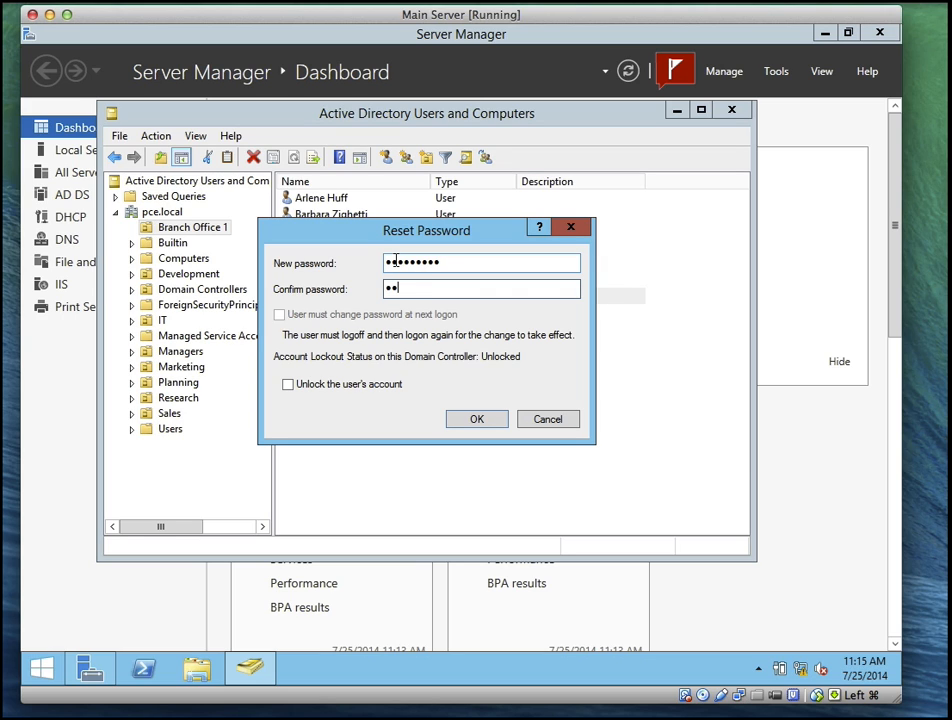
text(•••)
key(BackSpace)
key(BackSpace)
key(BackSpace)
key(BackSpace)
key(BackSpace)
text(••••••••••)
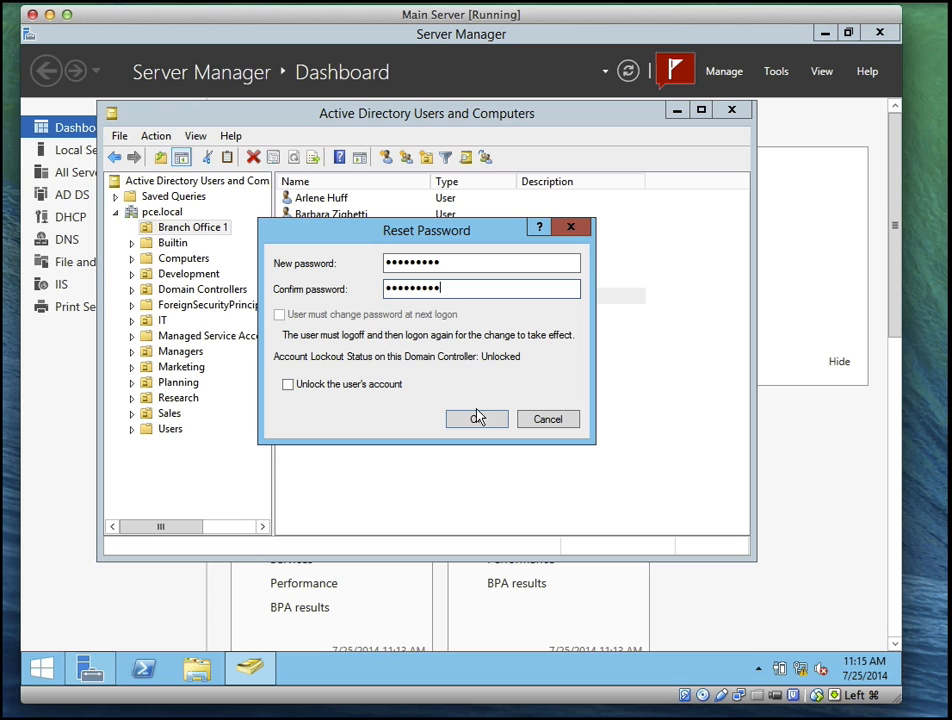
click(477, 417)
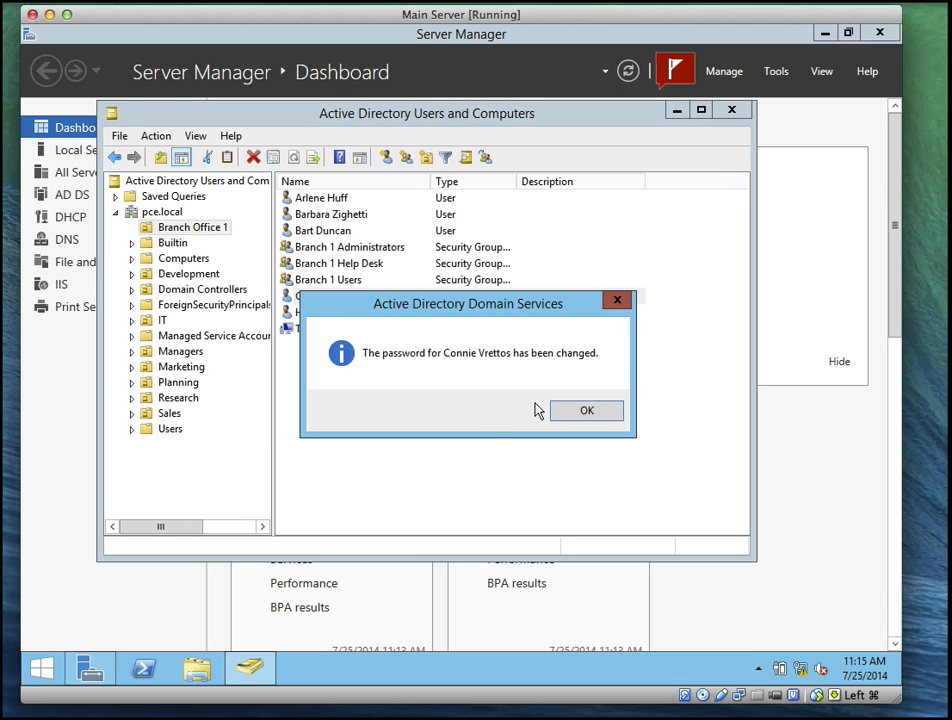
click(585, 411)
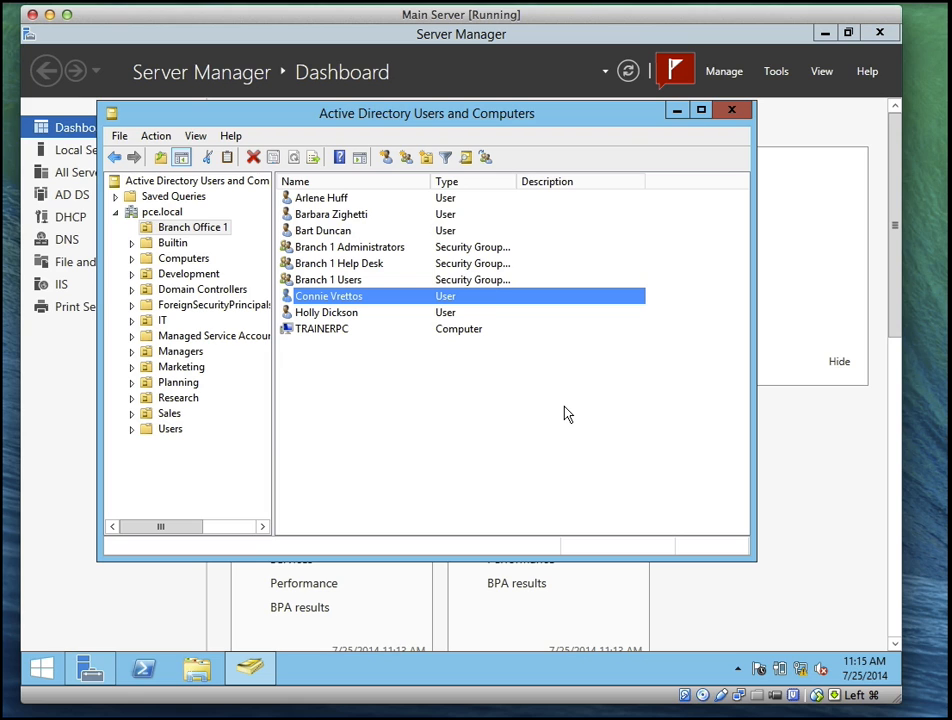
right_click(393, 421)
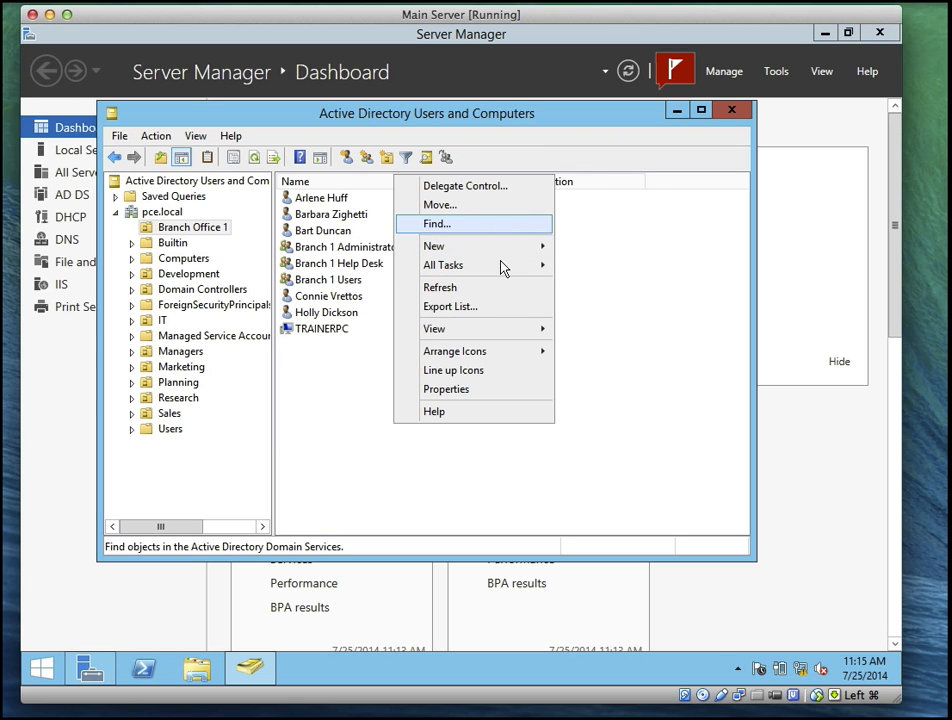
mouse_move(528, 256)
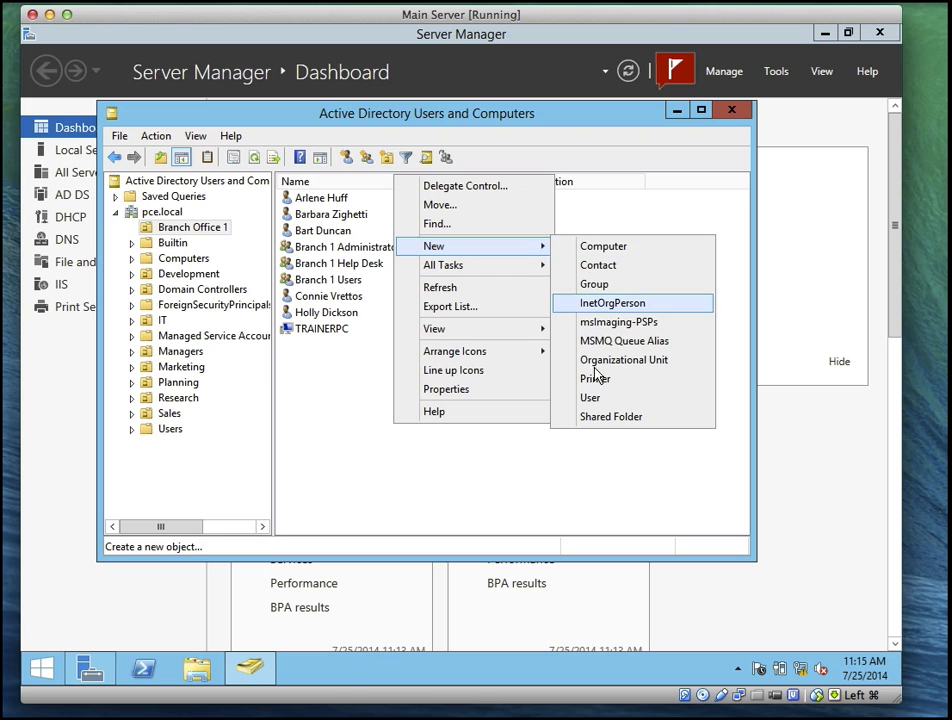
click(594, 400)
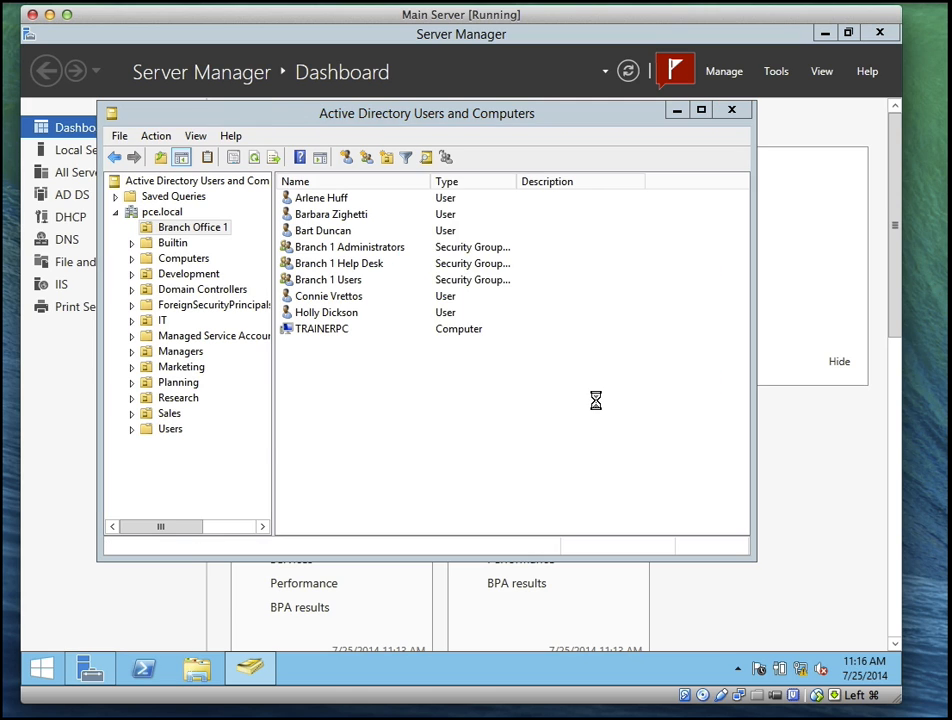
text(H)
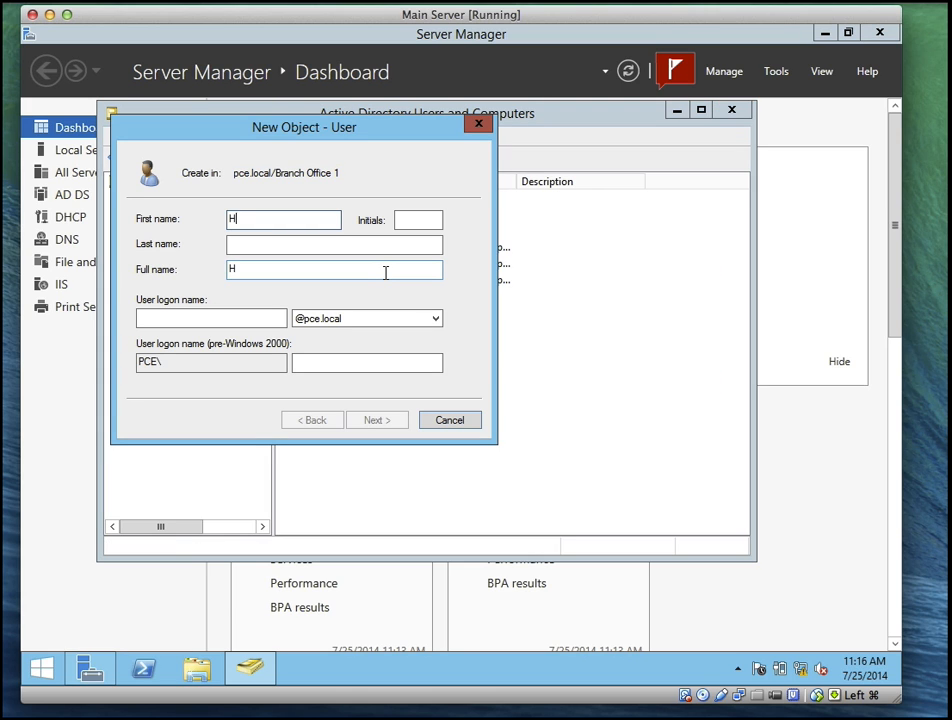
key(BackSpace)
key(Tab)
key(Tab)
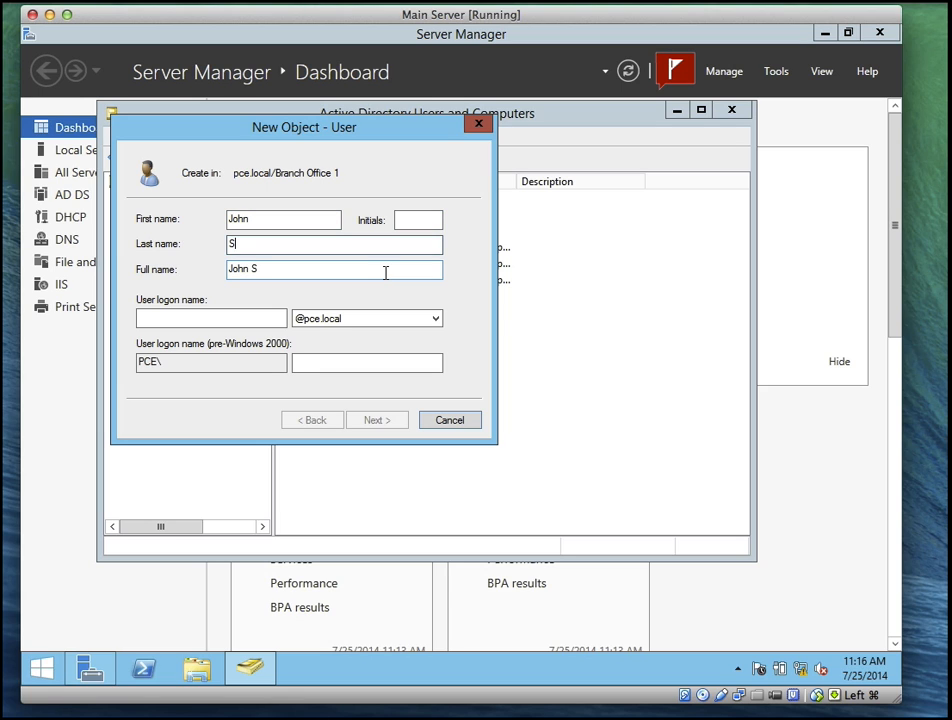
key(Tab)
key(Tab)
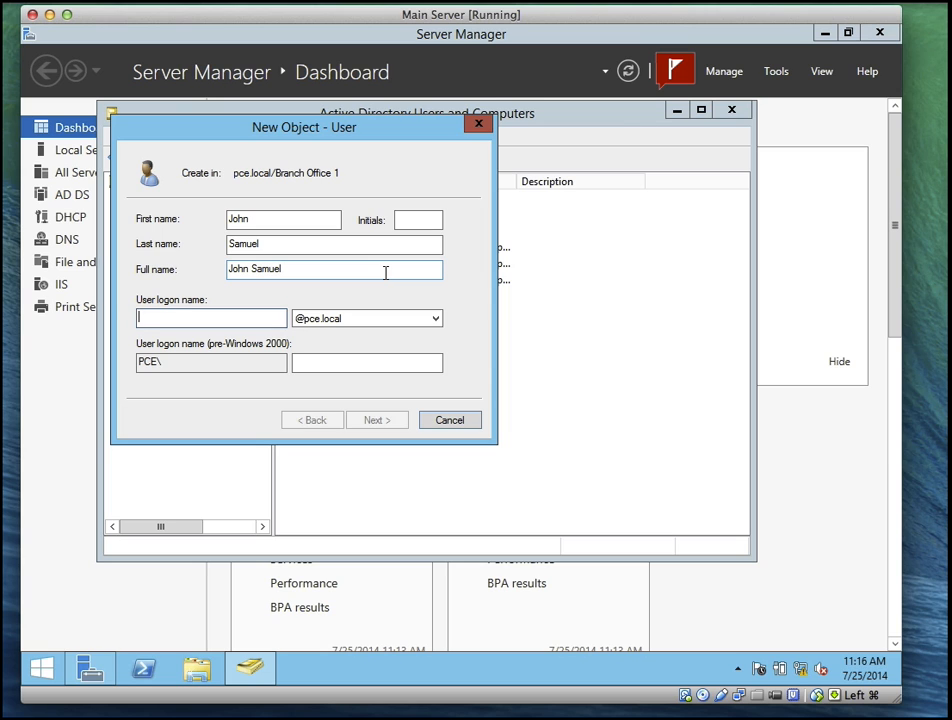
text(jsam)
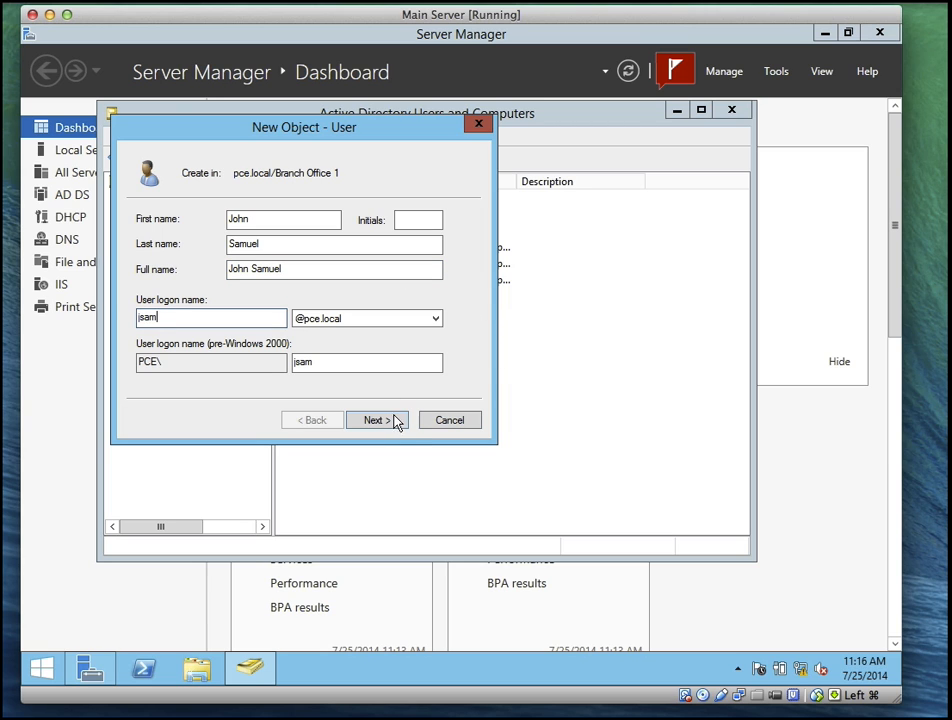
click(375, 420)
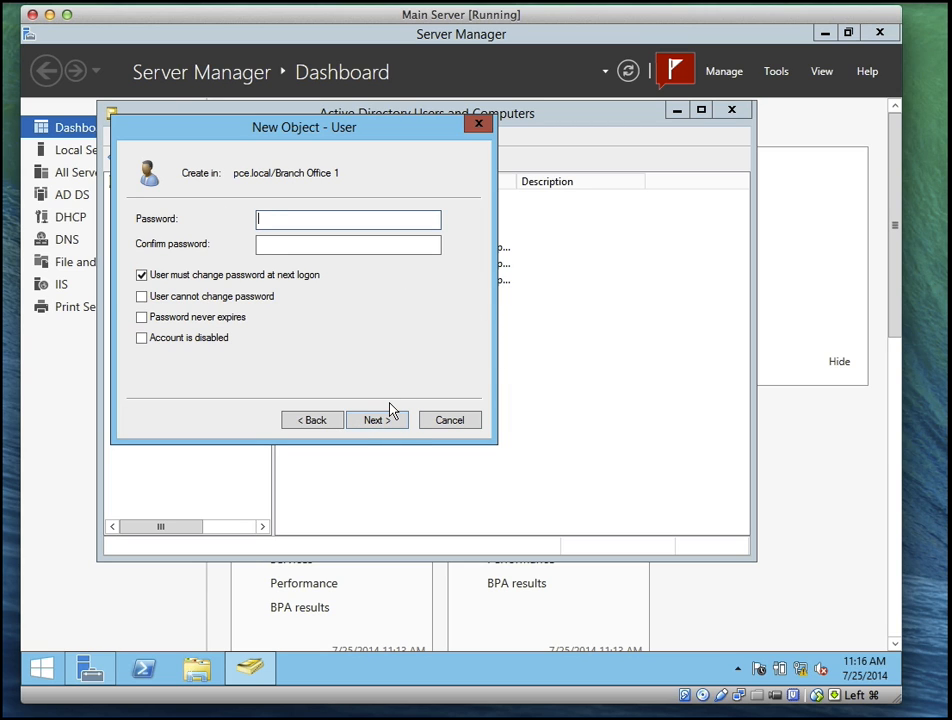
text(Pa$$w0rd)
key(Tab)
text(Pa$$w0r)
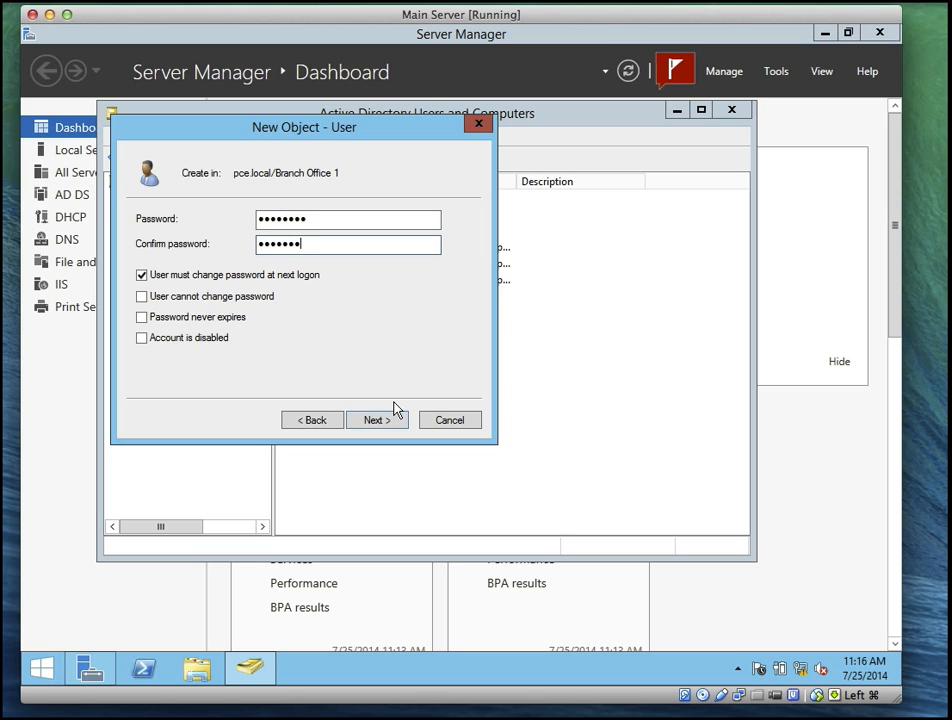
key(BackSpace)
key(BackSpace)
key(BackSpace)
key(BackSpace)
key(BackSpace)
key(BackSpace)
key(BackSpace)
text(Pa$$w0rd)
click(142, 276)
click(142, 297)
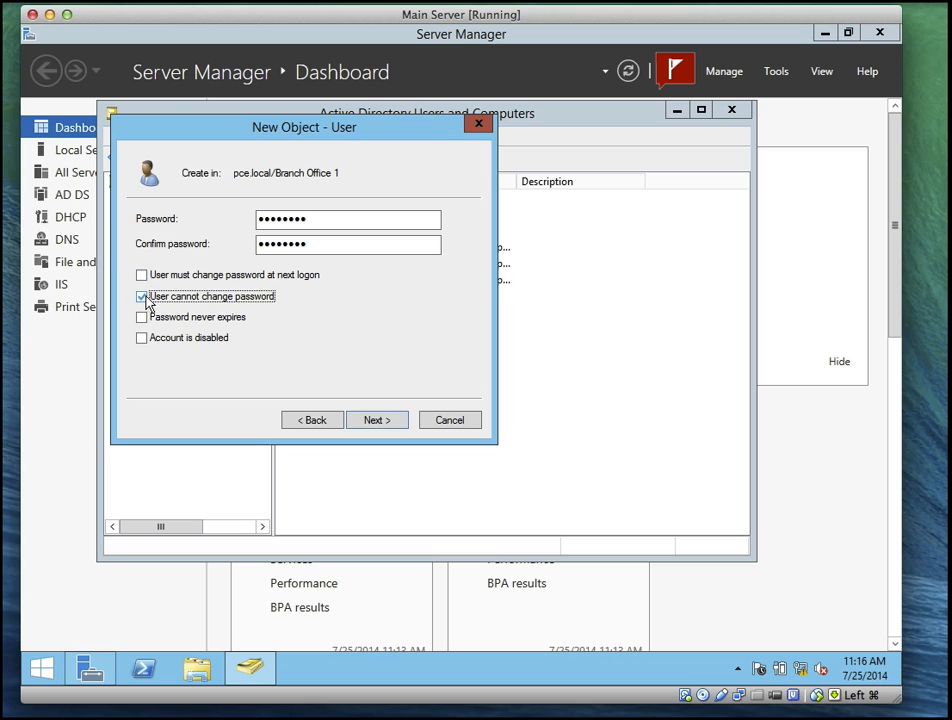
click(380, 422)
click(505, 414)
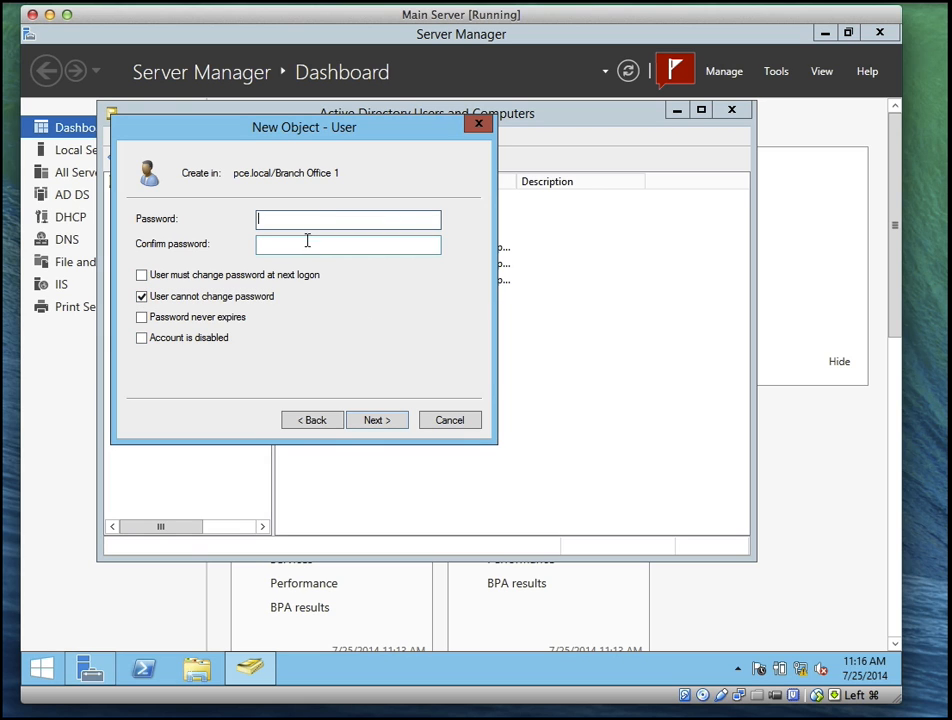
text(••••••••)
key(Tab)
text(••)
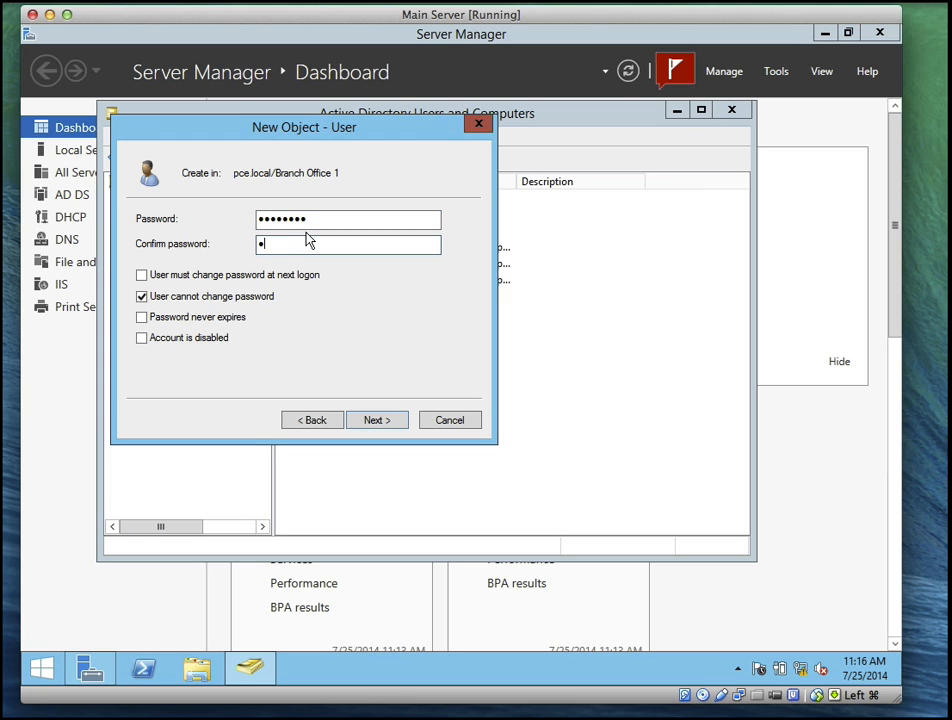
text(••••••)
click(382, 420)
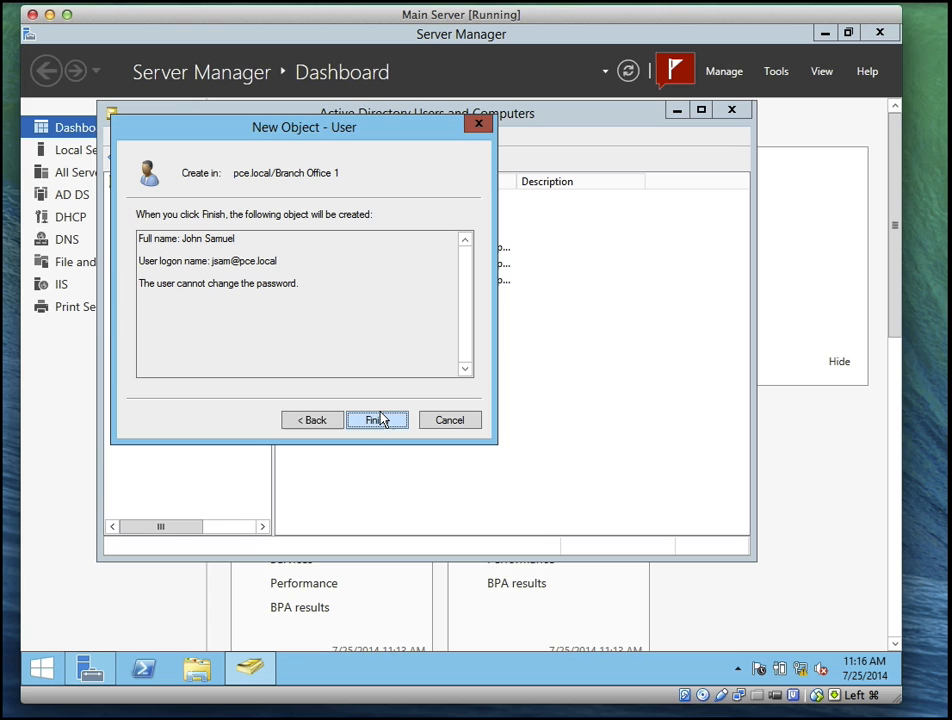
click(378, 421)
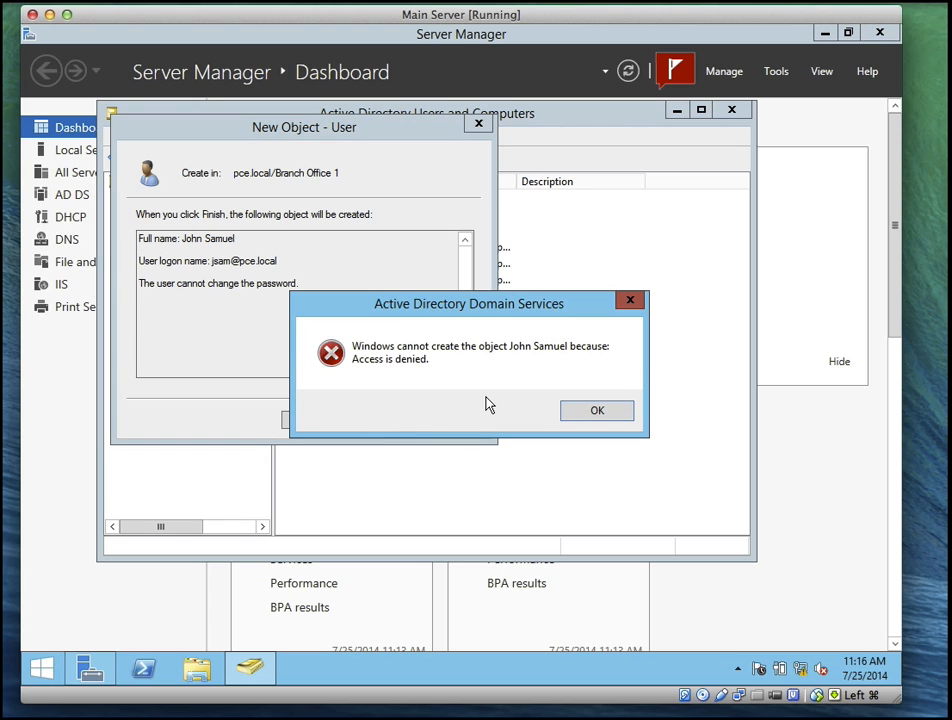
click(594, 416)
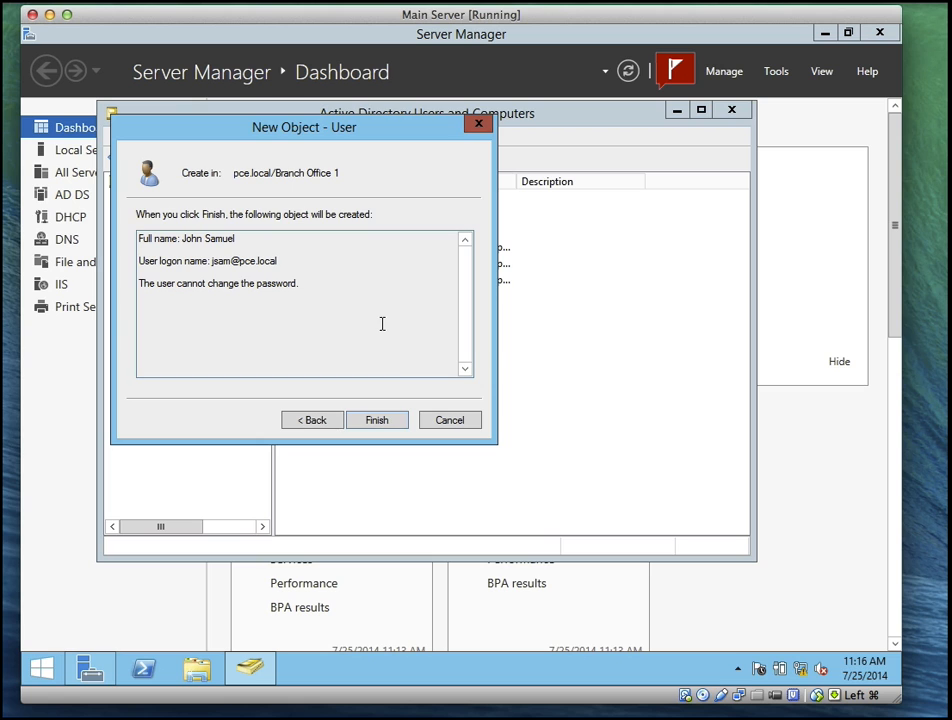
click(441, 424)
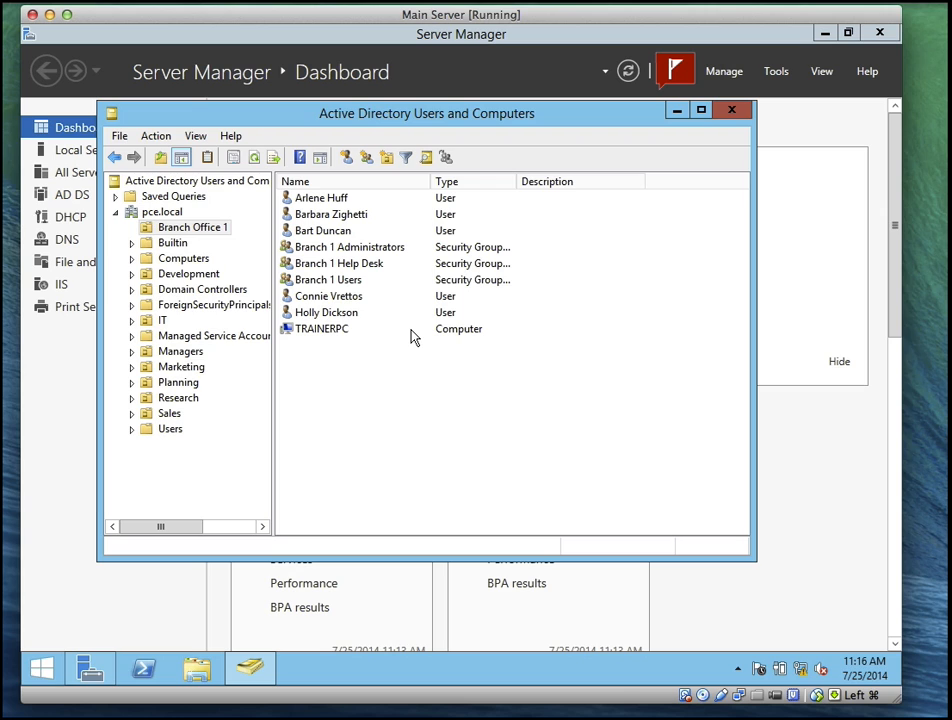
click(838, 1)
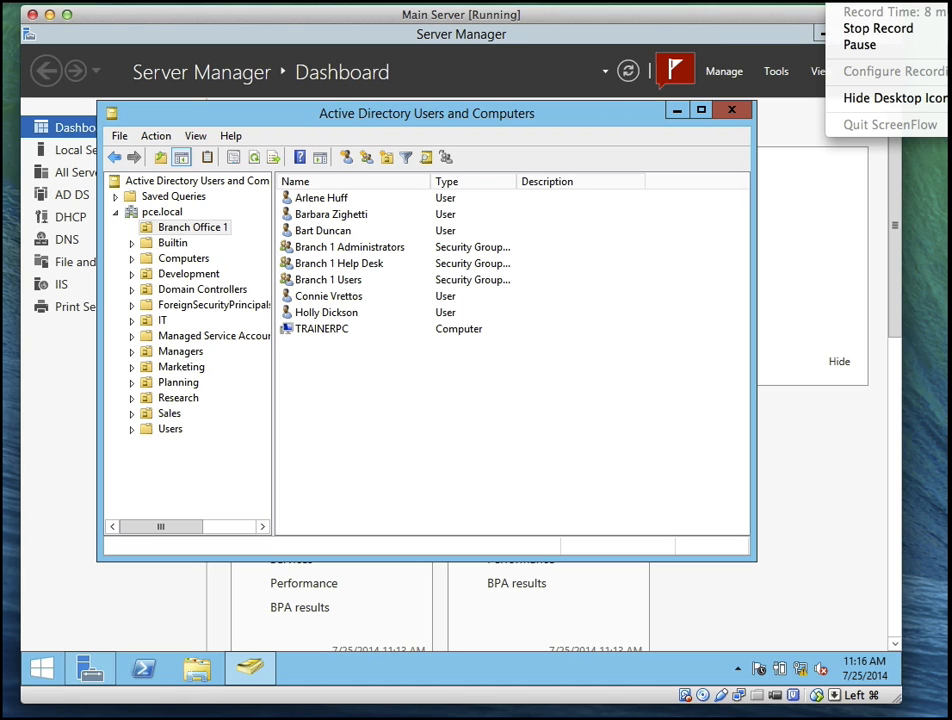